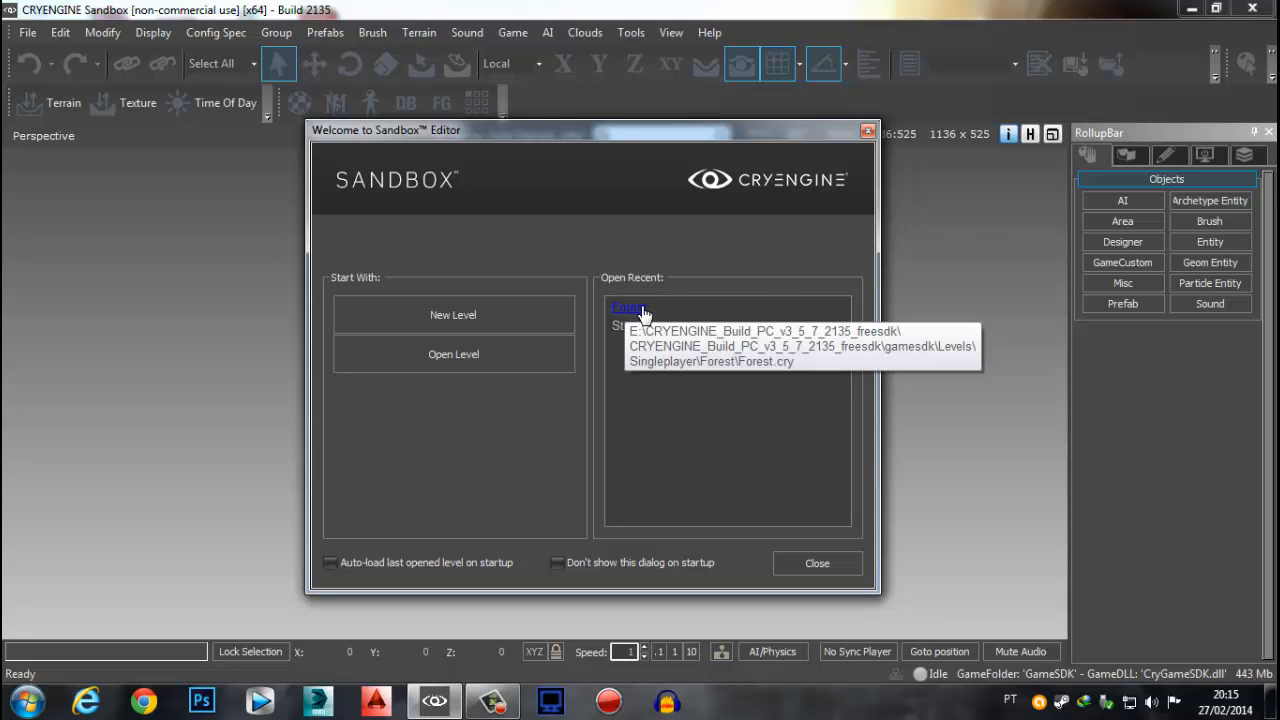
# Open the recent Forest level, keeping the current Windows visual appearance when asked about the color scheme
pyautogui.click(628, 310)
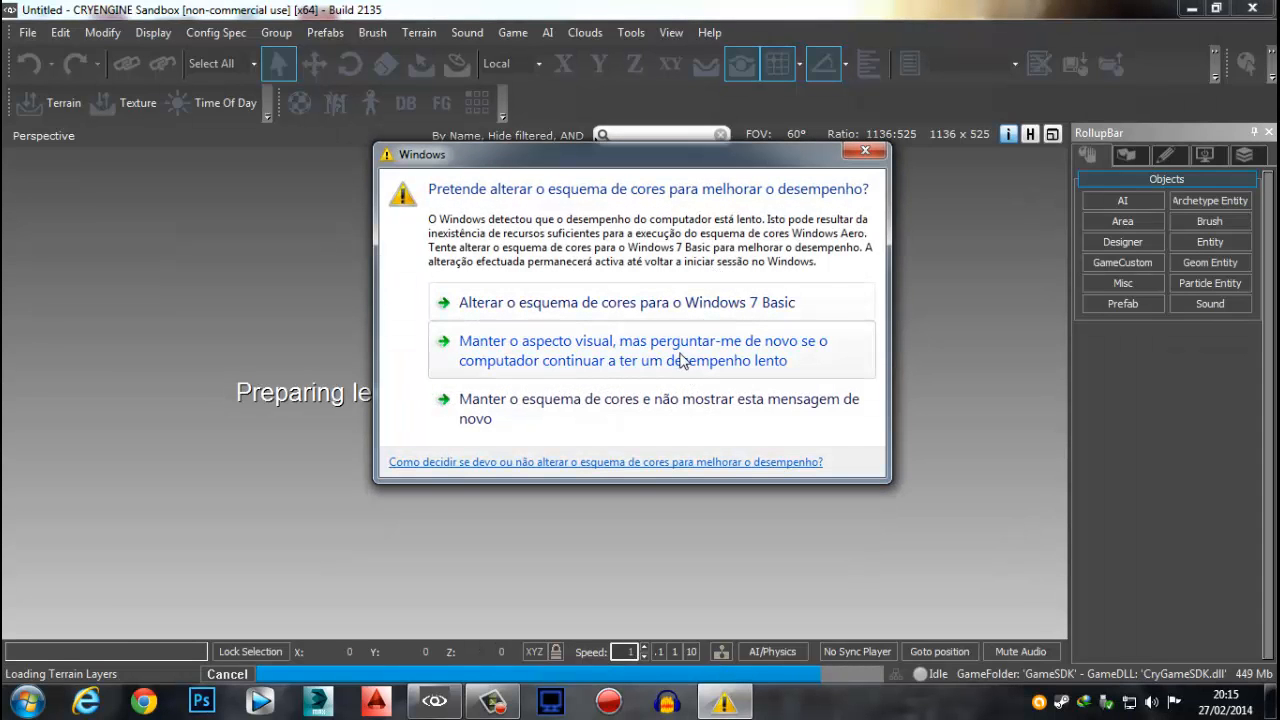
pyautogui.click(800, 350)
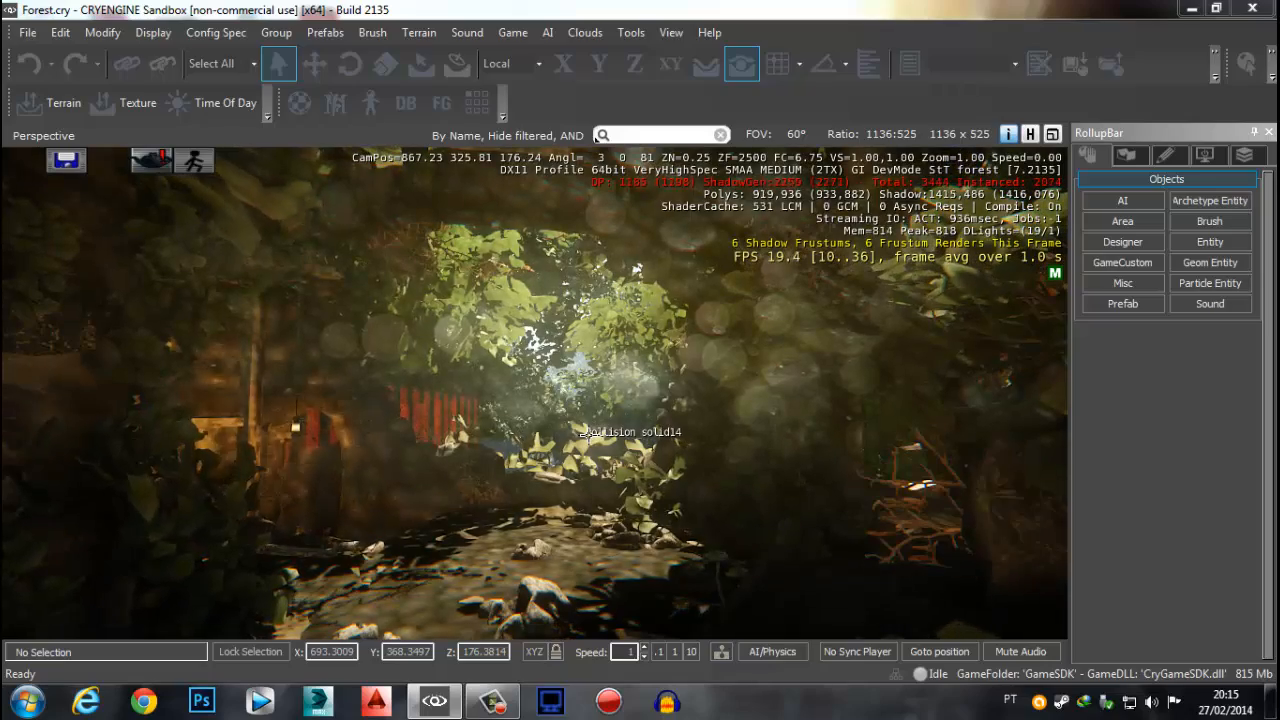
# Open the Time Of Day editor and display its advanced properties
pyautogui.click(216, 104)
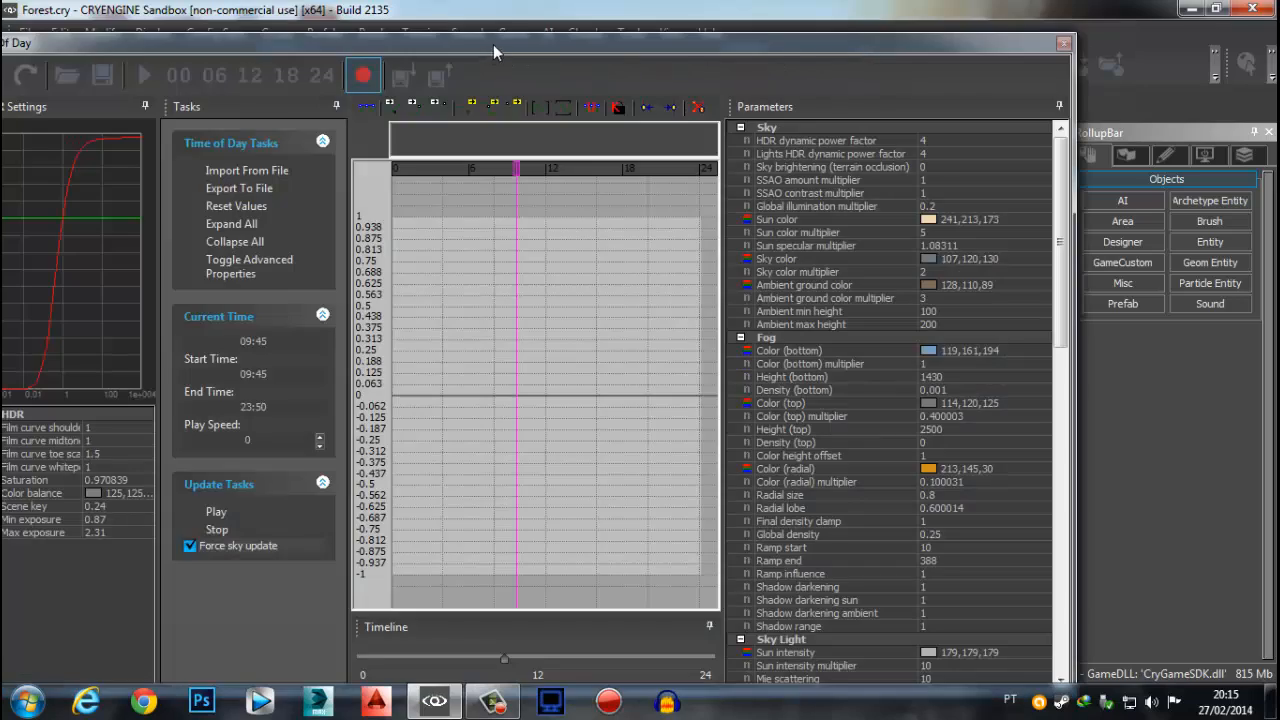
pyautogui.moveTo(493, 44); pyautogui.dragTo(654, 41)
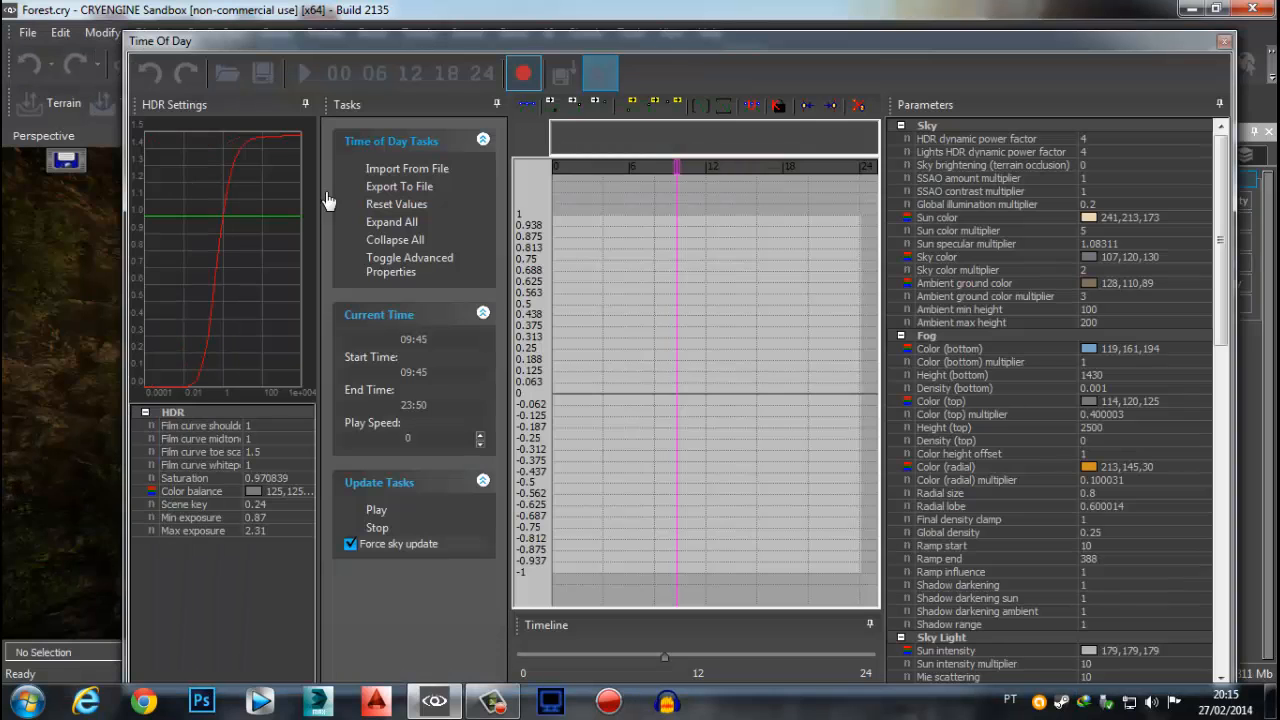
pyautogui.click(409, 262)
pyautogui.moveTo(1065, 42); pyautogui.dragTo(1025, 14)
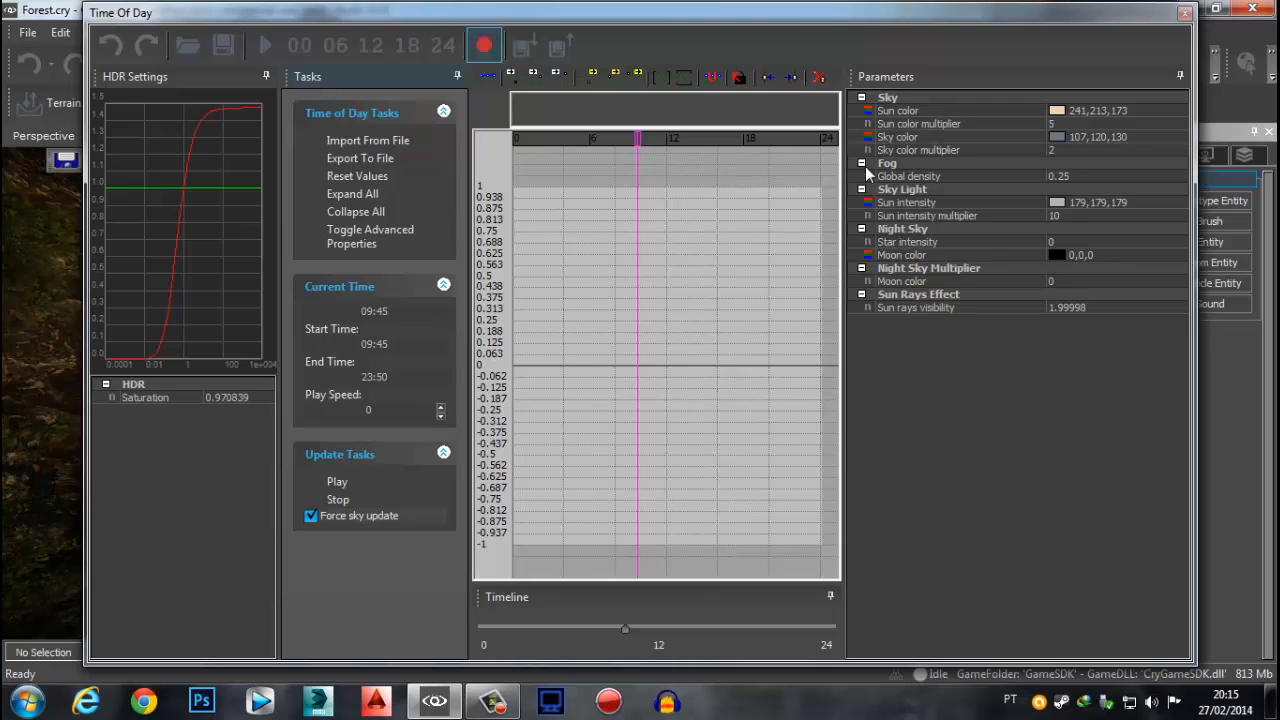
pyautogui.click(383, 240)
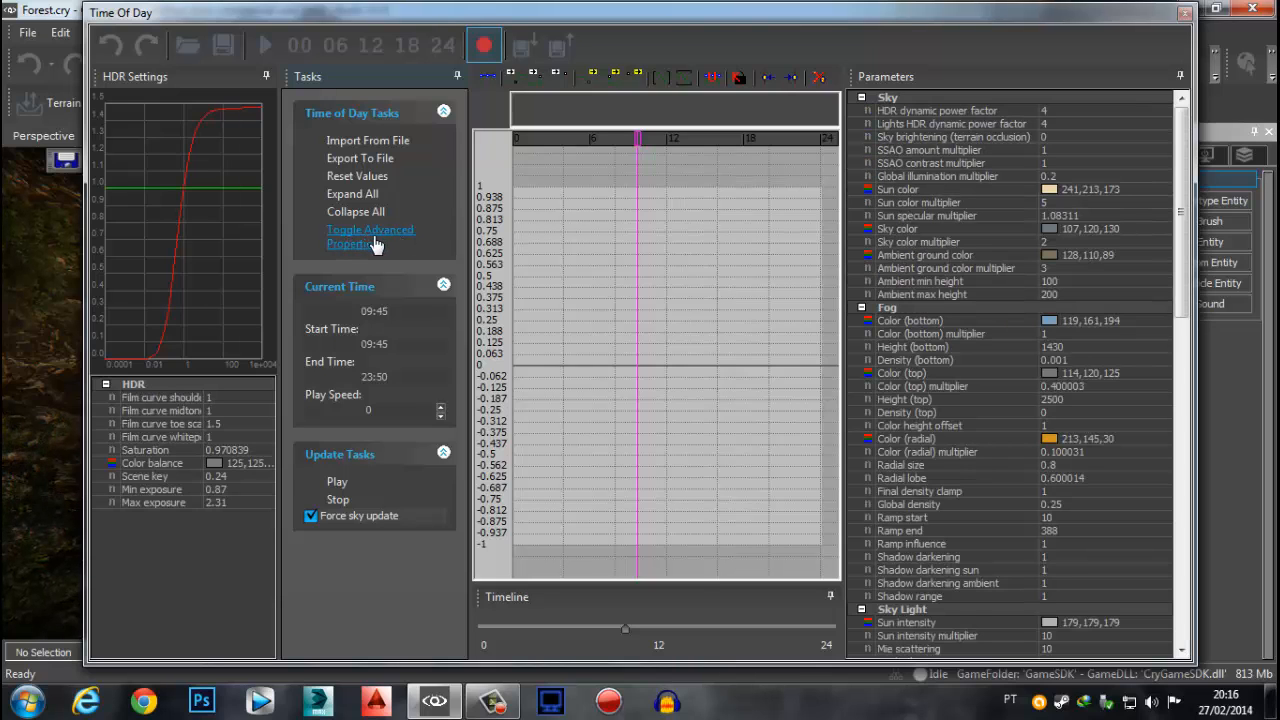
pyautogui.moveTo(1181, 170); pyautogui.dragTo(1185, 514)
pyautogui.moveTo(1192, 450); pyautogui.dragTo(1180, 116)
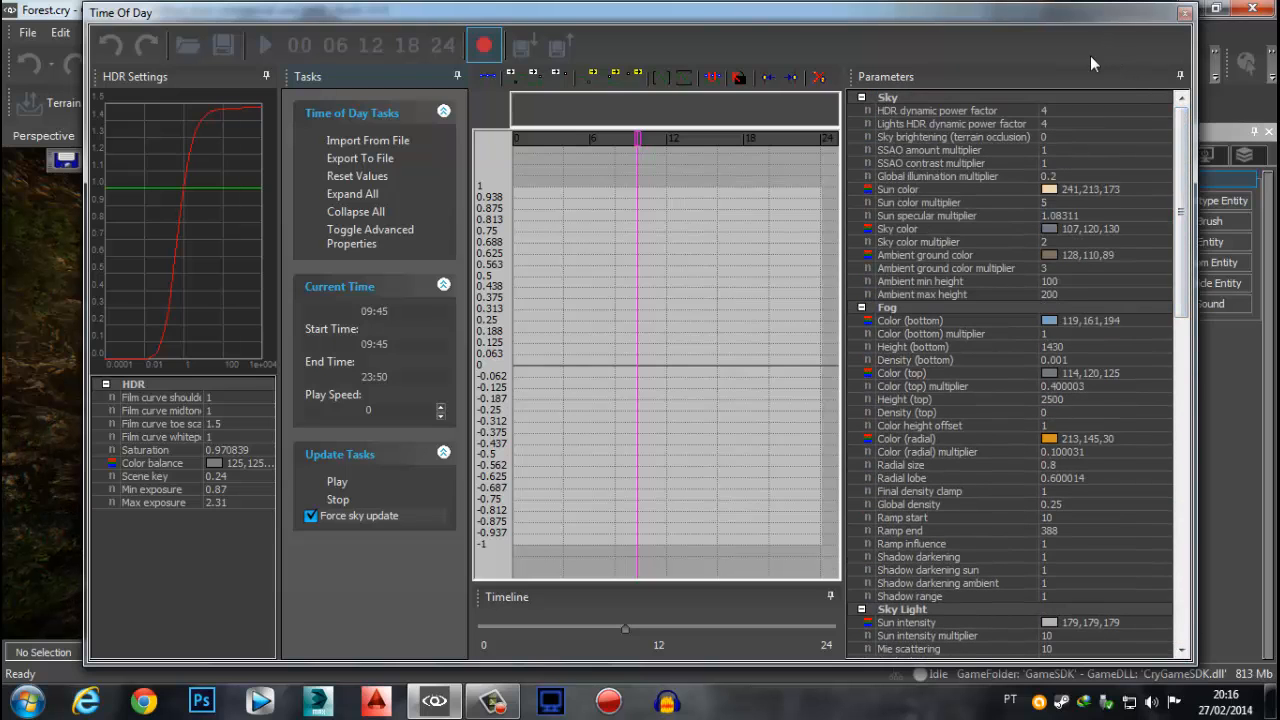
# Collapse all Time Of Day parameter groups from Fog to Shadows, leaving only the Sky group expanded
pyautogui.click(861, 97)
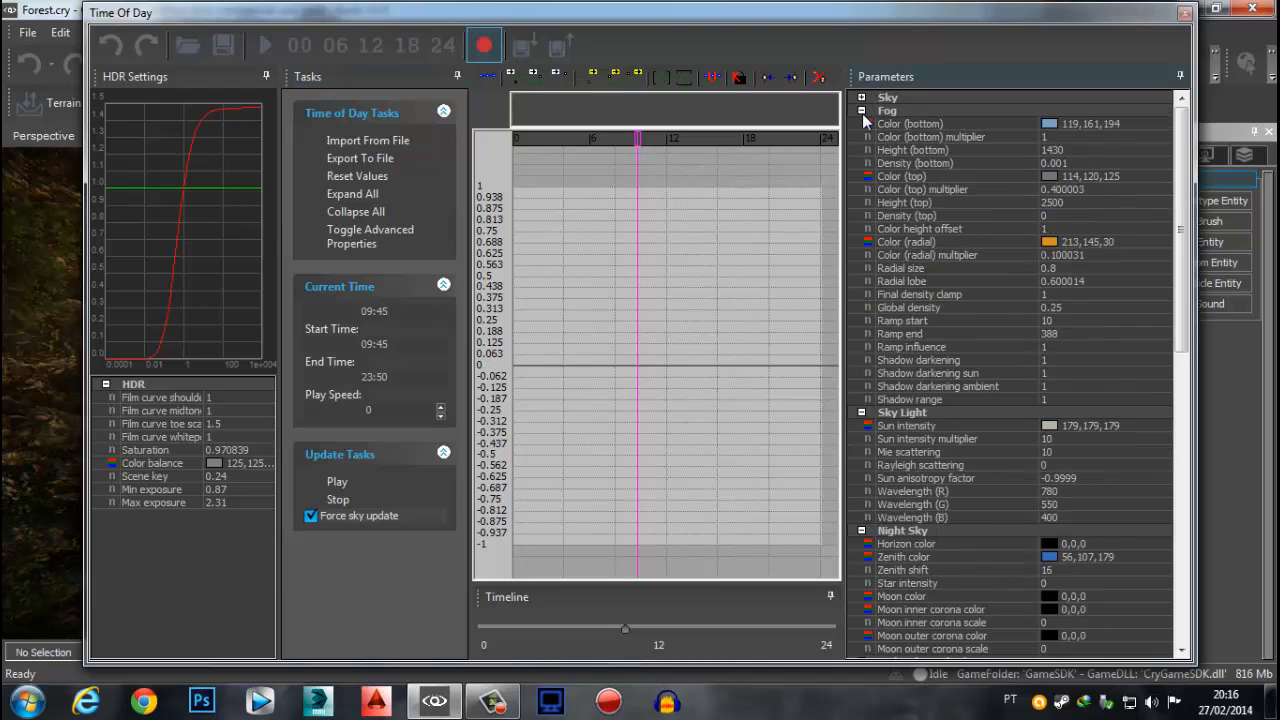
pyautogui.click(861, 110)
pyautogui.click(861, 123)
pyautogui.click(861, 136)
pyautogui.click(861, 149)
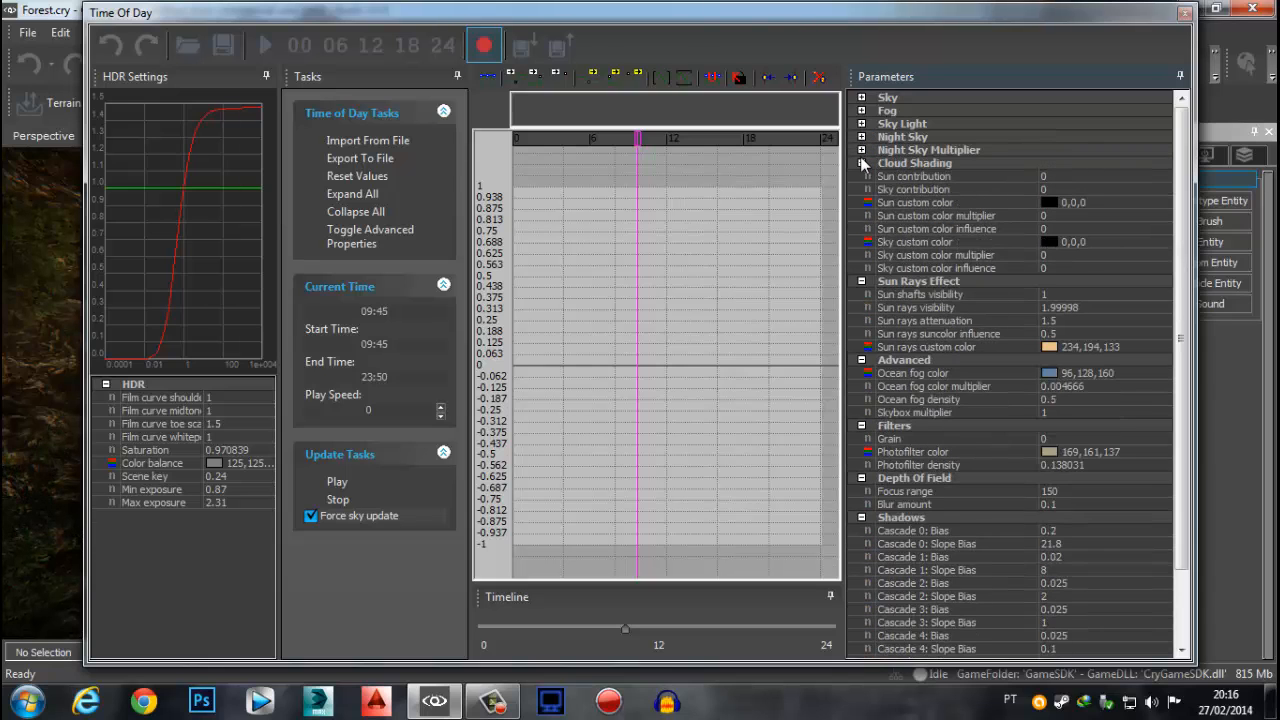
pyautogui.click(861, 163)
pyautogui.click(861, 176)
pyautogui.click(861, 189)
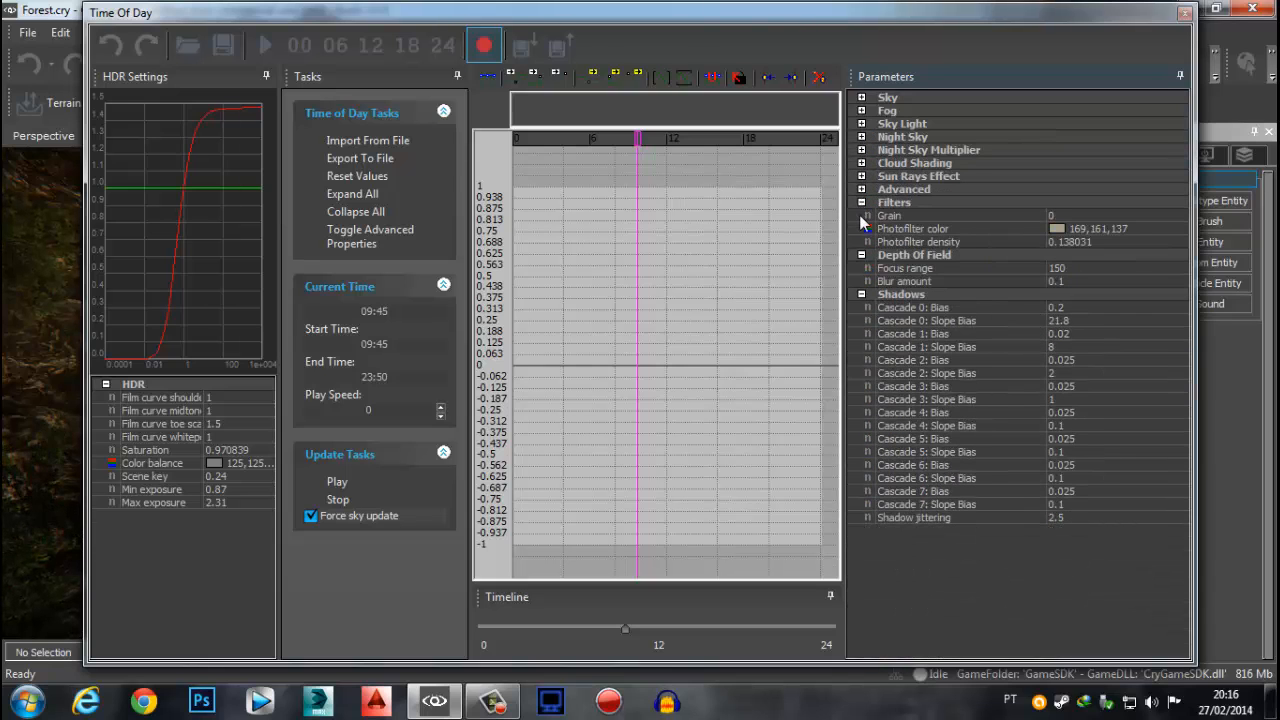
pyautogui.click(861, 202)
pyautogui.click(861, 215)
pyautogui.click(861, 228)
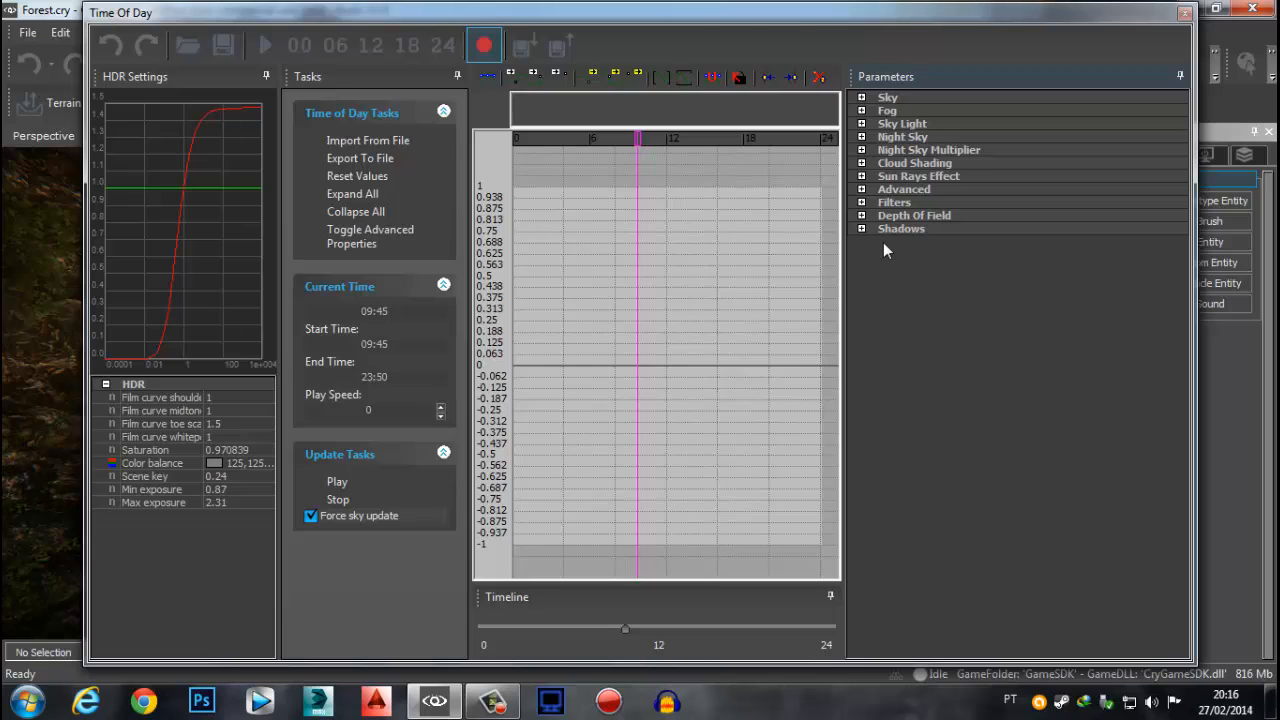
pyautogui.click(861, 97)
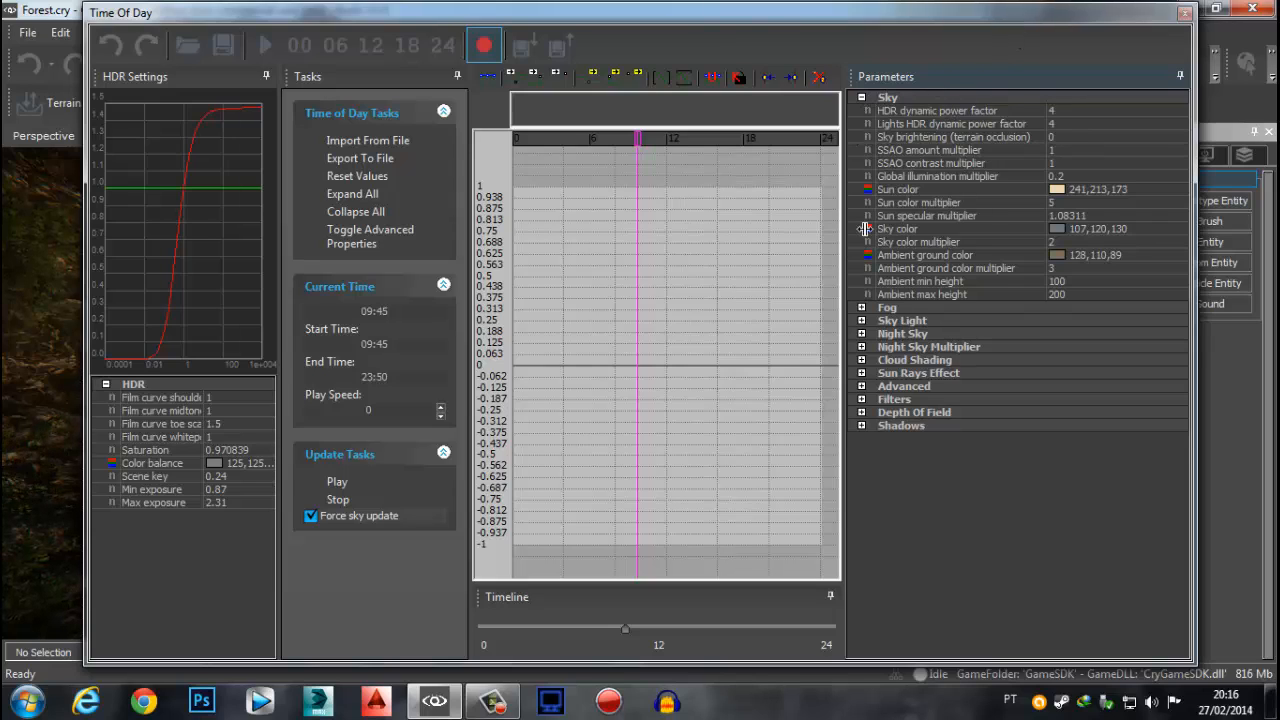
# Look into the Night Sky and Night Sky Multiplier parameter groups and collapse them again
pyautogui.click(873, 350)
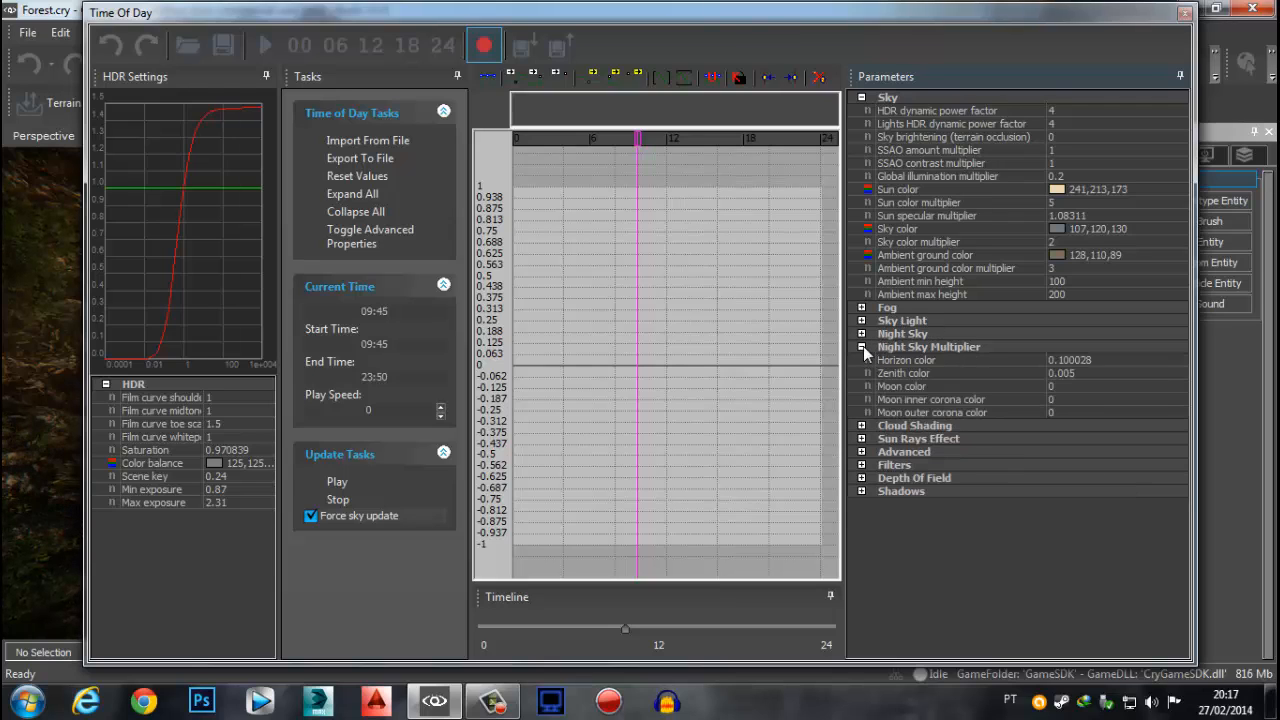
pyautogui.click(862, 347)
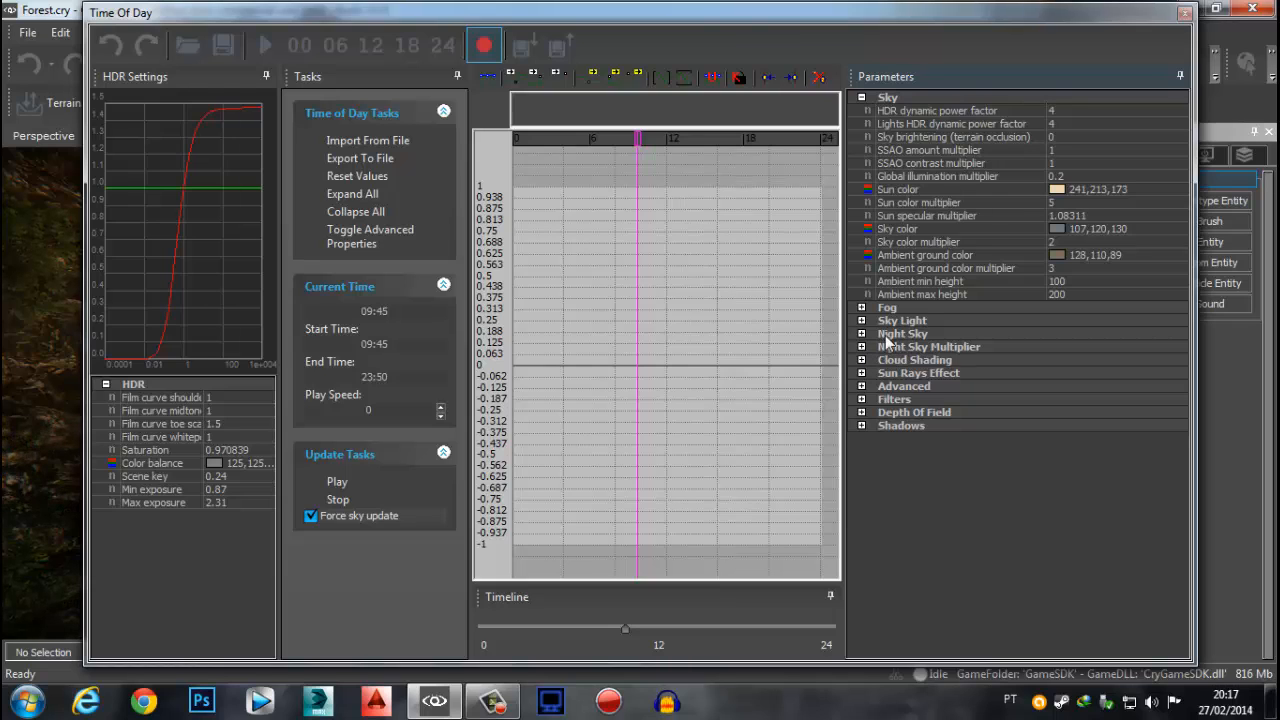
pyautogui.click(862, 334)
pyautogui.click(862, 335)
pyautogui.click(862, 347)
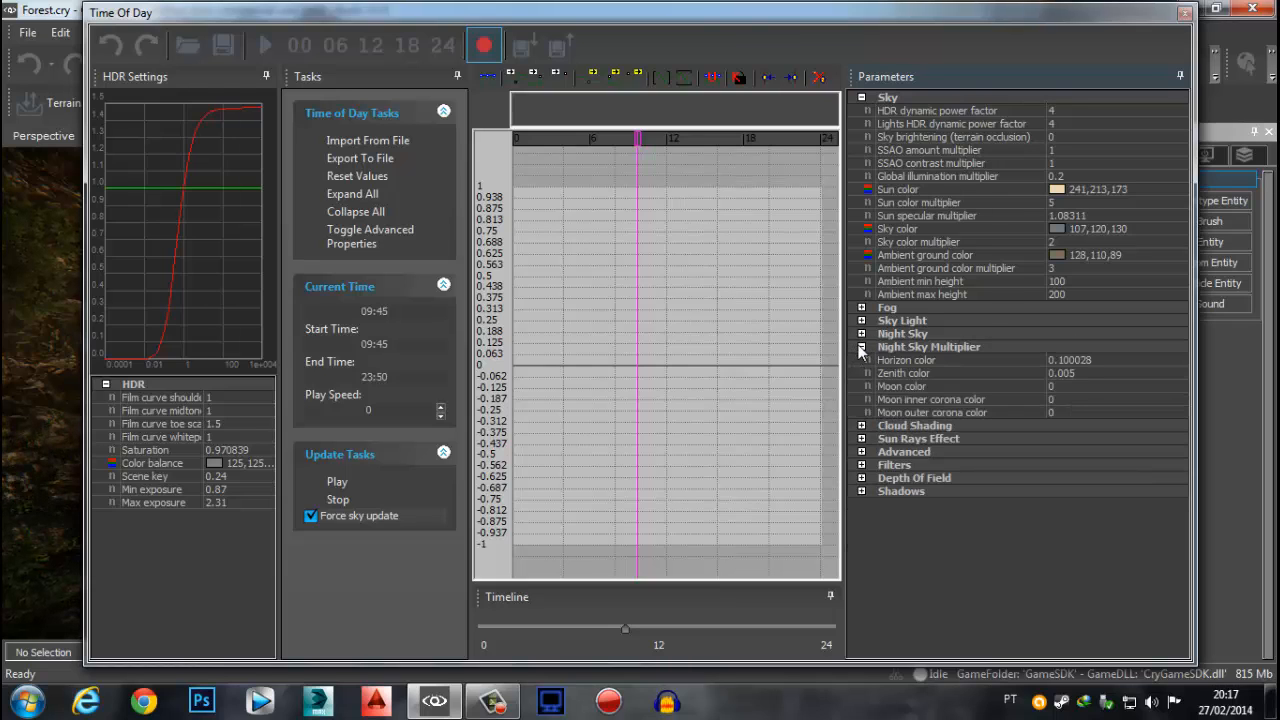
pyautogui.click(862, 347)
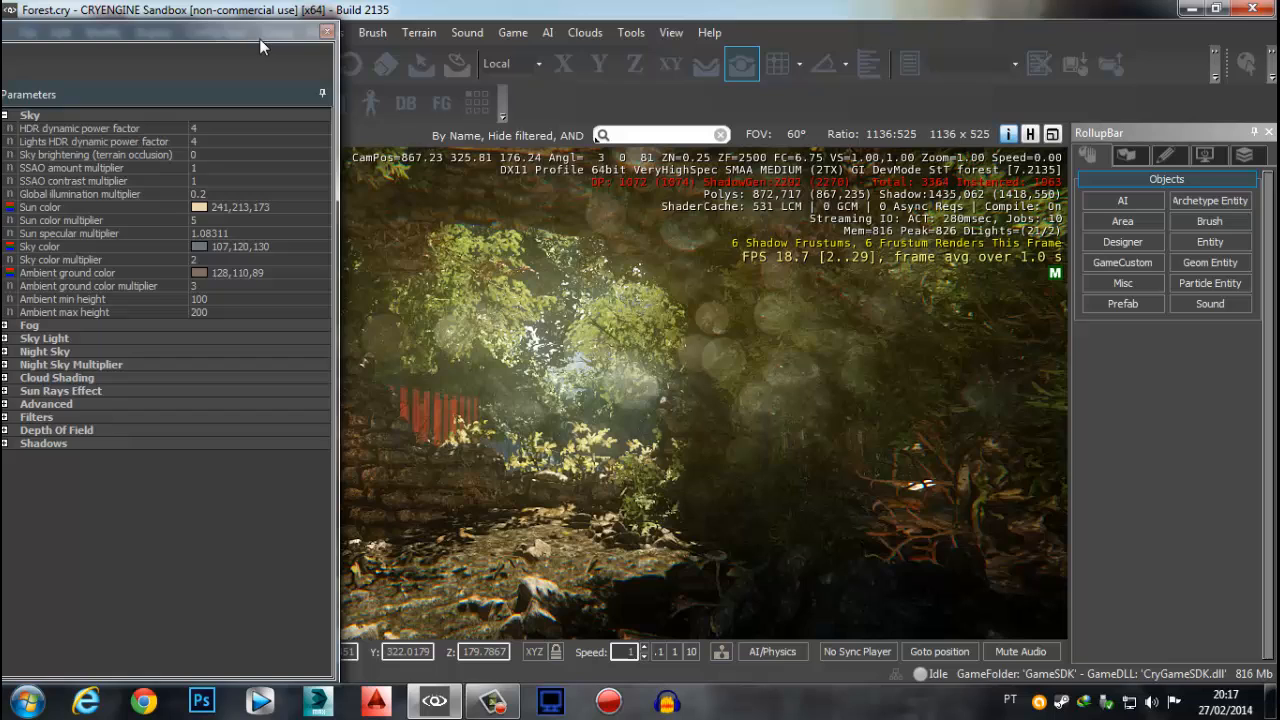
# Move the Time Of Day window clear of the viewport and hide every level layer except the AB1 group
pyautogui.moveTo(259, 38); pyautogui.dragTo(273, 39)
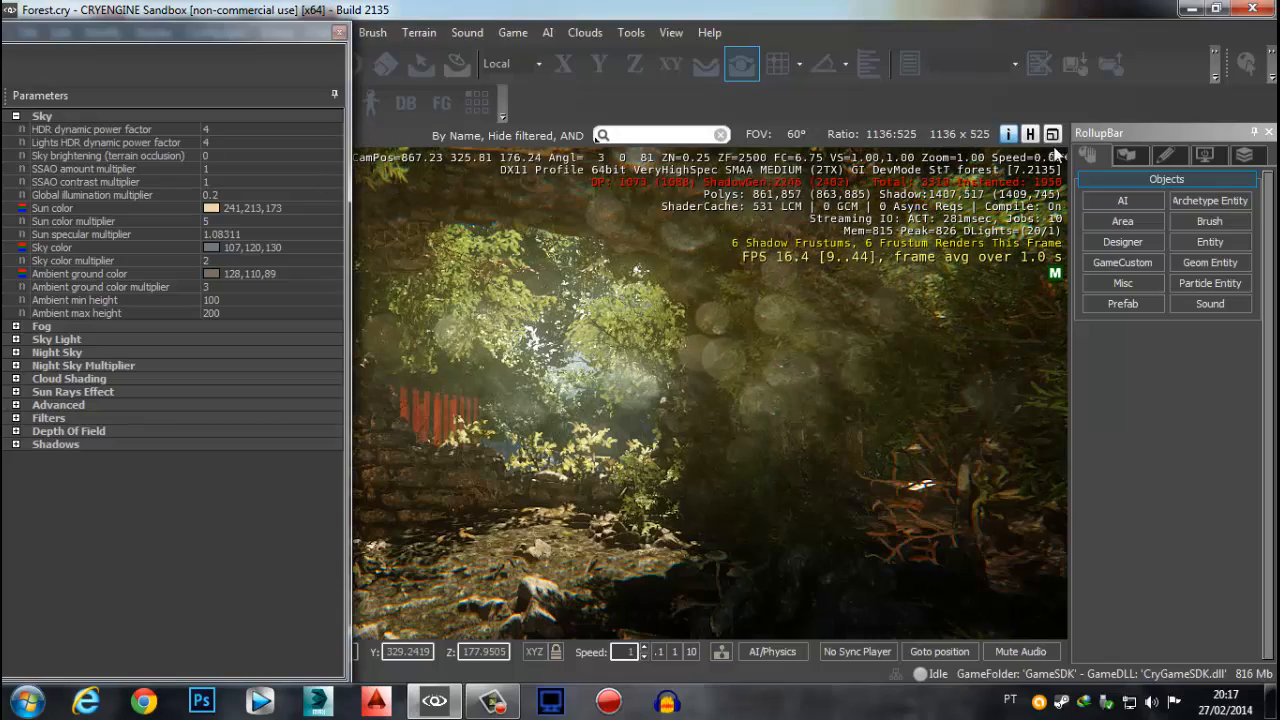
pyautogui.click(1244, 155)
pyautogui.moveTo(1089, 231); pyautogui.dragTo(1092, 570)
pyautogui.click(1090, 321)
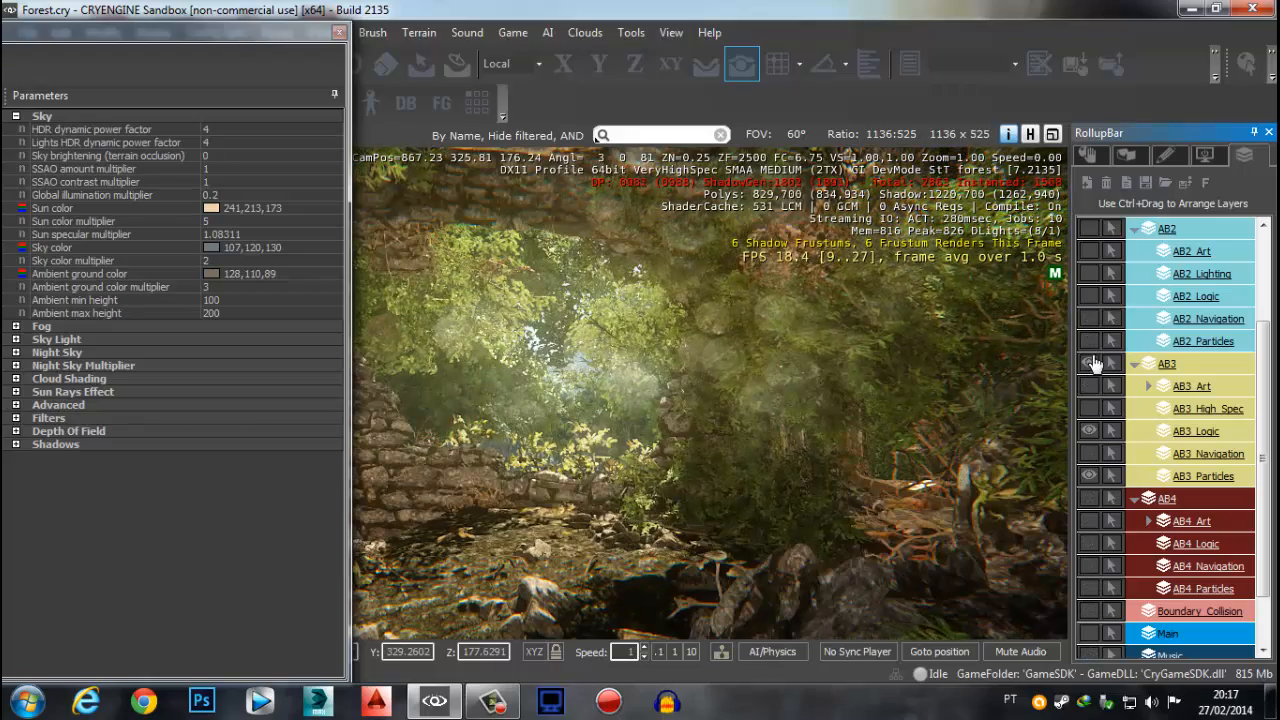
pyautogui.click(1092, 364)
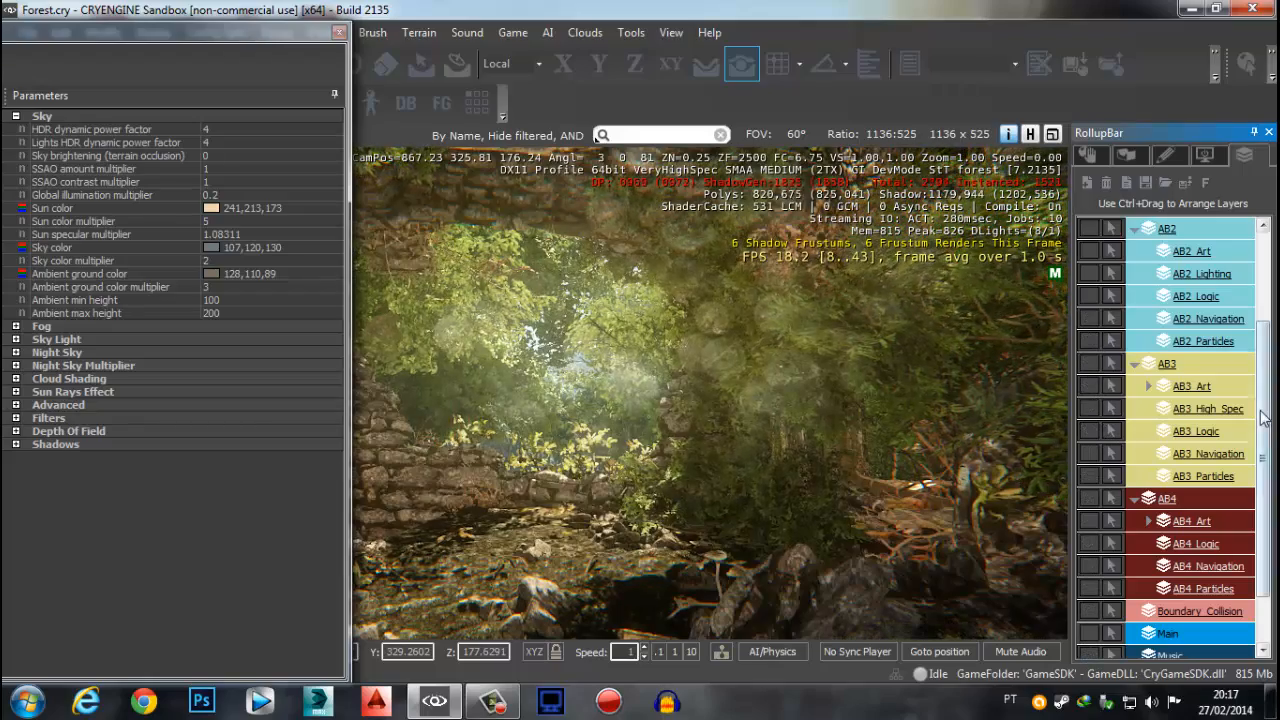
pyautogui.scroll(-1, 1099, 437)
pyautogui.click(1089, 610)
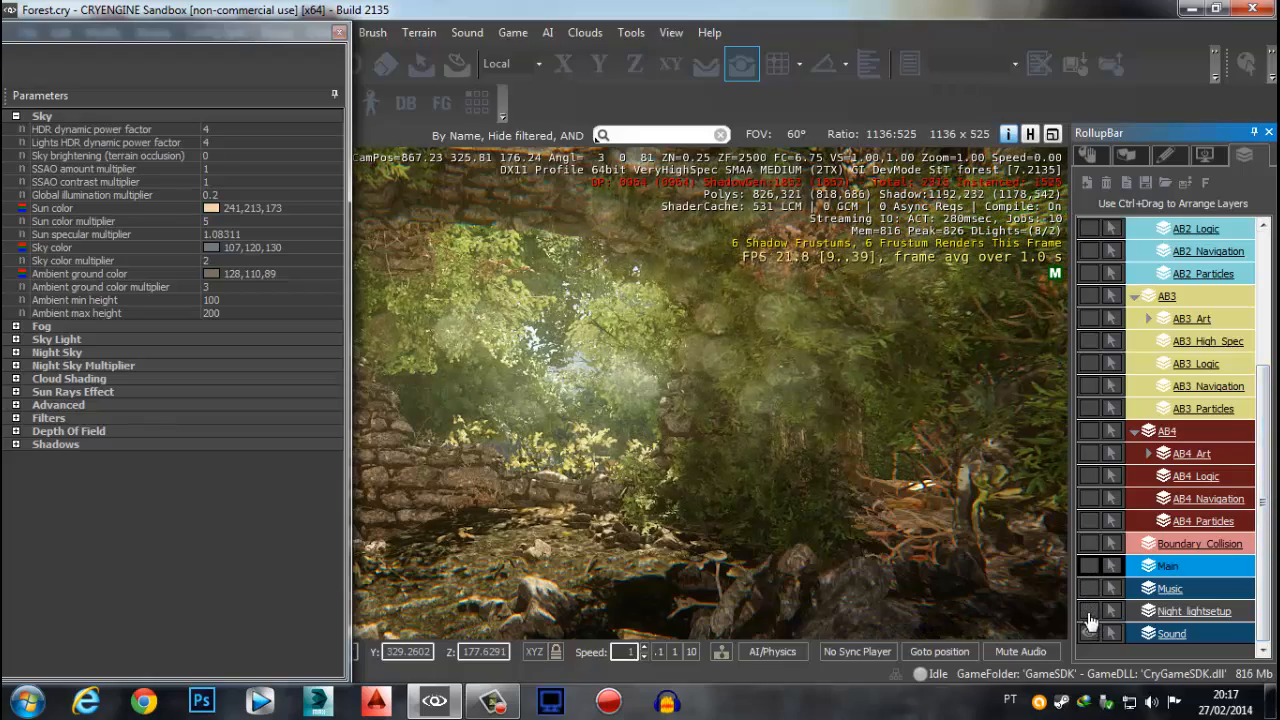
pyautogui.click(1094, 635)
# Hide the AB1 layer together with all its sublayers
pyautogui.moveTo(884, 518); pyautogui.dragTo(798, 500, button='right')
pyautogui.moveTo(710, 390); pyautogui.dragTo(625, 480, button='right')
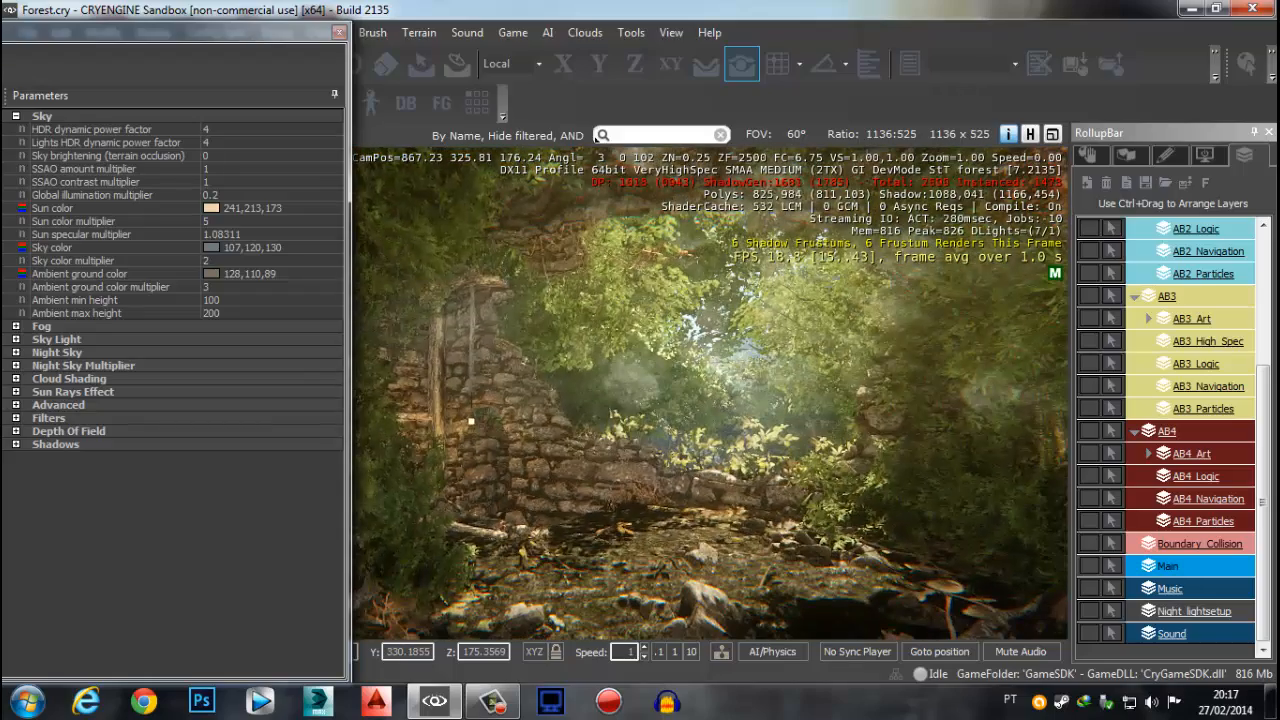
pyautogui.scroll(8, 1150, 360)
pyautogui.scroll(-7, 1077, 374)
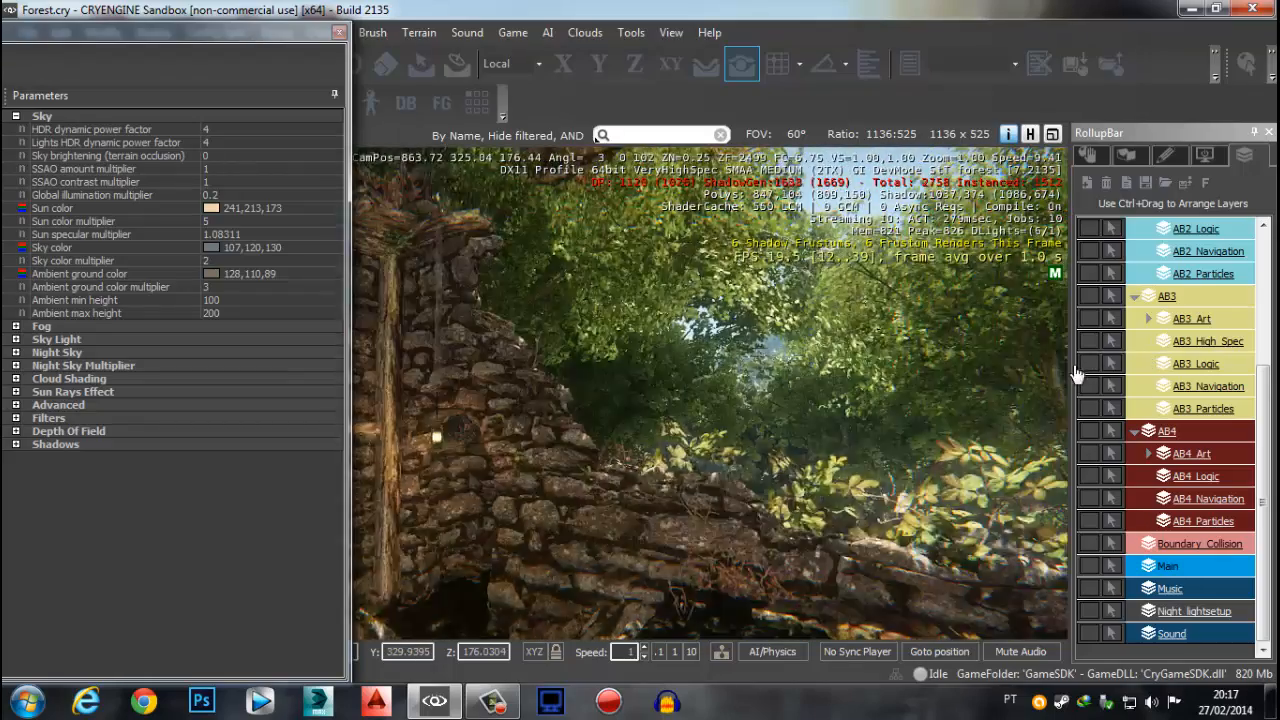
pyautogui.scroll(2, 1043, 384)
pyautogui.scroll(-1, 1033, 388)
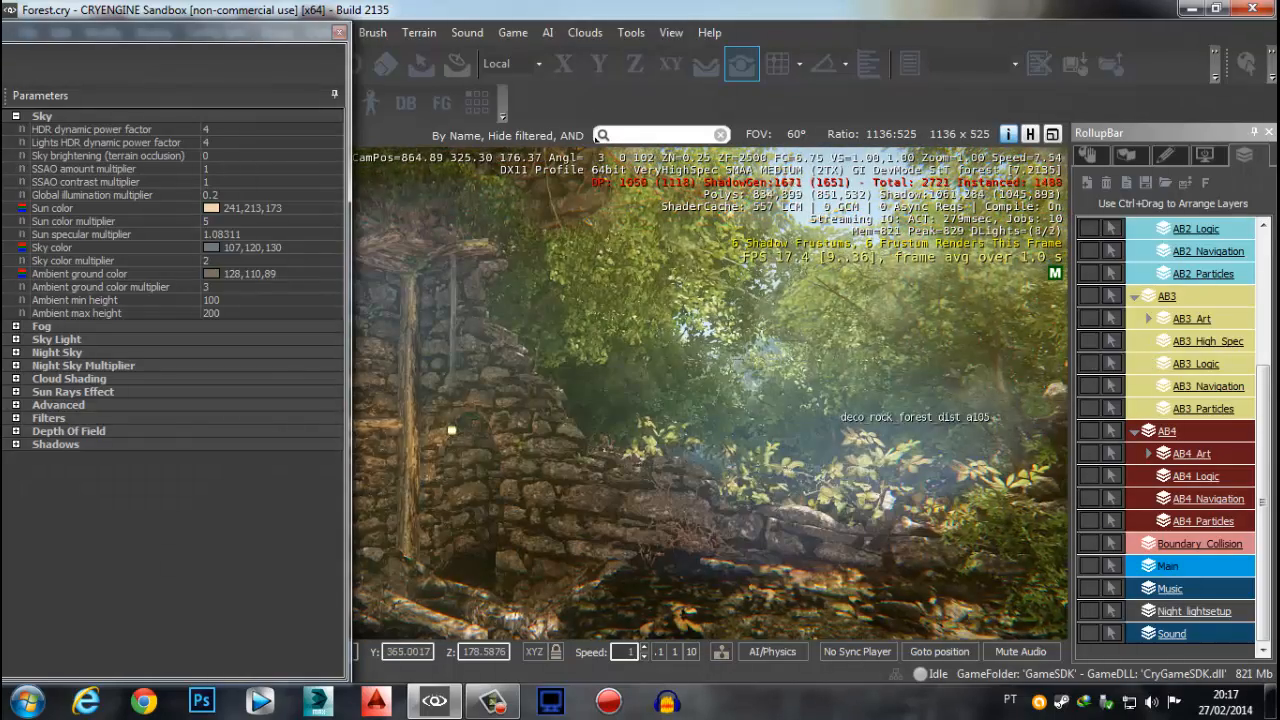
pyautogui.moveTo(1268, 390); pyautogui.dragTo(1266, 240)
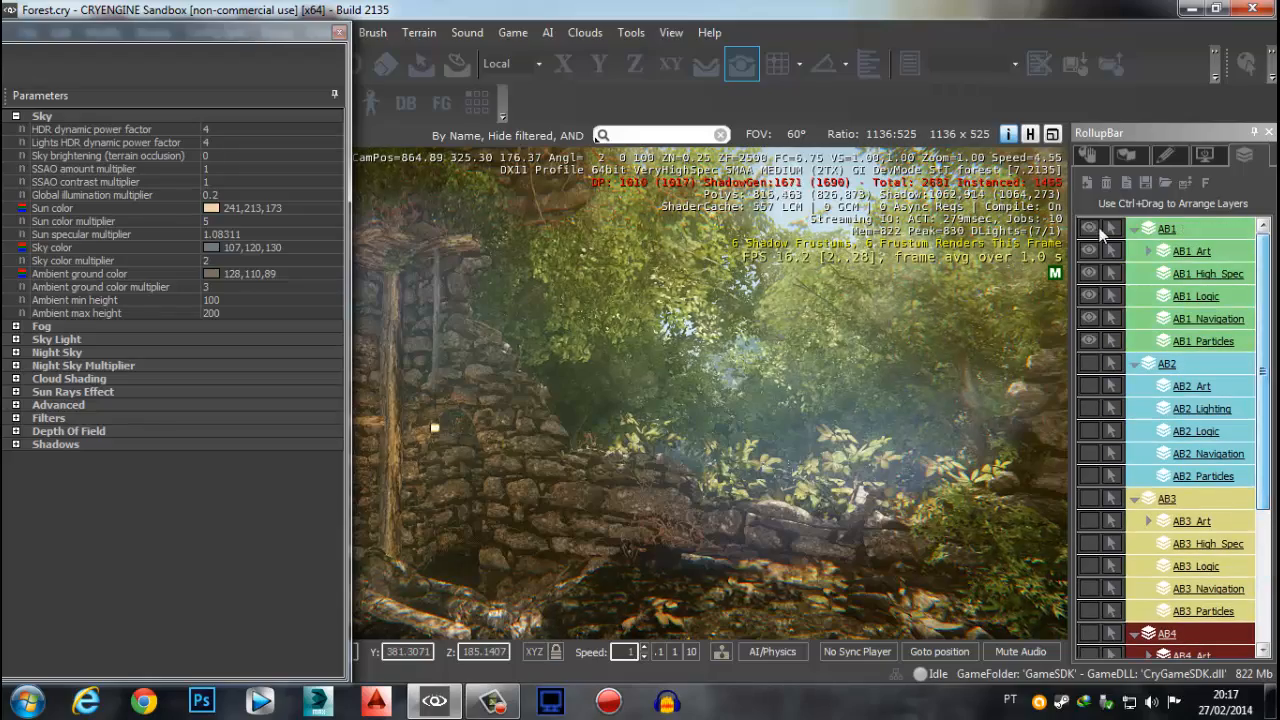
pyautogui.click(1090, 228)
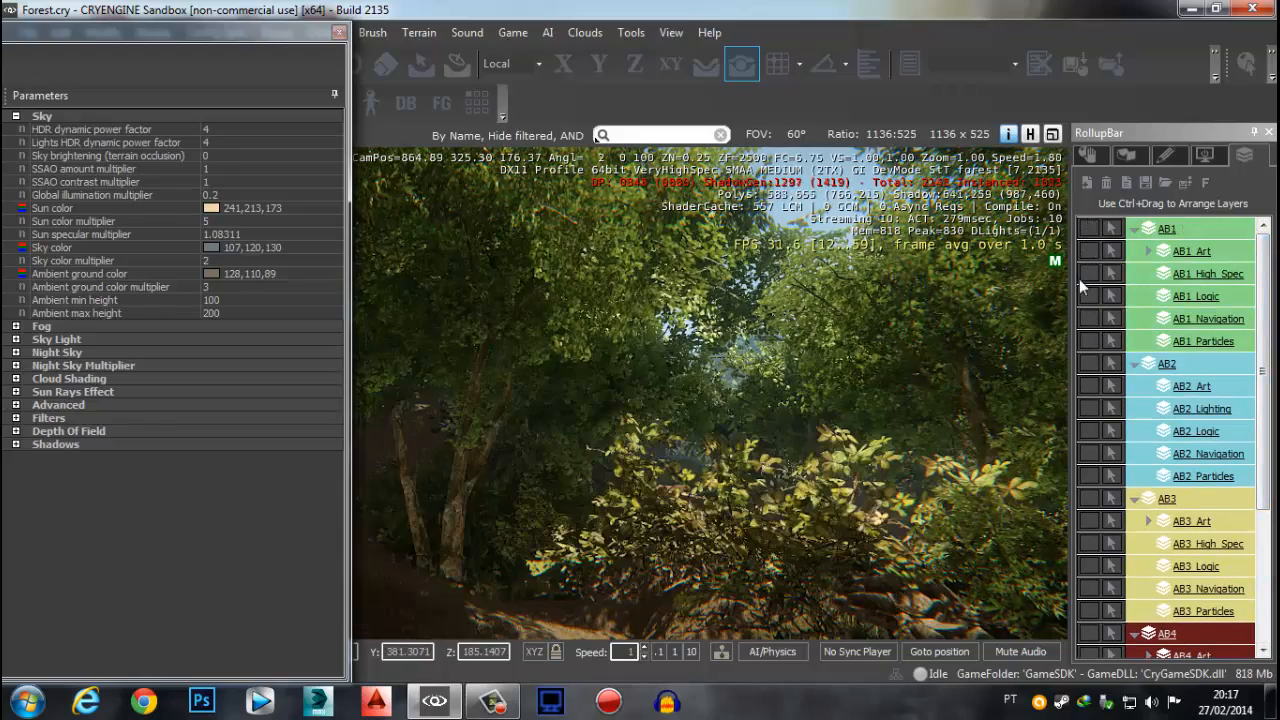
# Fly the camera out of the forest to an open view along the river and hills
pyautogui.press('w')
pyautogui.moveTo(702, 496); pyautogui.dragTo(718, 501, button='right')
pyautogui.press('w')
pyautogui.press('w')
pyautogui.moveTo(618, 520); pyautogui.dragTo(660, 526, button='right')
pyautogui.press('s')
pyautogui.moveTo(470, 482); pyautogui.dragTo(528, 494, button='right')
pyautogui.press('s')
pyautogui.press('d')
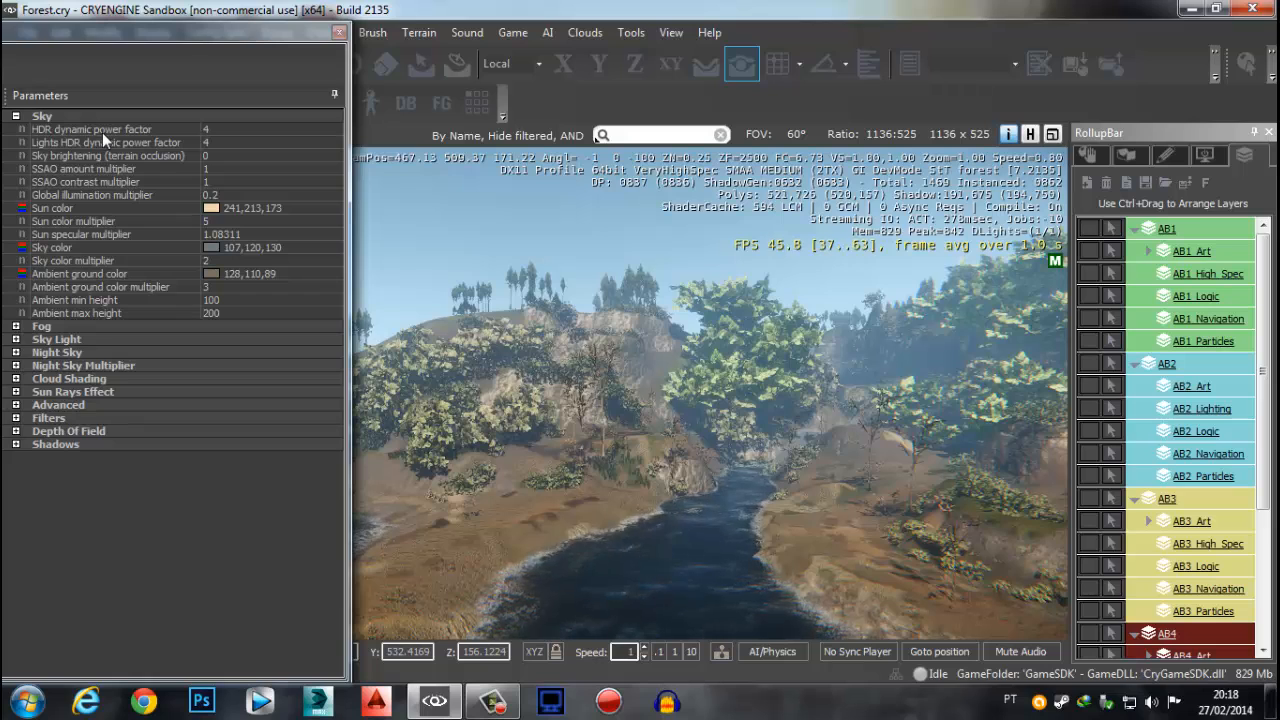
# Set the Sky group's HDR dynamic power factor to 0 and view its effect on the partly shaded rock wall
pyautogui.click(124, 131)
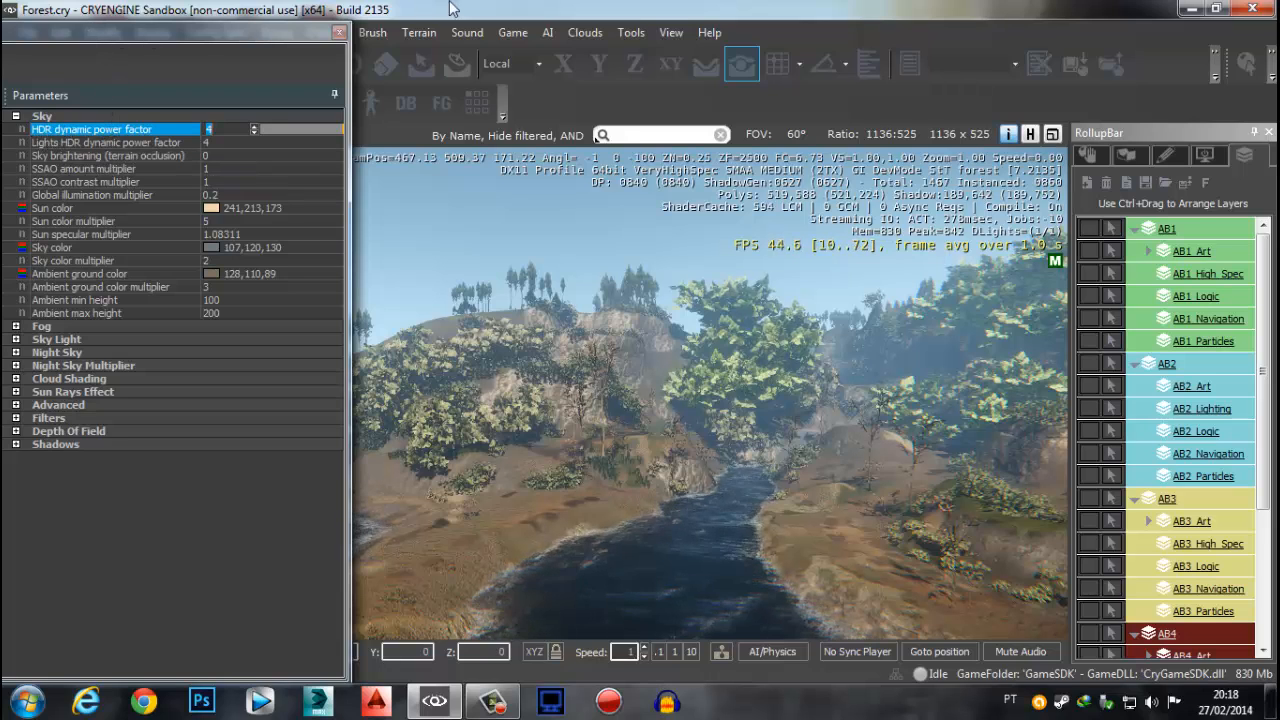
pyautogui.click(525, 3)
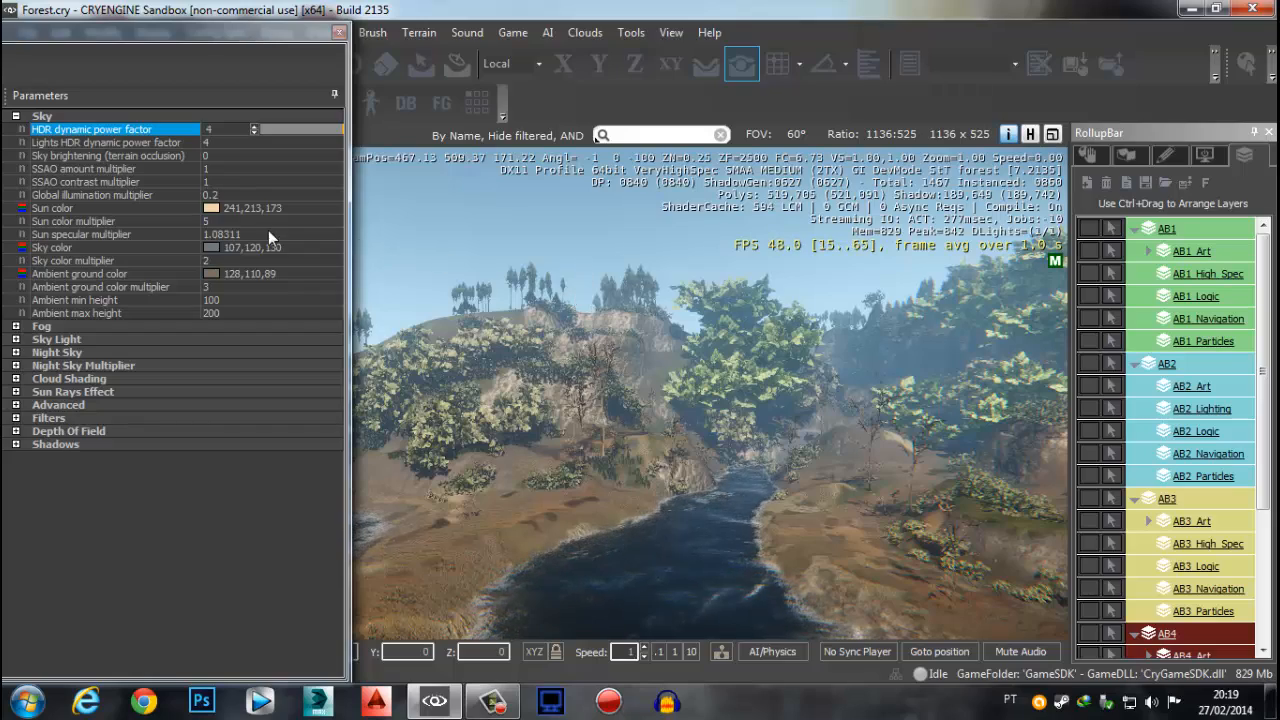
pyautogui.moveTo(693, 318); pyautogui.dragTo(885, 324, button='right')
pyautogui.press('w')
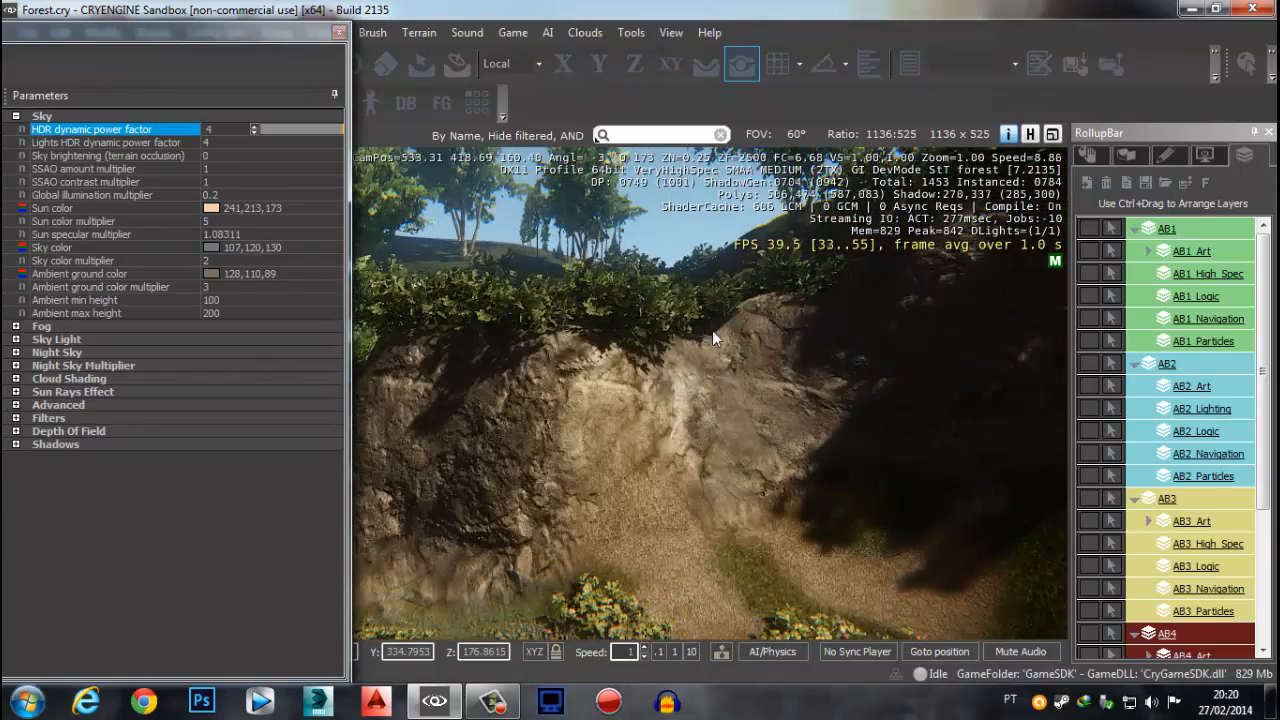
pyautogui.moveTo(655, 376); pyautogui.dragTo(681, 364, button='right')
pyautogui.press('s')
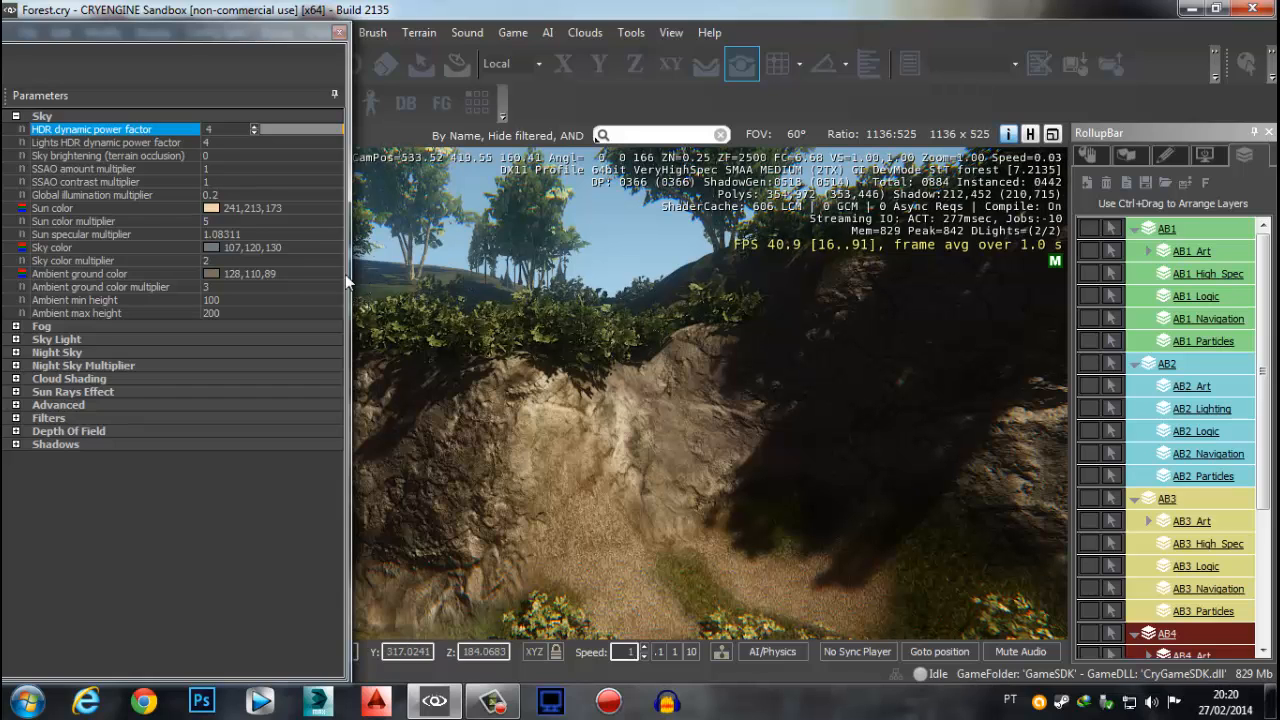
pyautogui.moveTo(215, 130); pyautogui.dragTo(126, 145)
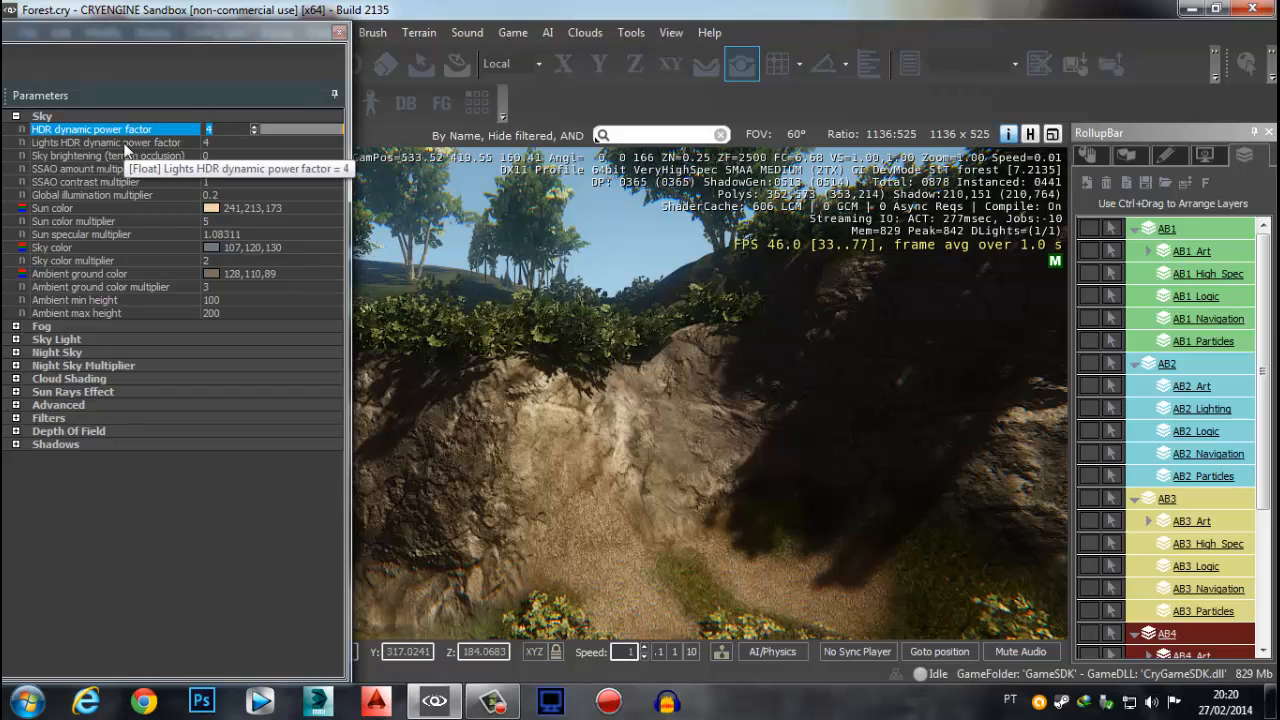
pyautogui.write('0')
pyautogui.press('Return')
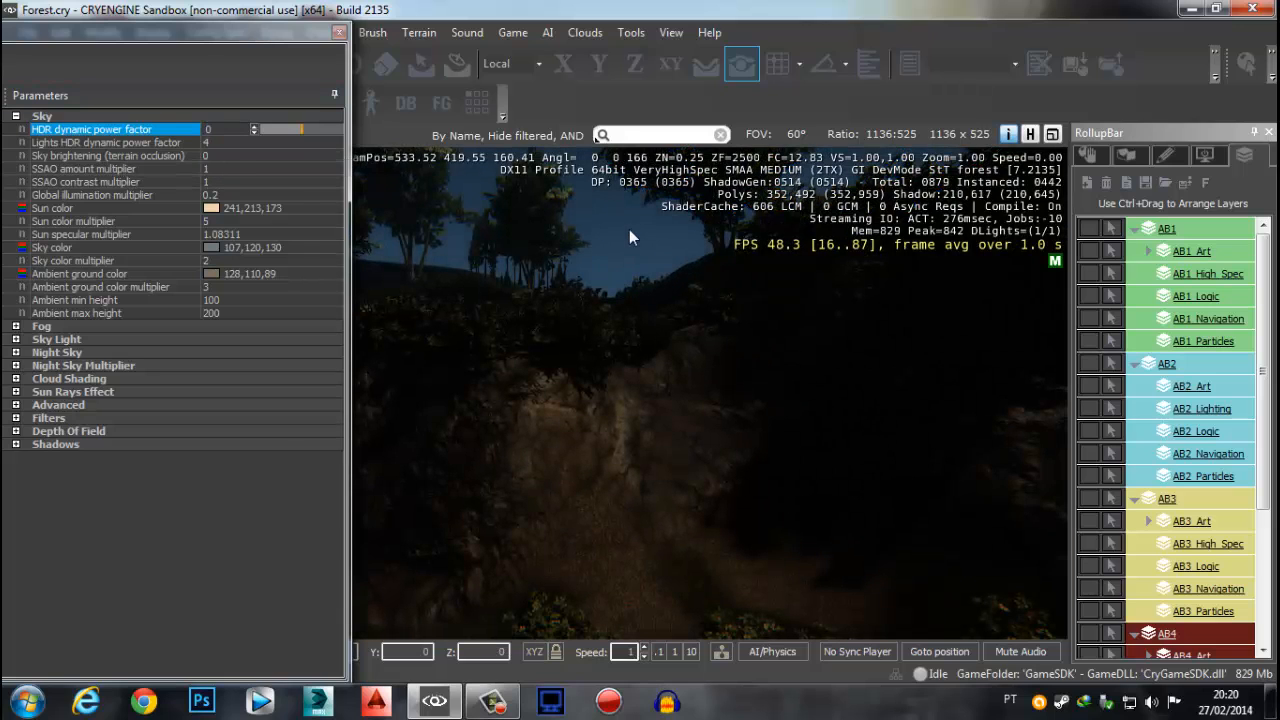
pyautogui.moveTo(629, 229); pyautogui.dragTo(652, 253, button='right')
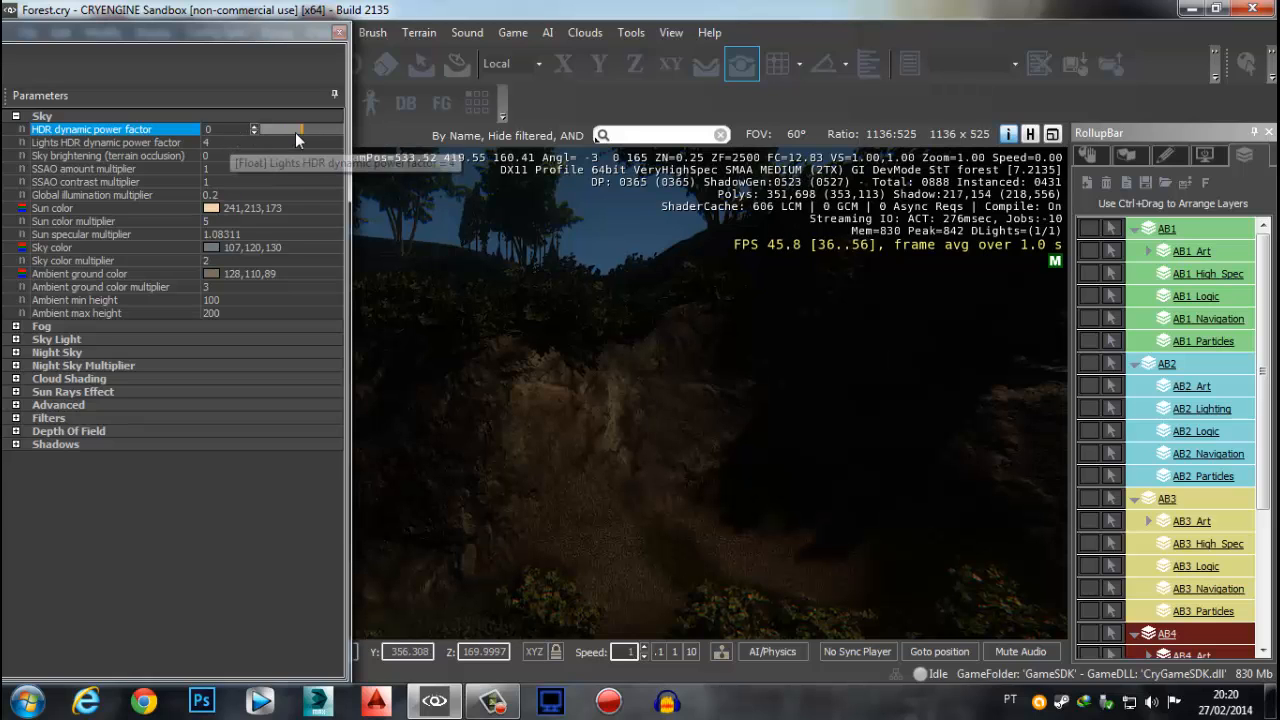
# Raise the HDR dynamic power factor back to its maximum of 4
pyautogui.moveTo(295, 131); pyautogui.dragTo(343, 130)
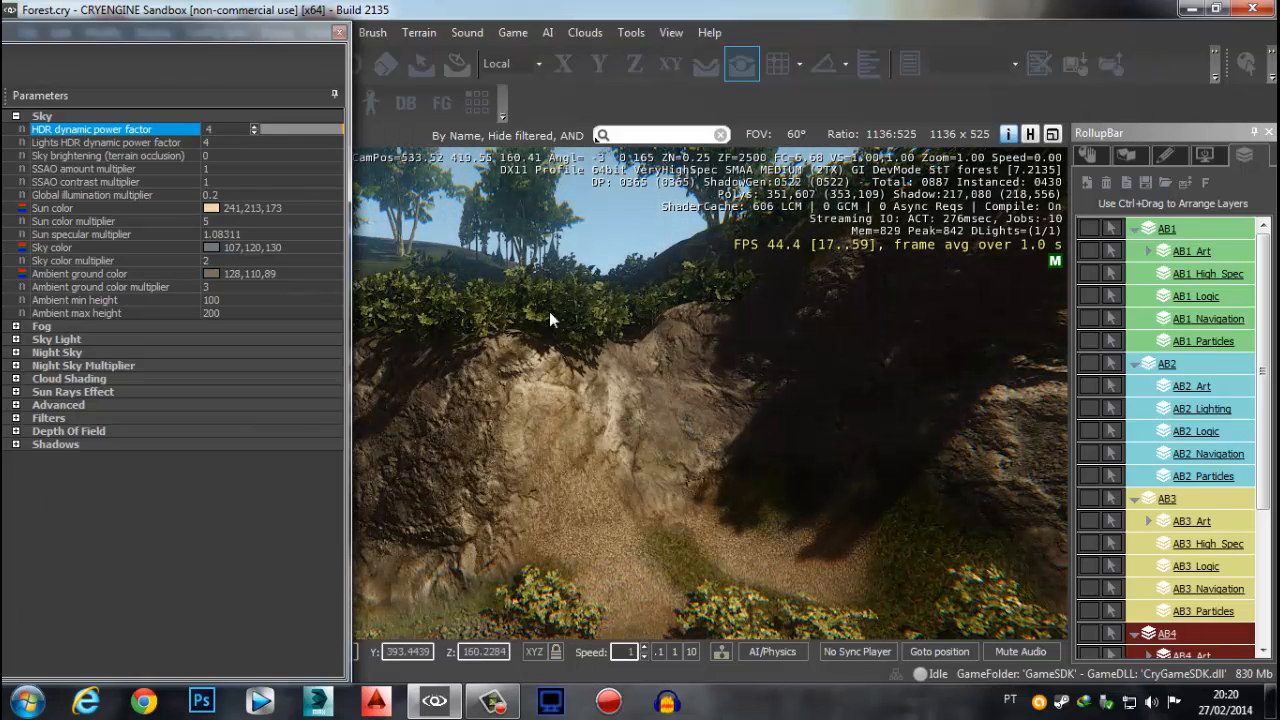
pyautogui.moveTo(322, 129); pyautogui.dragTo(352, 129)
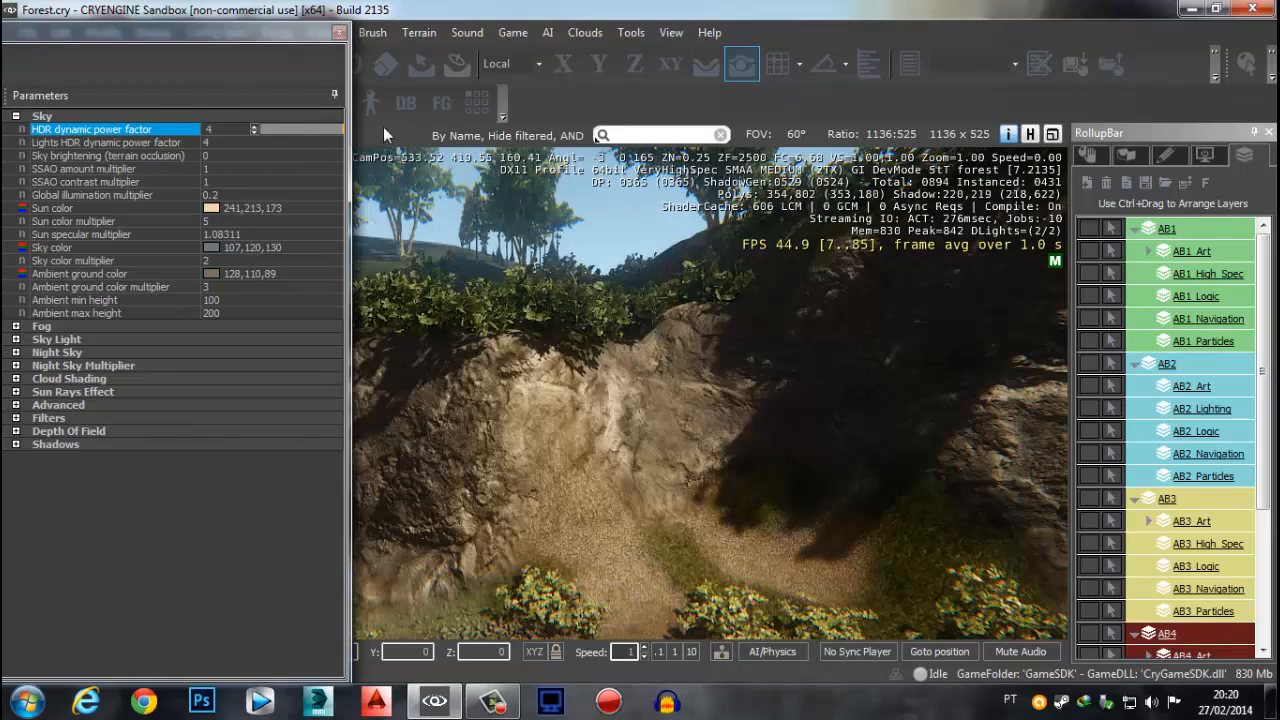
# Select the Sky group's Lights HDR dynamic power factor and fly the camera along the river to the shaded stream bank in the forest
pyautogui.moveTo(662, 445); pyautogui.dragTo(676, 447, button='right')
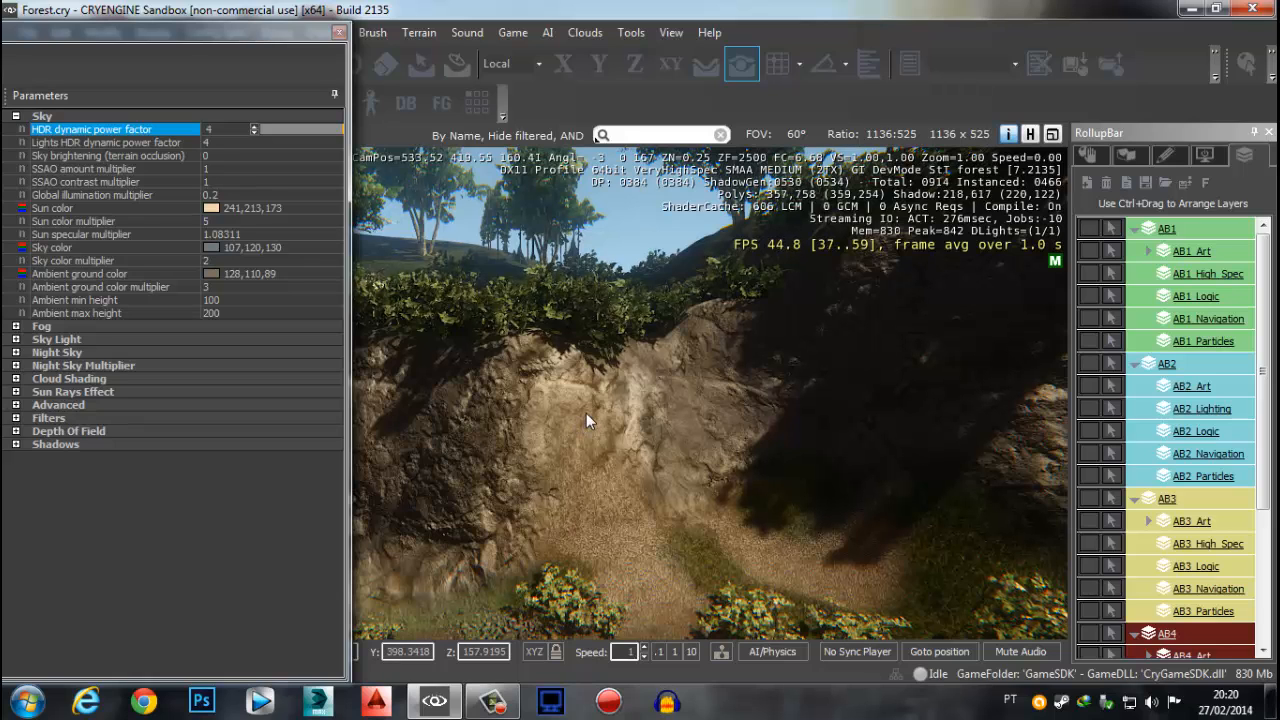
pyautogui.click(154, 143)
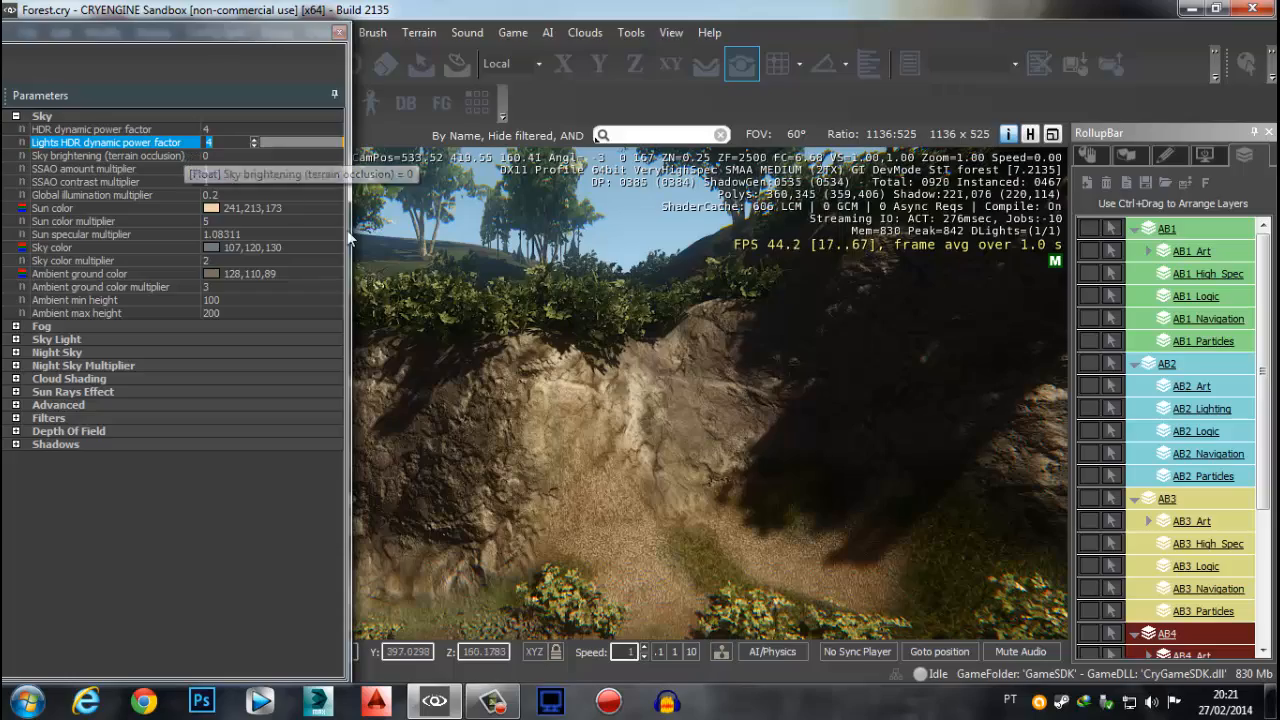
pyautogui.moveTo(690, 255); pyautogui.dragTo(630, 215, button='right')
pyautogui.hotkey('shift', 's')
pyautogui.moveTo(650, 410); pyautogui.dragTo(647, 374, button='right')
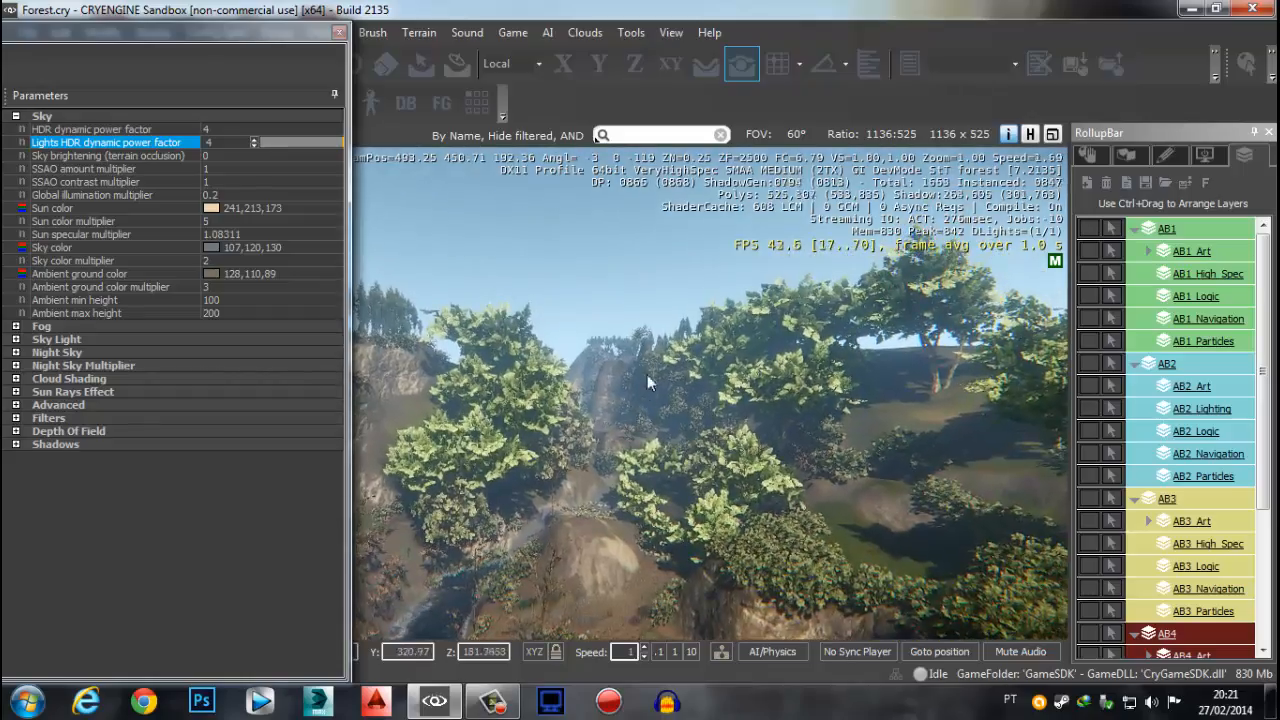
pyautogui.press('w')
pyautogui.press('w')
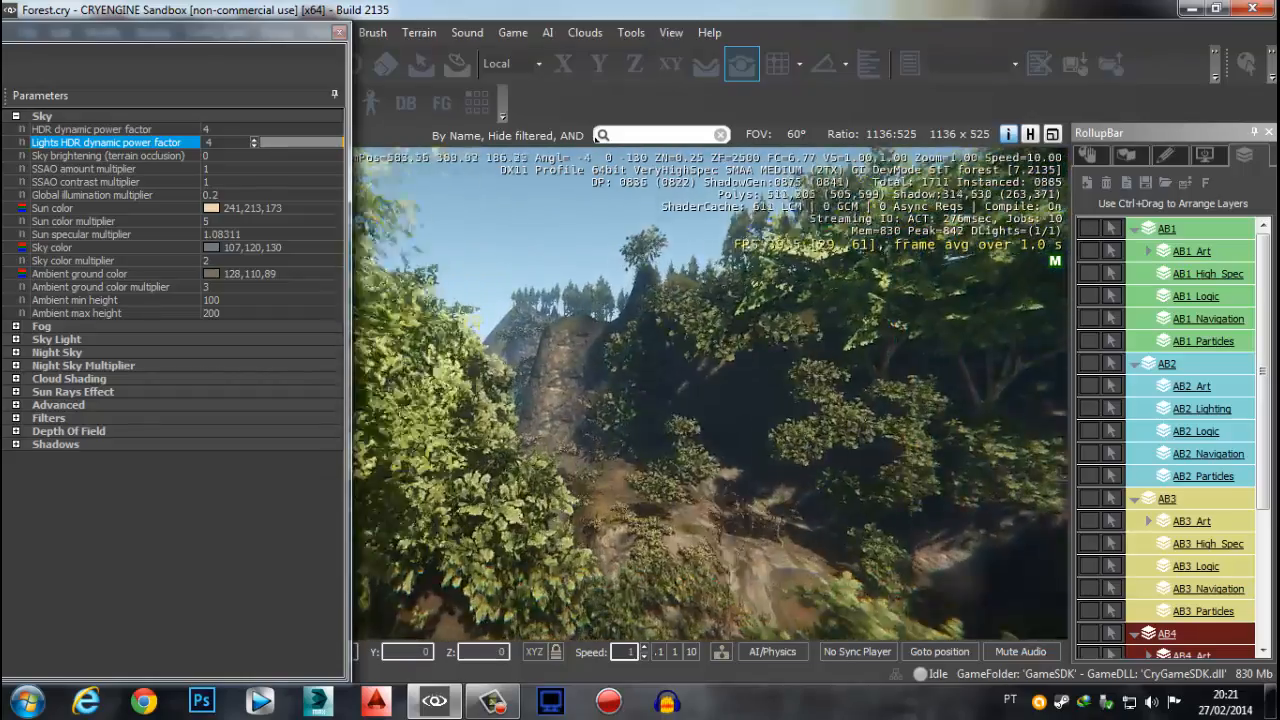
pyautogui.press('w')
pyautogui.moveTo(647, 374); pyautogui.dragTo(500, 400, button='right')
pyautogui.press('w')
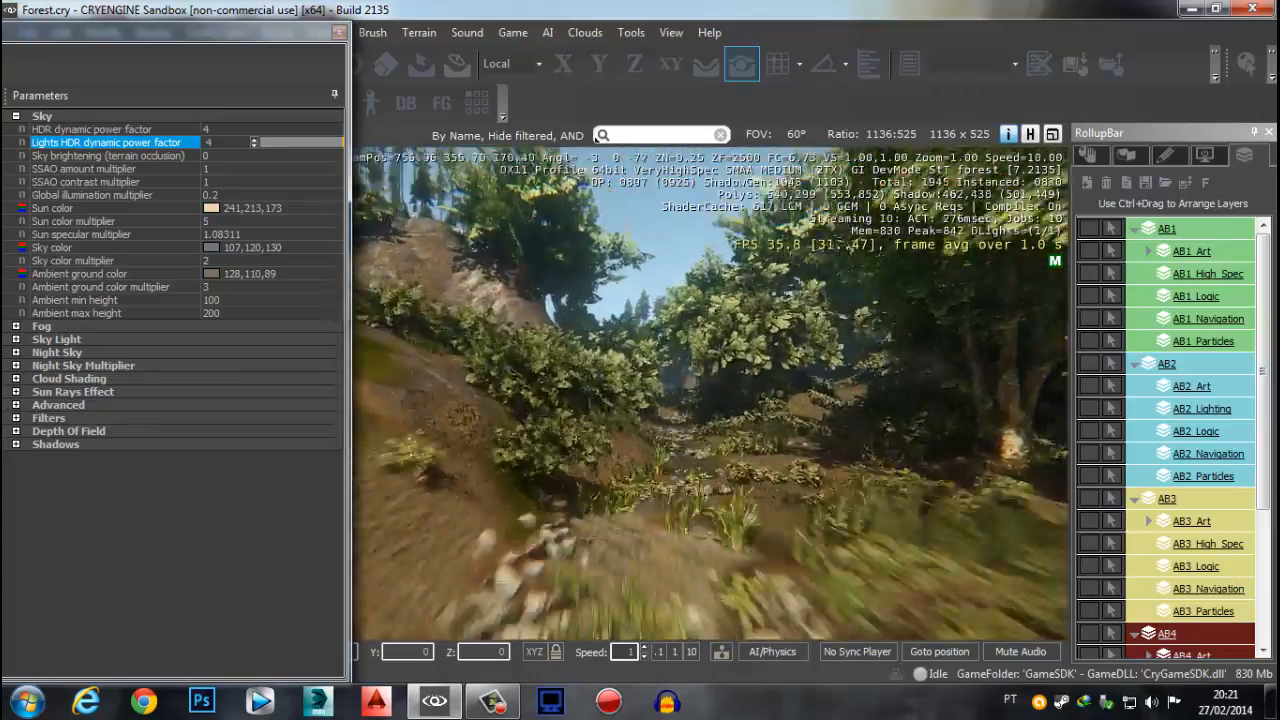
pyautogui.press('w')
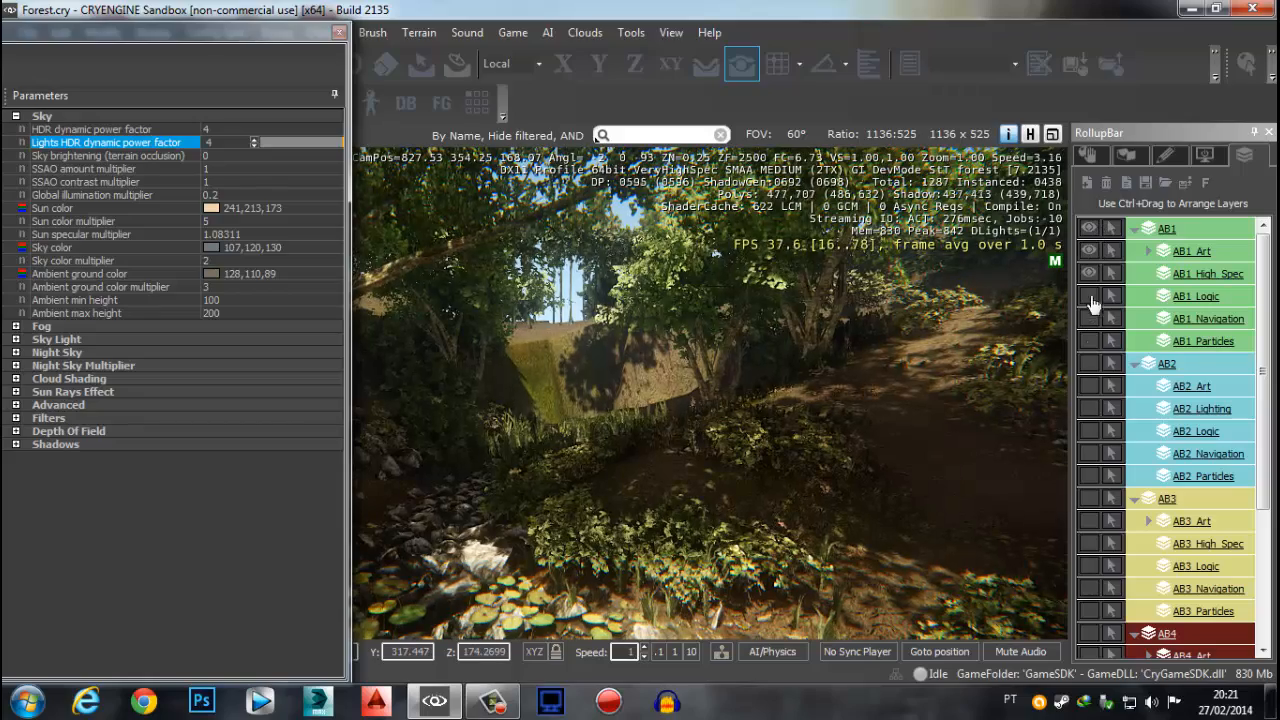
# Unhide the AB1, AB2 and AB3 layers with their sublayers and fly the camera to the stone ruin beside the stream
pyautogui.moveTo(1090, 296); pyautogui.dragTo(1105, 500)
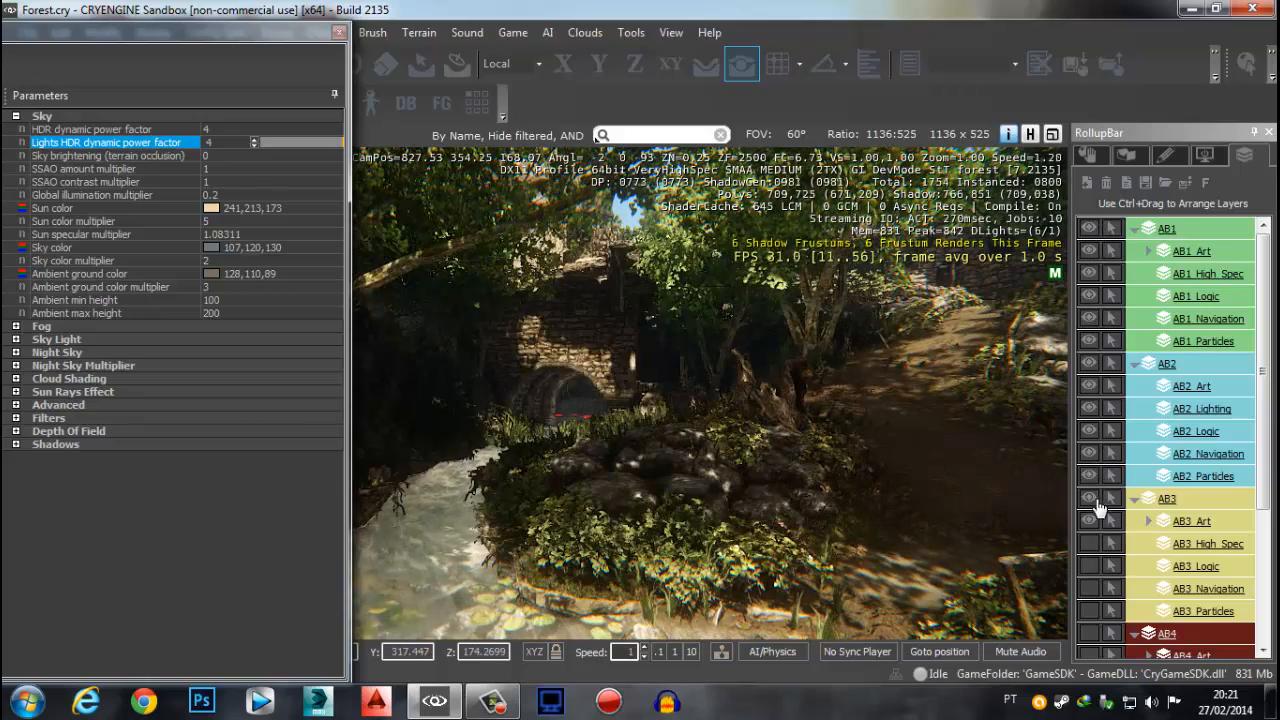
pyautogui.press('w')
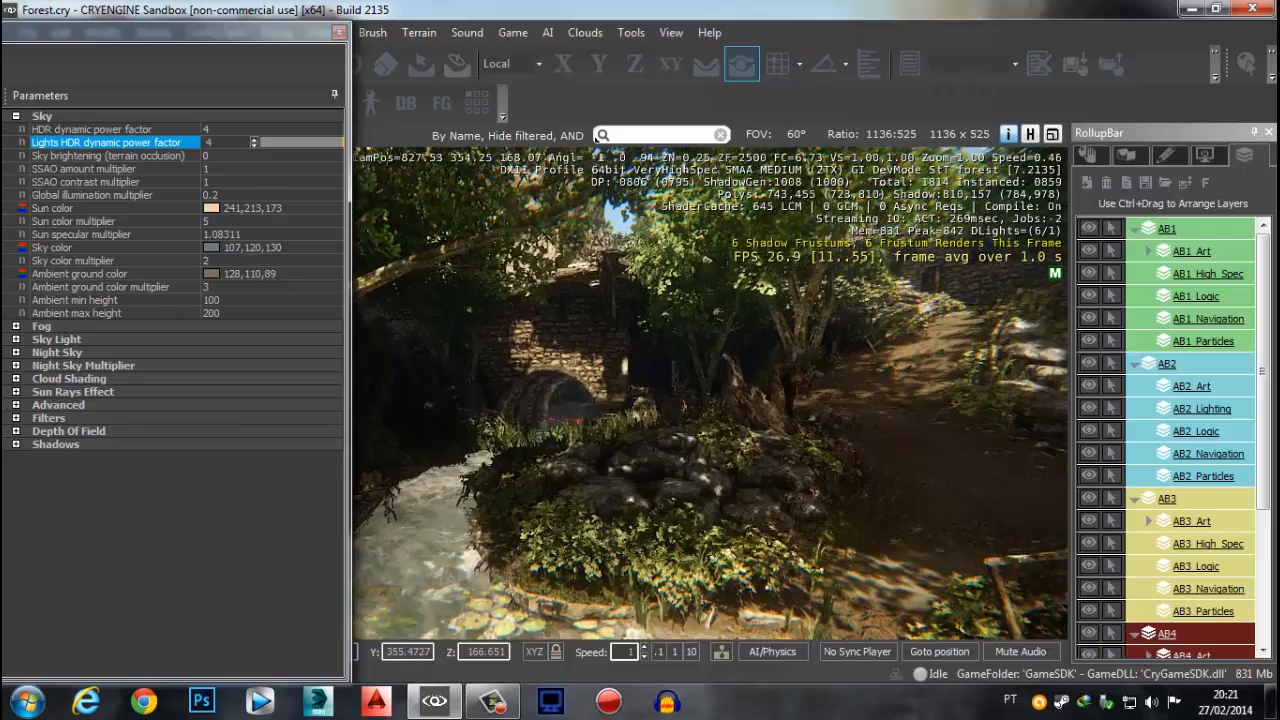
pyautogui.press('w')
pyautogui.moveTo(496, 380); pyautogui.dragTo(550, 416, button='right')
pyautogui.press('a')
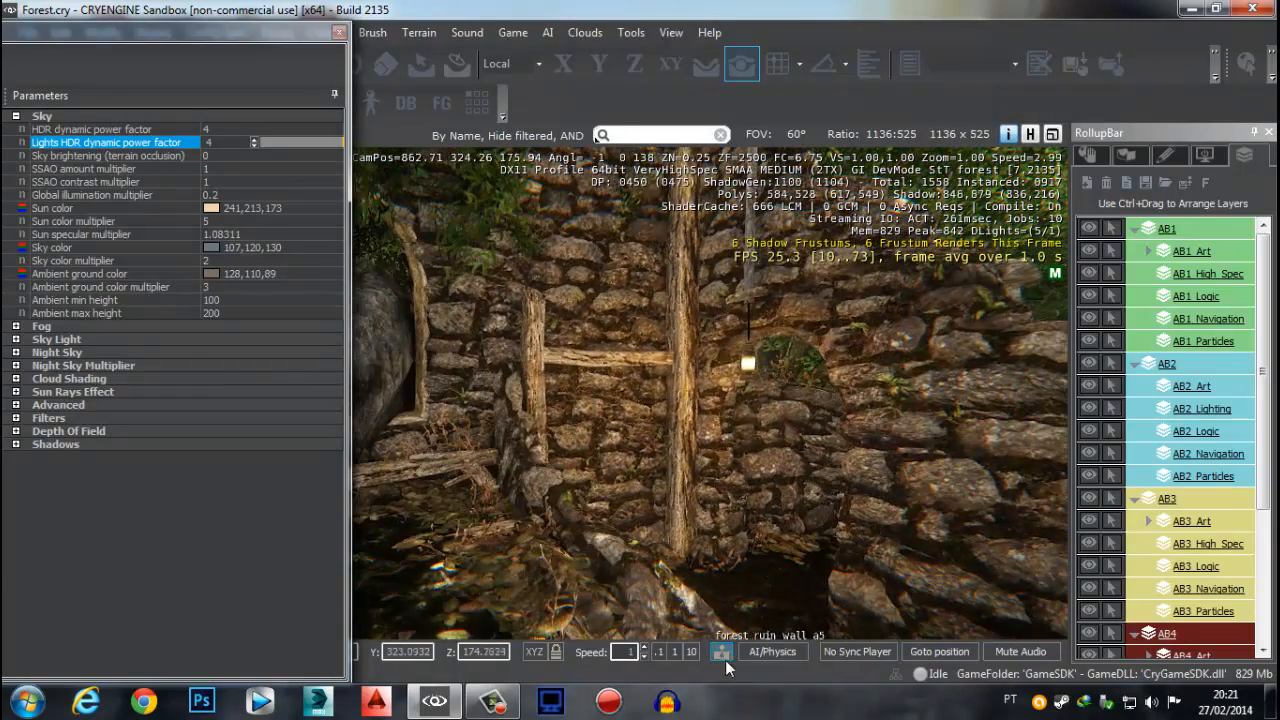
# Set the camera speed to 0.1 and frame the lantern hanging in front of the ruin's stone wall
pyautogui.click(660, 653)
pyautogui.press('w')
pyautogui.moveTo(737, 510); pyautogui.dragTo(676, 454, button='right')
pyautogui.press('s')
pyautogui.press('s')
pyautogui.press('w')
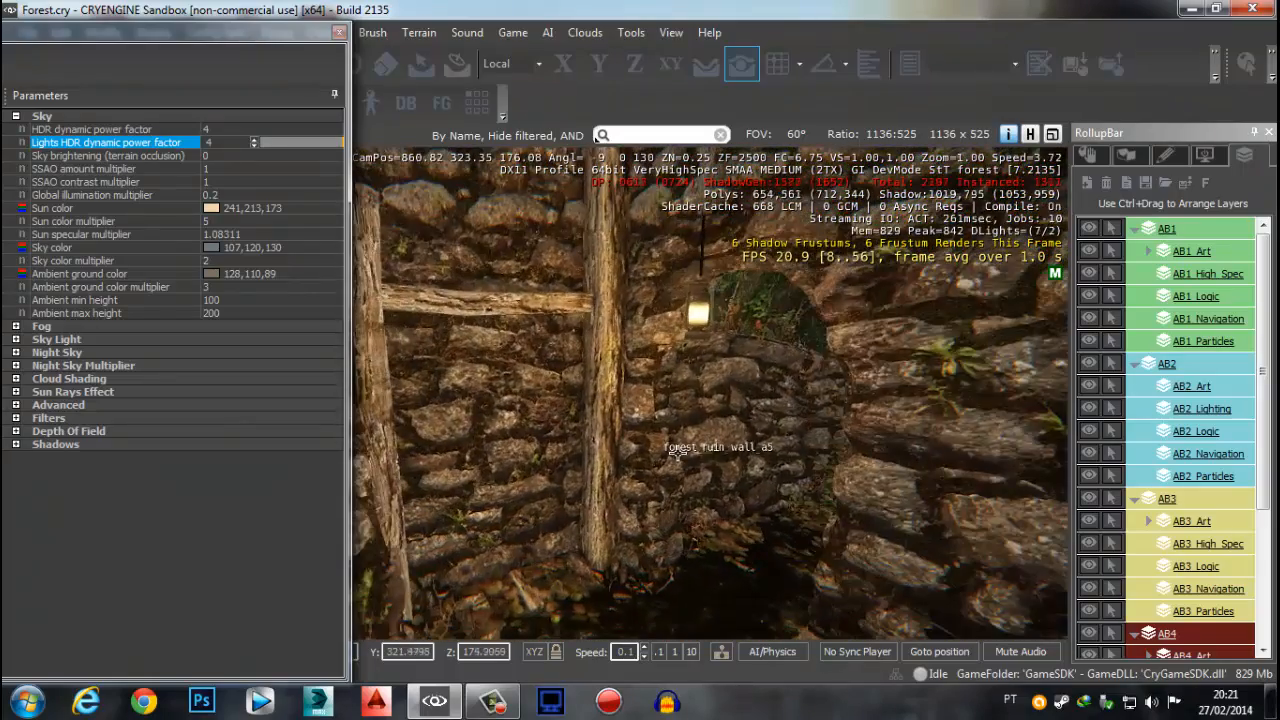
pyautogui.press('d')
# Set the Lights HDR dynamic power factor to 0 and view its effect on the lantern-lit wall
pyautogui.doubleClick(210, 146)
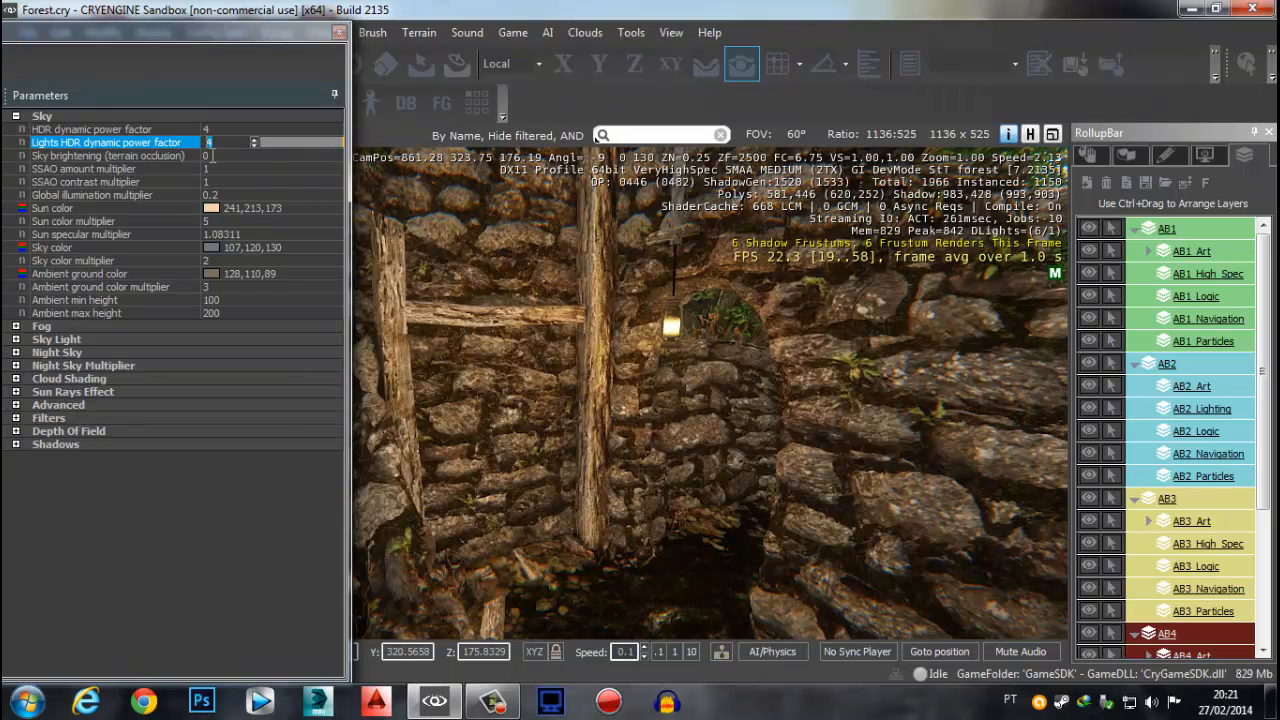
pyautogui.write('0')
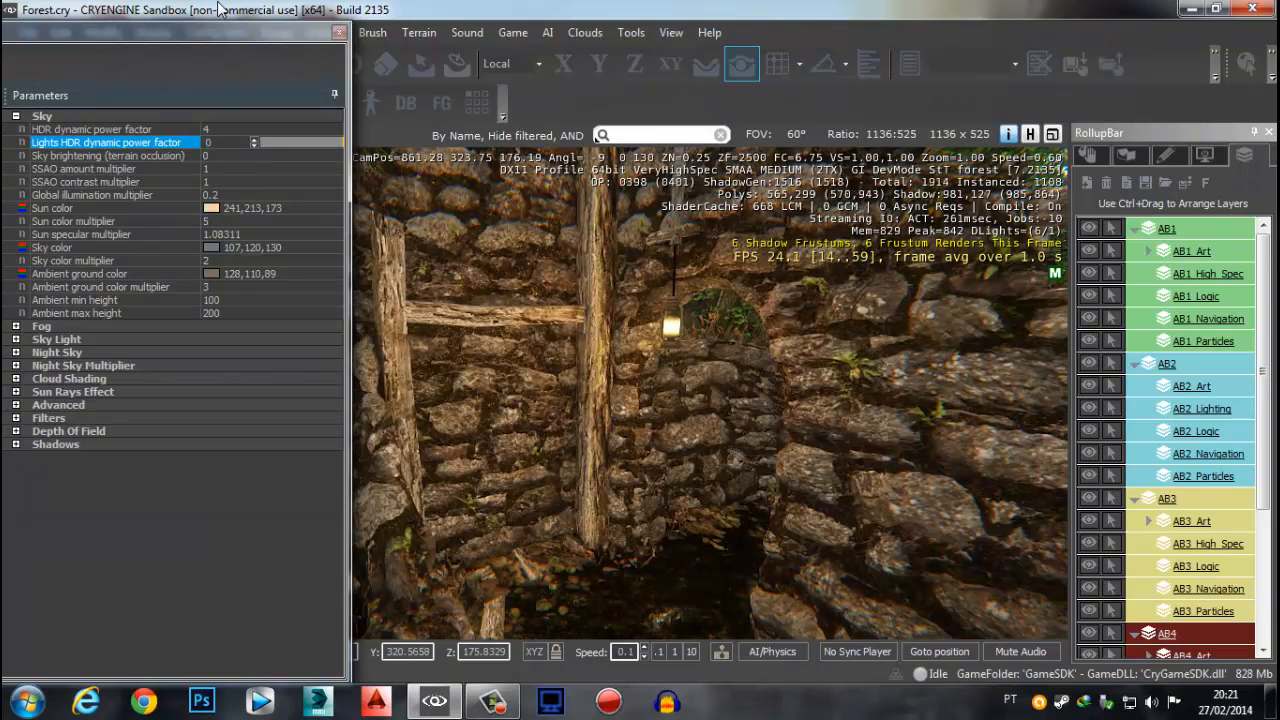
pyautogui.press('Return')
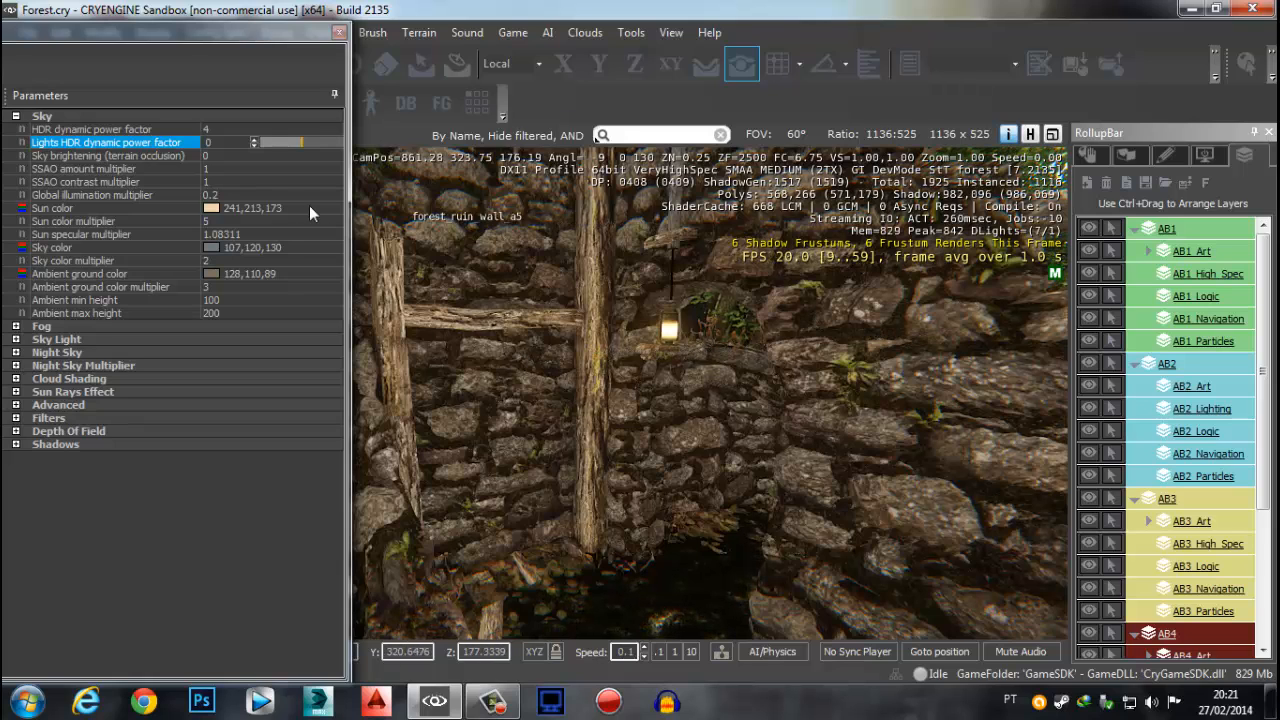
# Try the Lights HDR dynamic power factor at 2.921 and -4, and raise it back to its maximum of 4
pyautogui.moveTo(222, 144); pyautogui.dragTo(149, 148)
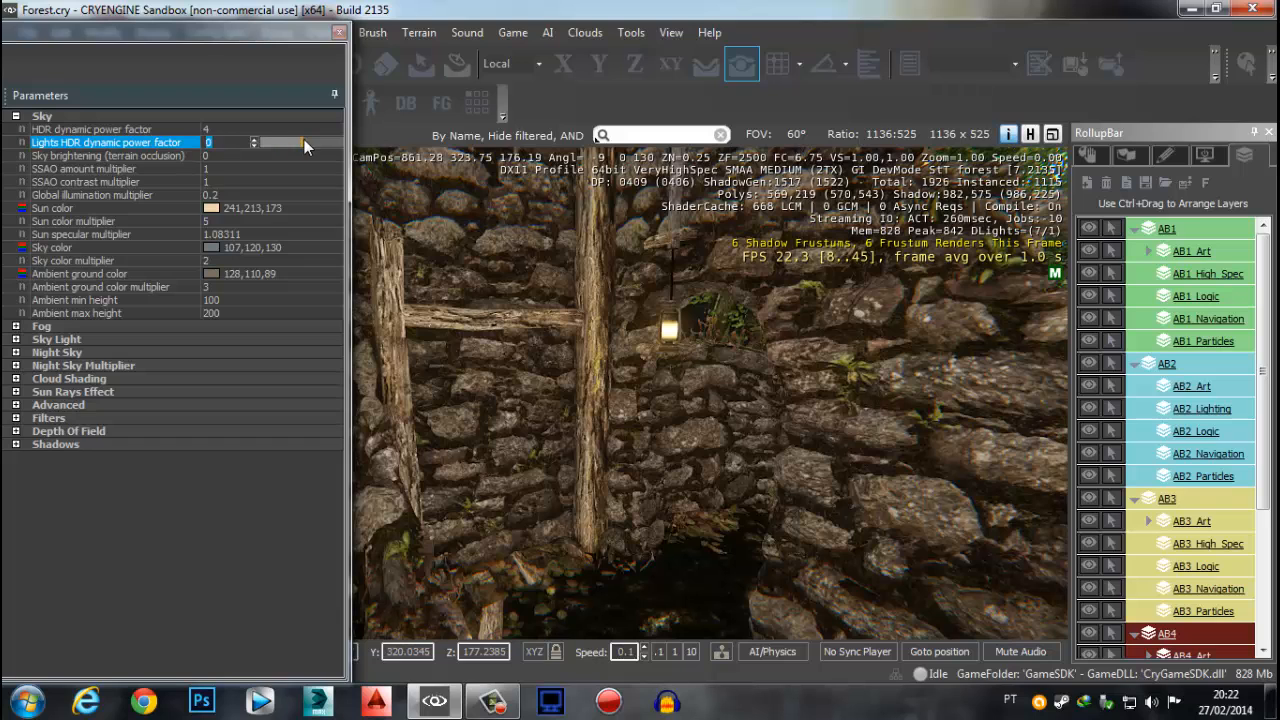
pyautogui.moveTo(304, 139); pyautogui.dragTo(333, 151)
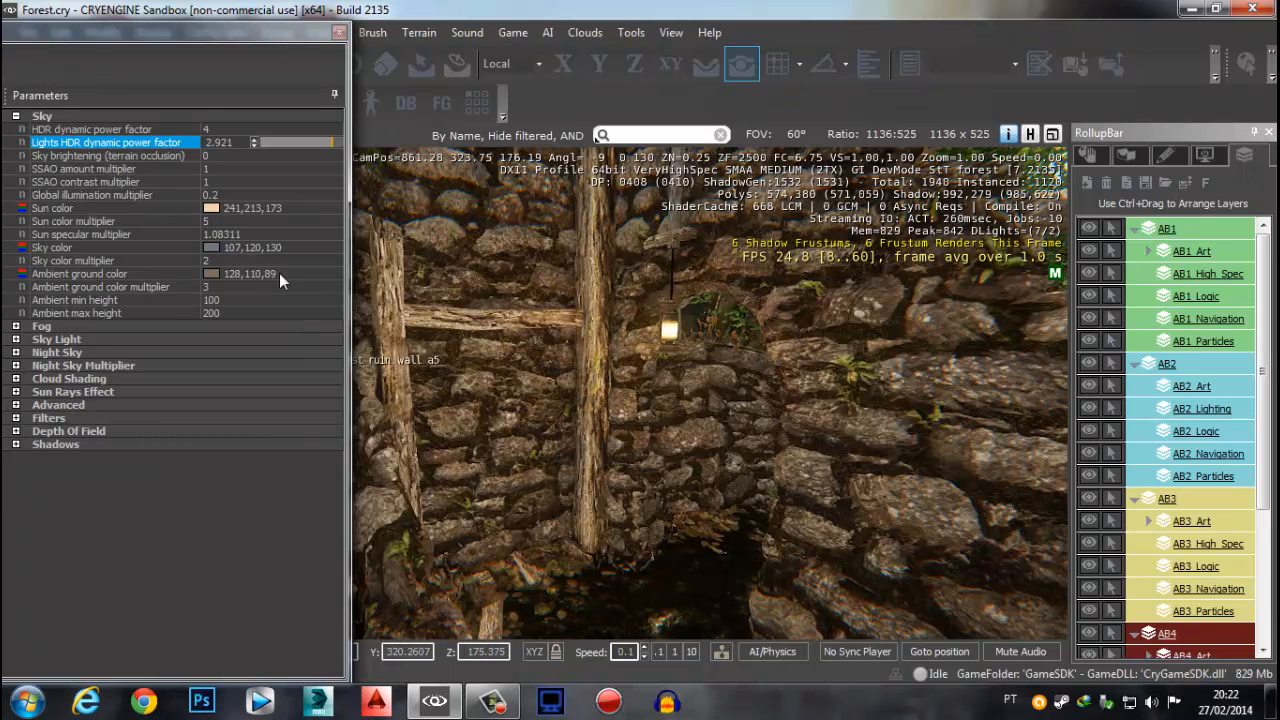
pyautogui.moveTo(336, 143); pyautogui.dragTo(146, 158)
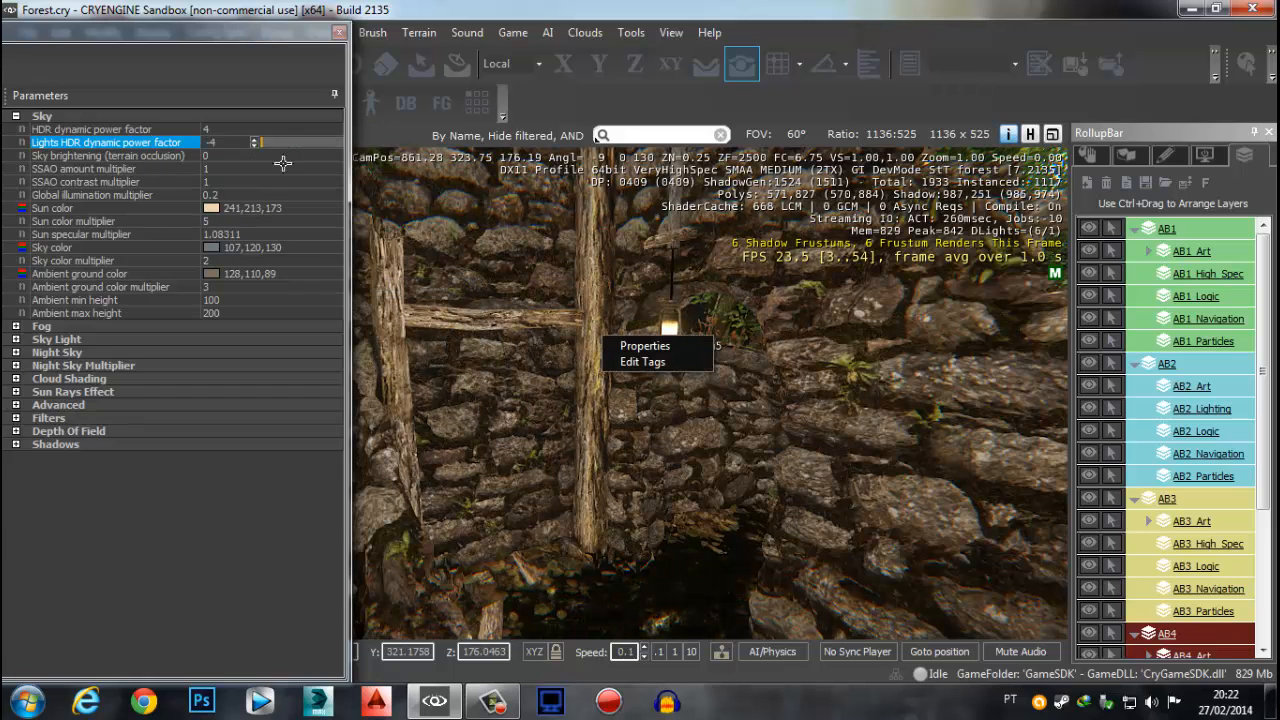
pyautogui.moveTo(280, 143); pyautogui.dragTo(740, 218)
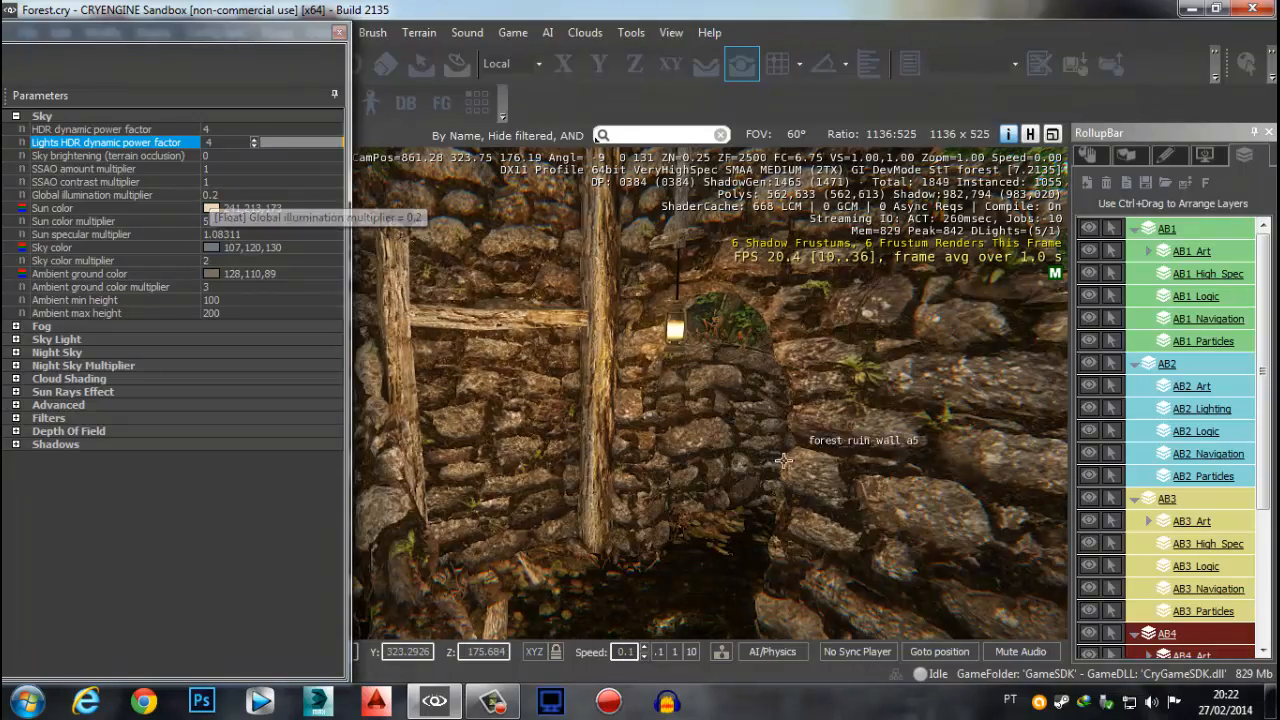
# Set the camera speed to 1 and fly out over the forest to the shaded dirt path lined with tall grass
pyautogui.moveTo(420, 200); pyautogui.dragTo(739, 656, button='right')
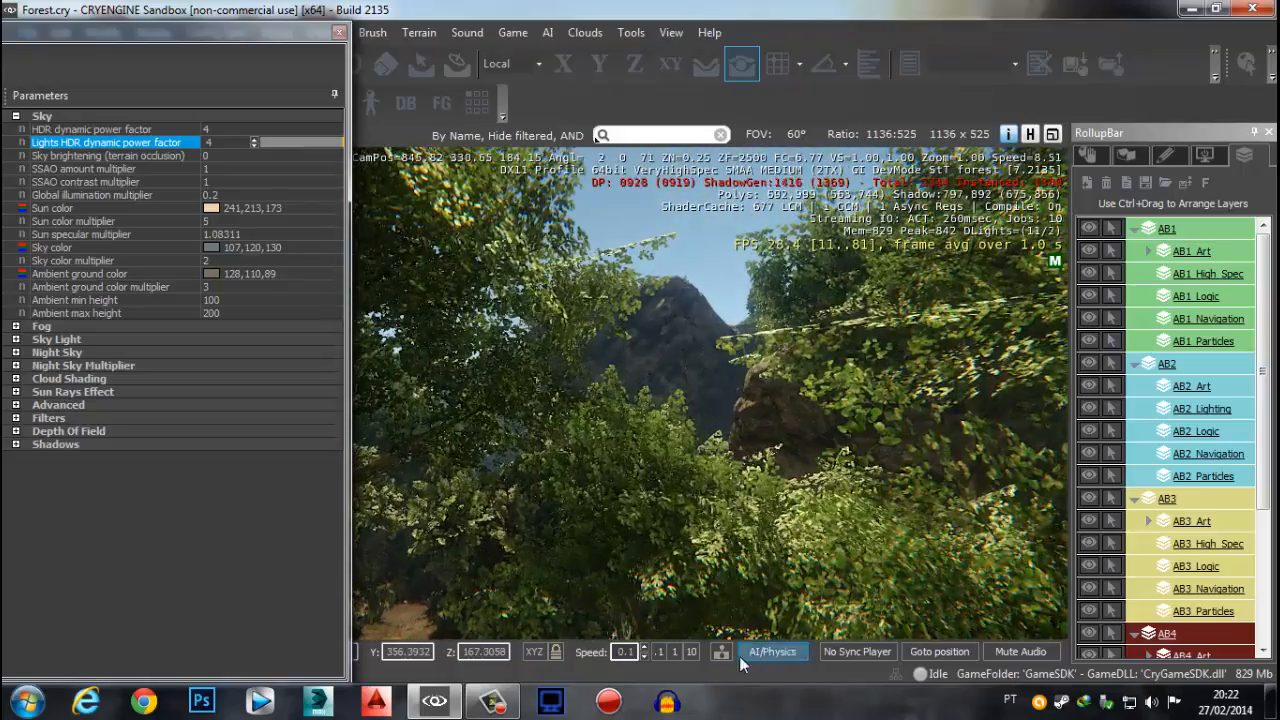
pyautogui.click(674, 651)
pyautogui.press('w')
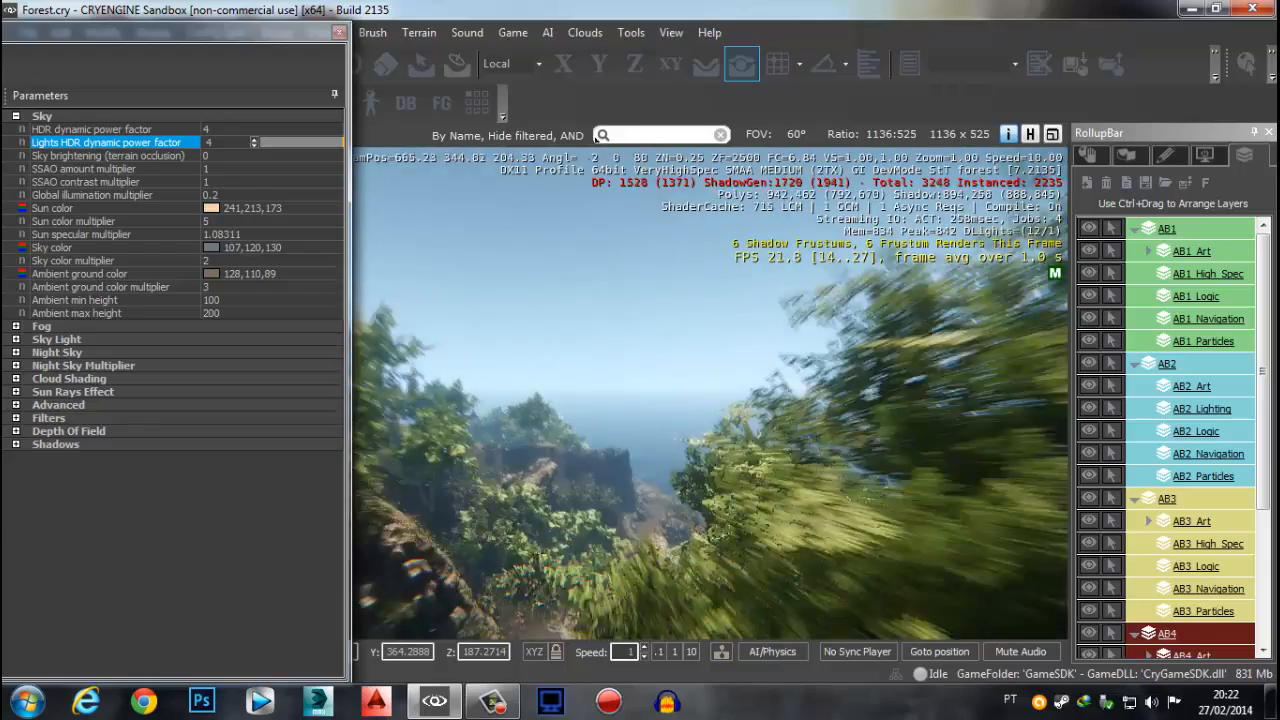
pyautogui.press('w')
pyautogui.moveTo(710, 398)
pyautogui.mouseDown(button='right')
pyautogui.moveTo(795, 415)
pyautogui.moveTo(820, 450)
pyautogui.moveTo(632, 484)
pyautogui.moveTo(671, 491)
pyautogui.moveTo(663, 453)
pyautogui.moveTo(618, 457)
pyautogui.moveTo(646, 466)
pyautogui.moveTo(654, 407)
pyautogui.moveTo(680, 391)
pyautogui.moveTo(698, 400)
pyautogui.moveTo(696, 386)
pyautogui.mouseUp(button='right')
pyautogui.press('w')
pyautogui.press('s')
pyautogui.press('w')
pyautogui.press('w')
pyautogui.press('w')
pyautogui.press('w')
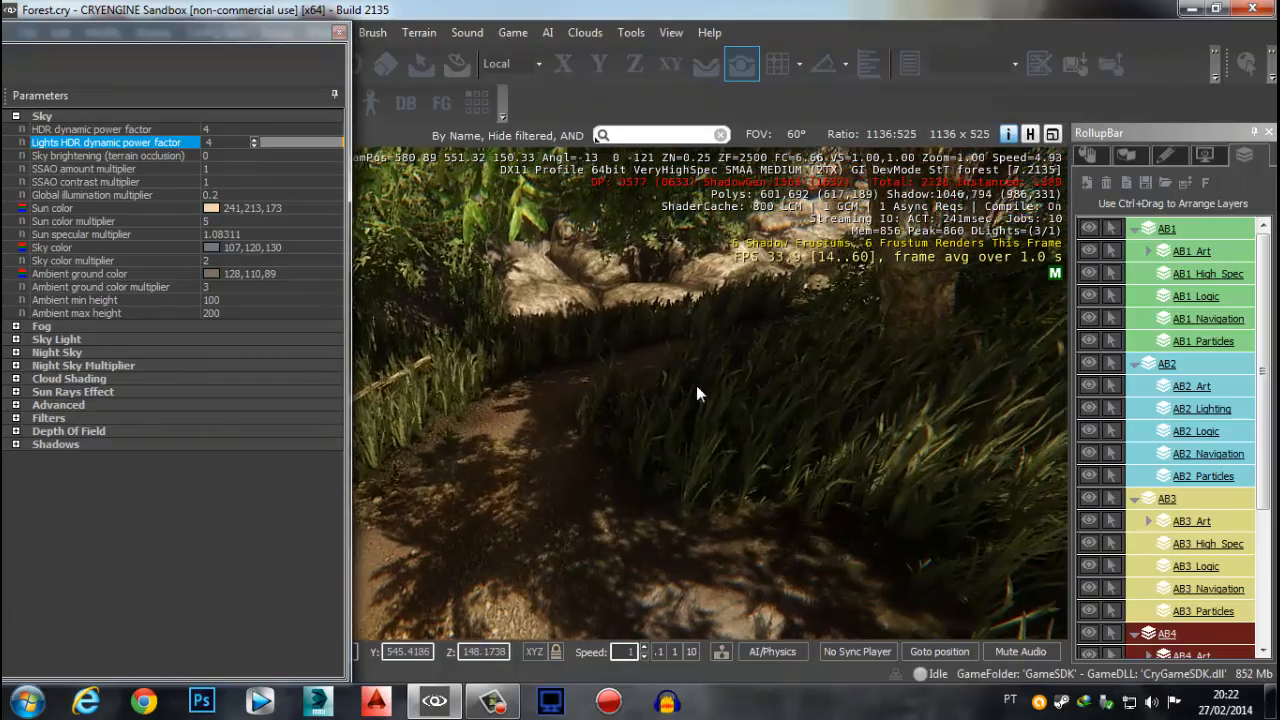
# Unhide the remaining AB4 sublayers, Boundary_Collision, Main, Music and Night_lightsetup, and hide all layers at once to compare the scene
pyautogui.moveTo(1262, 398); pyautogui.dragTo(1262, 524)
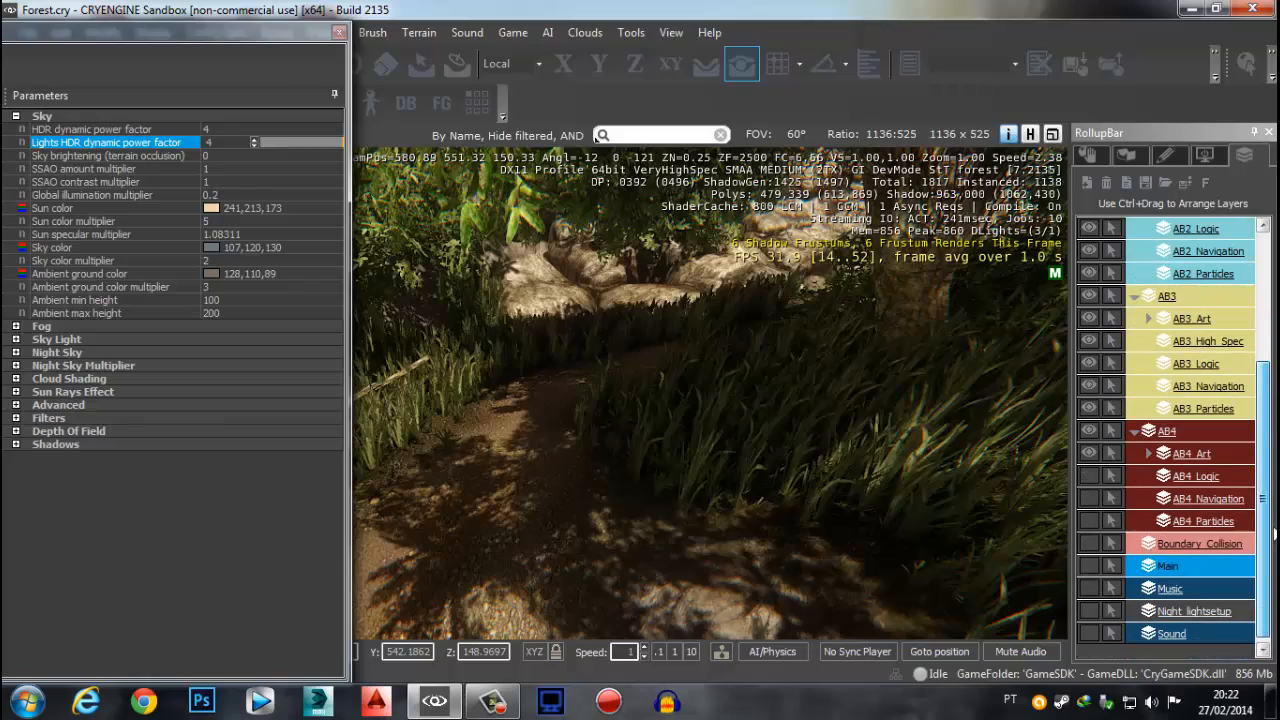
pyautogui.moveTo(1091, 540); pyautogui.dragTo(1092, 613)
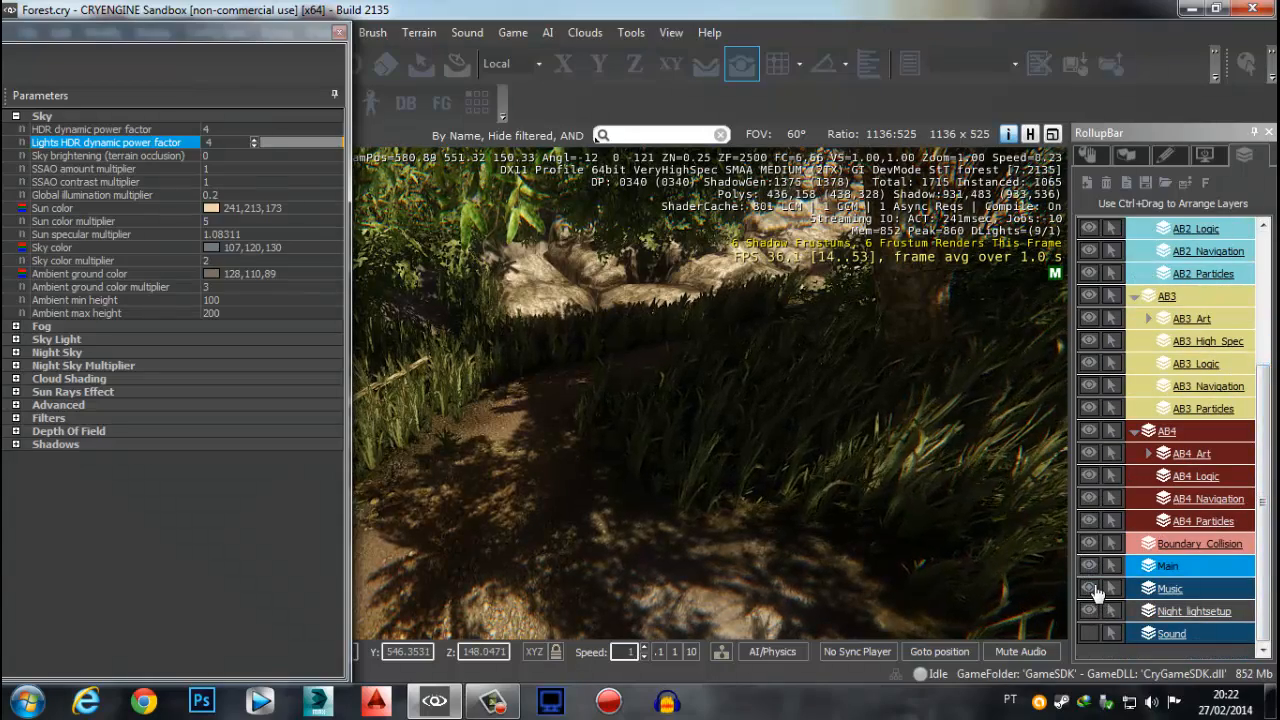
pyautogui.click(1095, 570)
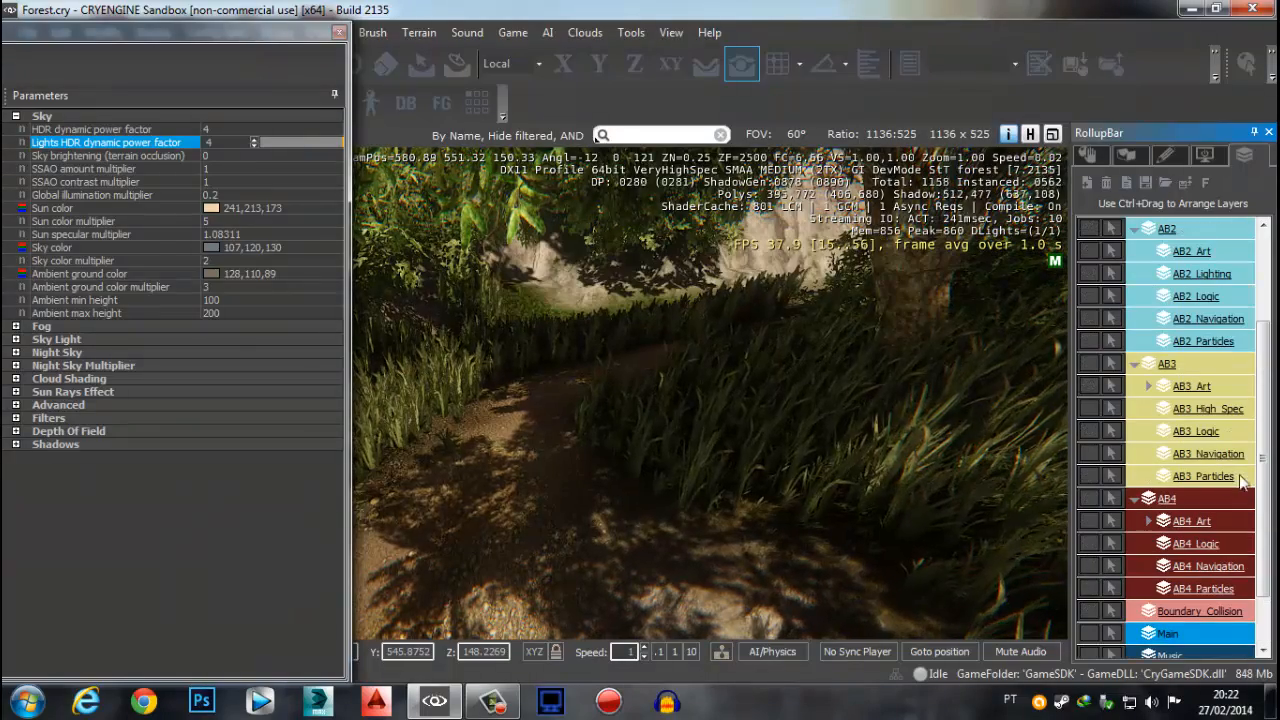
# Unhide every layer from Main up through AB4, AB3, AB2 and AB1
pyautogui.scroll(-1, 1265, 500)
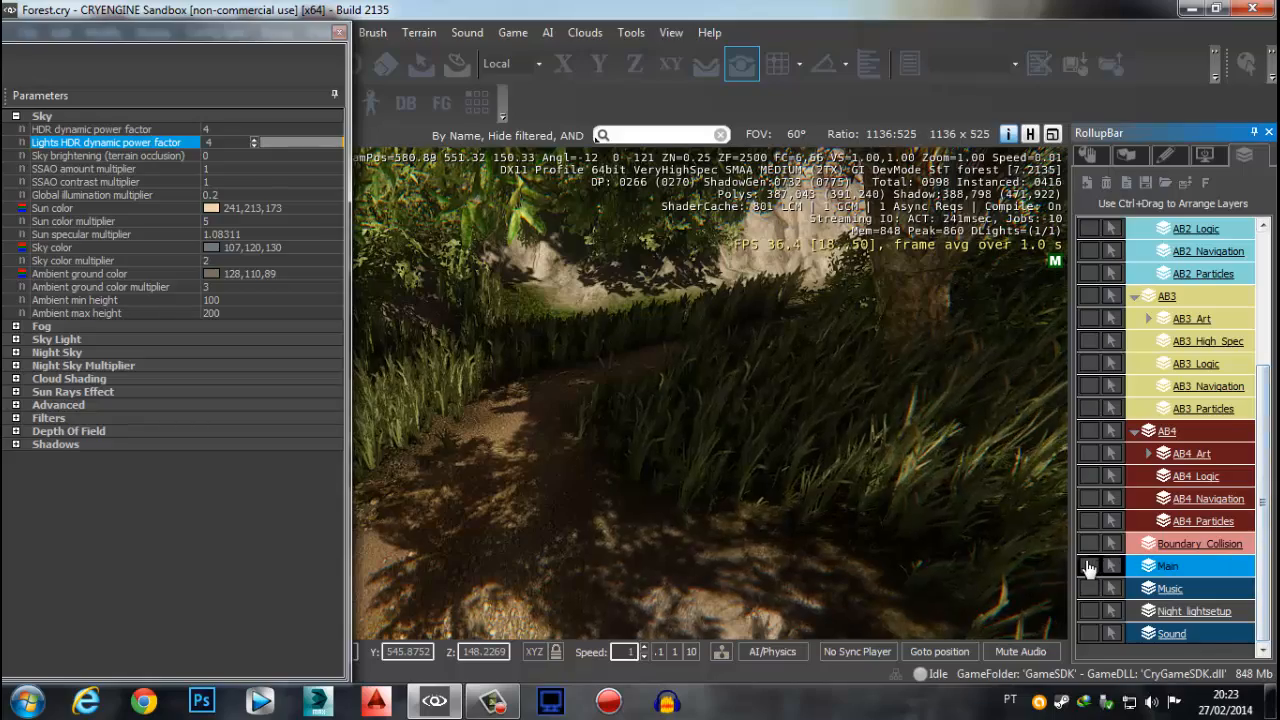
pyautogui.moveTo(1092, 565); pyautogui.dragTo(1096, 248)
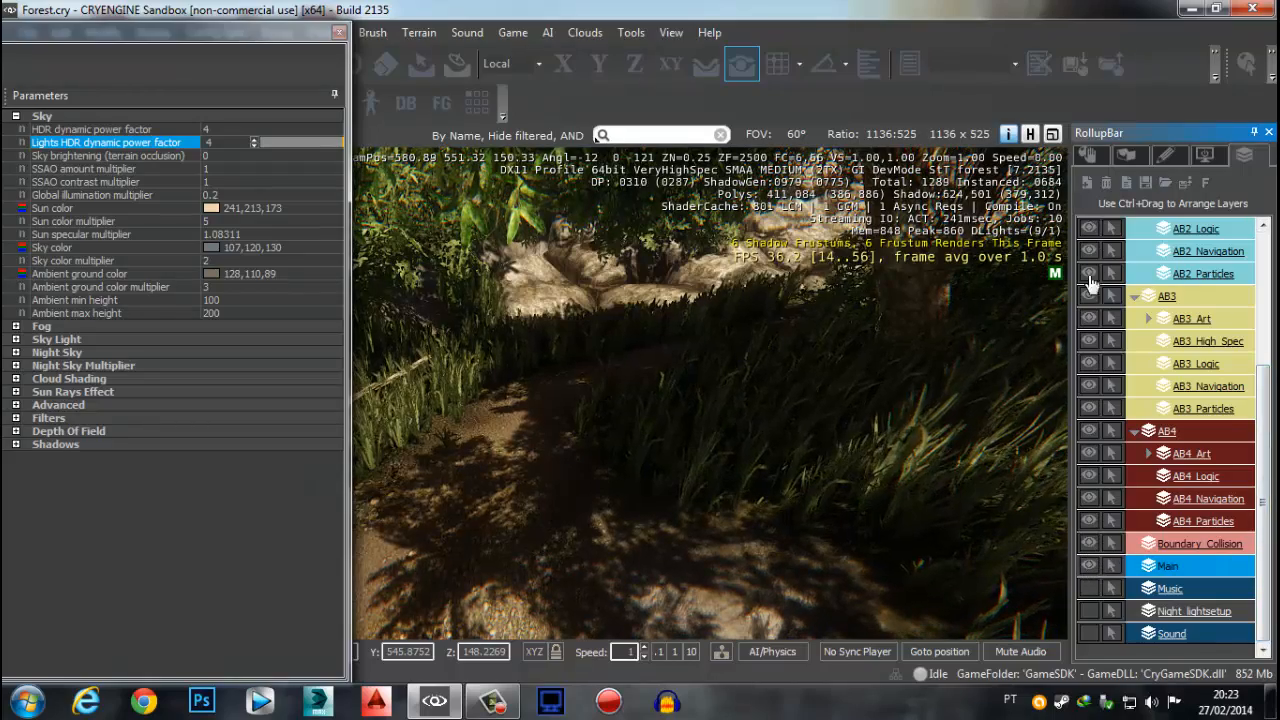
pyautogui.scroll(2, 1090, 282)
pyautogui.scroll(1, 1083, 341)
pyautogui.moveTo(1096, 410); pyautogui.dragTo(1096, 228)
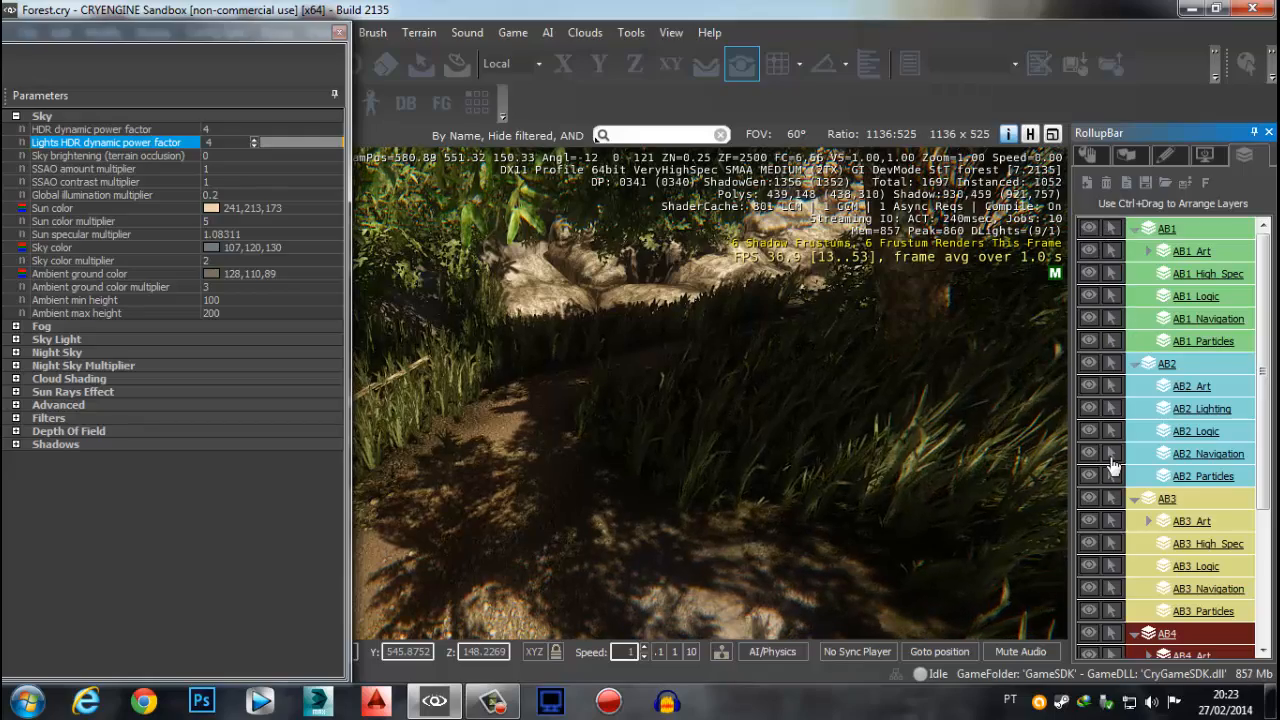
# Hide all the layers again to compare the lighting on the grass and path
pyautogui.scroll(-3, 1115, 543)
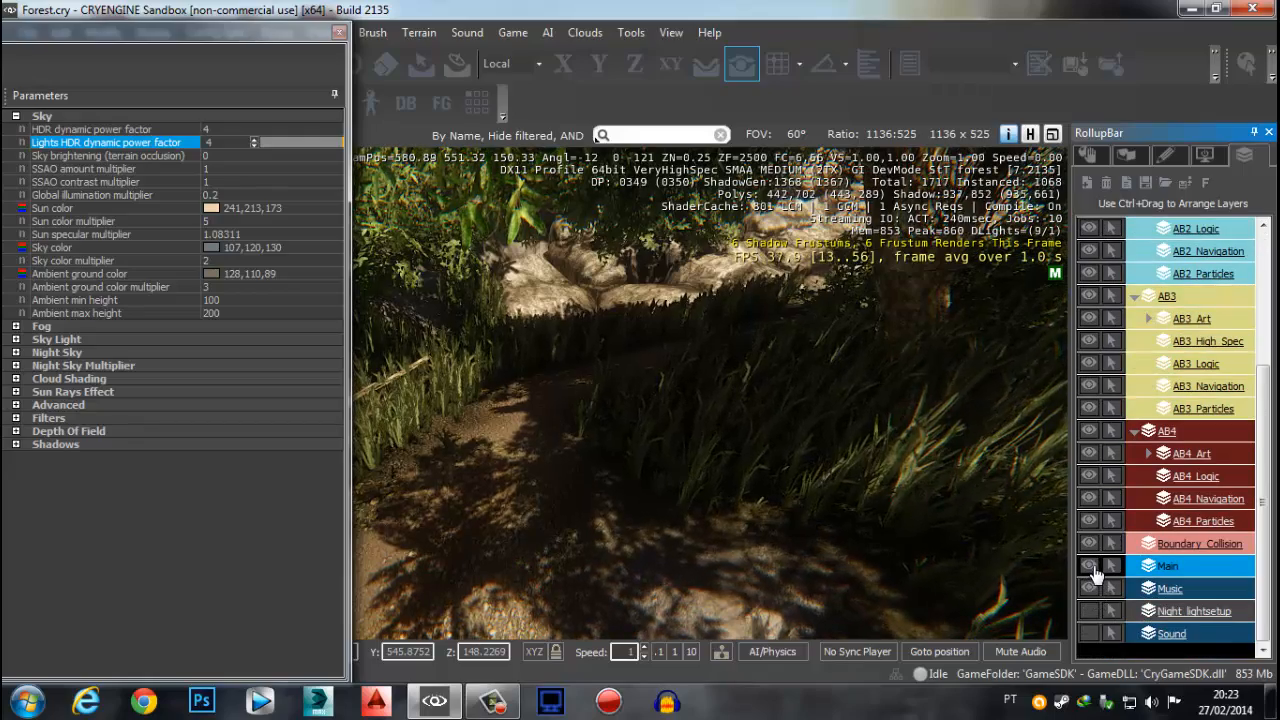
pyautogui.keyDown('ctrl'); pyautogui.click(1095, 571); pyautogui.keyUp('ctrl')
pyautogui.scroll(1, 1096, 577)
pyautogui.click(1093, 630)
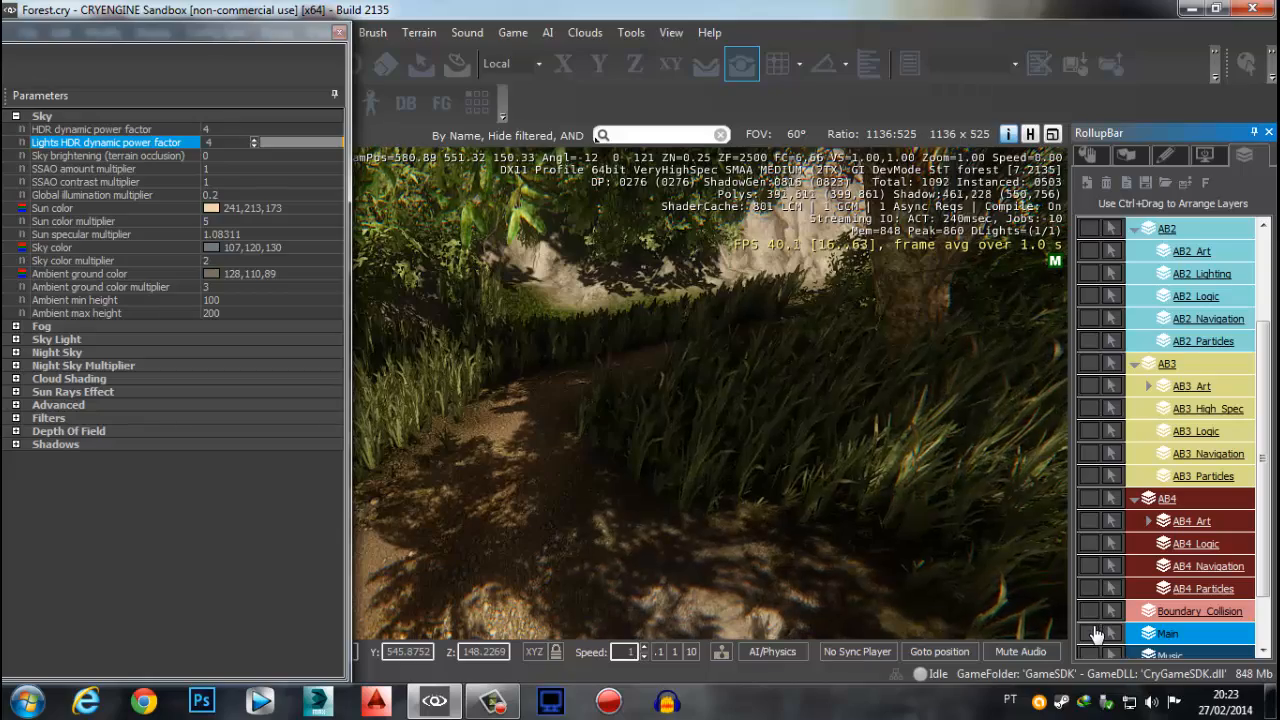
# Unhide all AB1 to AB4 layers plus Boundary_Collision, Main, Music and Night_lightsetup, leaving Sound hidden
pyautogui.moveTo(1095, 610); pyautogui.dragTo(1090, 234)
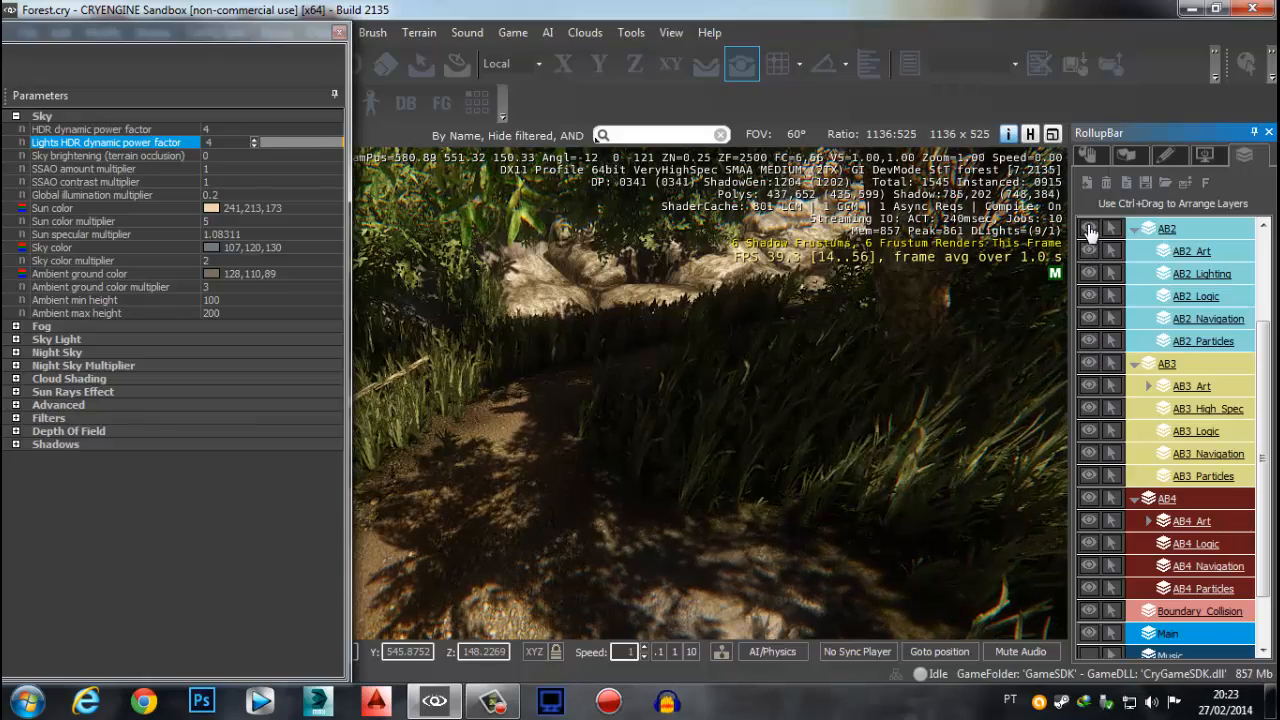
pyautogui.scroll(2, 1090, 236)
pyautogui.moveTo(1088, 368); pyautogui.dragTo(1093, 244)
pyautogui.scroll(-3, 1120, 598)
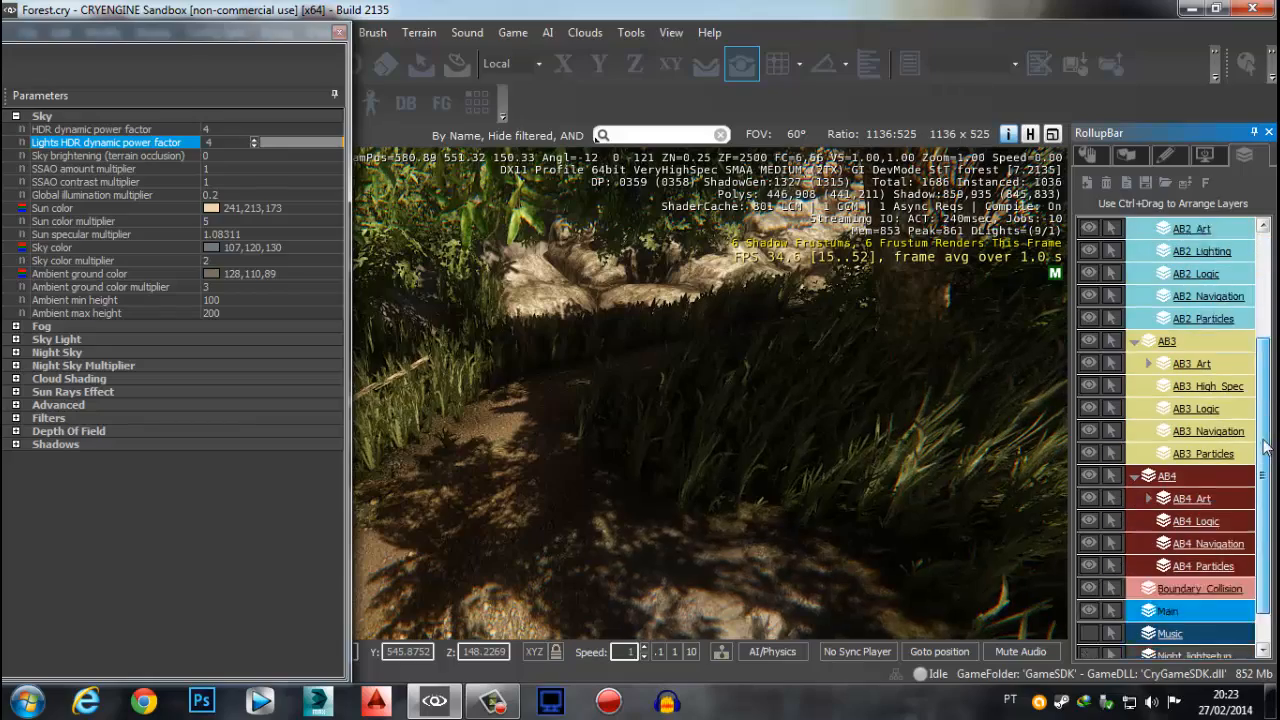
pyautogui.moveTo(1089, 589); pyautogui.dragTo(1093, 638)
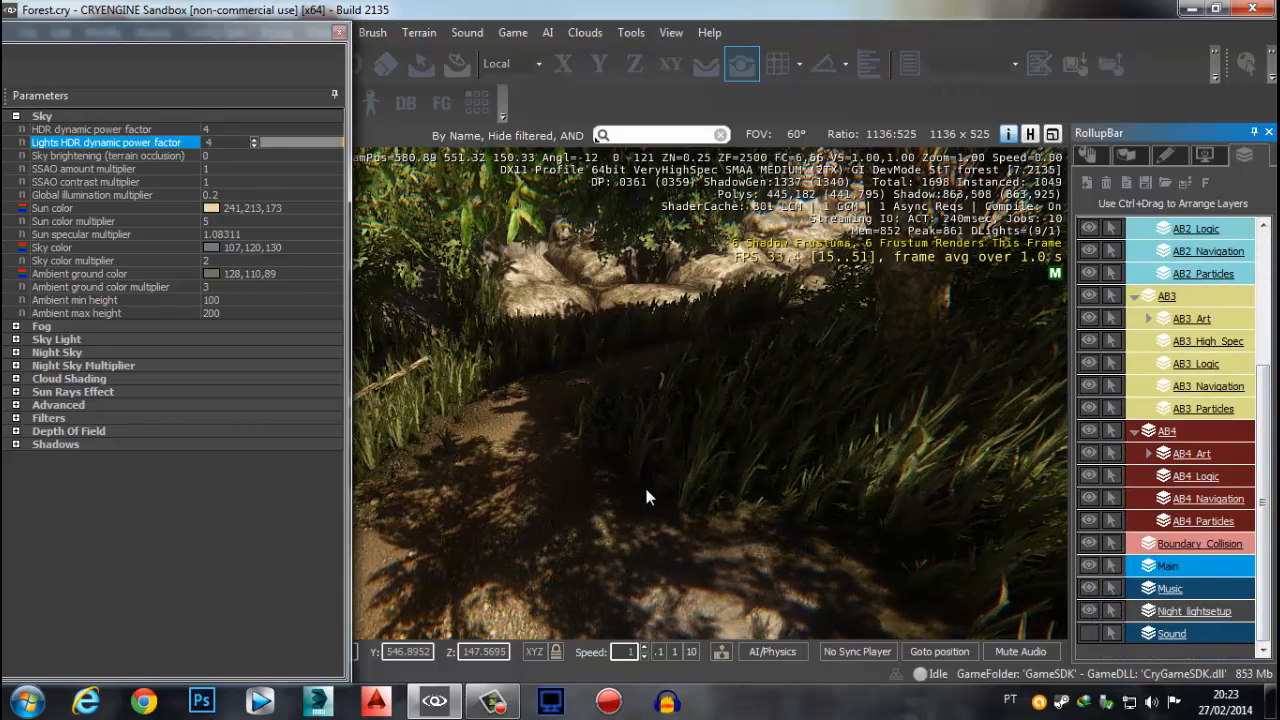
# Raise Sky brightening (terrain occlusion) to its maximum of 1 with the camera framing the tree and shaded grass beside the path
pyautogui.click(52, 157)
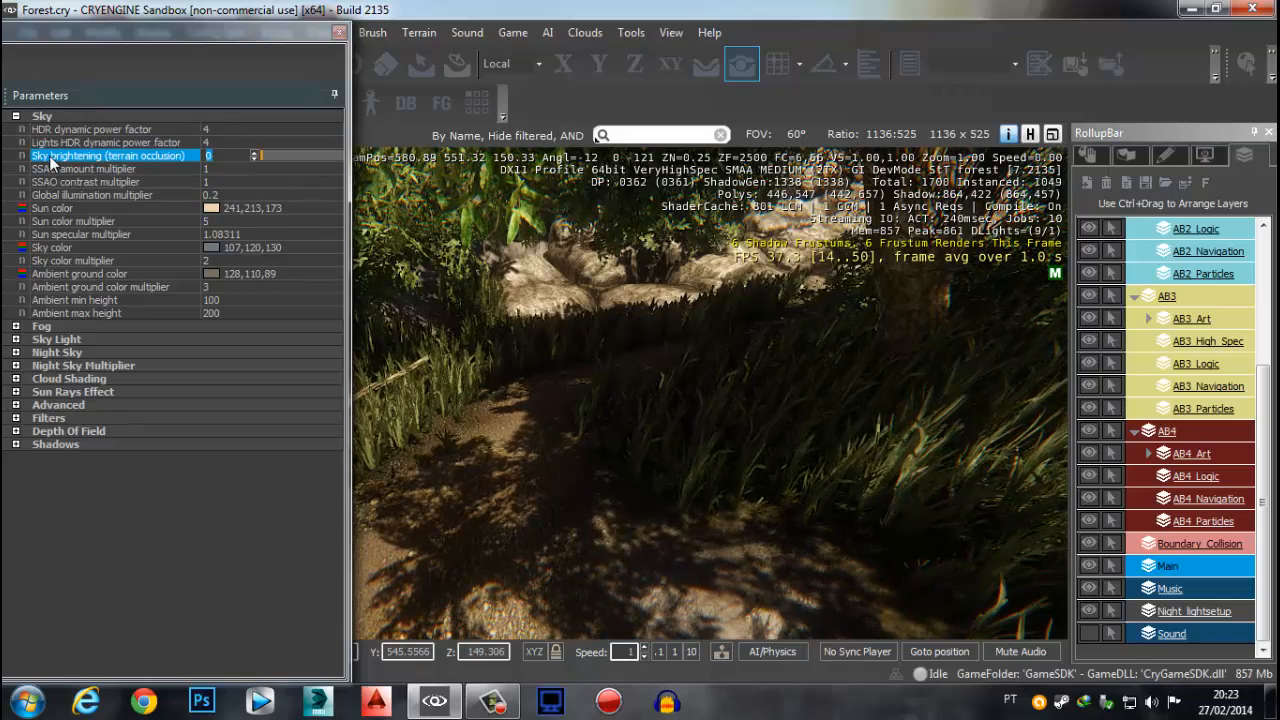
pyautogui.moveTo(521, 358); pyautogui.dragTo(684, 408, button='right')
pyautogui.moveTo(684, 407); pyautogui.dragTo(698, 408, button='middle')
pyautogui.moveTo(581, 254); pyautogui.dragTo(715, 390, button='right')
pyautogui.moveTo(715, 390); pyautogui.dragTo(703, 328, button='middle')
pyautogui.moveTo(703, 328); pyautogui.dragTo(703, 300, button='right')
pyautogui.scroll(-5, 713, 357)
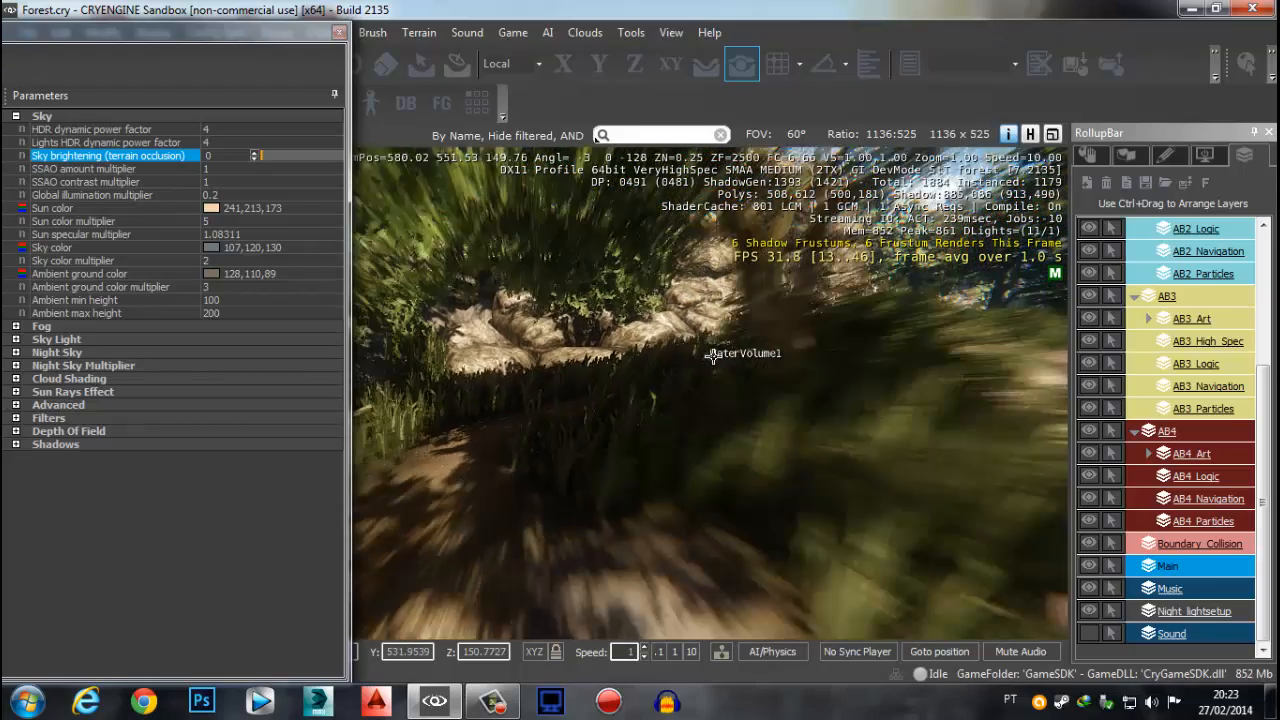
pyautogui.scroll(4, 711, 353)
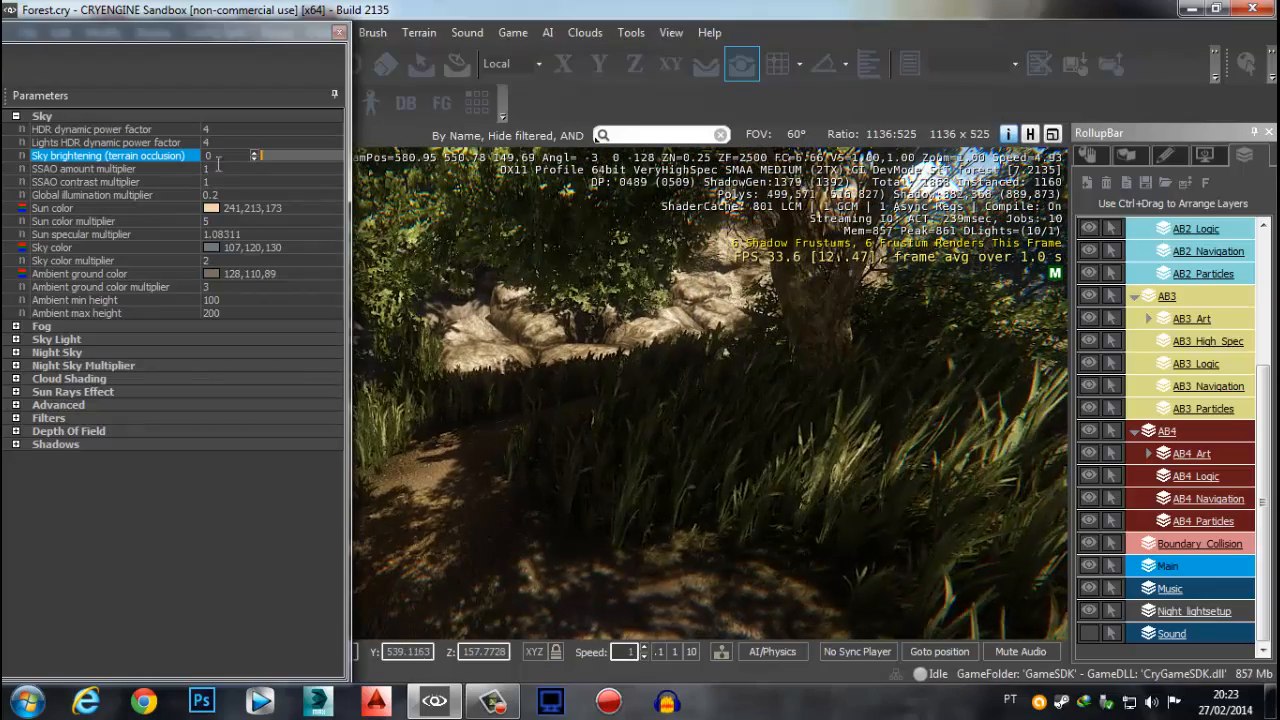
pyautogui.moveTo(269, 157); pyautogui.dragTo(460, 170)
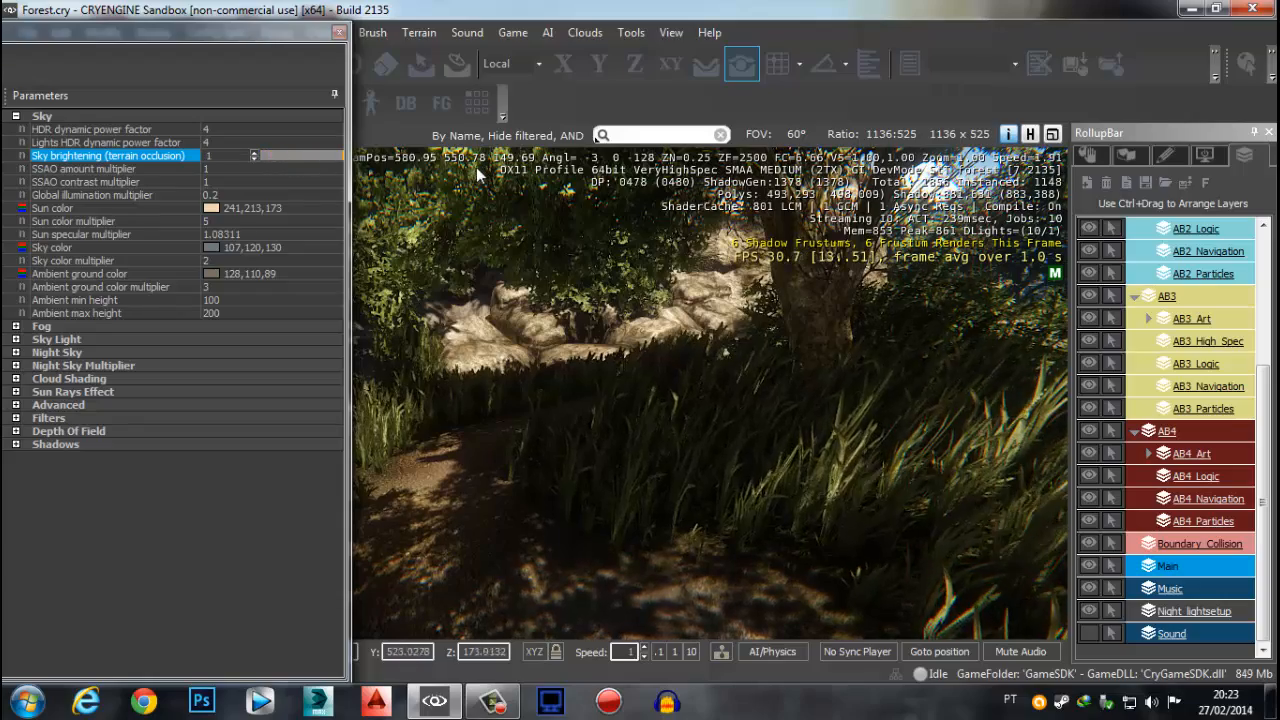
# Lower Sky brightening (terrain occlusion) to 0 and return it to 1 to compare the shaded grass
pyautogui.moveTo(328, 167); pyautogui.dragTo(255, 160)
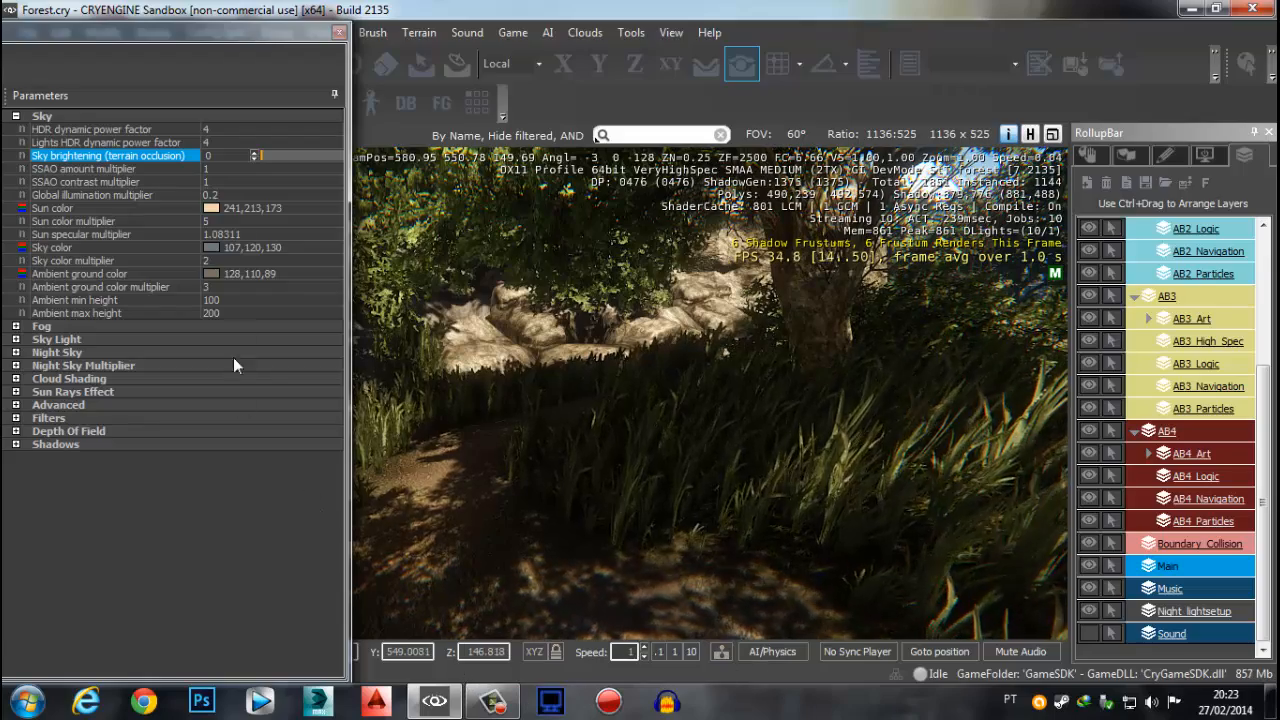
pyautogui.moveTo(272, 157); pyautogui.dragTo(335, 156)
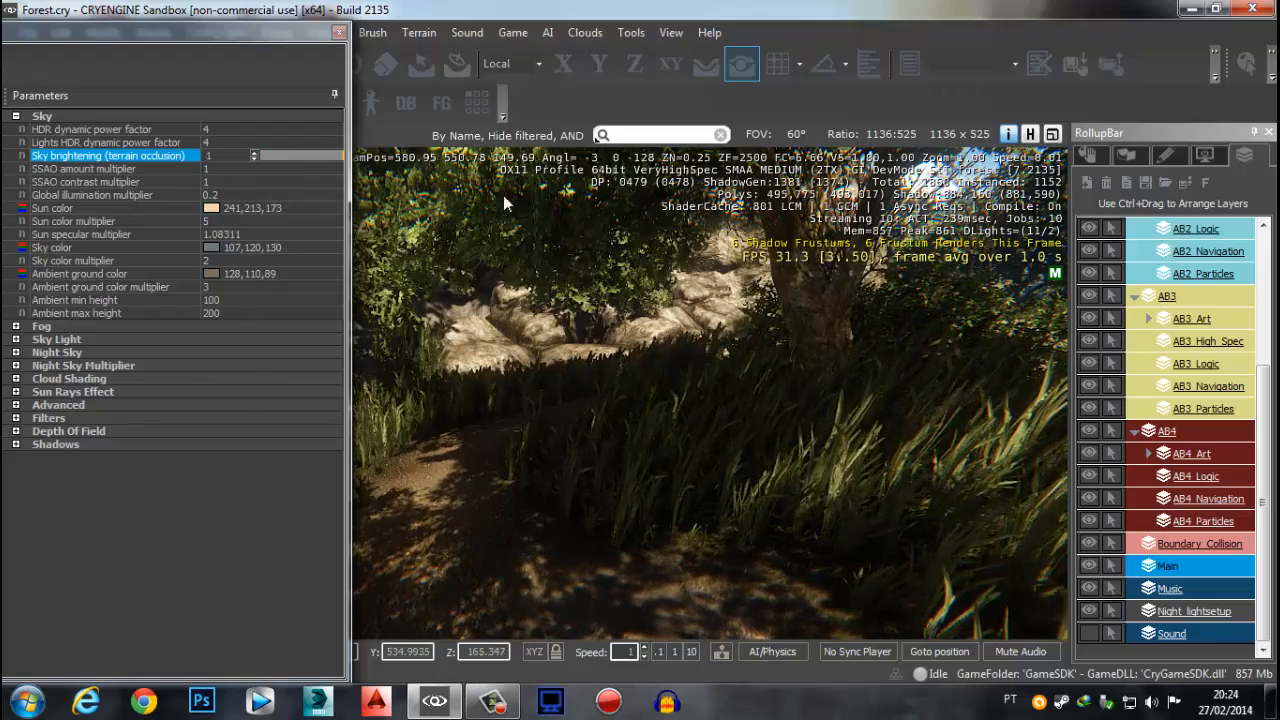
# Examine the tree, shaded grass and path from several angles with Sky brightening (terrain occlusion) at 1
pyautogui.moveTo(503, 203); pyautogui.dragTo(472, 200, button='right')
pyautogui.press('d')
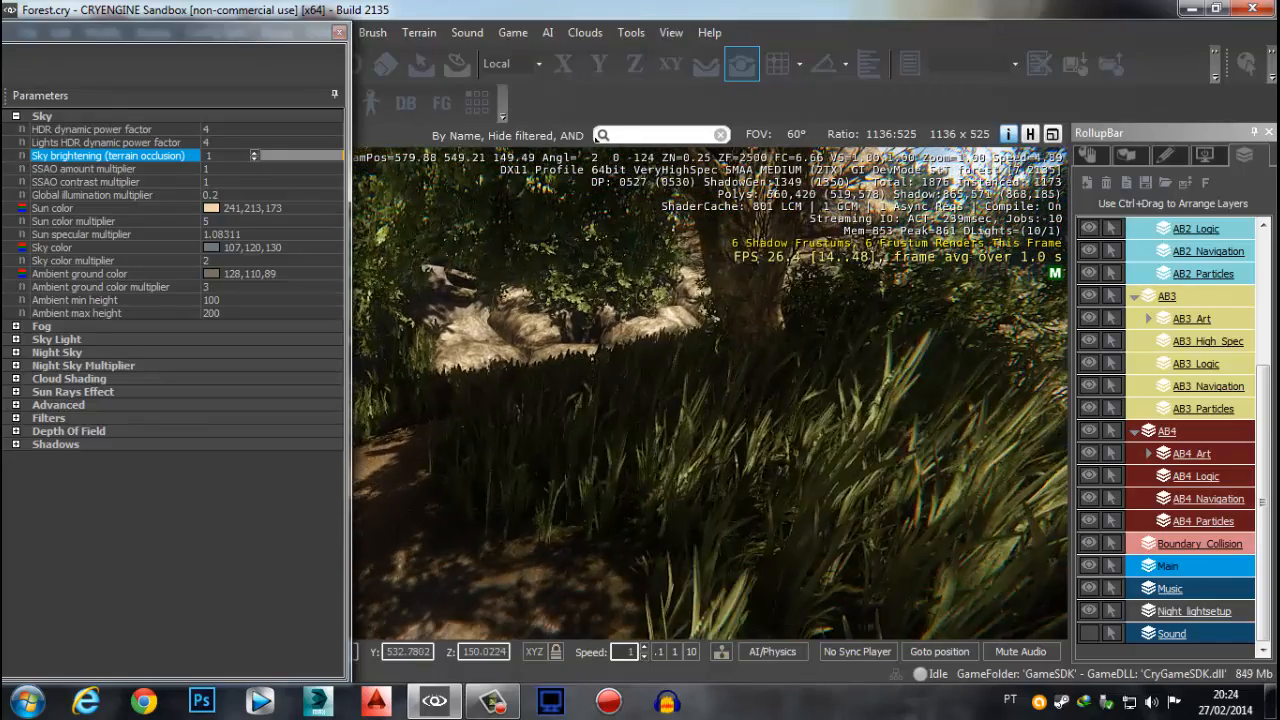
pyautogui.moveTo(472, 200); pyautogui.dragTo(498, 214, button='middle')
pyautogui.moveTo(678, 360); pyautogui.dragTo(688, 360, button='middle')
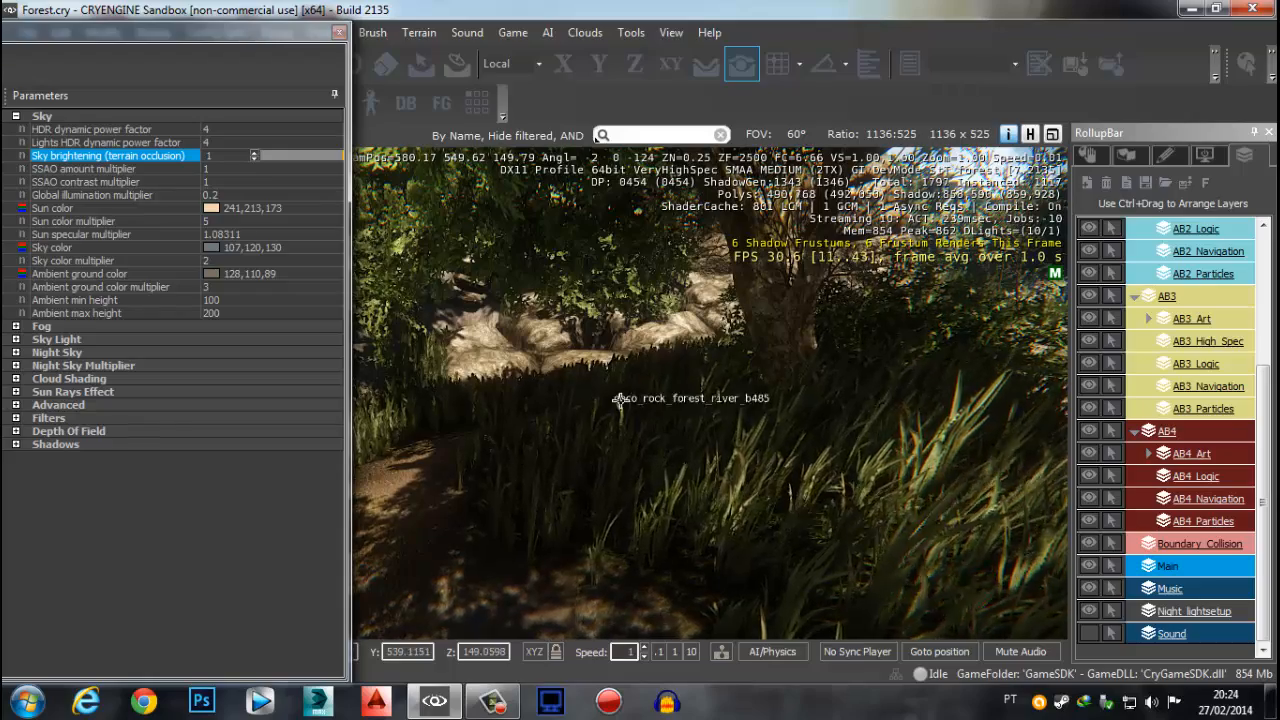
pyautogui.scroll(-2, 624, 398)
pyautogui.moveTo(629, 394); pyautogui.dragTo(667, 400, button='middle')
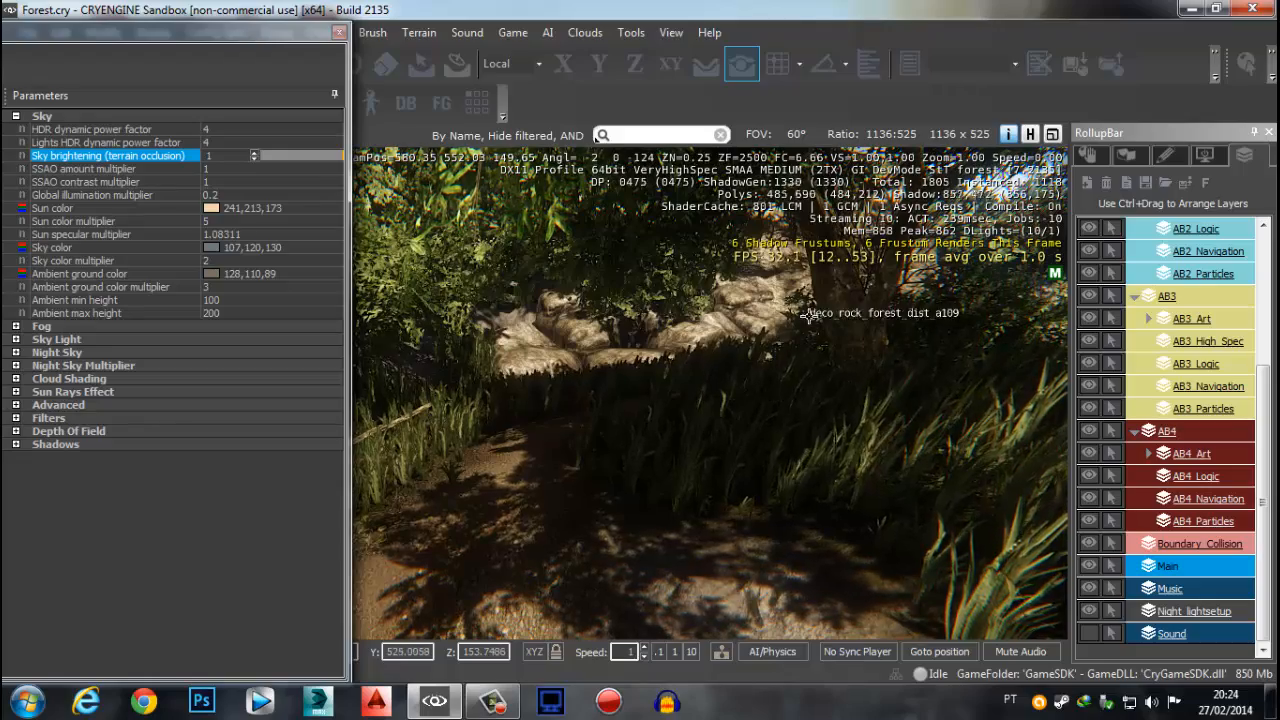
pyautogui.moveTo(667, 400); pyautogui.dragTo(746, 520, button='right')
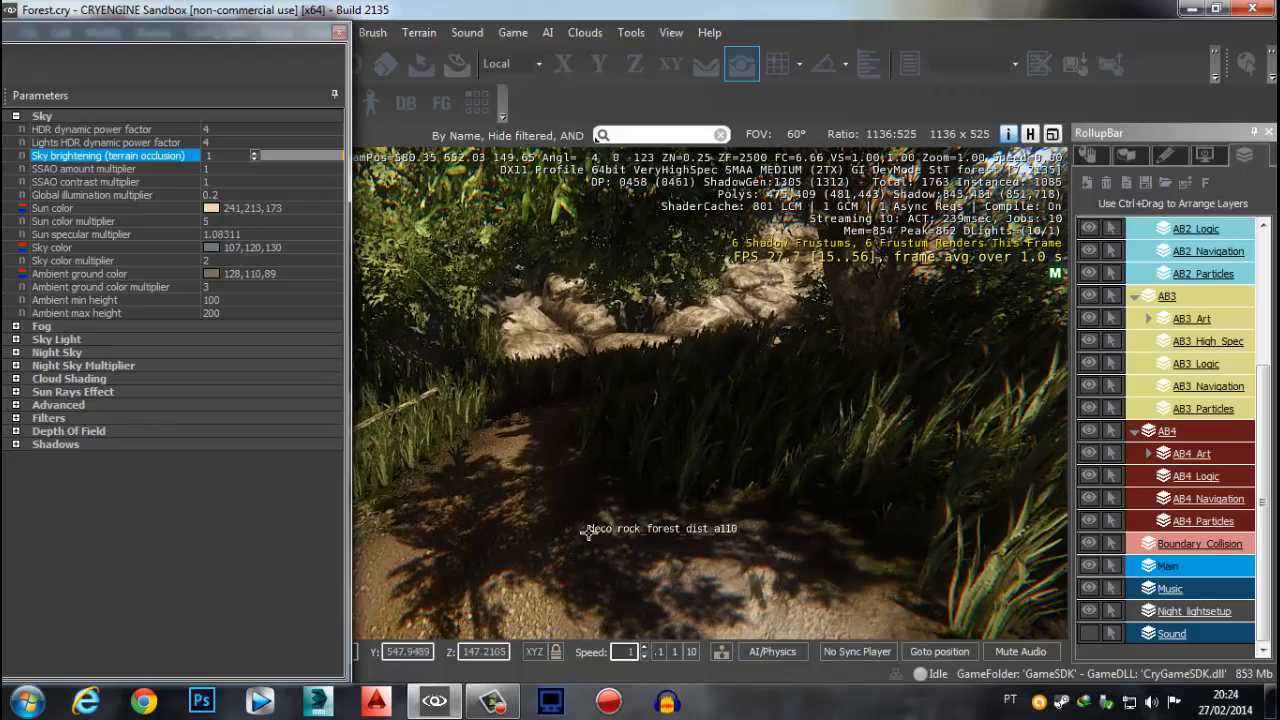
pyautogui.moveTo(588, 523); pyautogui.dragTo(620, 504, button='right')
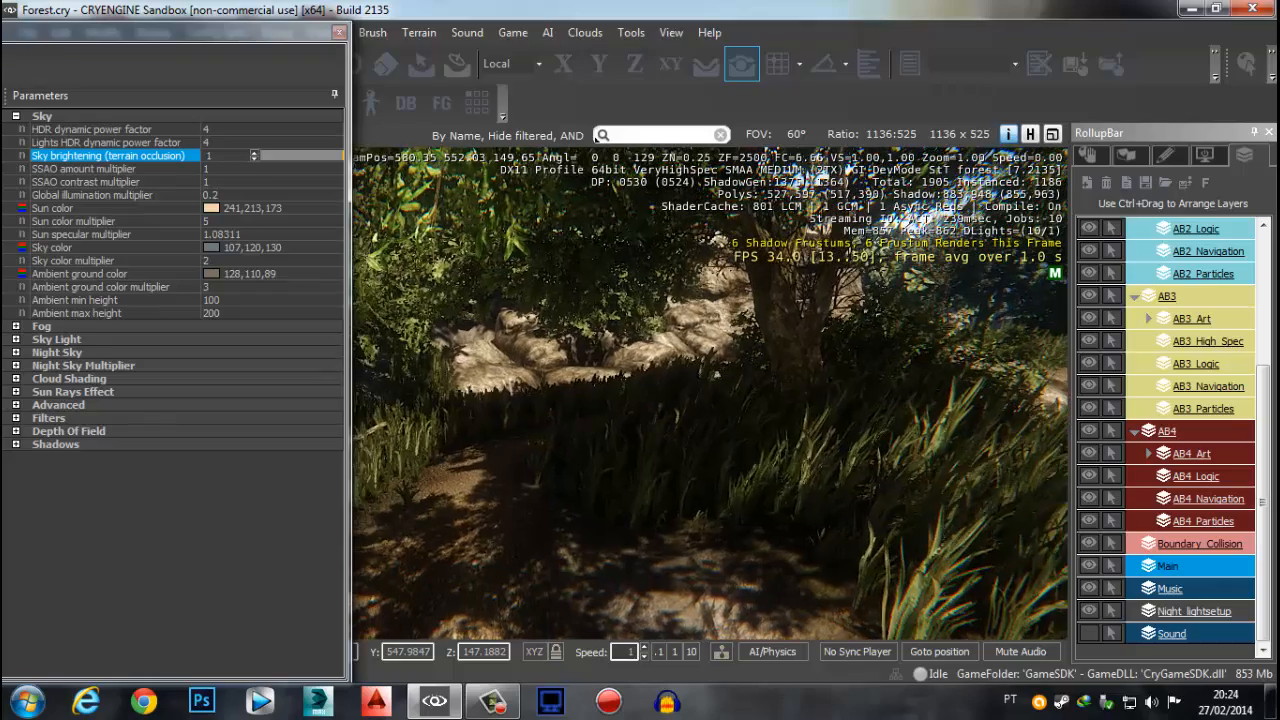
pyautogui.moveTo(757, 529); pyautogui.dragTo(745, 535, button='right')
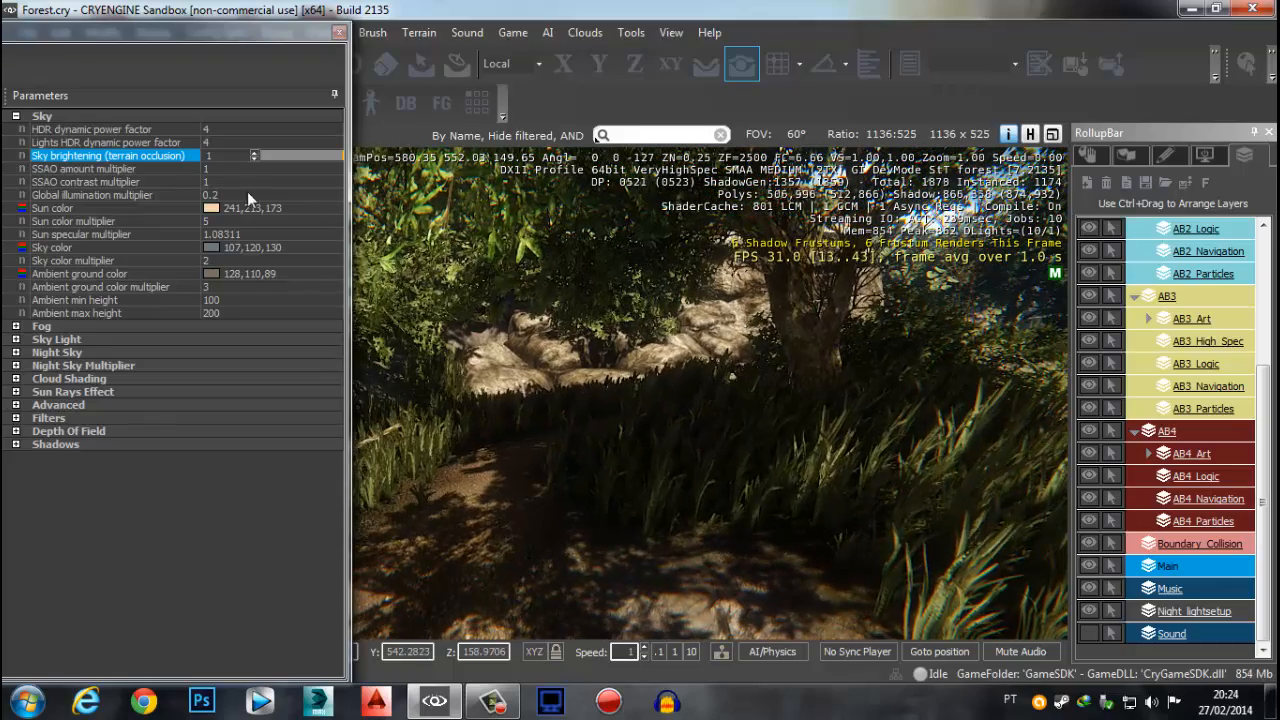
# Reselect Sky brightening (terrain occlusion) and inspect the shadows in the grass beside the path up close
pyautogui.click(79, 169)
pyautogui.click(77, 156)
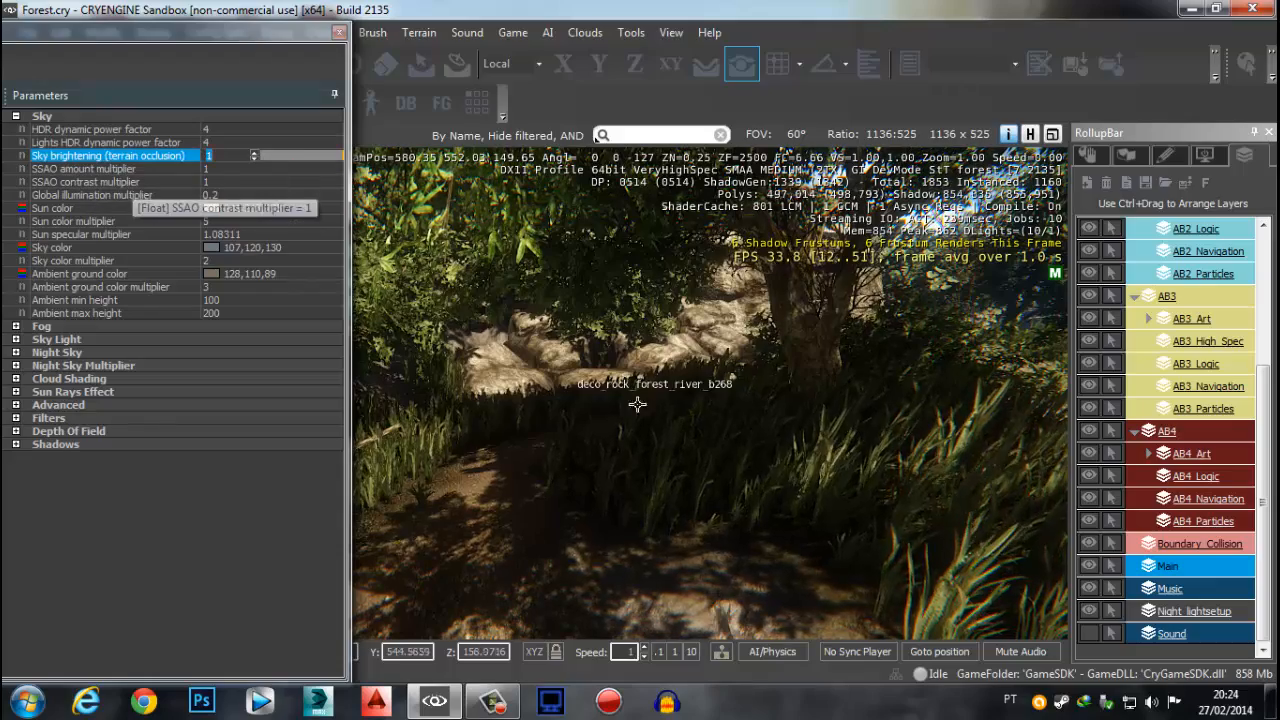
pyautogui.moveTo(780, 402); pyautogui.dragTo(766, 418, button='right')
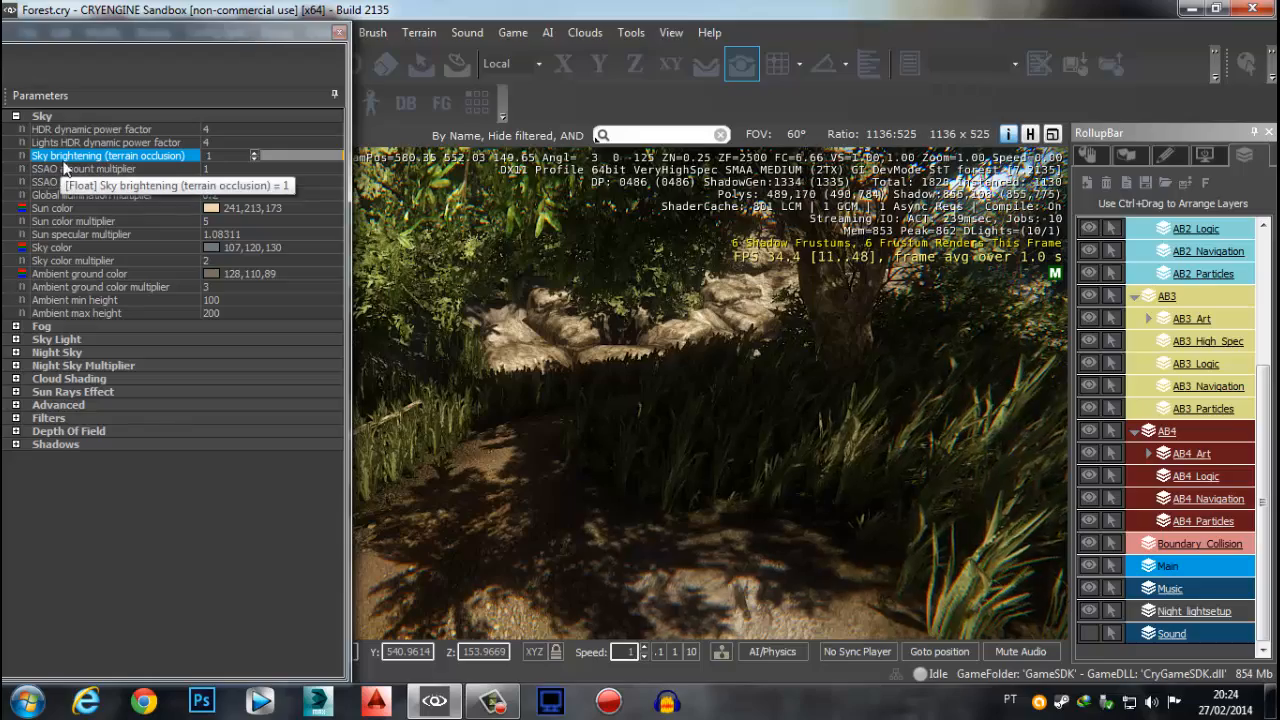
pyautogui.moveTo(676, 379); pyautogui.dragTo(680, 400, button='right')
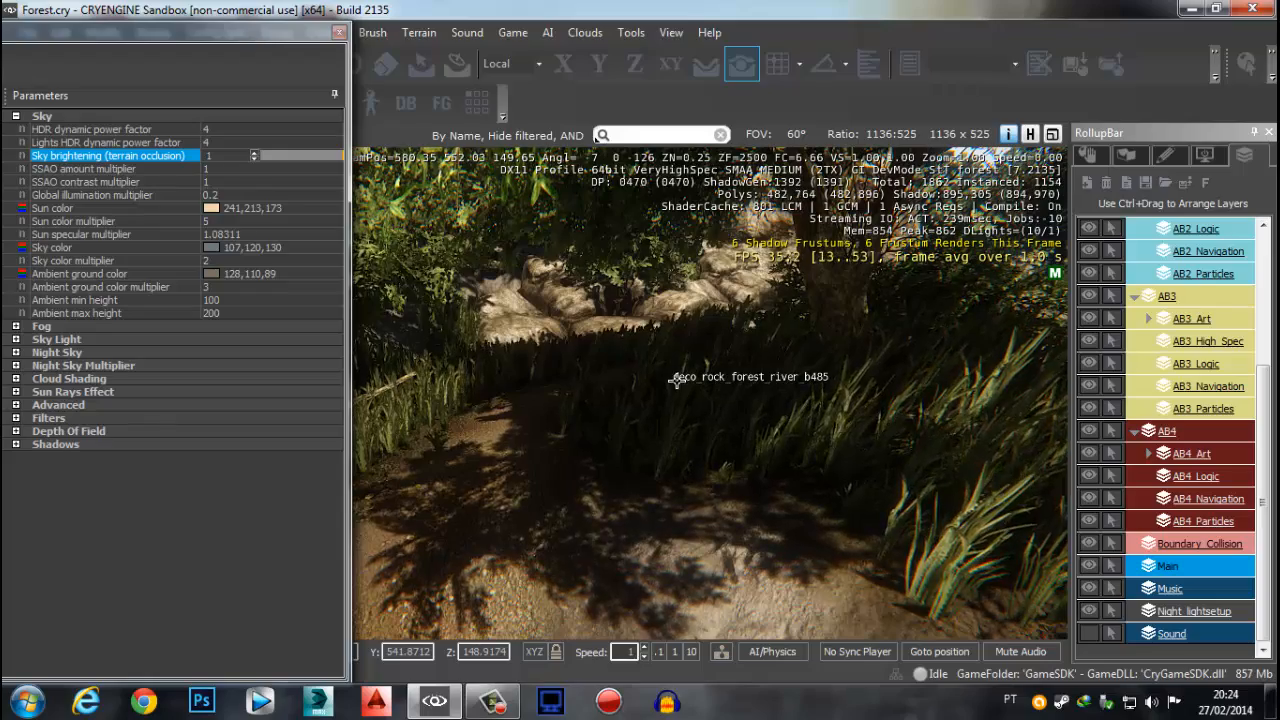
pyautogui.moveTo(676, 379); pyautogui.dragTo(790, 403, button='right')
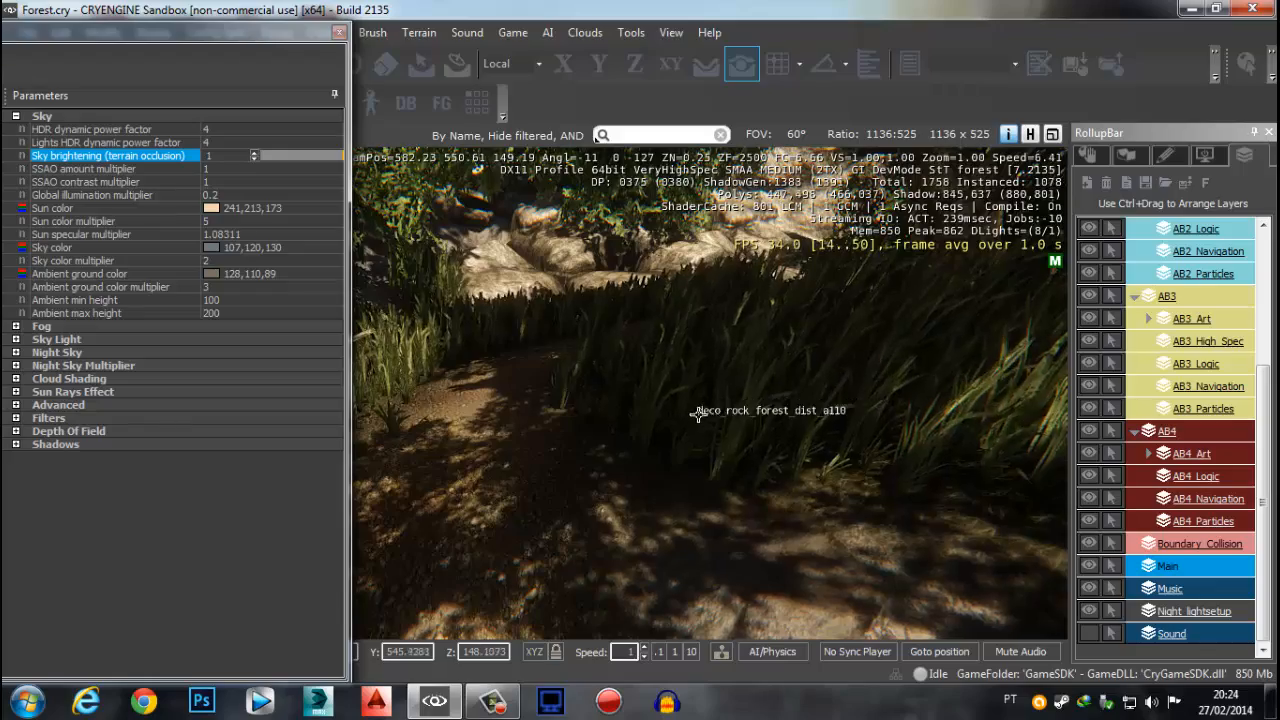
pyautogui.press('w')
pyautogui.moveTo(698, 415); pyautogui.dragTo(698, 420, button='right')
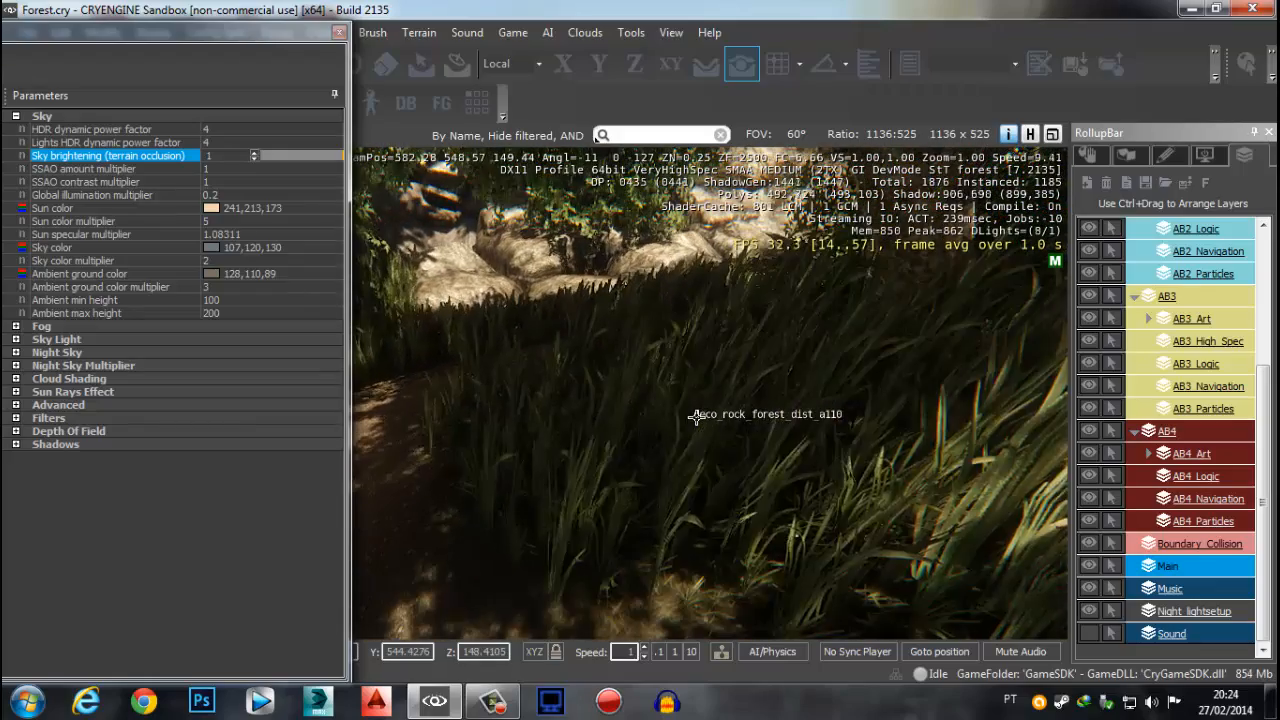
pyautogui.press('s')
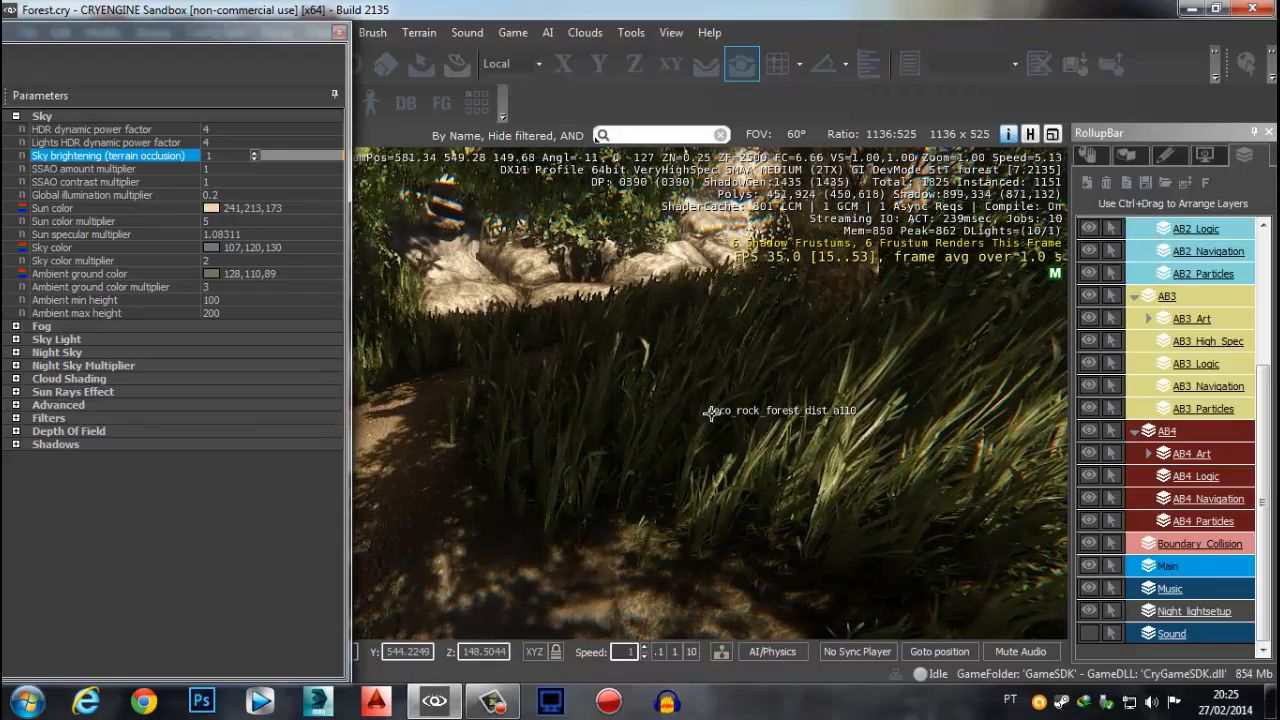
pyautogui.press('s')
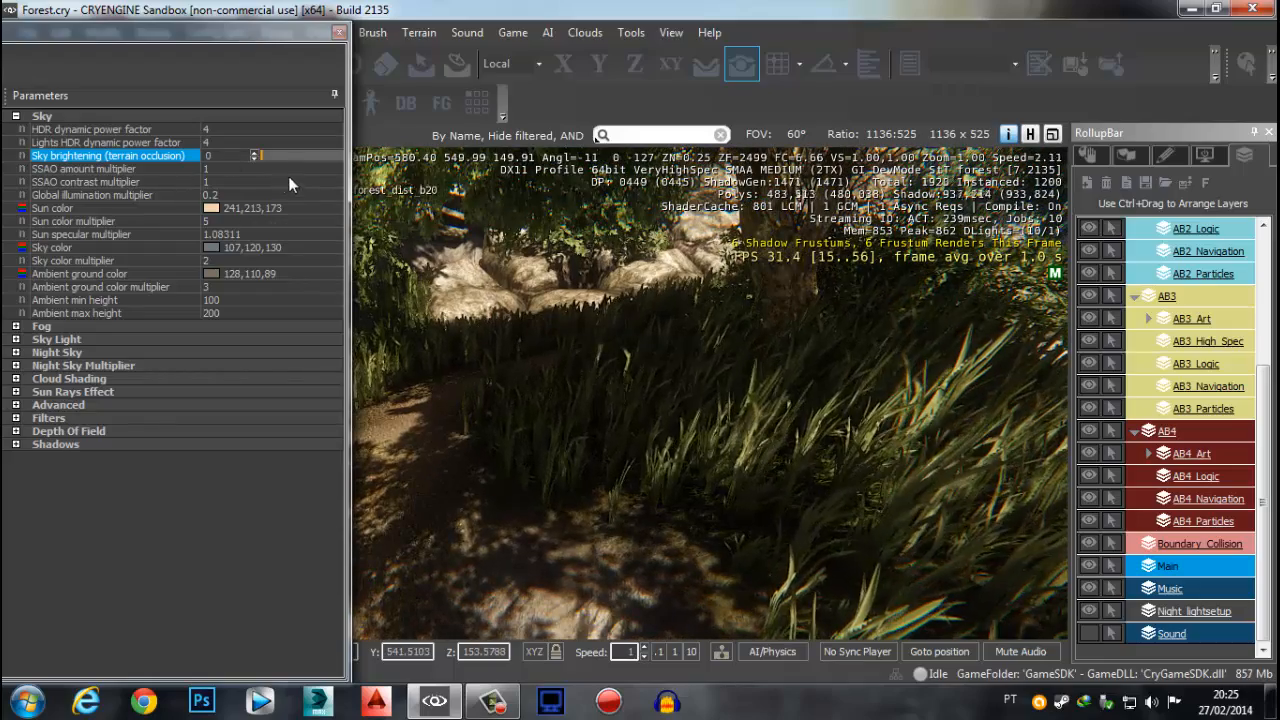
# Look over the grass and path with Sky brightening (terrain occlusion) at 0 for comparison
pyautogui.moveTo(776, 430); pyautogui.dragTo(776, 431, button='right')
pyautogui.press('s')
pyautogui.scroll(1, 776, 430)
pyautogui.moveTo(757, 466); pyautogui.dragTo(751, 463, button='middle')
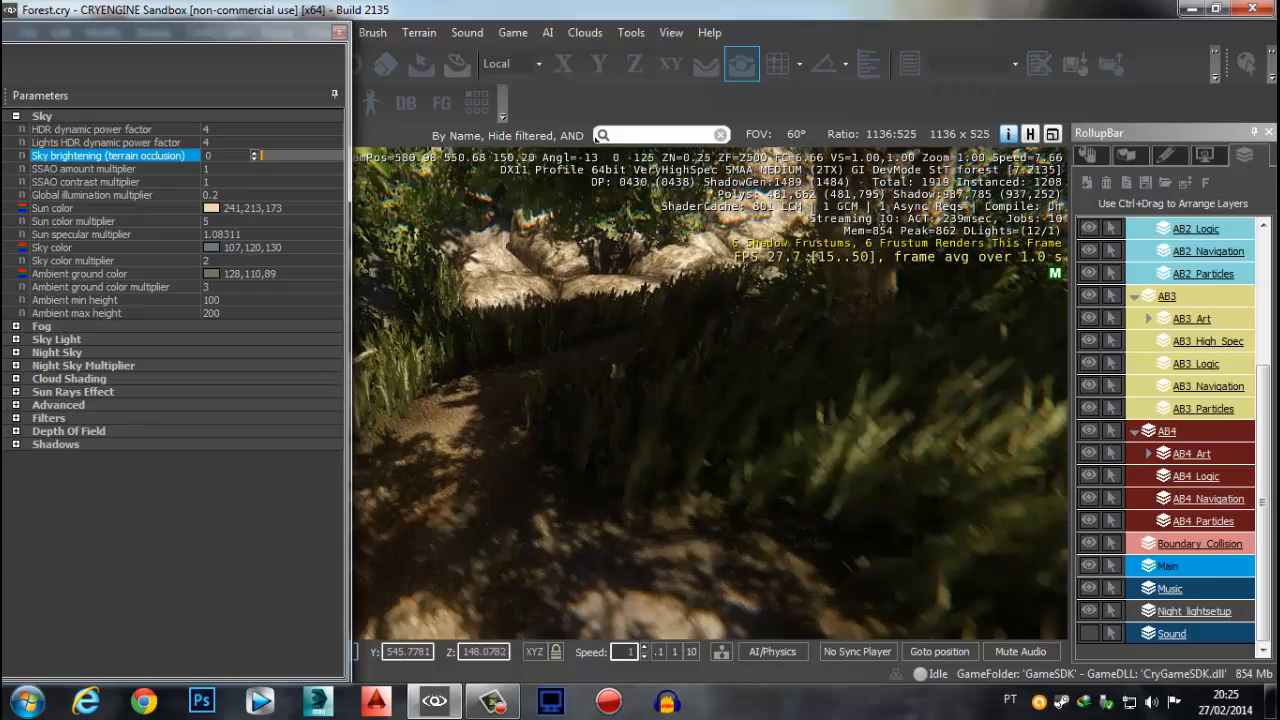
pyautogui.click(91, 159)
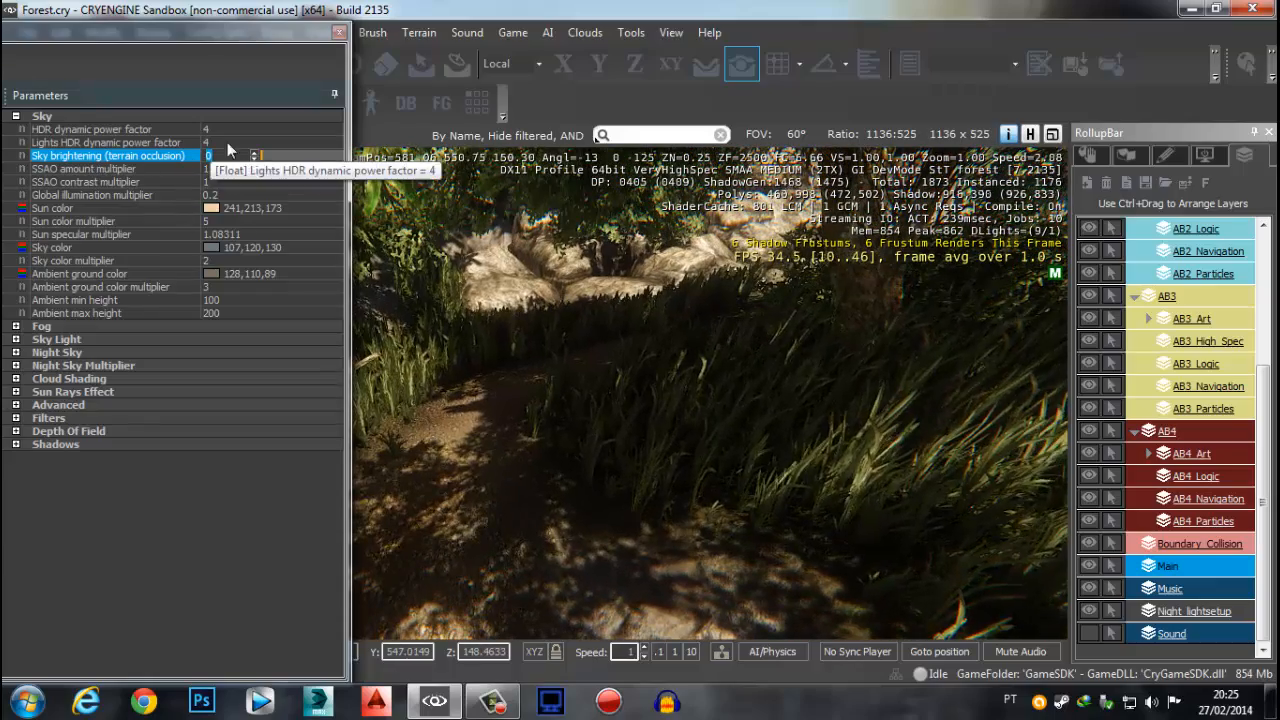
pyautogui.moveTo(814, 409); pyautogui.dragTo(822, 418, button='right')
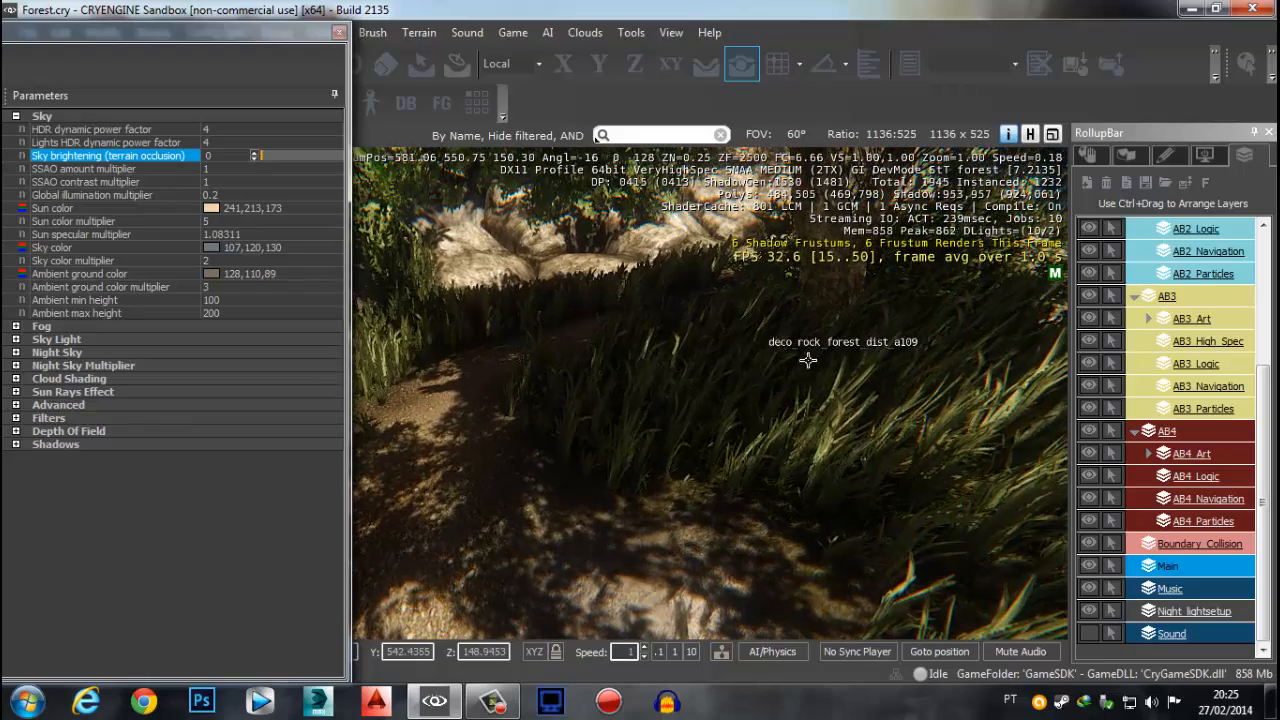
pyautogui.moveTo(842, 474); pyautogui.dragTo(831, 480, button='right')
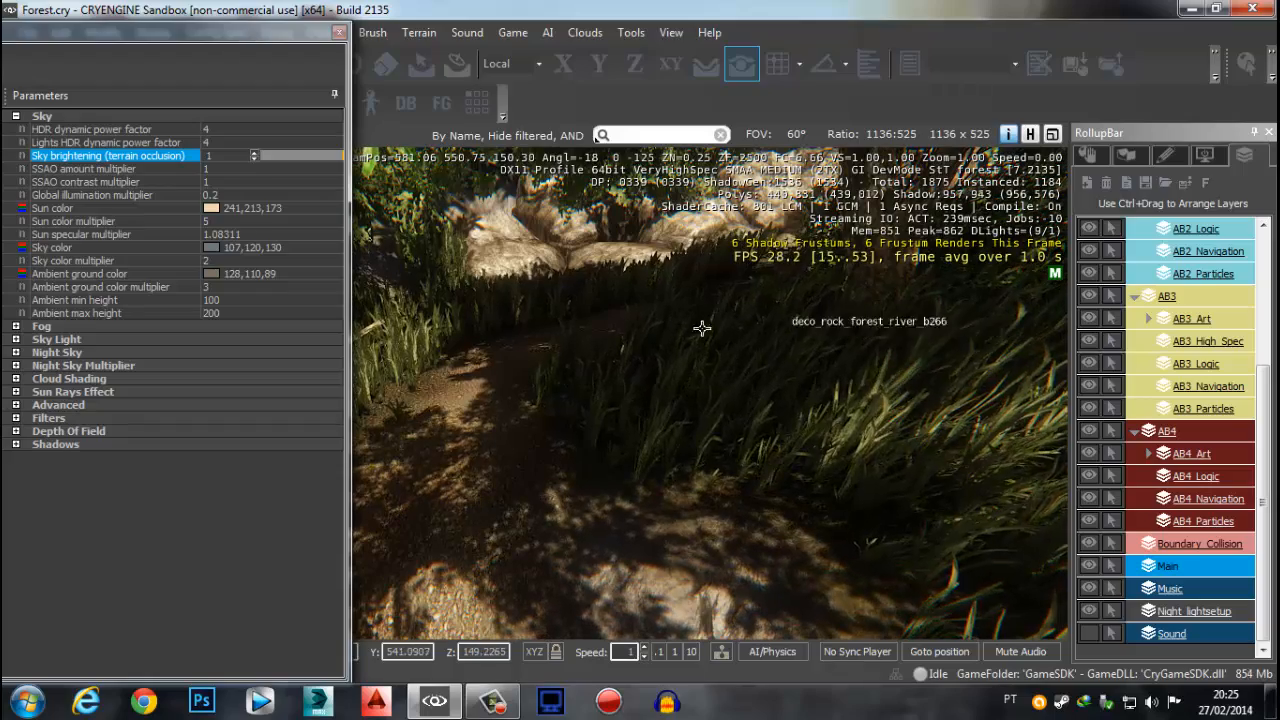
# Set Sky brightening (terrain occlusion) to 0 and frame the shaded grass beside the path
pyautogui.moveTo(320, 155); pyautogui.dragTo(91, 158)
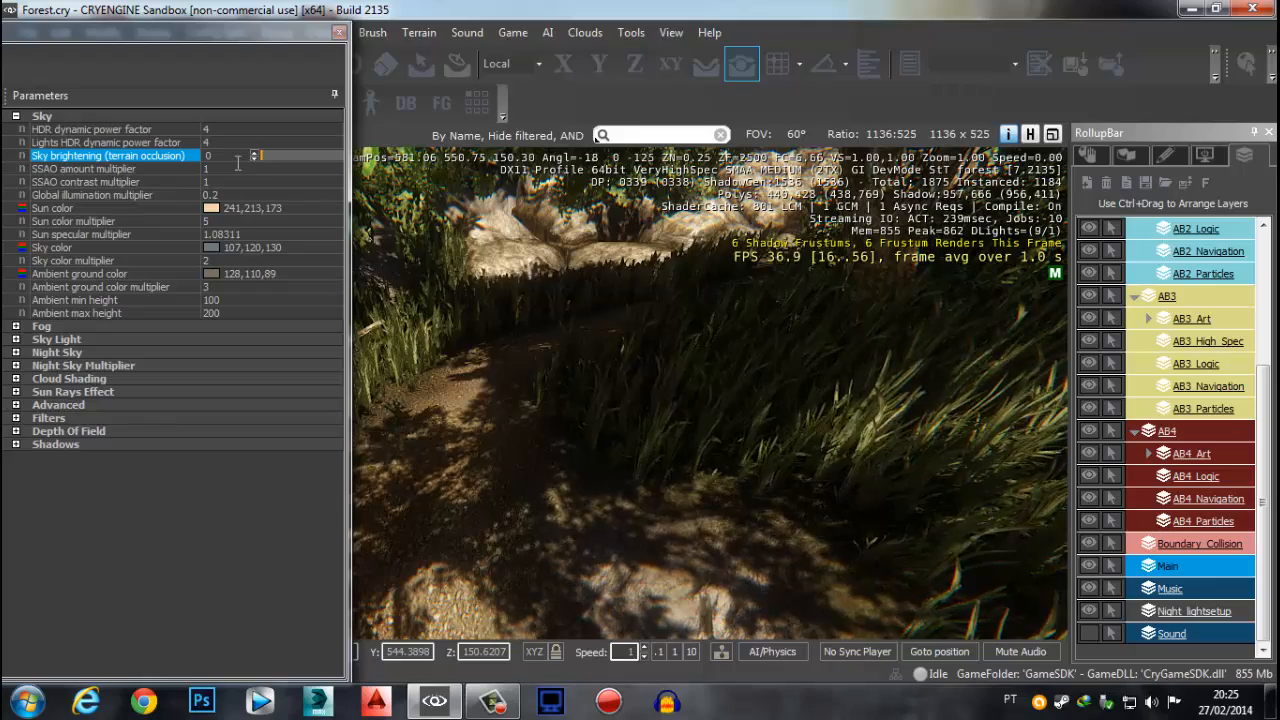
pyautogui.moveTo(530, 395); pyautogui.dragTo(670, 408, button='right')
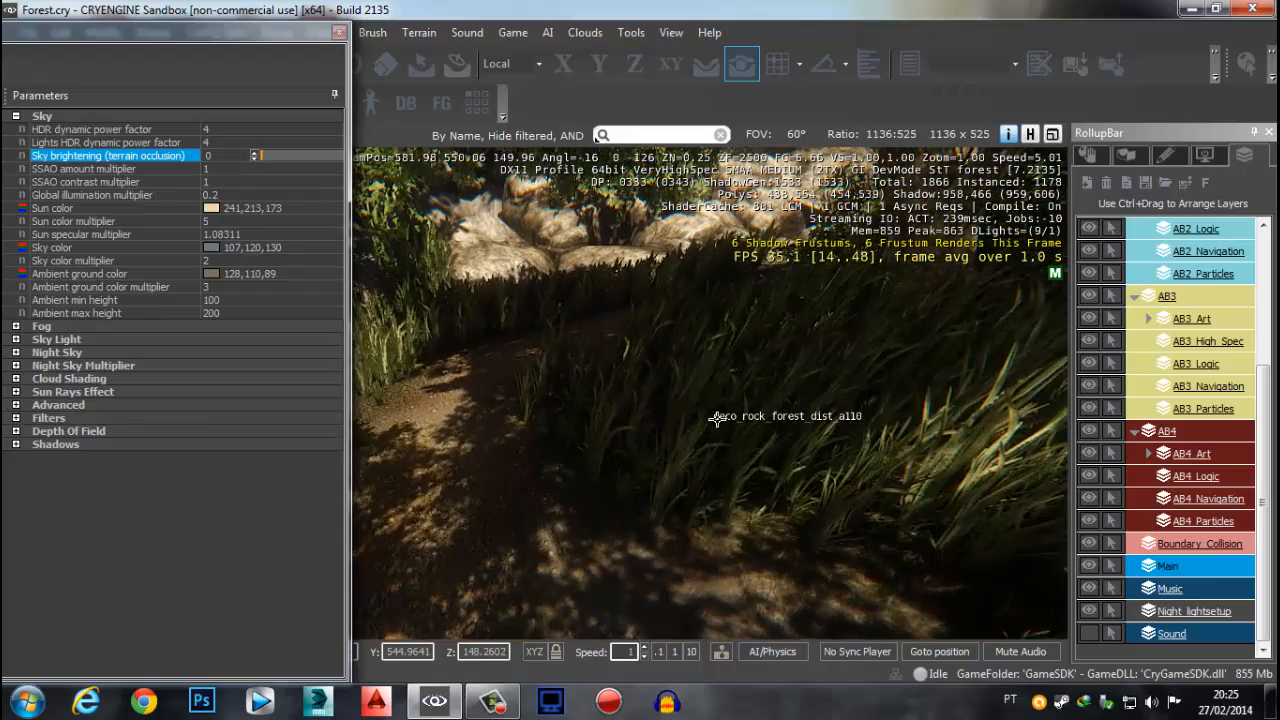
pyautogui.scroll(1, 714, 401)
pyautogui.moveTo(714, 401); pyautogui.dragTo(720, 396, button='middle')
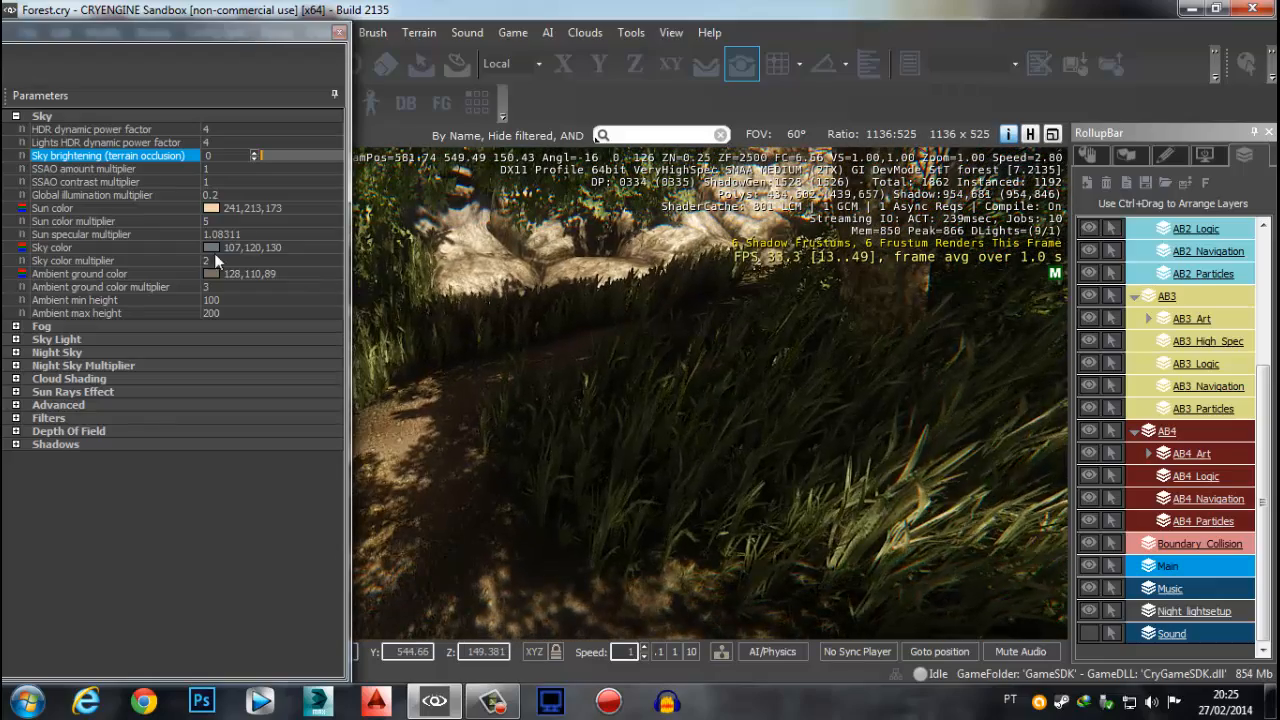
# Select the SSAO amount multiplier among the Sky parameters, keeping the grass and path in view
pyautogui.click(140, 170)
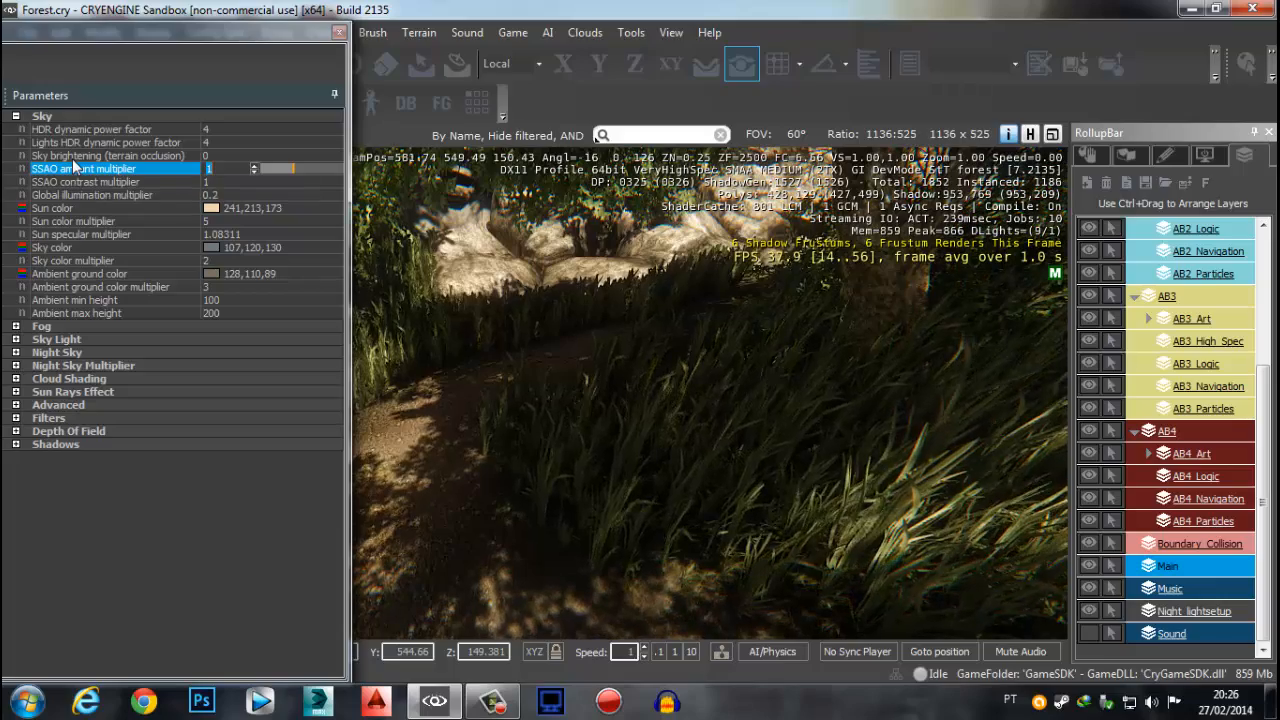
pyautogui.click(160, 510)
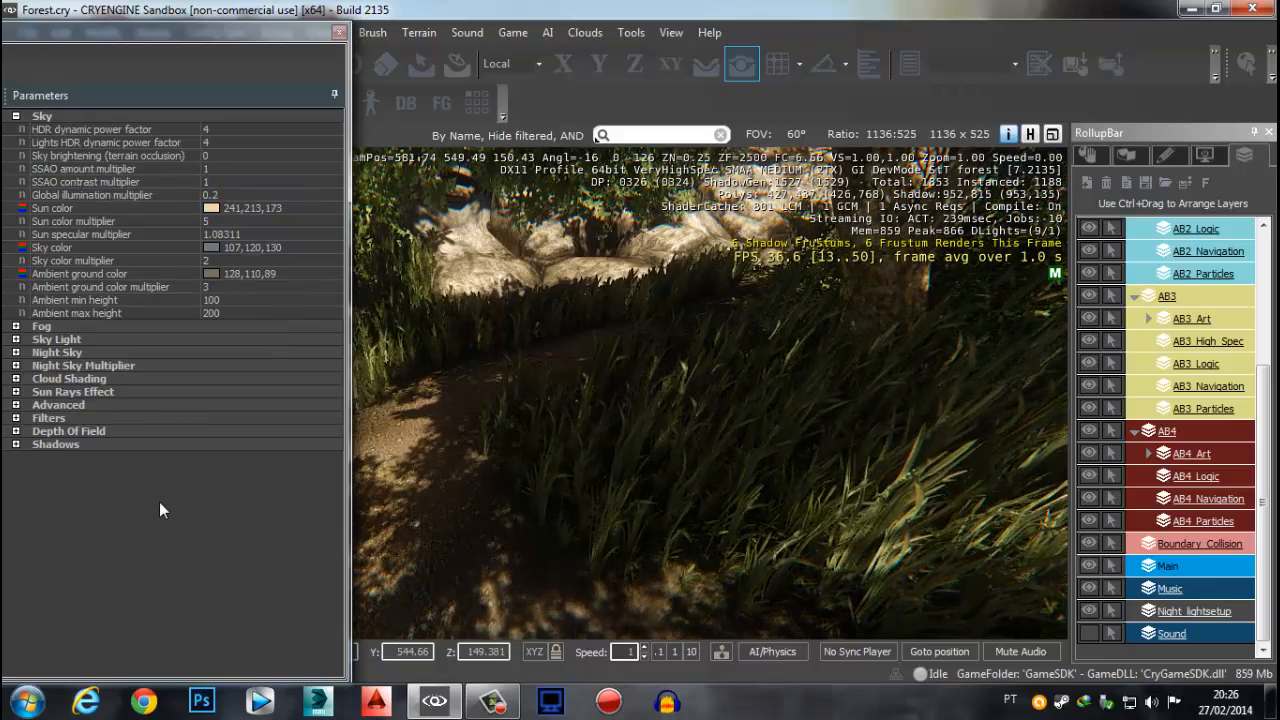
pyautogui.click(122, 168)
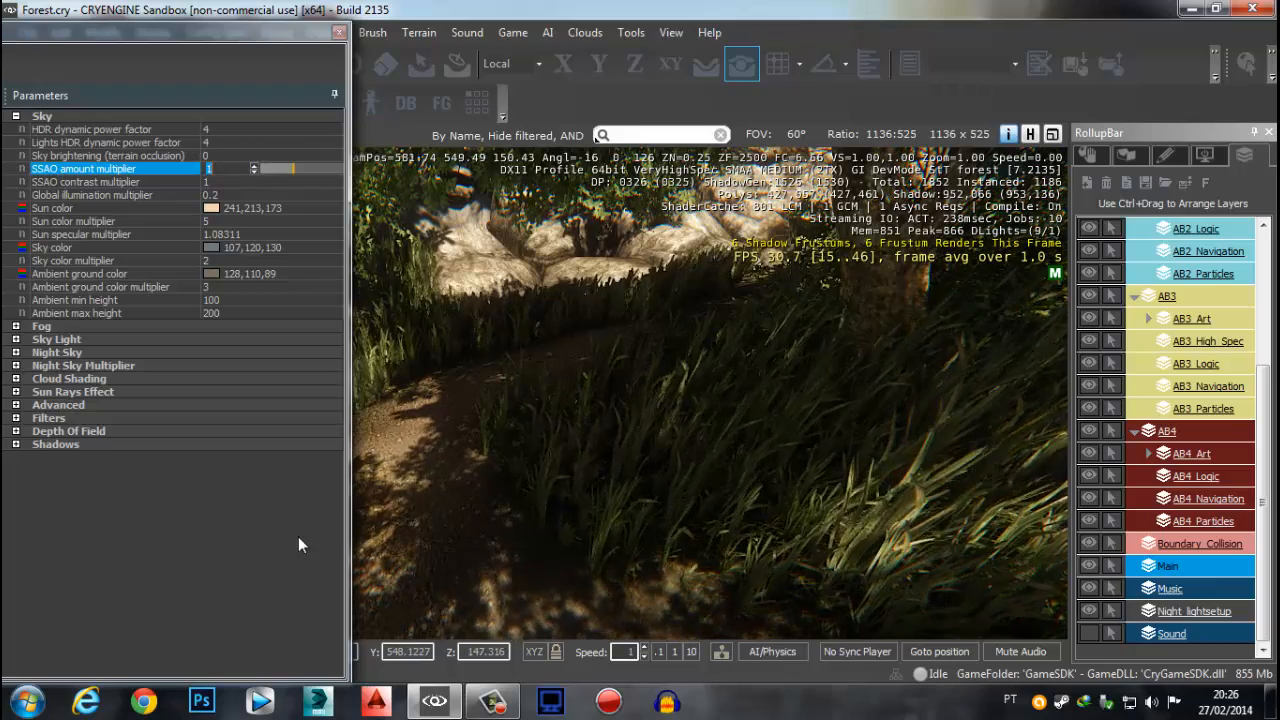
pyautogui.click(139, 173)
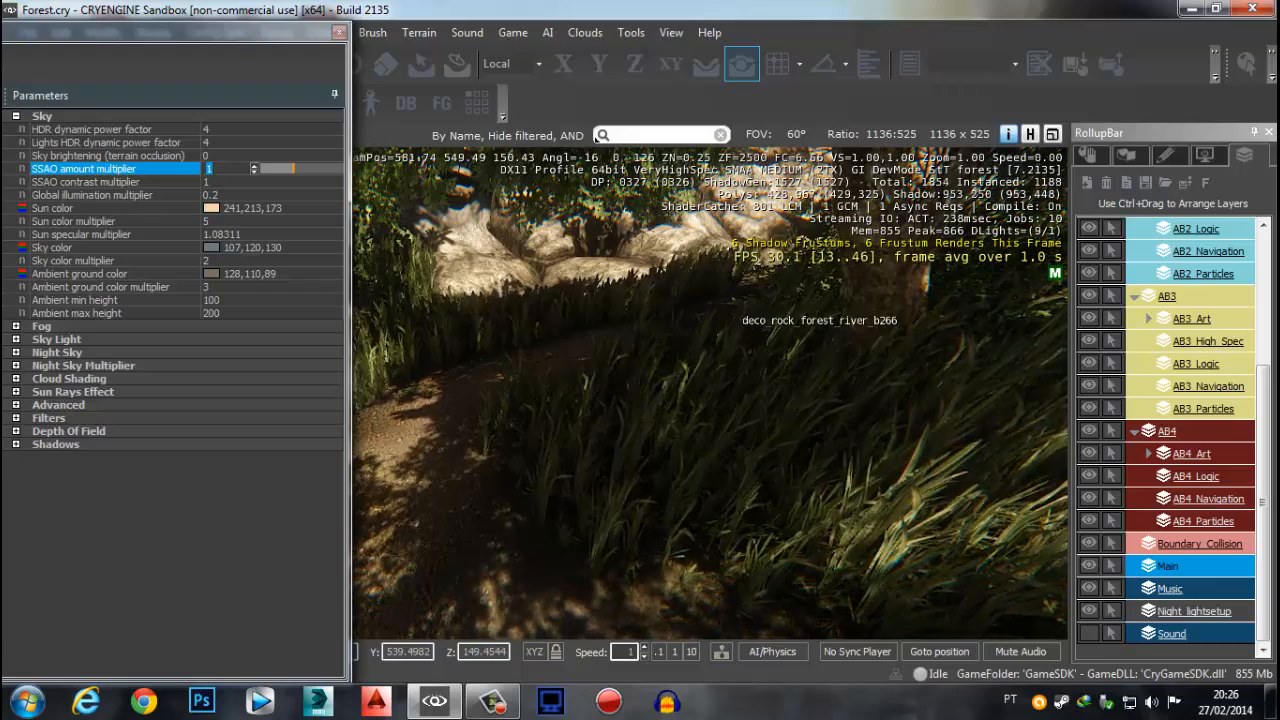
pyautogui.moveTo(668, 322); pyautogui.dragTo(666, 300, button='right')
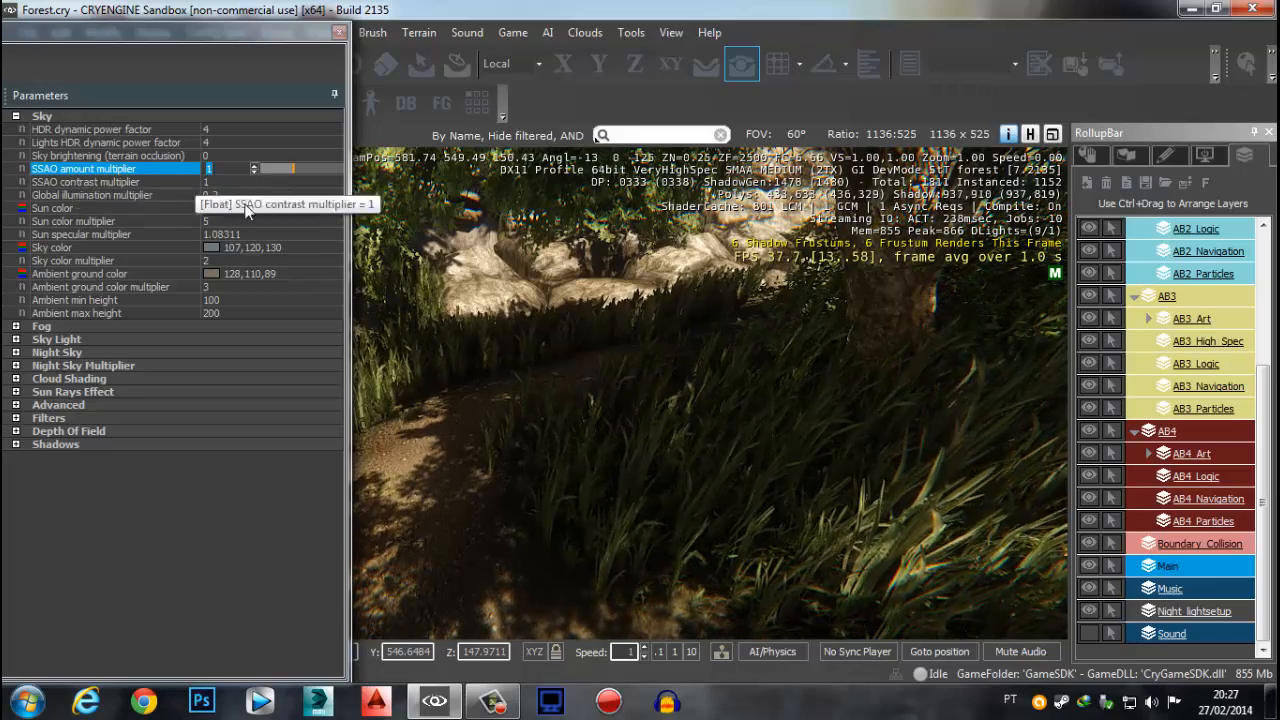
# Examine the ambient occlusion between the grass blades up close and from a distance over the rocky riverbank
pyautogui.moveTo(662, 410); pyautogui.dragTo(700, 476, button='right')
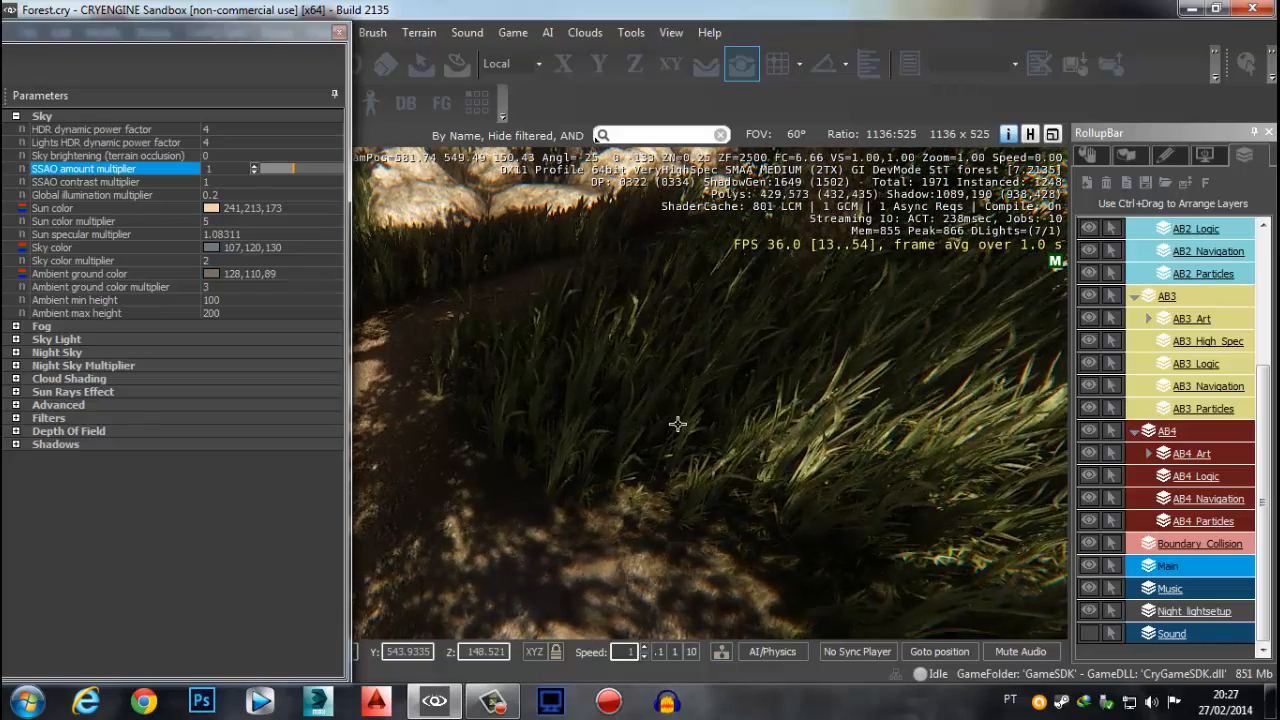
pyautogui.moveTo(677, 420); pyautogui.dragTo(670, 409, button='right')
pyautogui.scroll(2, 673, 407)
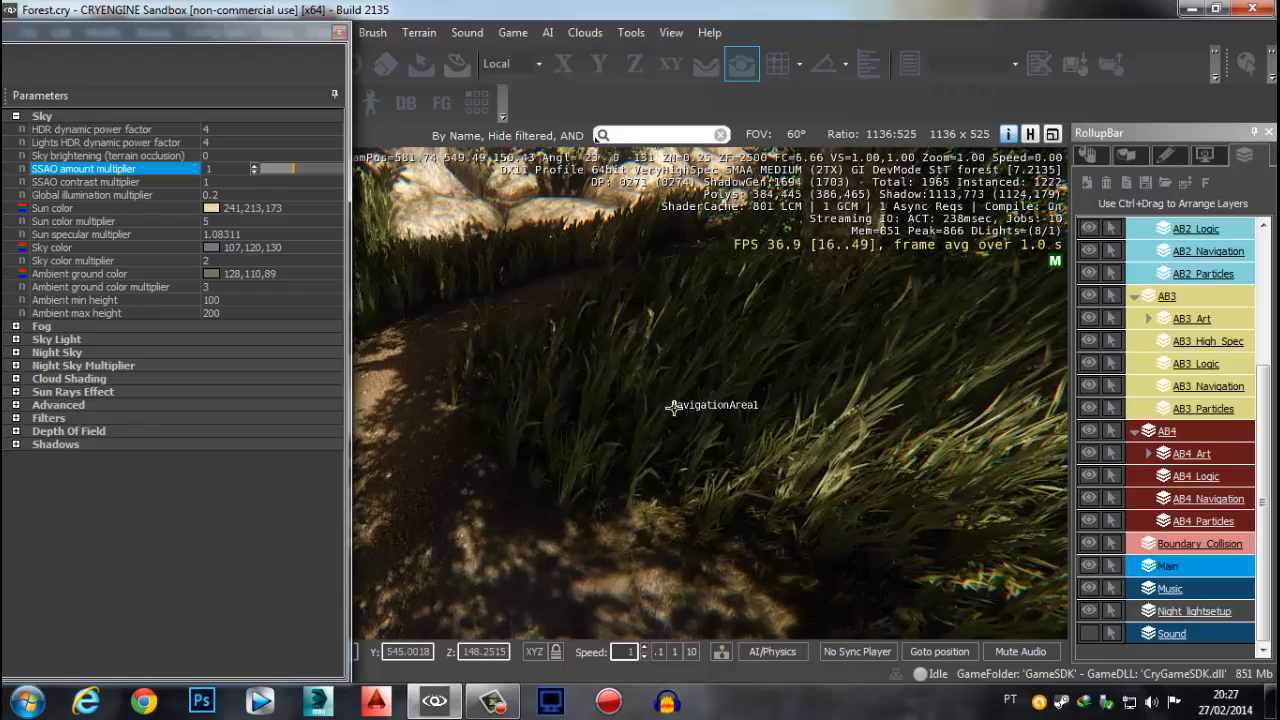
pyautogui.scroll(-4, 673, 407)
pyautogui.scroll(4, 673, 407)
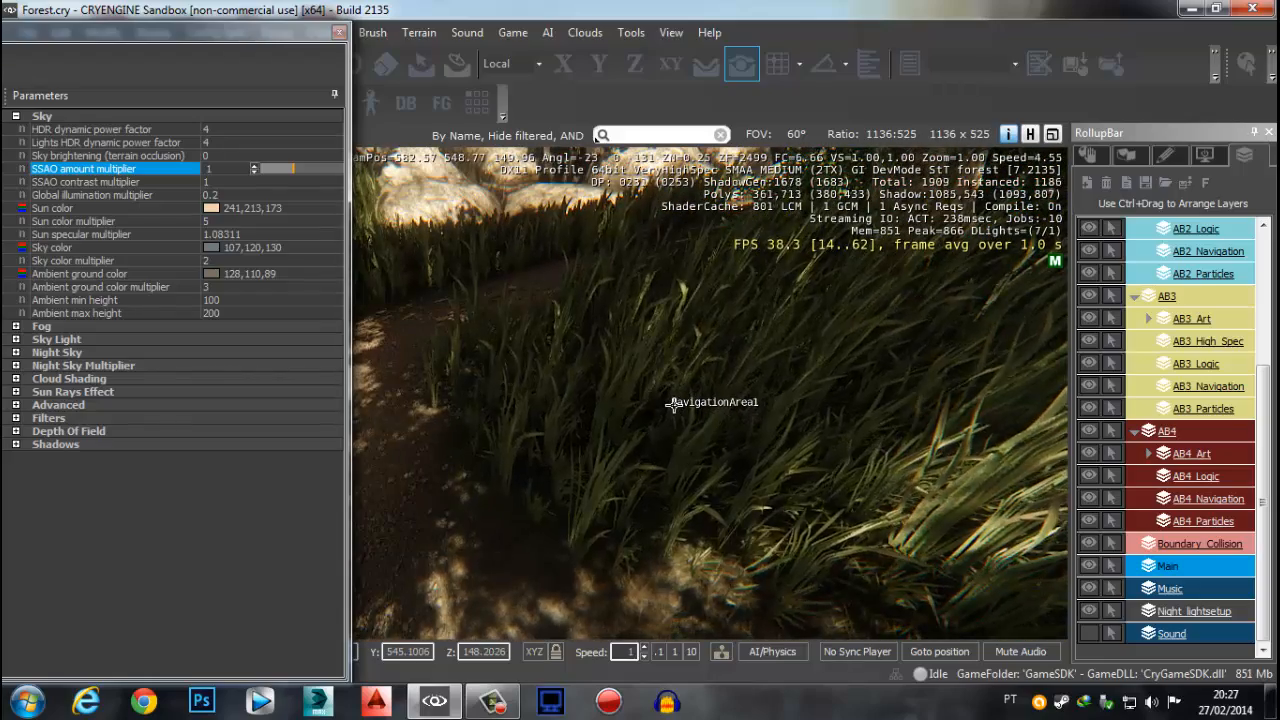
pyautogui.scroll(3, 673, 405)
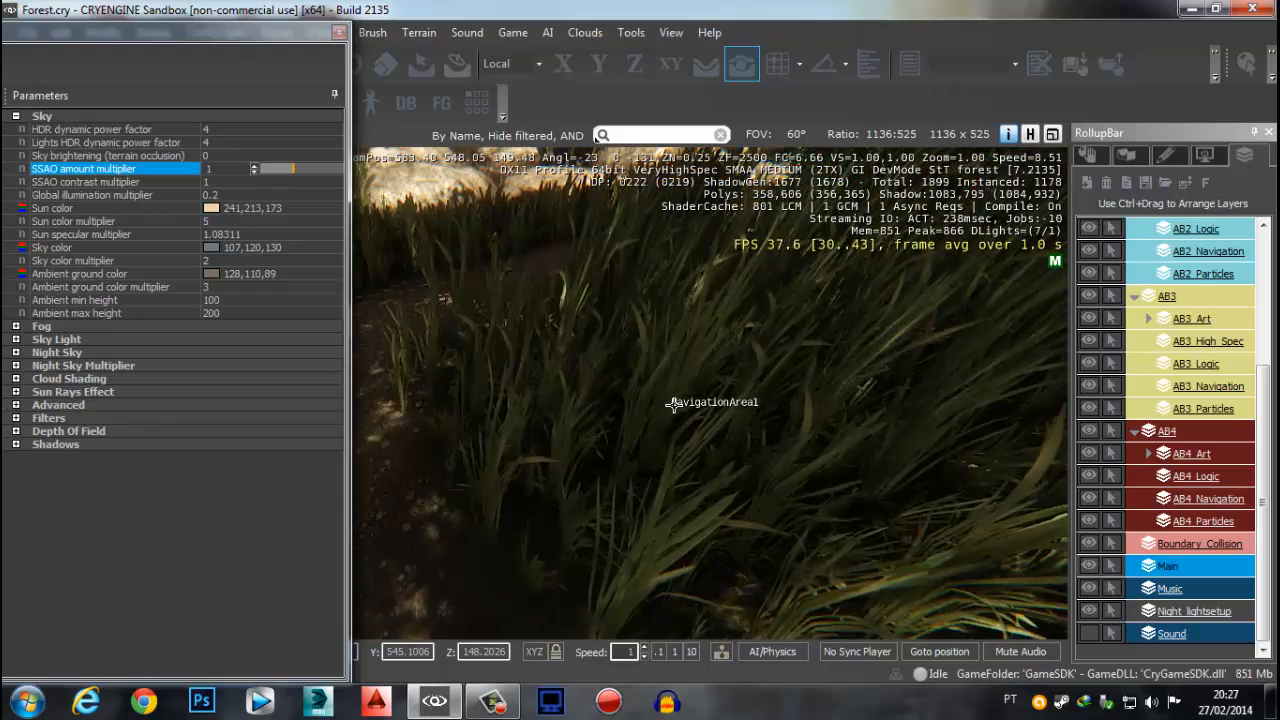
pyautogui.scroll(-4, 673, 405)
pyautogui.scroll(5, 673, 405)
pyautogui.scroll(-8, 563, 478)
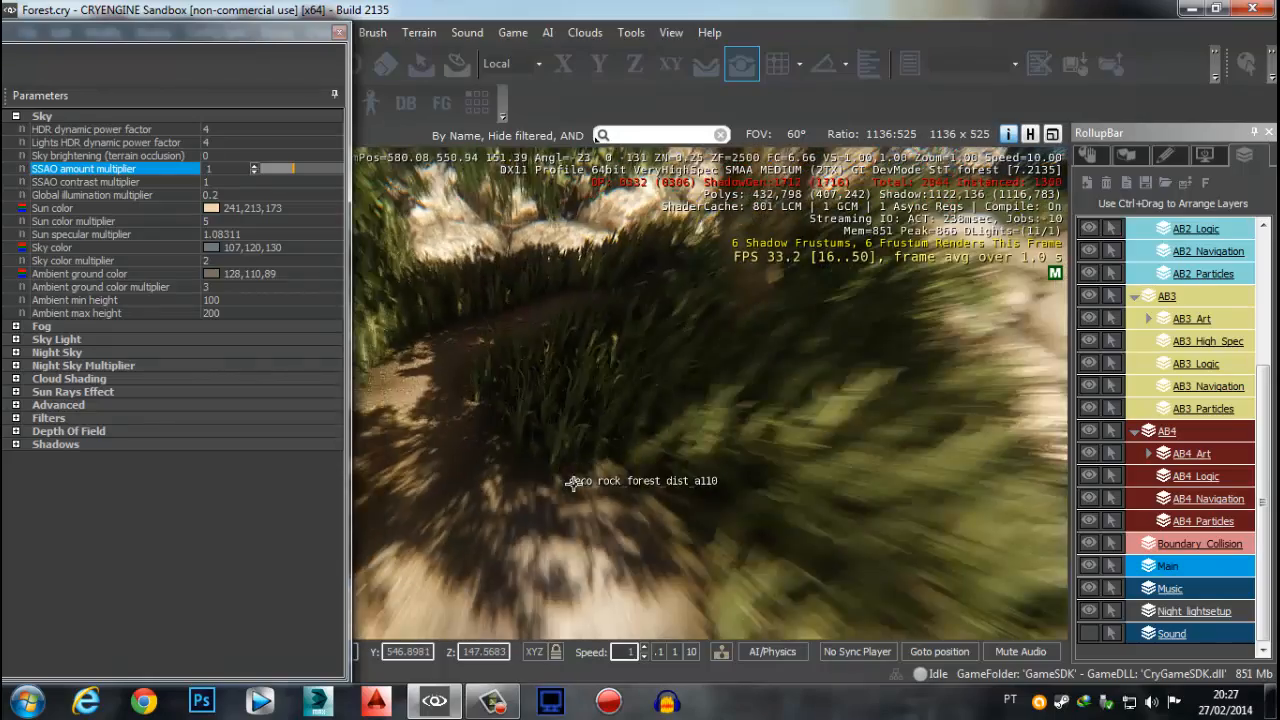
pyautogui.scroll(-8, 591, 453)
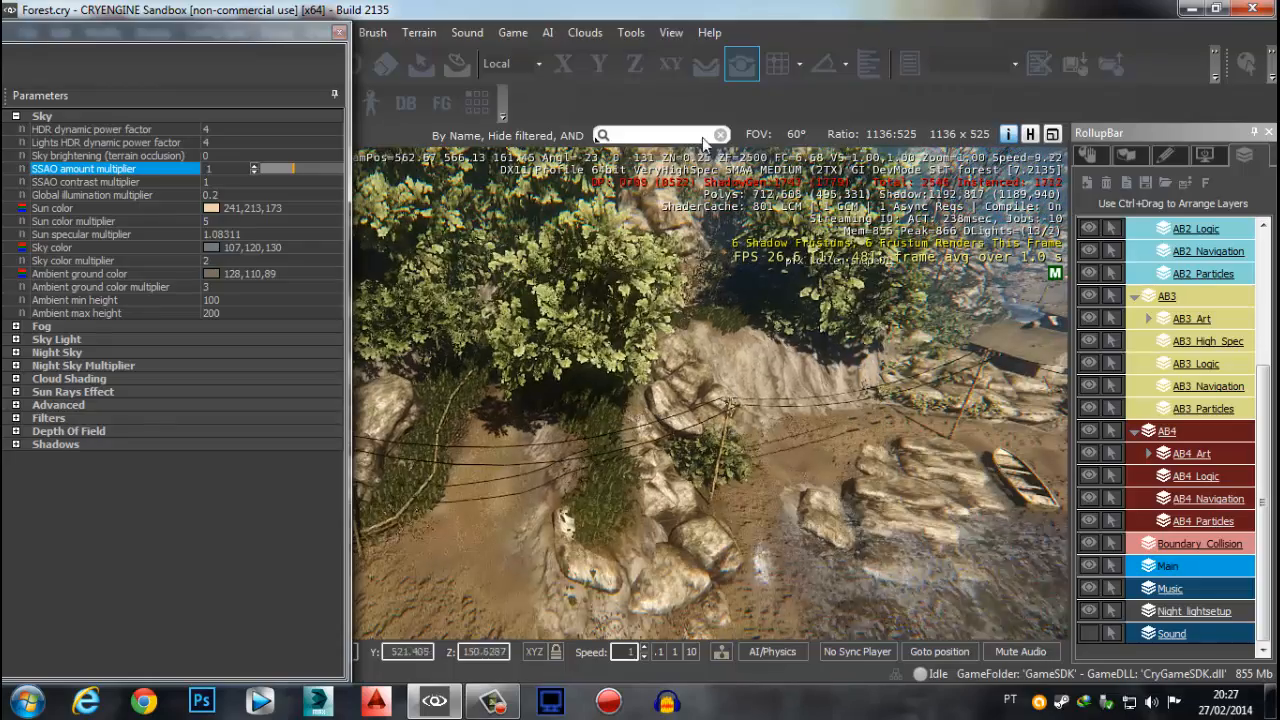
pyautogui.scroll(8, 578, 528)
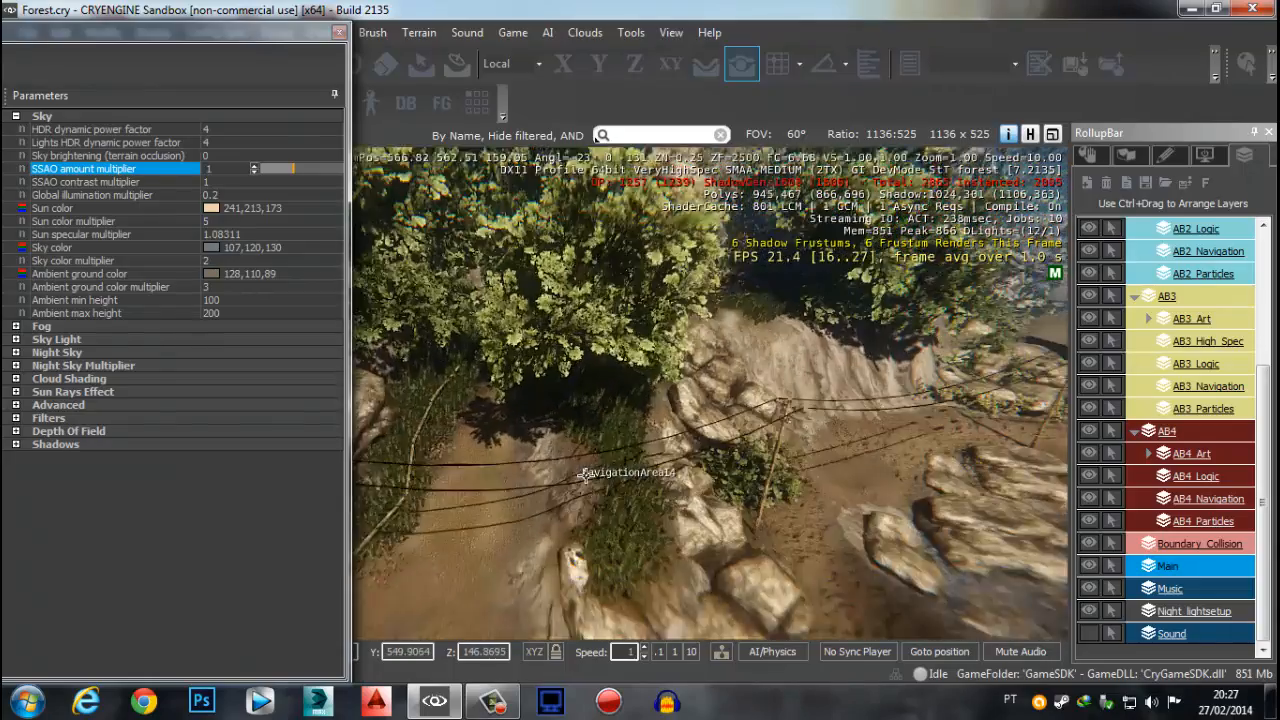
pyautogui.scroll(-3, 585, 461)
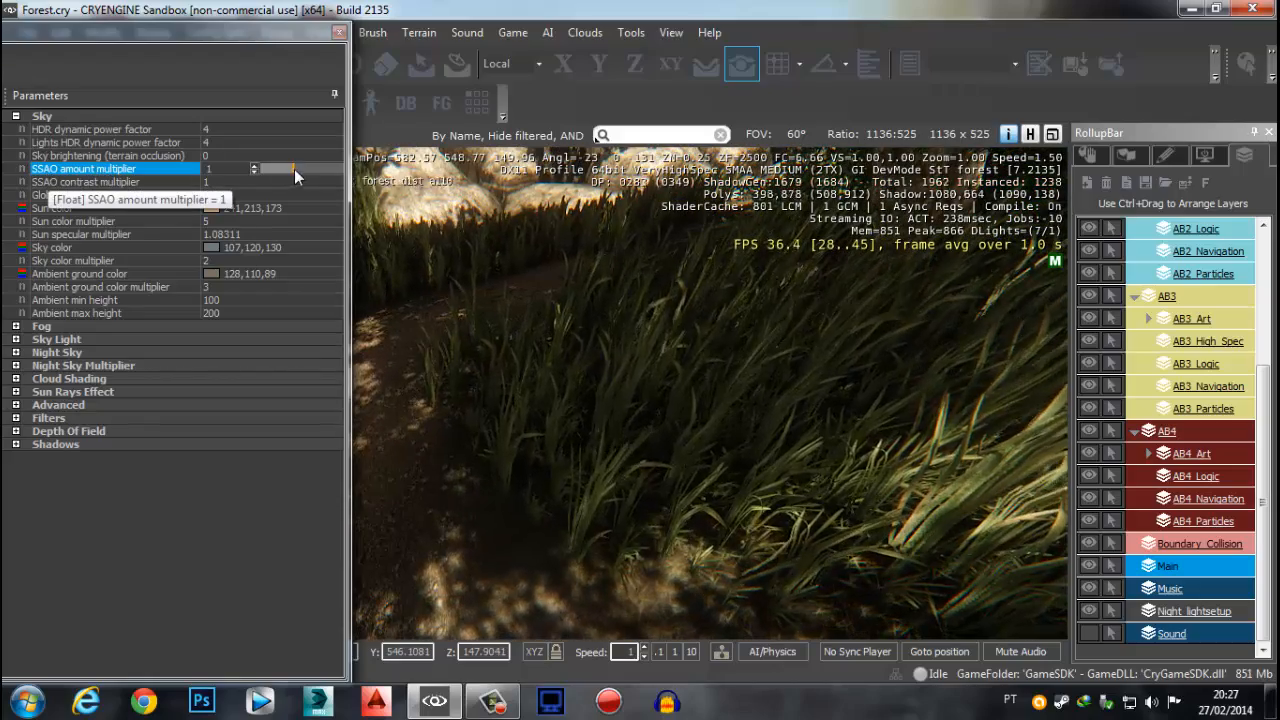
# Try a different SSAO amount multiplier on the shaded grass, alternating between the SSAO amount and SSAO contrast multipliers
pyautogui.moveTo(294, 169); pyautogui.dragTo(346, 172)
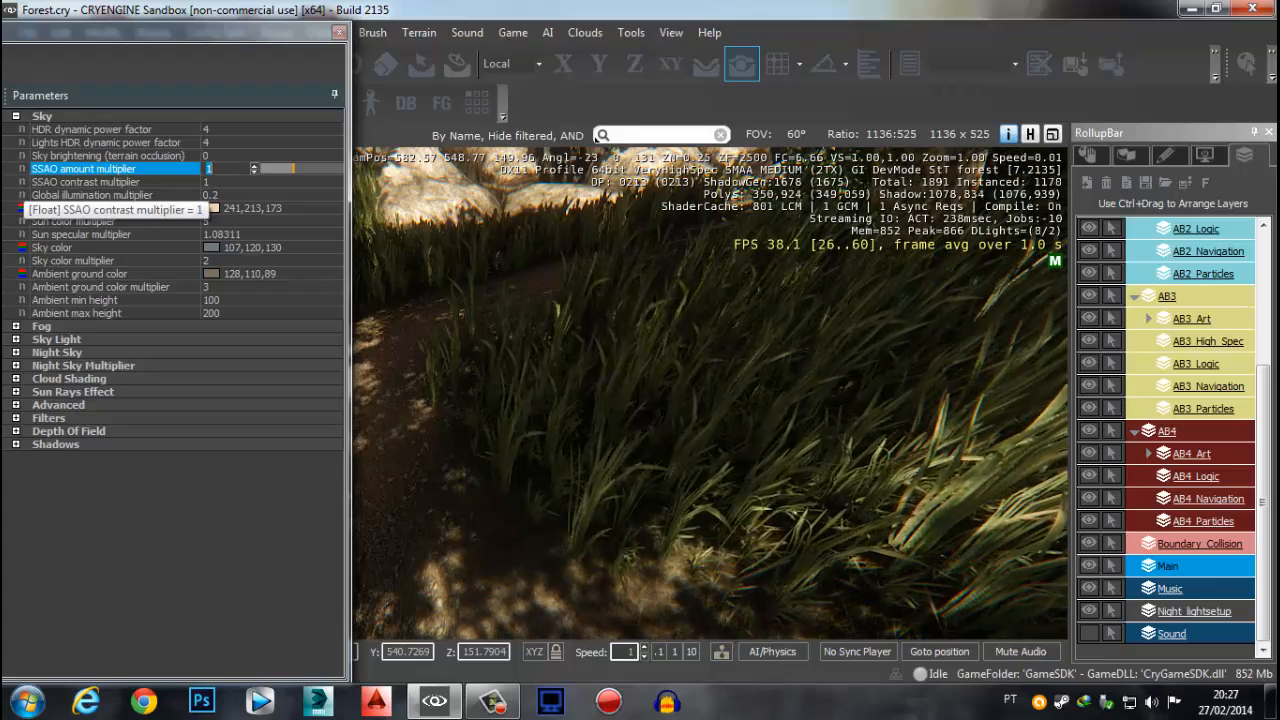
pyautogui.moveTo(711, 400); pyautogui.dragTo(715, 385, button='right')
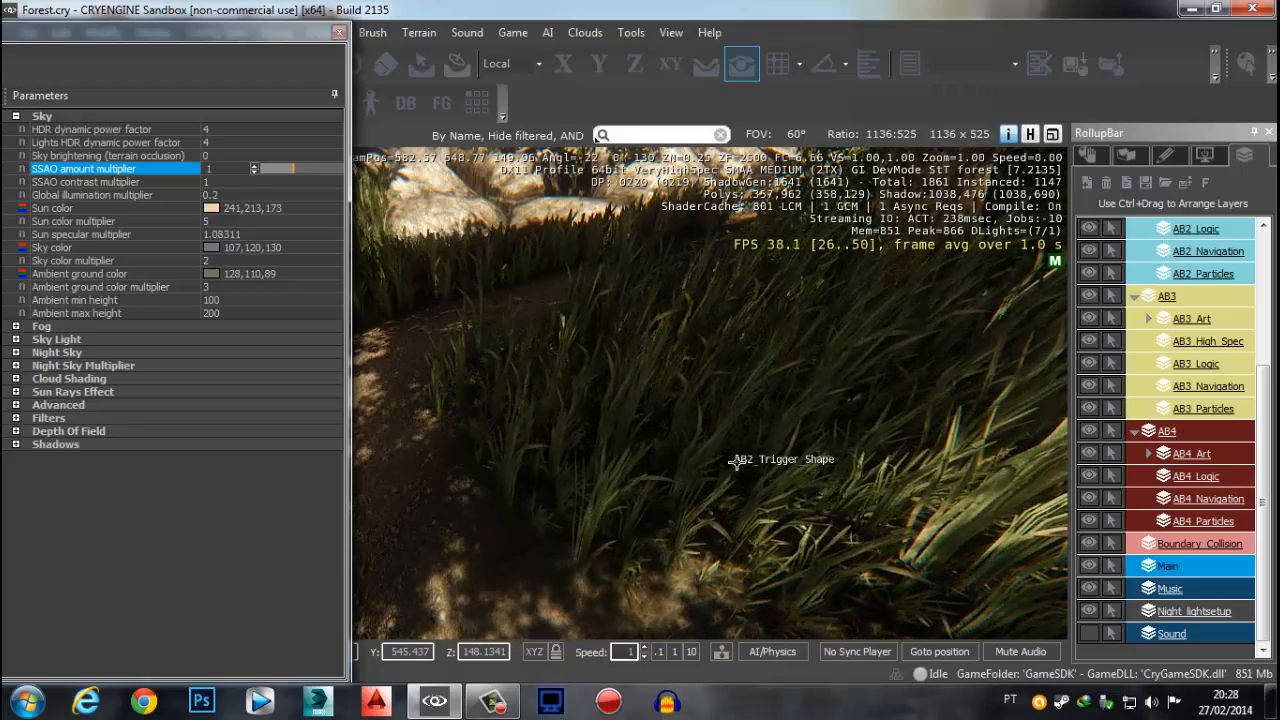
pyautogui.click(146, 182)
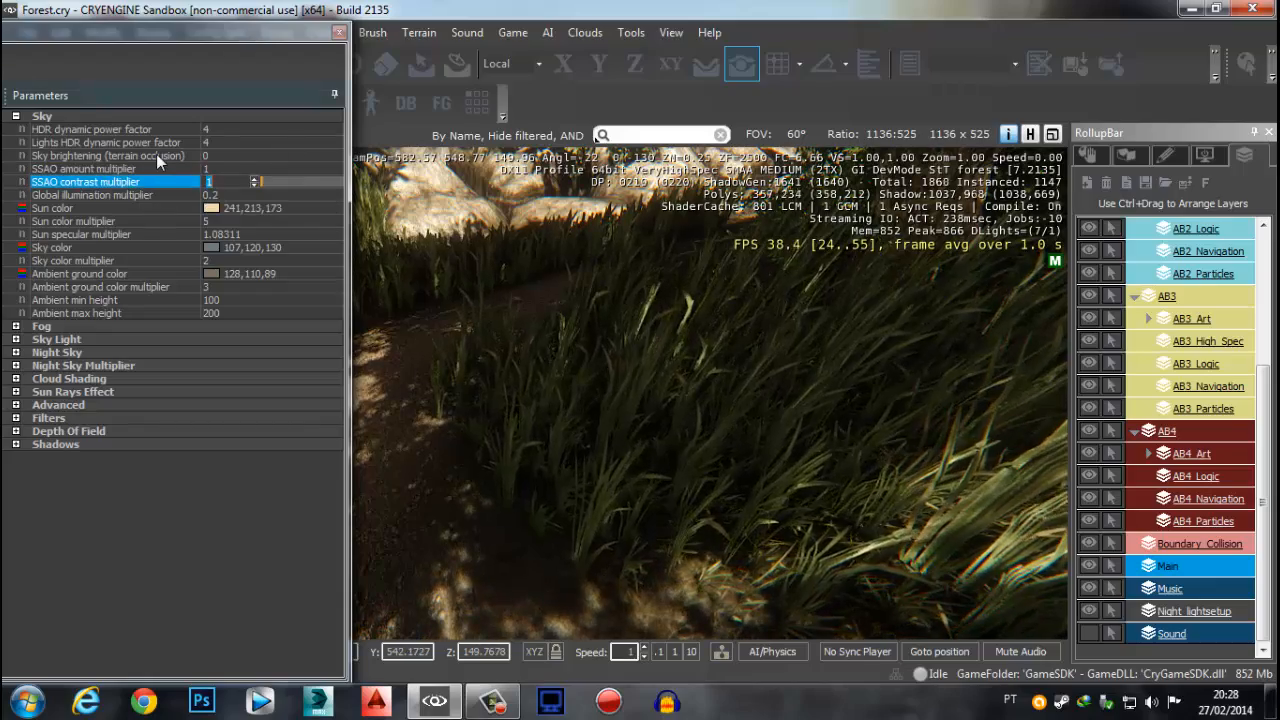
pyautogui.click(156, 156)
pyautogui.click(160, 170)
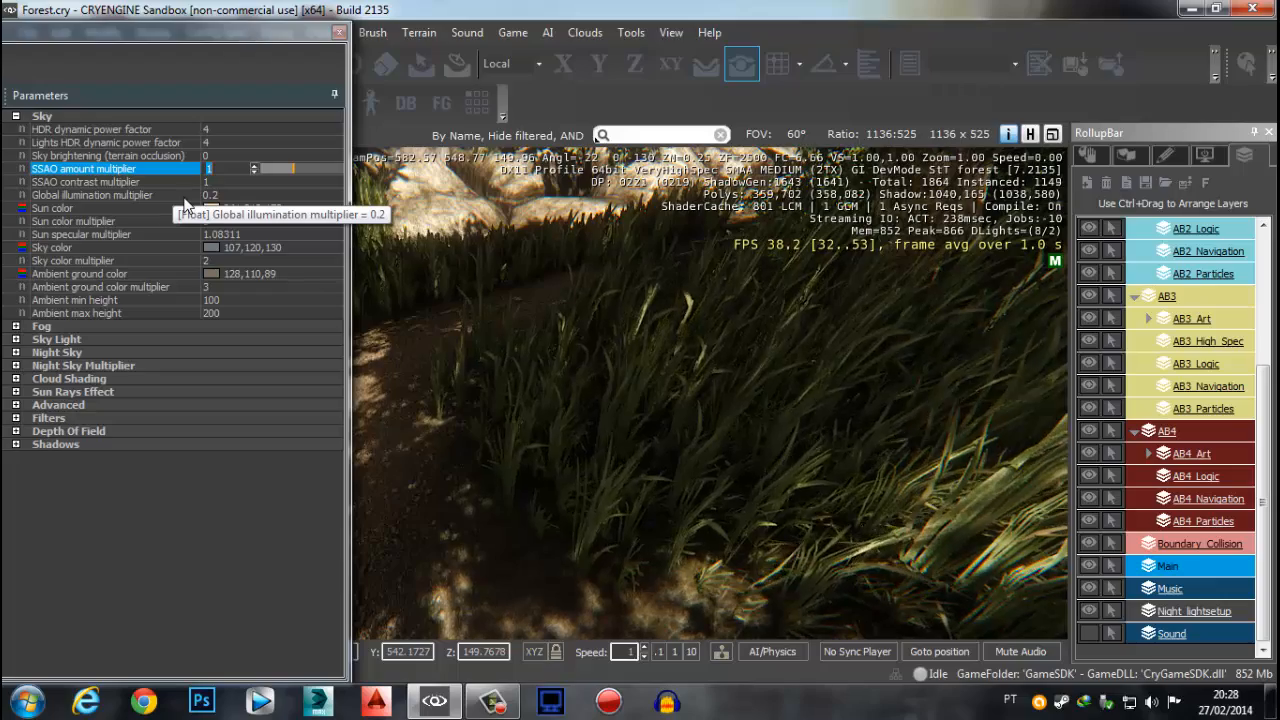
pyautogui.click(180, 184)
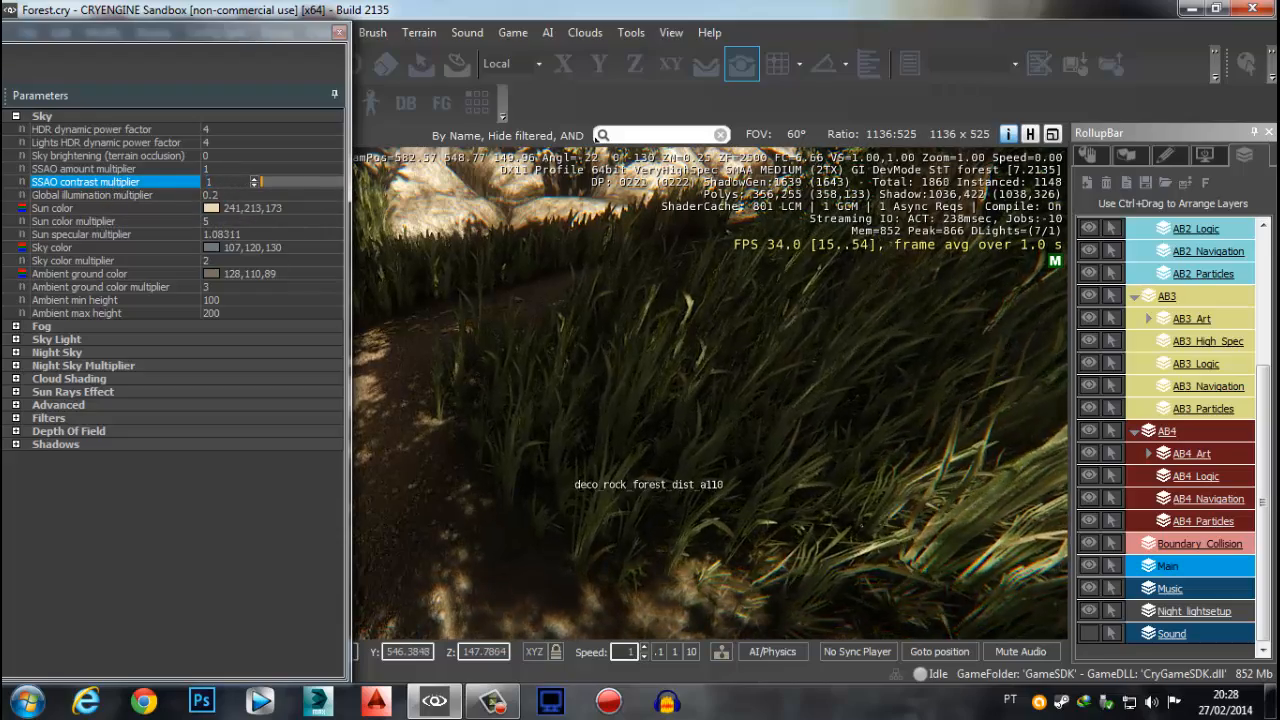
pyautogui.moveTo(560, 450); pyautogui.dragTo(542, 445, button='right')
pyautogui.click(116, 169)
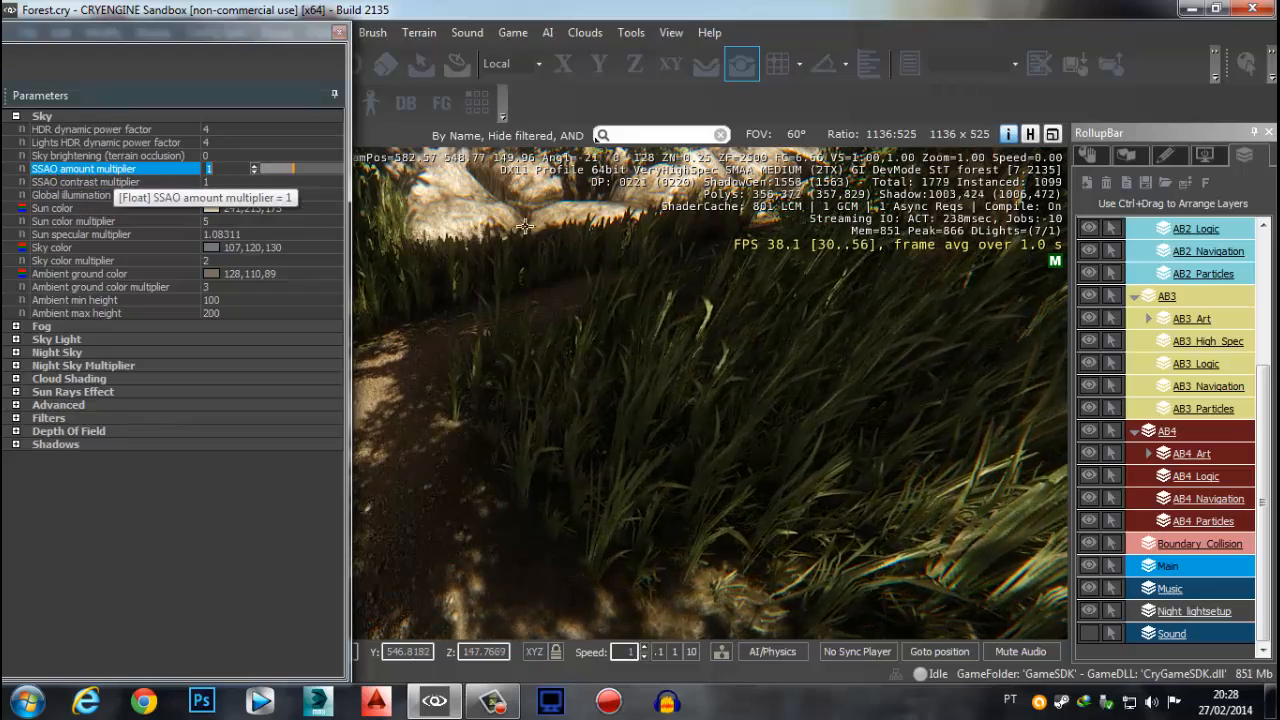
pyautogui.click(150, 183)
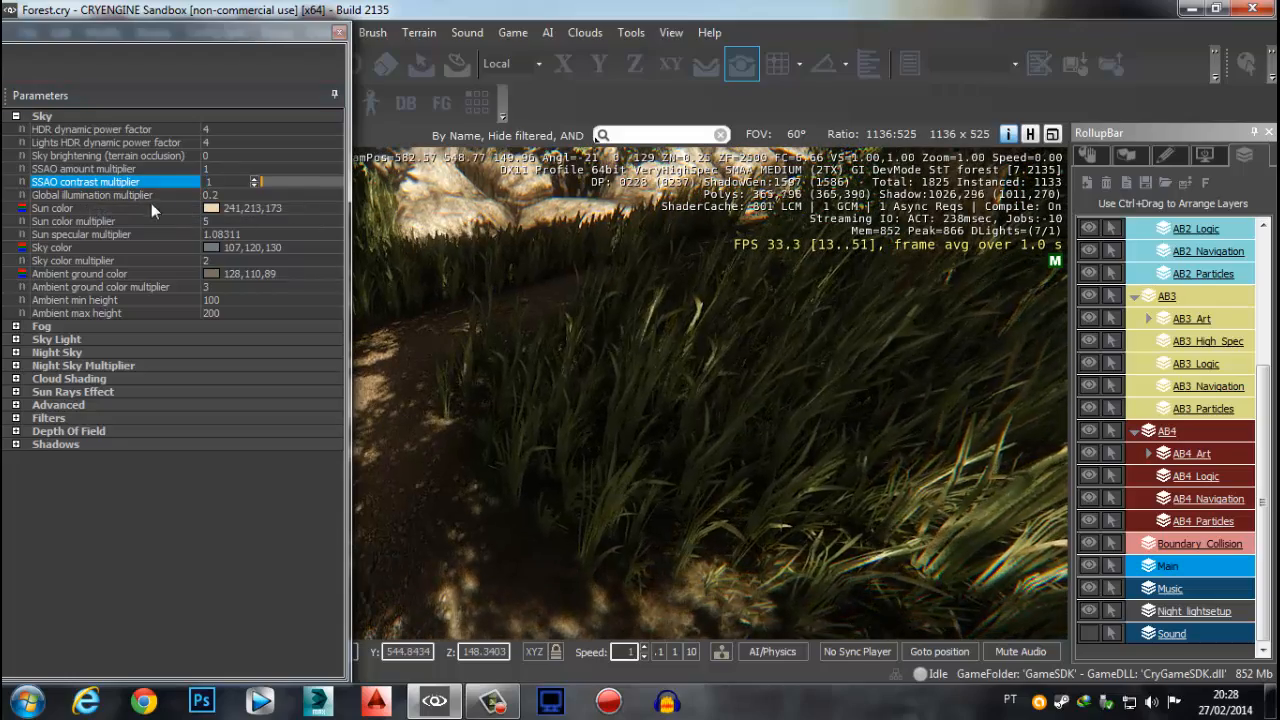
# Select the Global illumination multiplier and frame the riverside village and wooded hillside from over the water
pyautogui.click(149, 196)
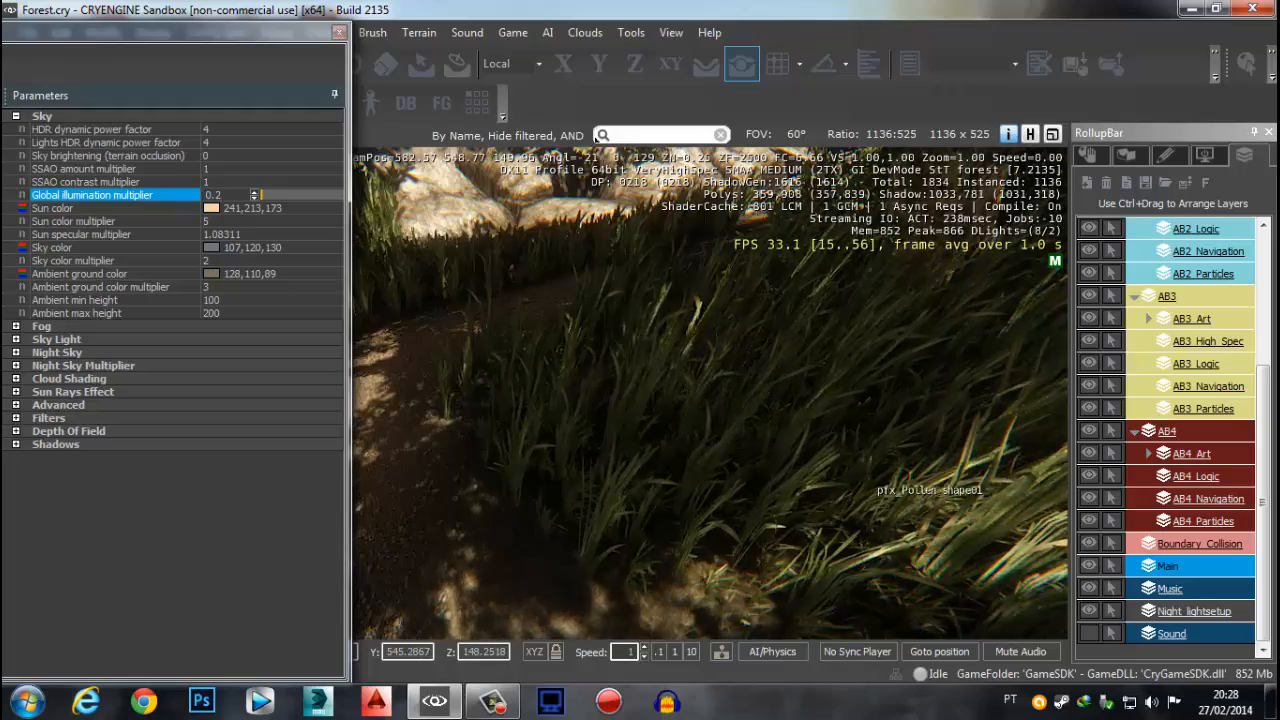
pyautogui.scroll(-10, 867, 479)
pyautogui.moveTo(867, 479); pyautogui.dragTo(790, 325, button='right')
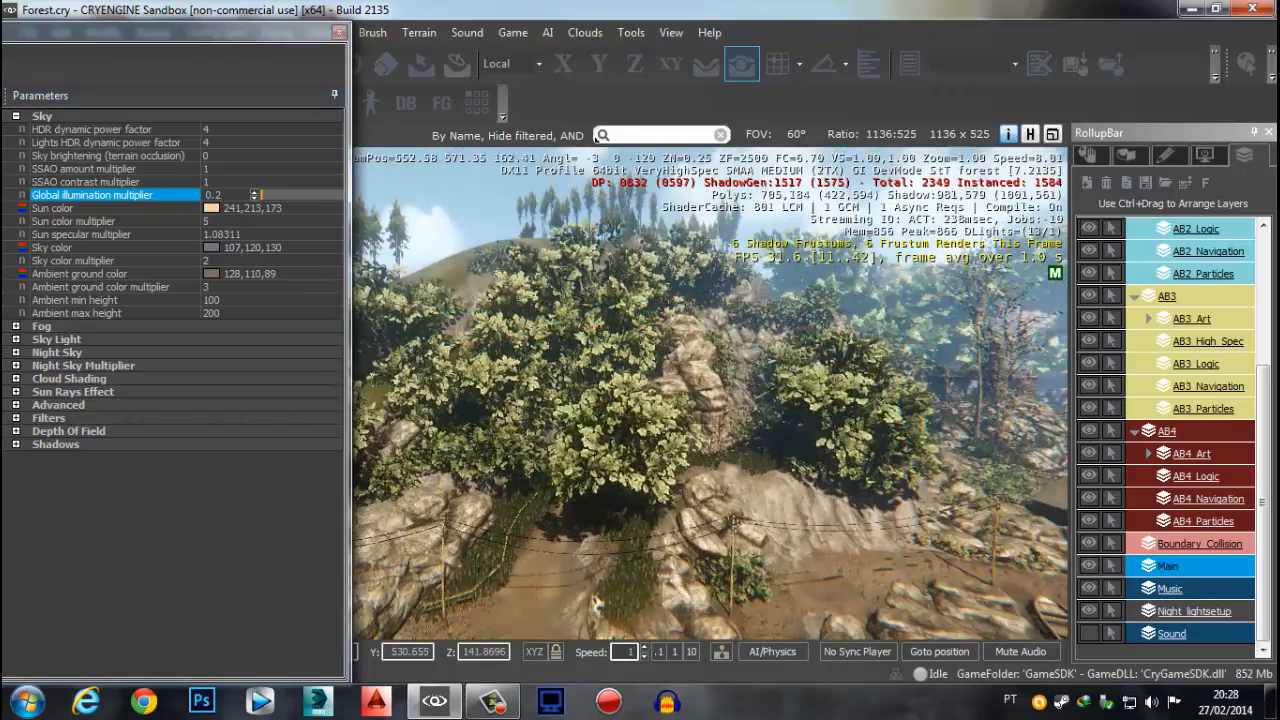
pyautogui.scroll(10, 853, 505)
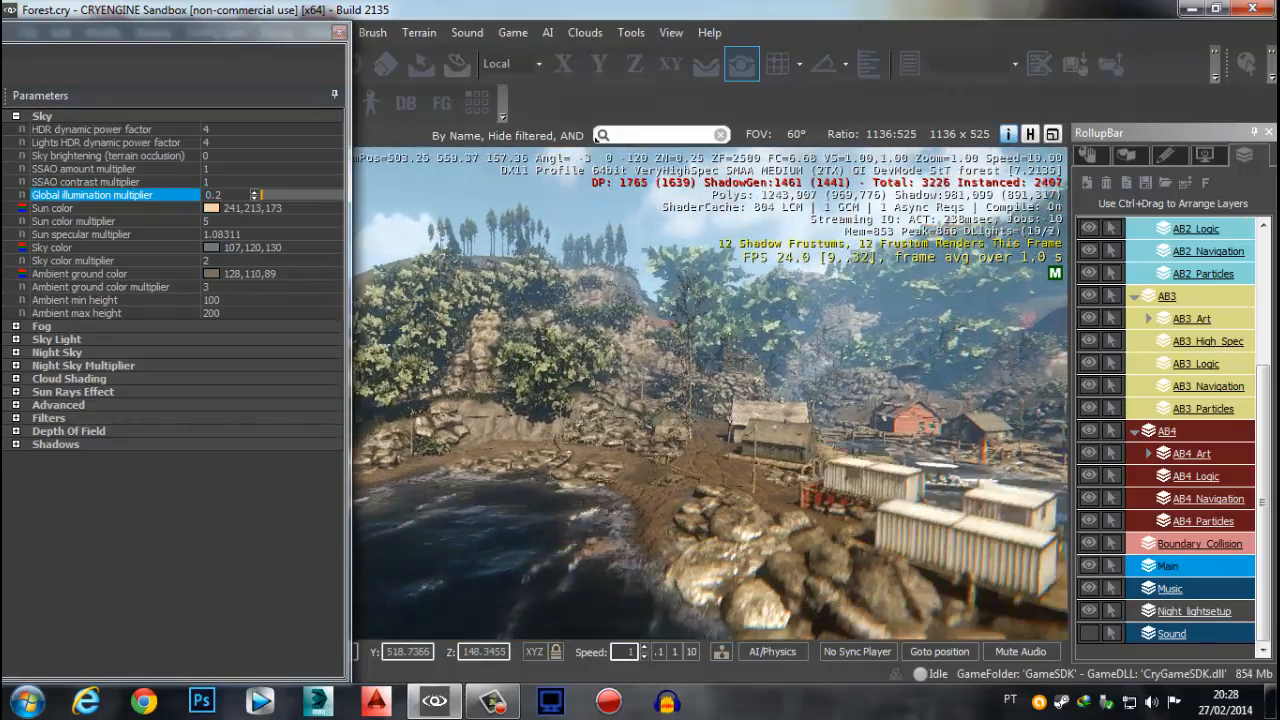
pyautogui.scroll(-5, 870, 490)
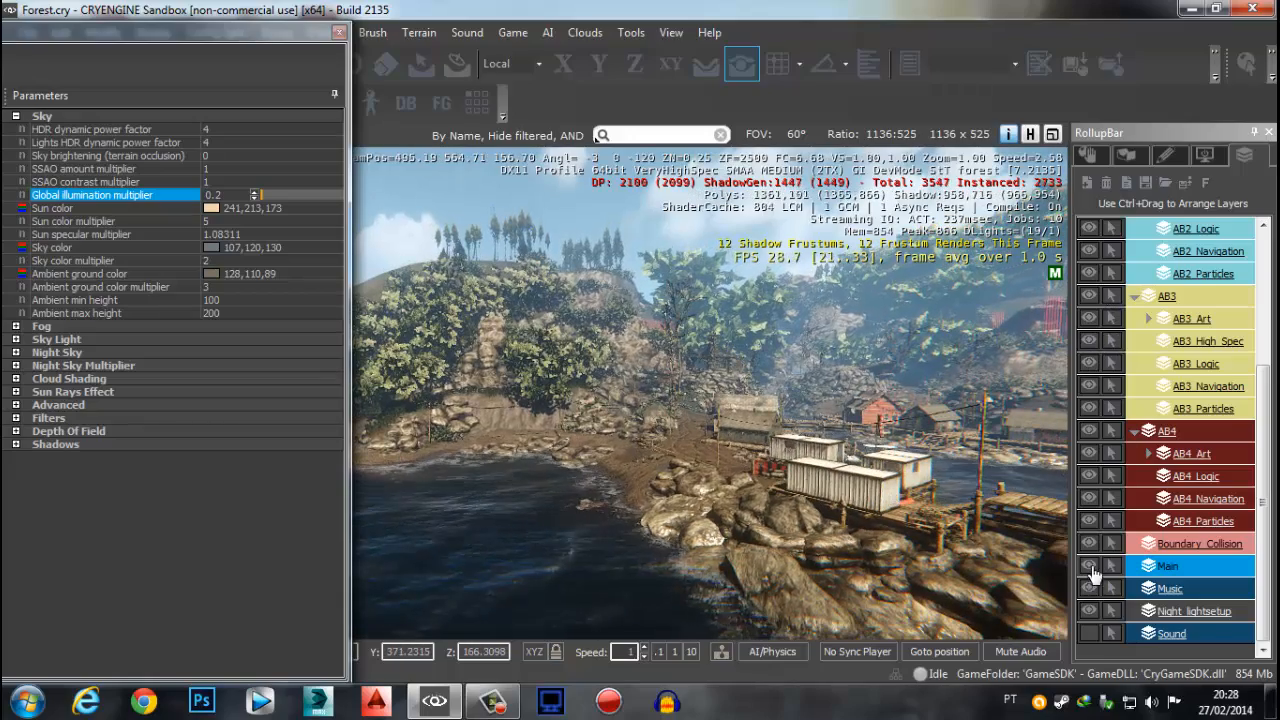
# Hide all the level layers, from AB1 down to Night_lightsetup, leaving only terrain, vegetation and water
pyautogui.moveTo(1093, 611); pyautogui.dragTo(1096, 440)
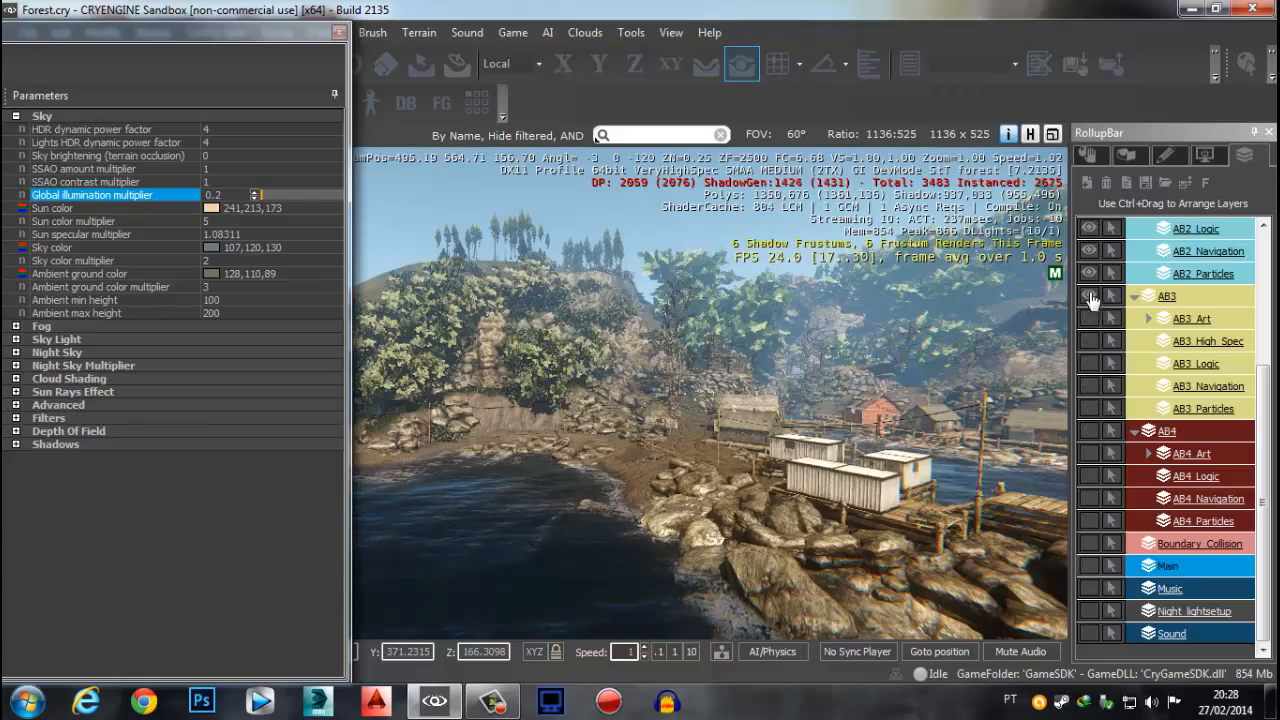
pyautogui.moveTo(1091, 300); pyautogui.dragTo(1090, 228)
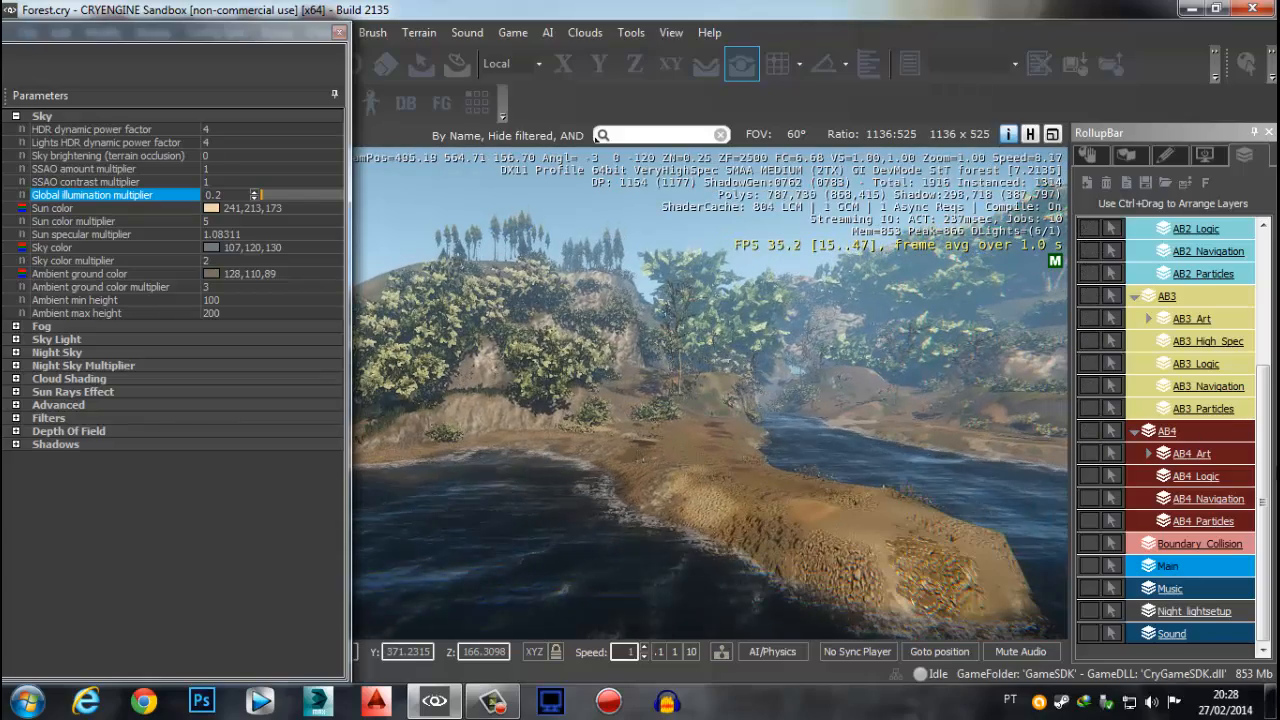
pyautogui.scroll(3, 1092, 260)
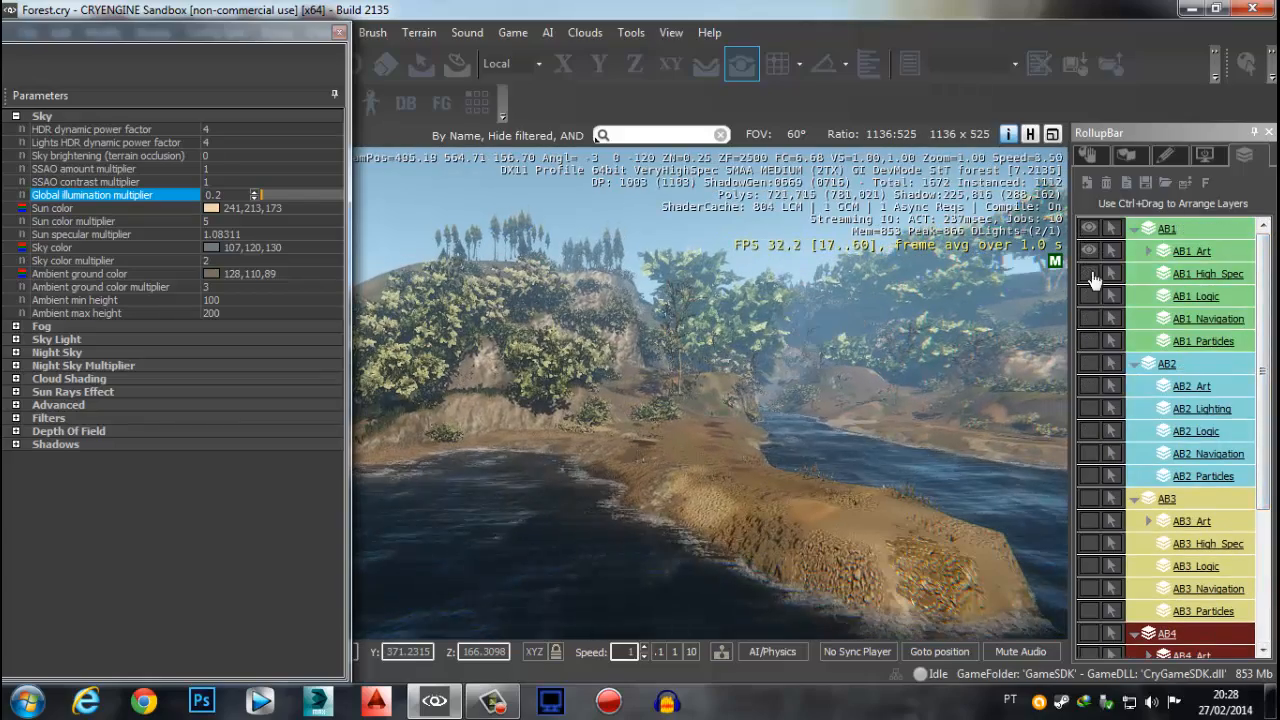
pyautogui.moveTo(1091, 275); pyautogui.dragTo(1089, 229)
# Examine the bare terrain and hillside trees from across the water and up close with the layers hidden
pyautogui.moveTo(778, 428); pyautogui.dragTo(748, 431, button='right')
pyautogui.press('s')
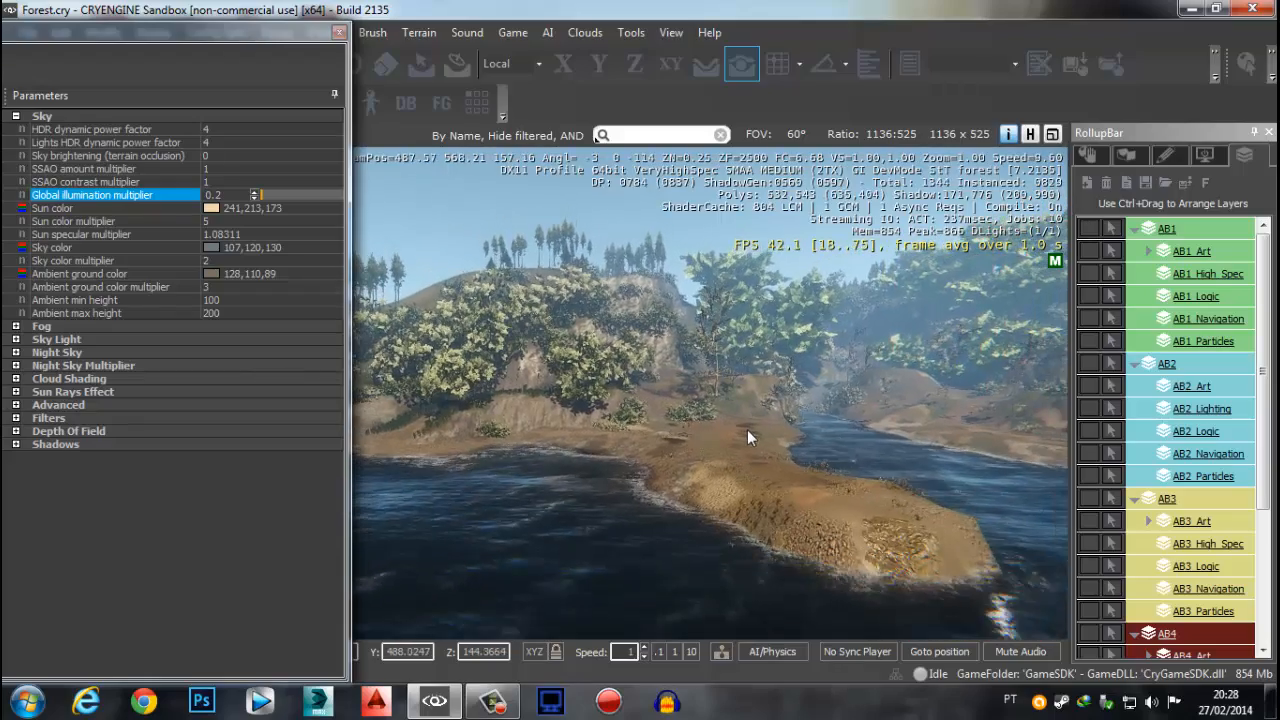
pyautogui.scroll(-10, 747, 430)
pyautogui.moveTo(744, 523); pyautogui.dragTo(669, 528, button='middle')
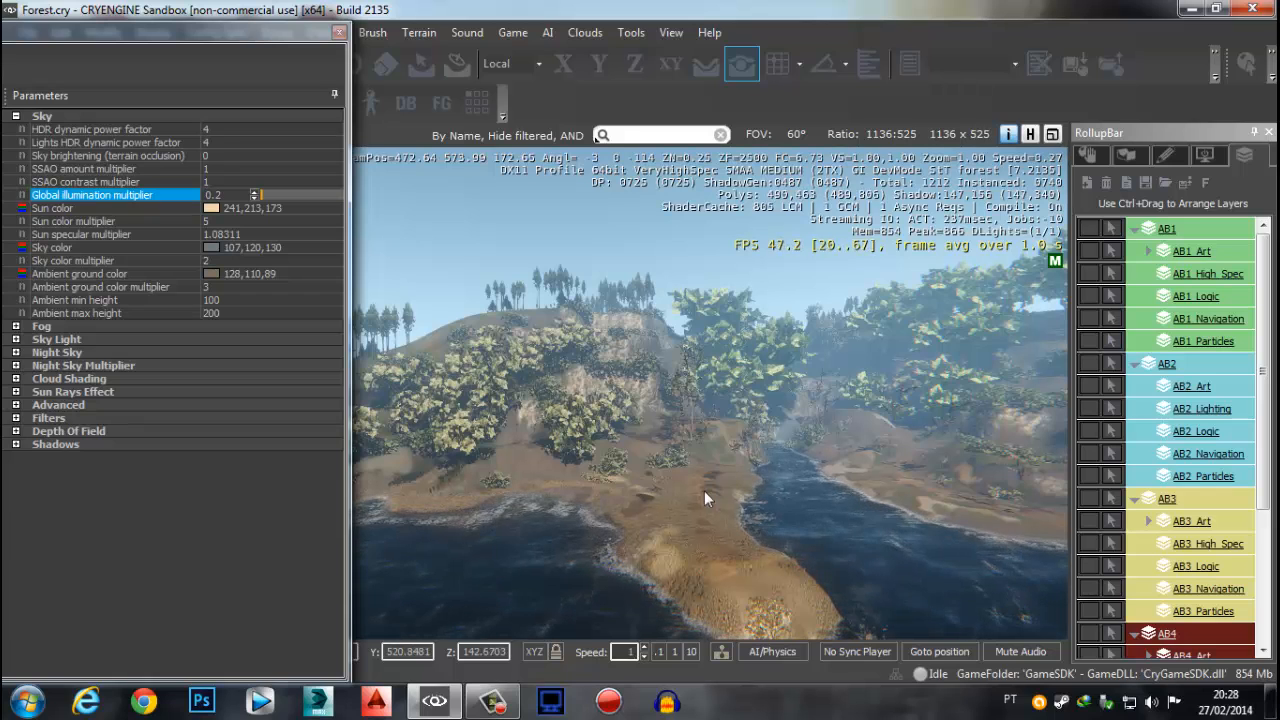
pyautogui.moveTo(848, 480); pyautogui.dragTo(828, 474, button='right')
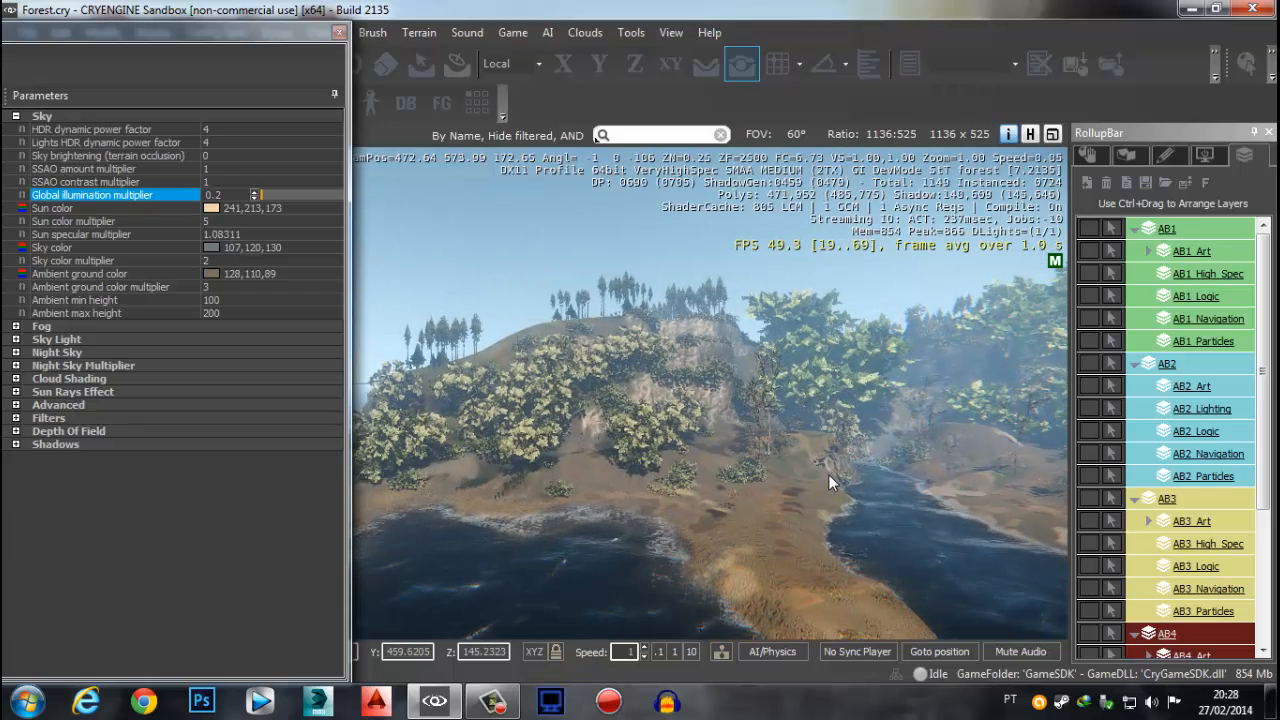
pyautogui.scroll(9, 800, 467)
pyautogui.scroll(4, 574, 434)
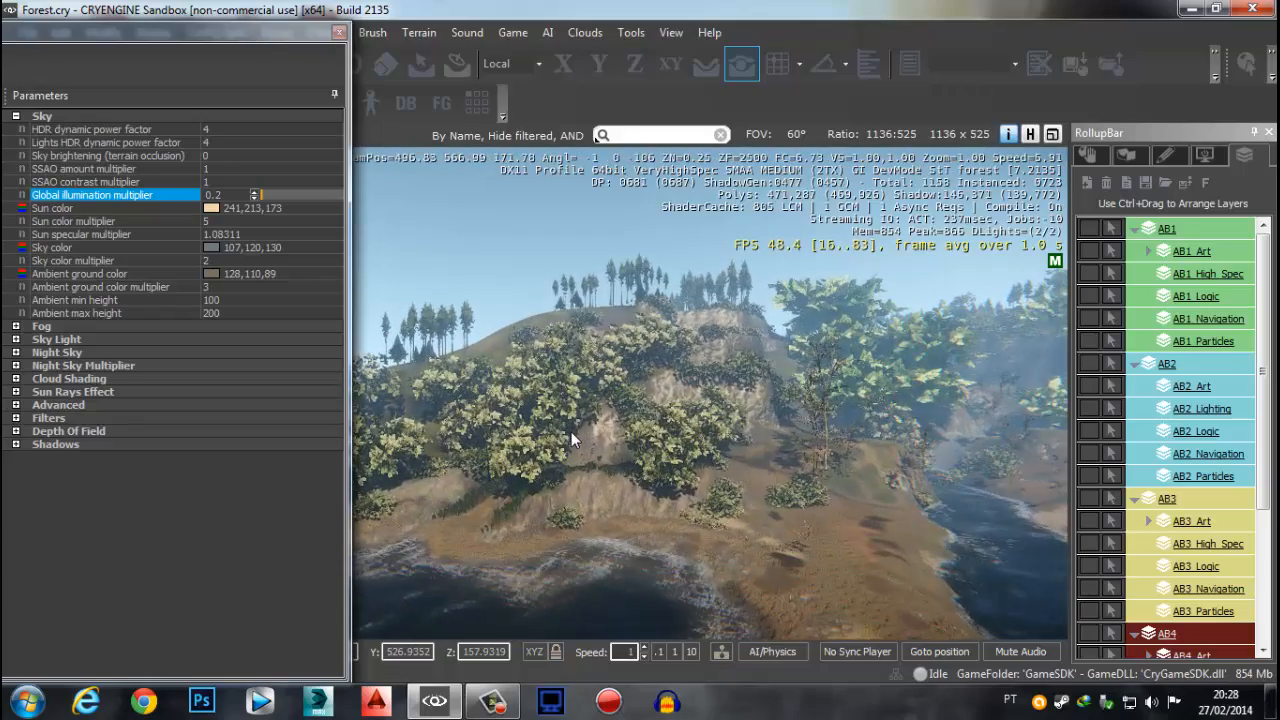
pyautogui.scroll(6, 571, 438)
pyautogui.scroll(10, 571, 438)
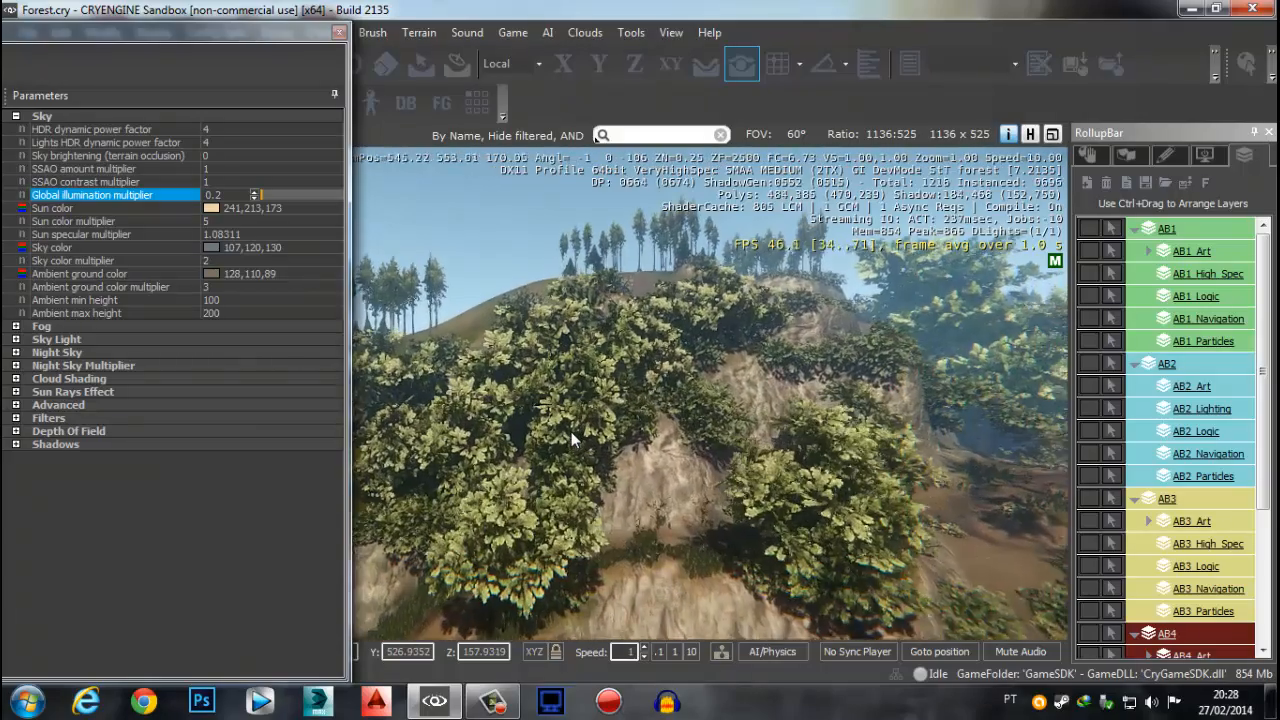
pyautogui.moveTo(571, 438); pyautogui.dragTo(481, 615, button='middle')
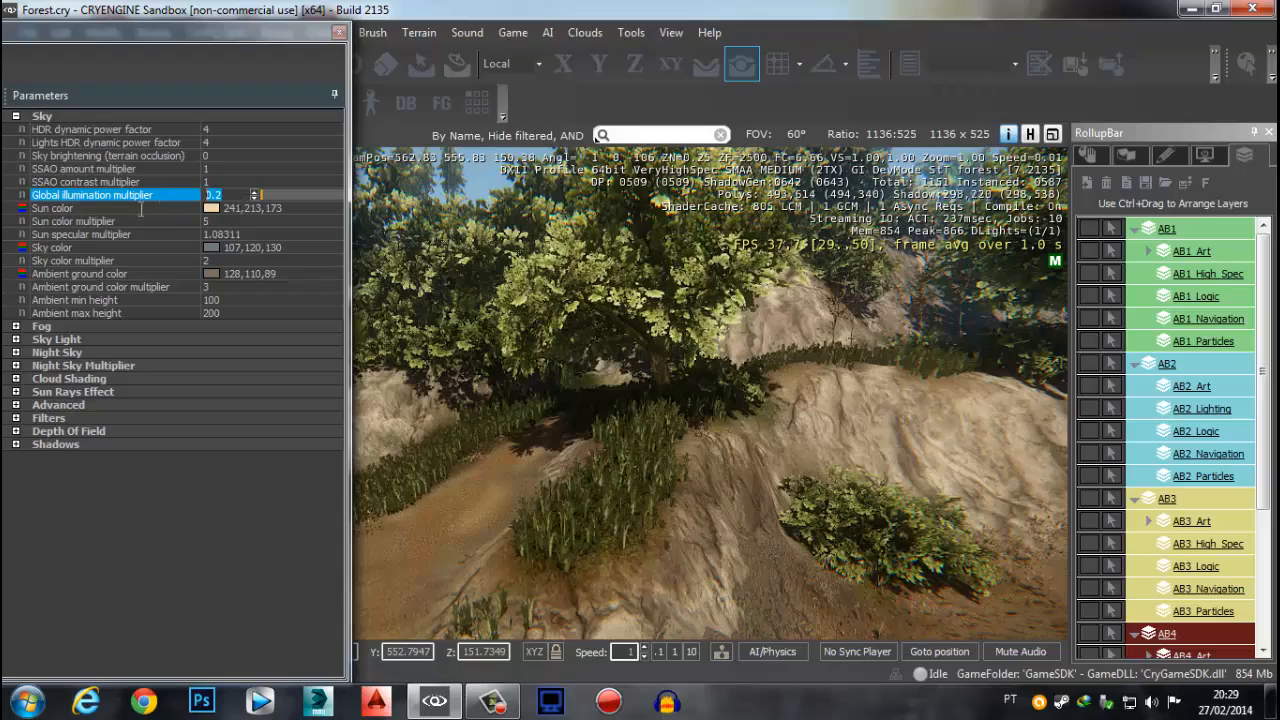
# Set the Global illumination multiplier to 75.3 and inspect the trees and grass on the slope
pyautogui.moveTo(286, 197); pyautogui.dragTo(322, 201)
pyautogui.press('w')
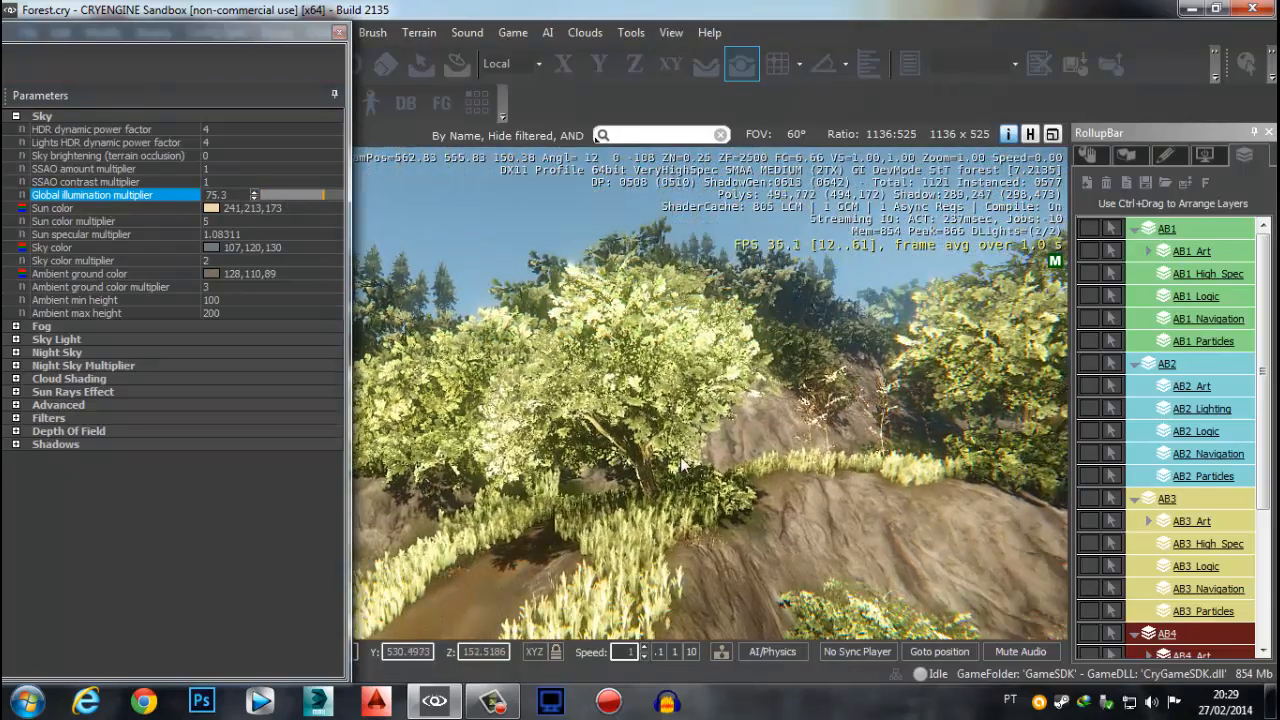
pyautogui.press('s')
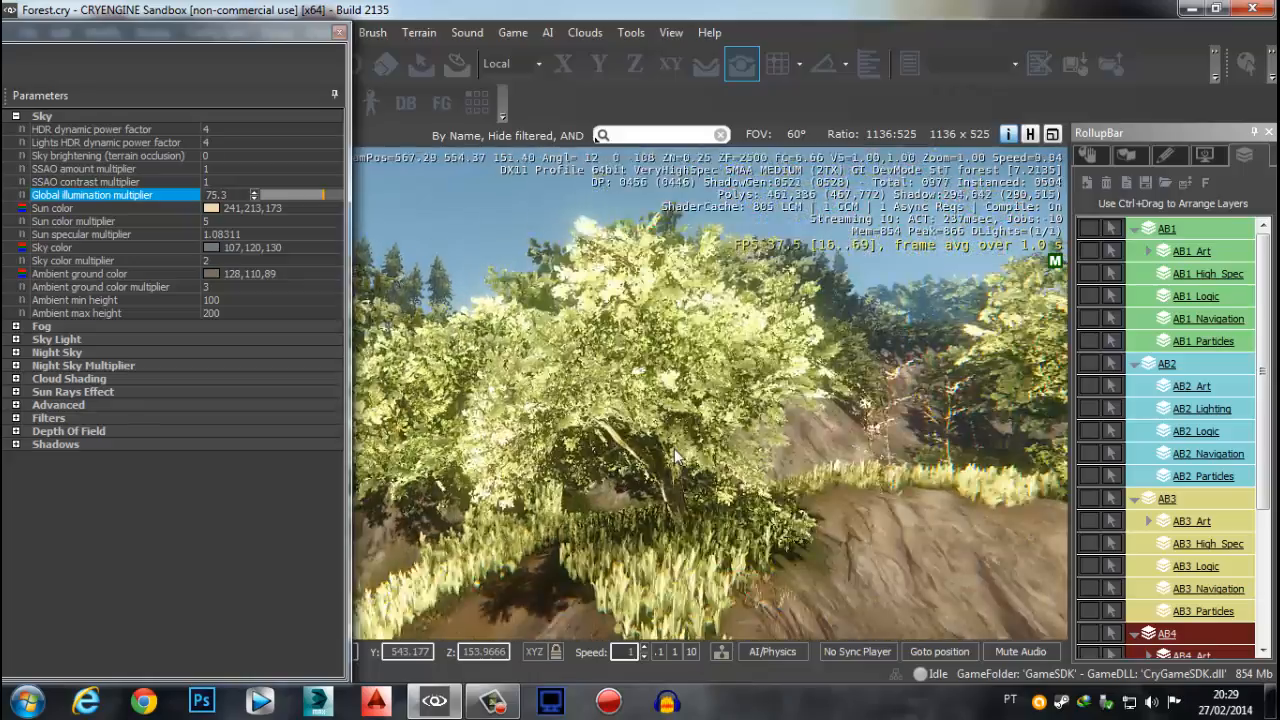
pyautogui.press('w')
pyautogui.moveTo(675, 457); pyautogui.dragTo(661, 419, button='right')
pyautogui.press('s')
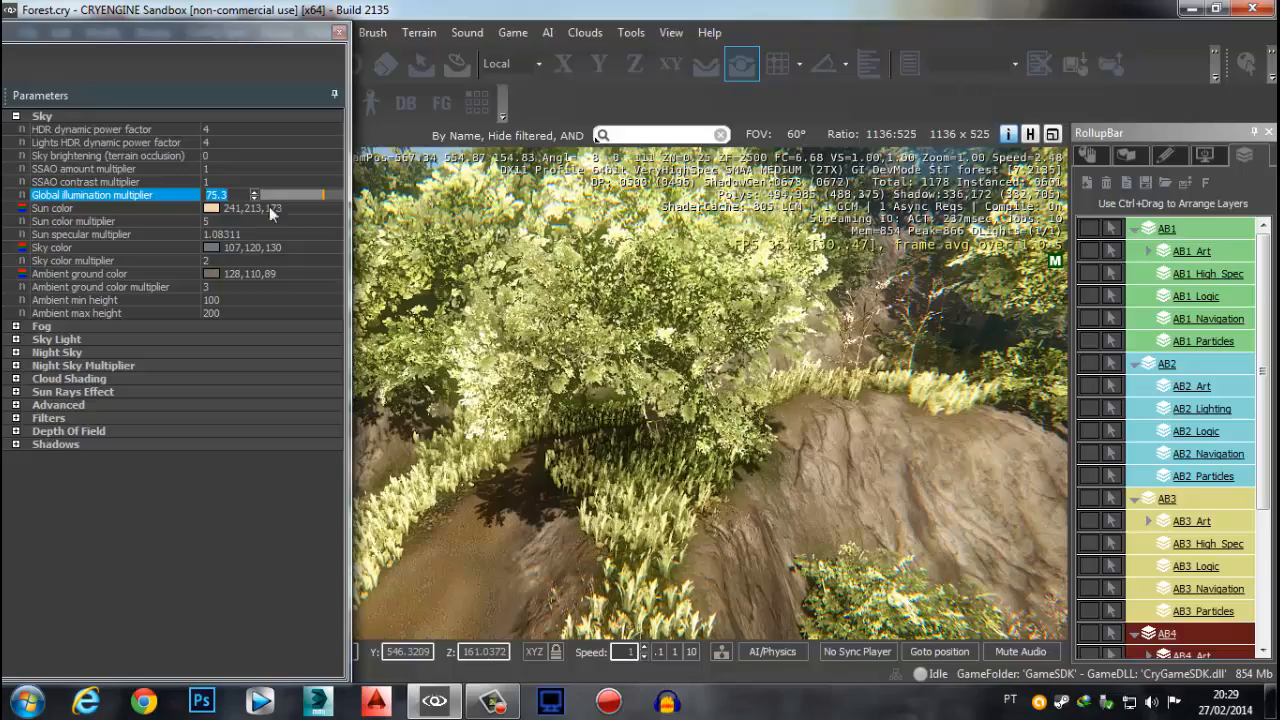
pyautogui.moveTo(660, 262); pyautogui.dragTo(646, 383, button='right')
pyautogui.press('w')
pyautogui.press('s')
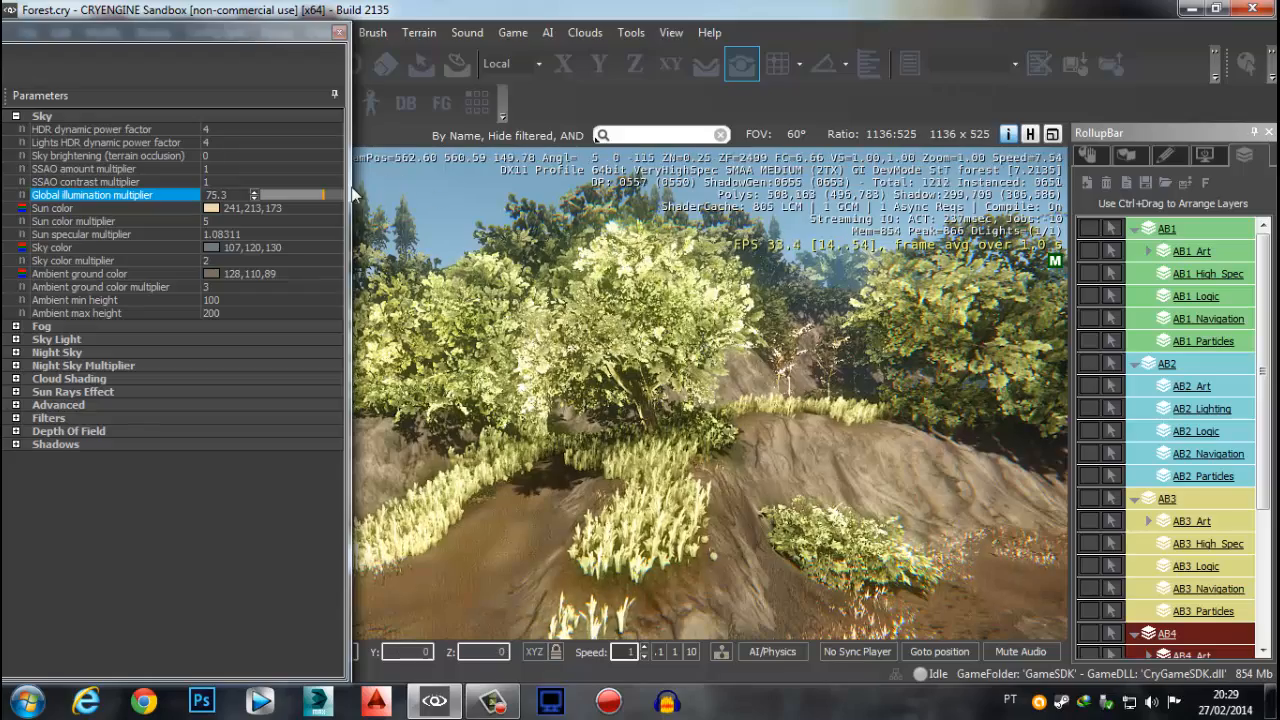
# Set the Global illumination multiplier to 30.3 and inspect the shaded grass and tree trunk at close range
pyautogui.moveTo(280, 193); pyautogui.dragTo(286, 195)
pyautogui.press('w')
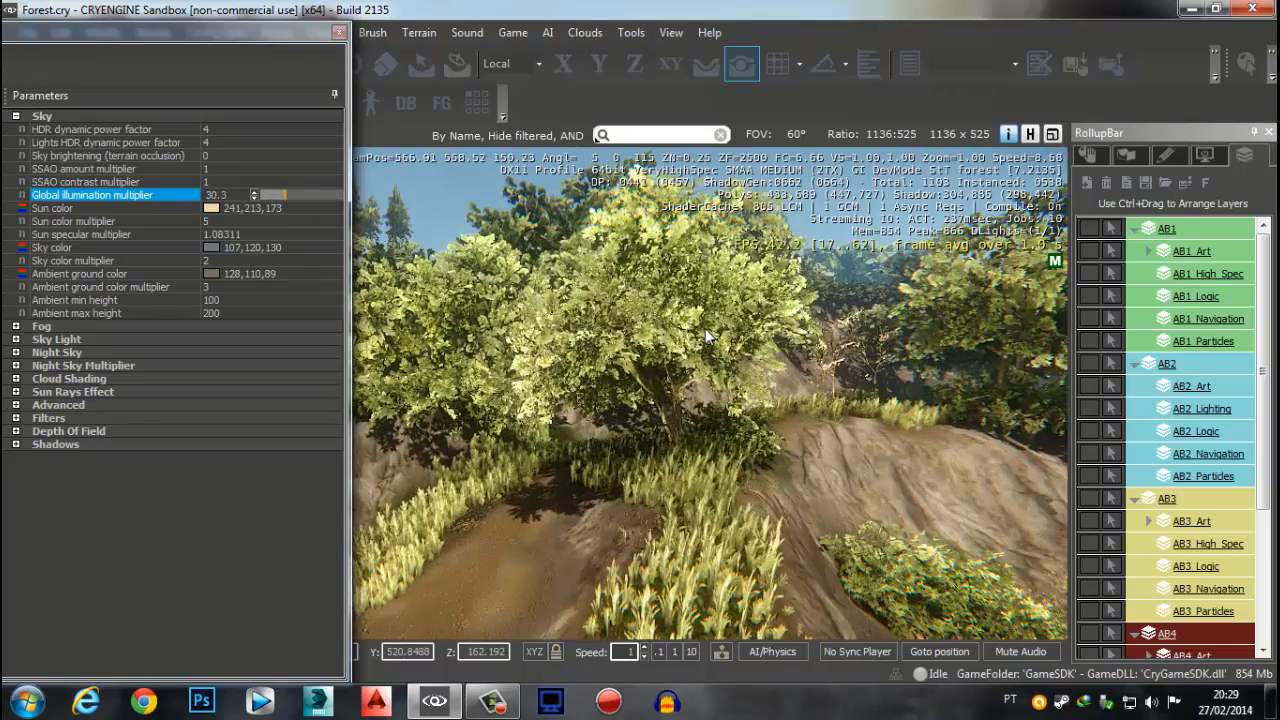
pyautogui.press('w')
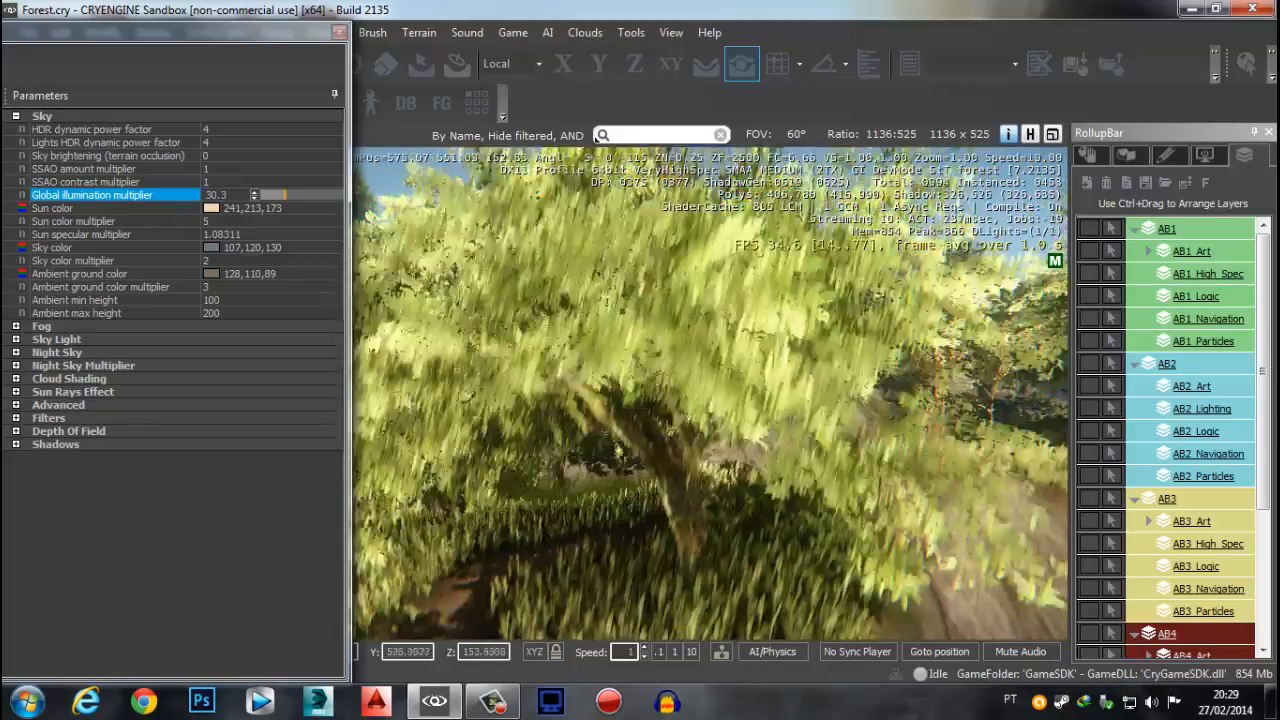
pyautogui.press('w')
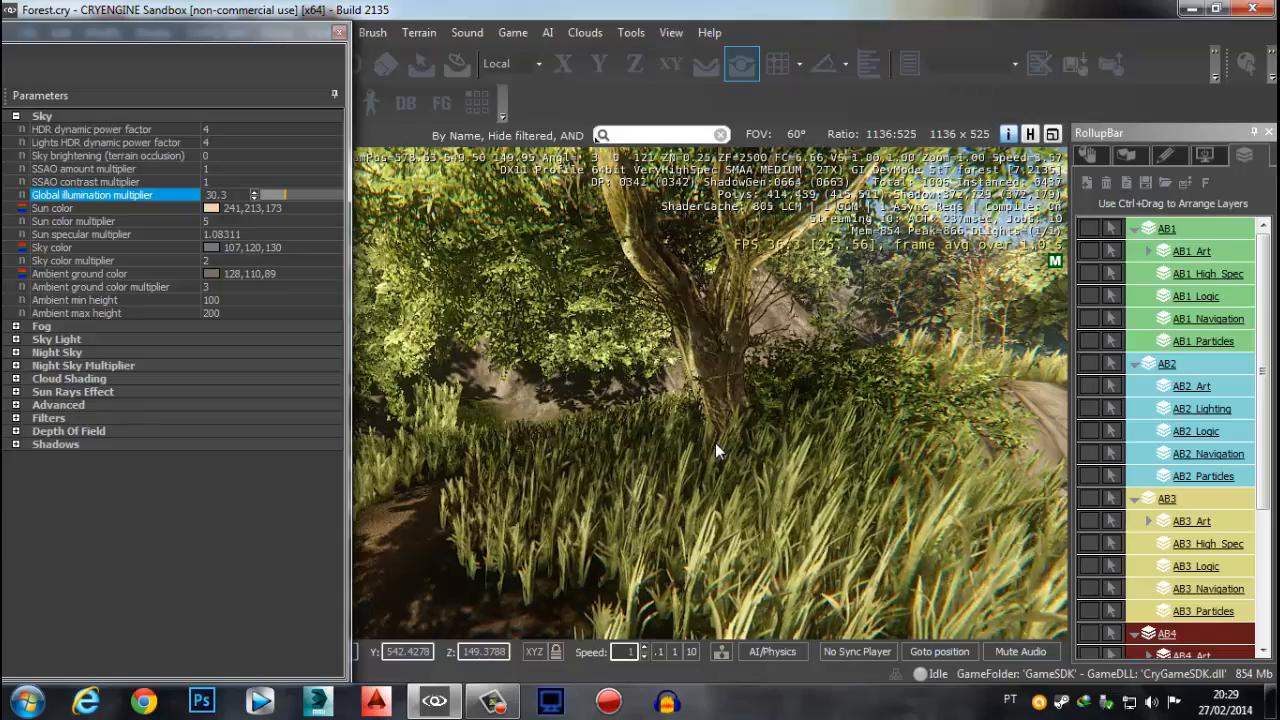
pyautogui.press('w')
pyautogui.moveTo(715, 443)
pyautogui.mouseDown(button='right')
pyautogui.moveTo(679, 423)
pyautogui.moveTo(695, 434)
pyautogui.mouseUp(button='right')
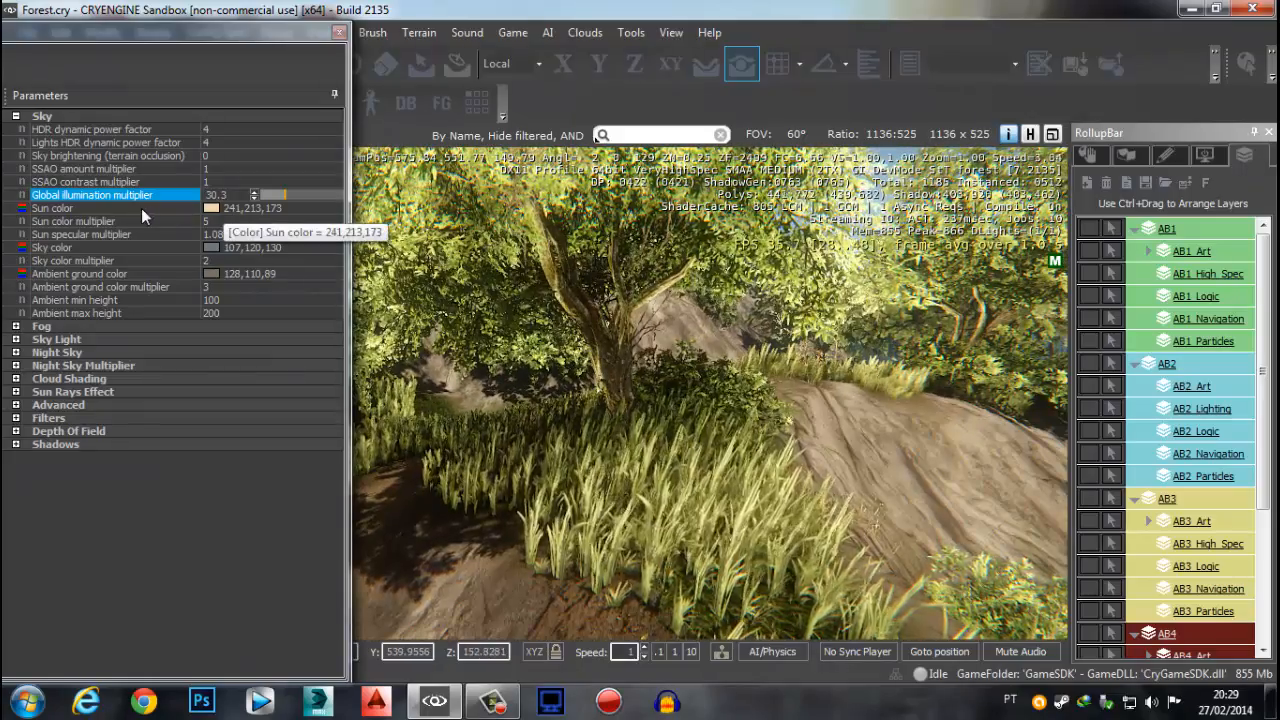
pyautogui.moveTo(665, 385); pyautogui.dragTo(695, 406, button='right')
pyautogui.press('s')
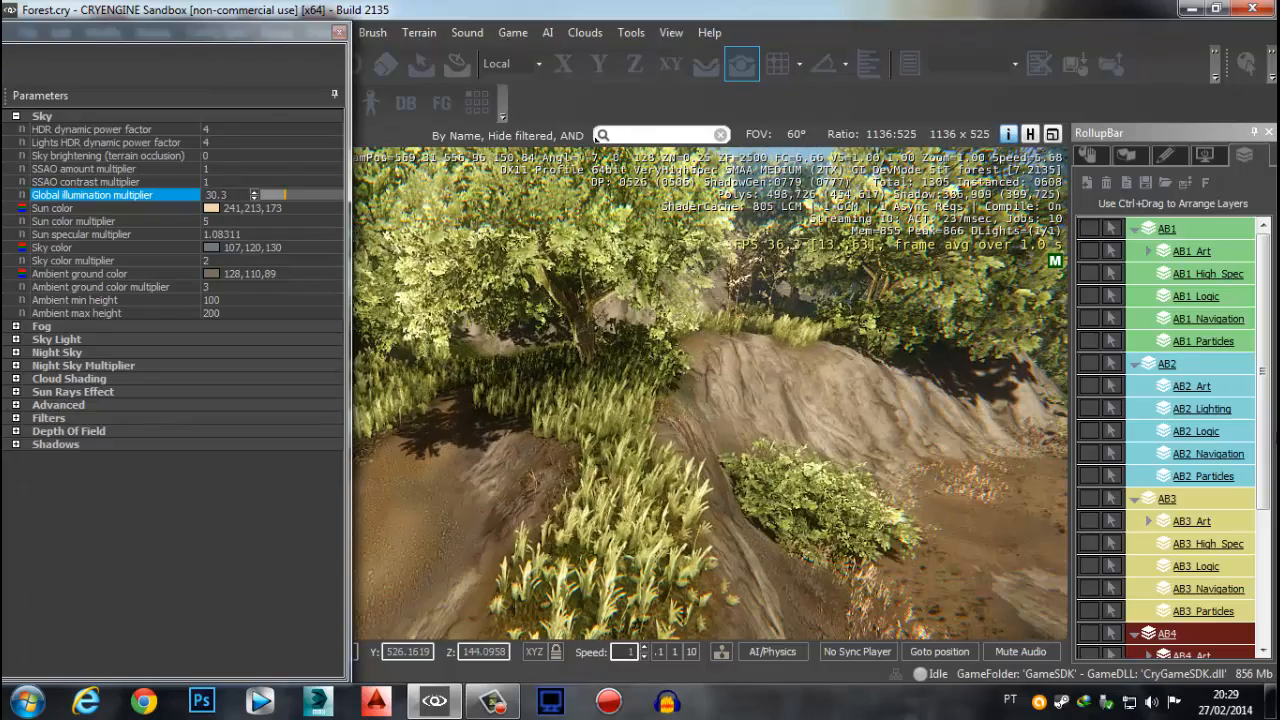
# Show the AB1, AB2 and AB3 layers with their sublayers and the AB4 layer again, facing the coast
pyautogui.moveTo(1090, 276); pyautogui.dragTo(1092, 382)
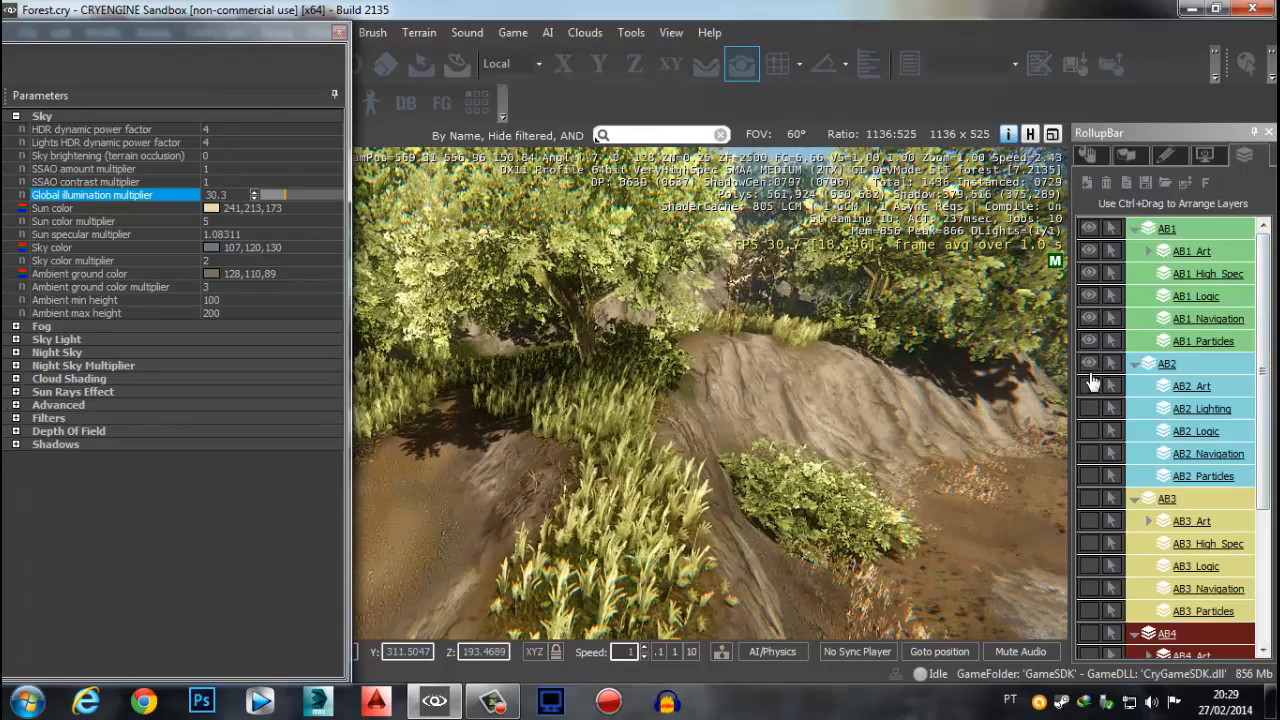
pyautogui.moveTo(1093, 505); pyautogui.dragTo(1097, 602)
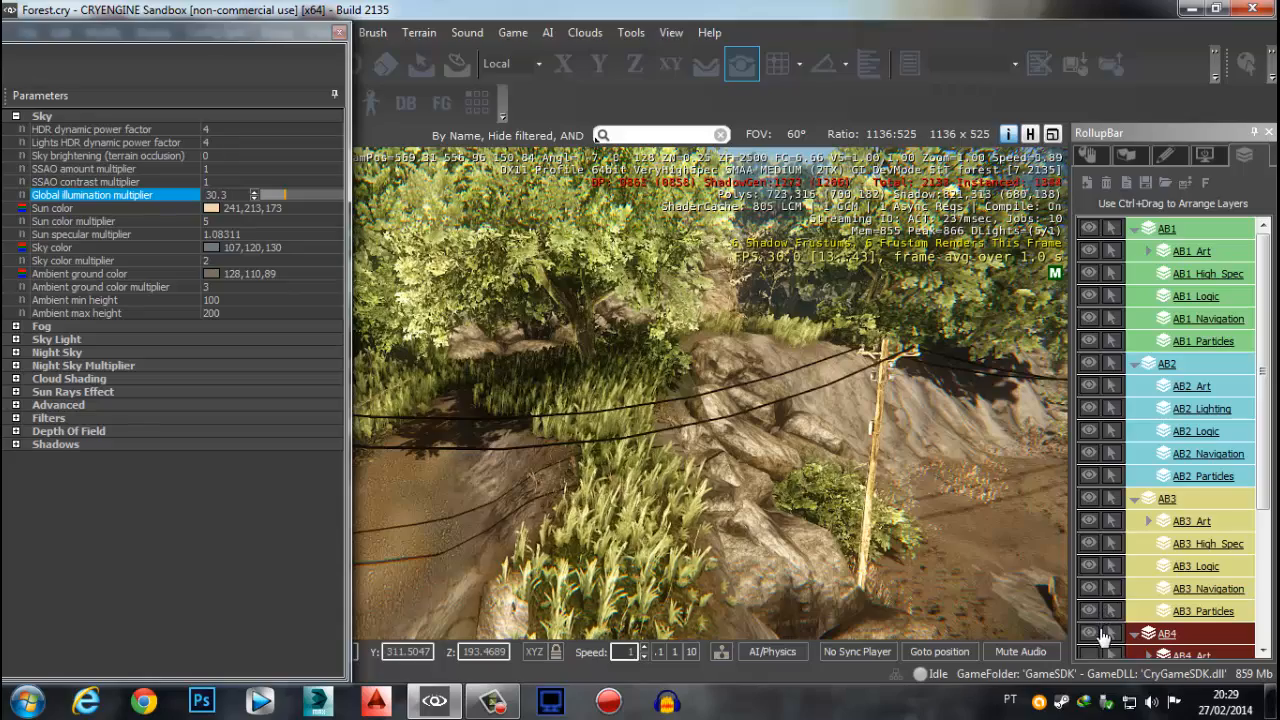
pyautogui.moveTo(943, 507); pyautogui.dragTo(705, 515, button='right')
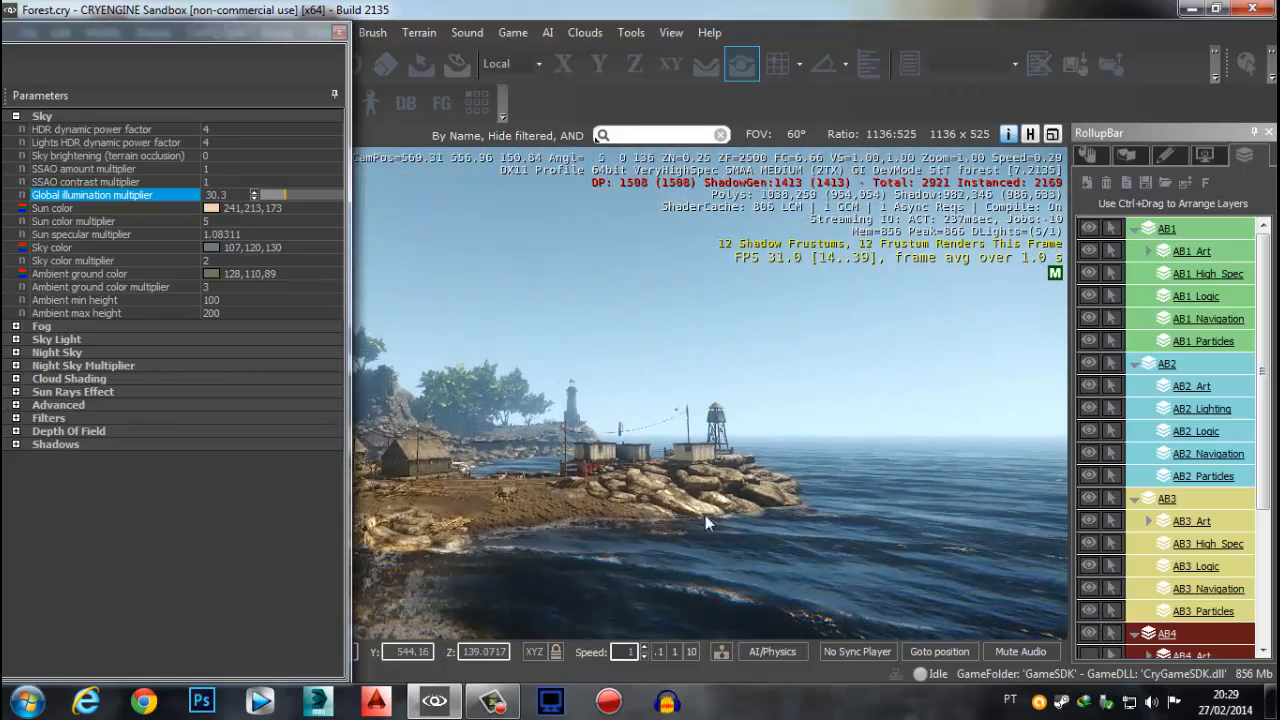
# Examine the global illumination effect on the fishing village and the white boat, from afar and on deck
pyautogui.press('w')
pyautogui.moveTo(614, 503); pyautogui.dragTo(603, 470, button='right')
pyautogui.press('w')
pyautogui.press('s')
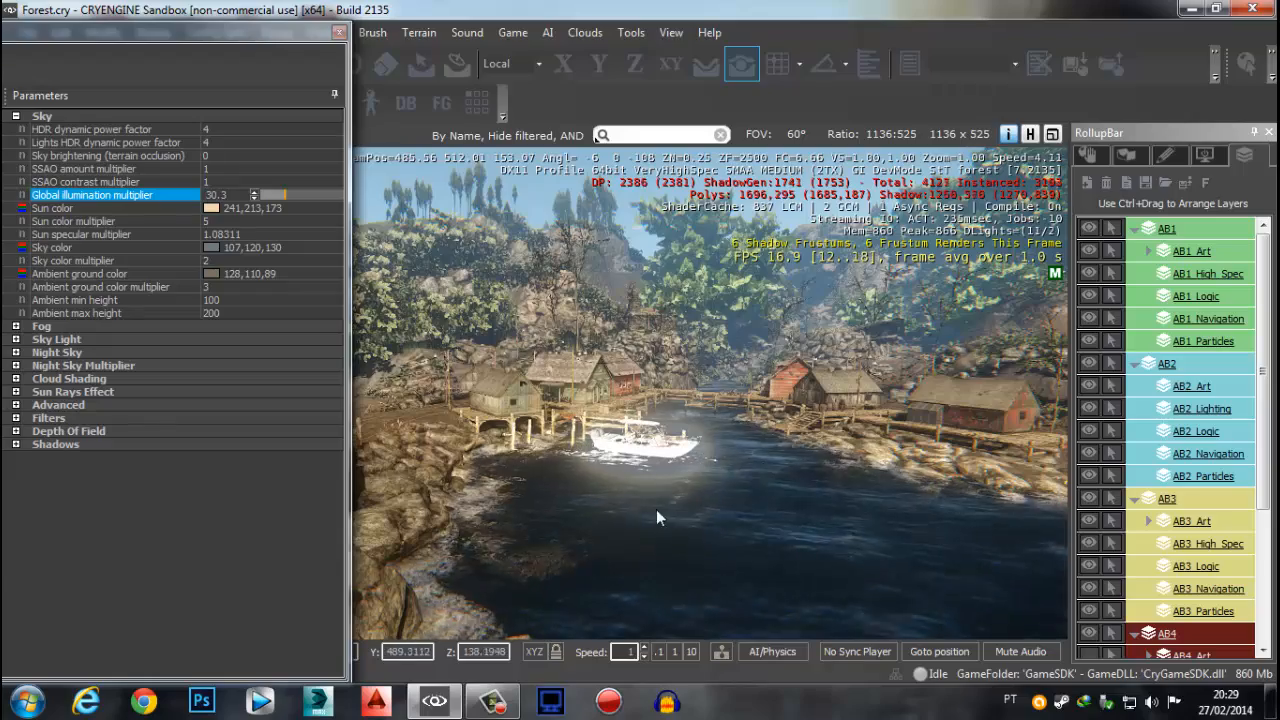
pyautogui.moveTo(656, 509); pyautogui.dragTo(672, 512, button='right')
pyautogui.press('w')
pyautogui.press('w')
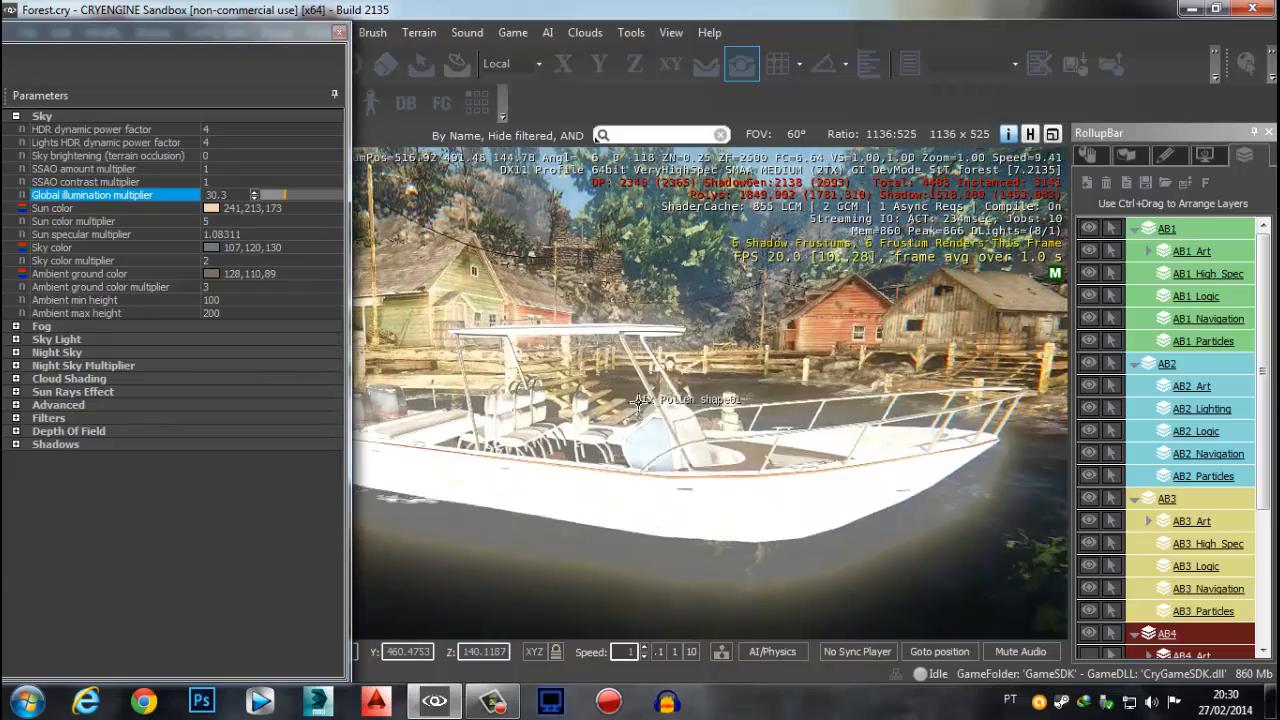
pyautogui.press('w')
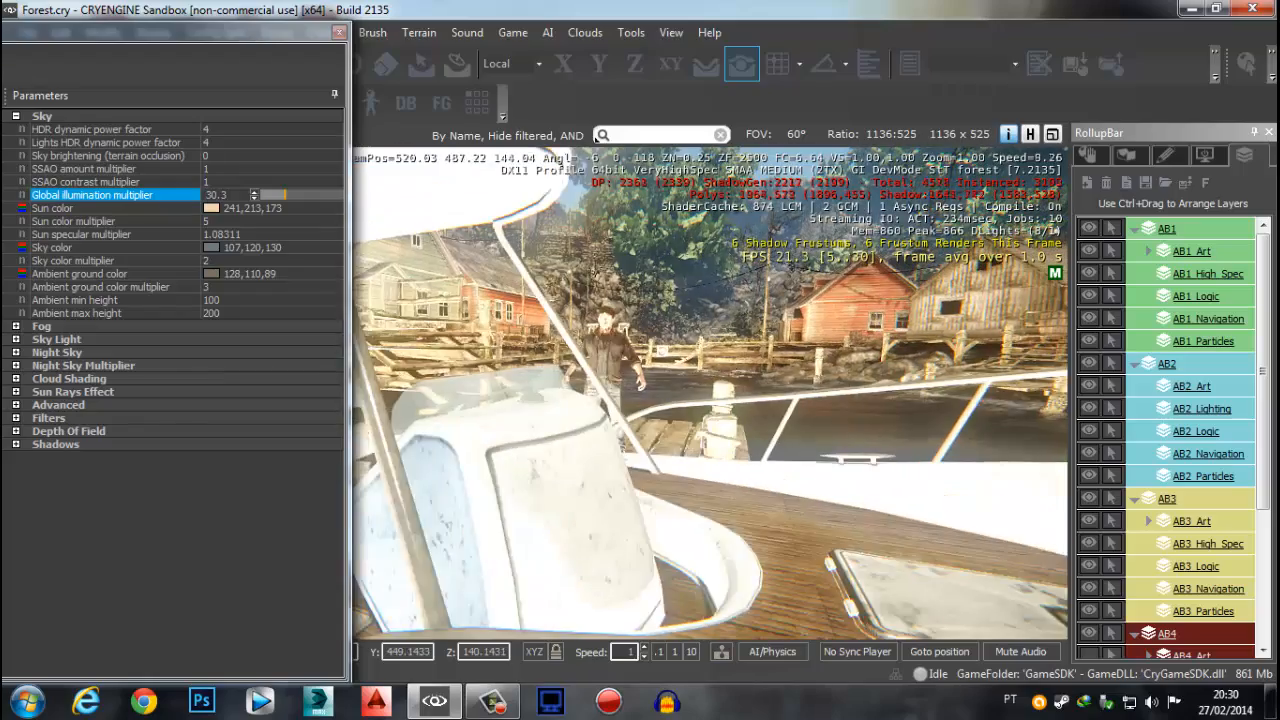
# Set the Global illumination multiplier to 0.6 and inspect the white boat's hull from the water
pyautogui.press('w')
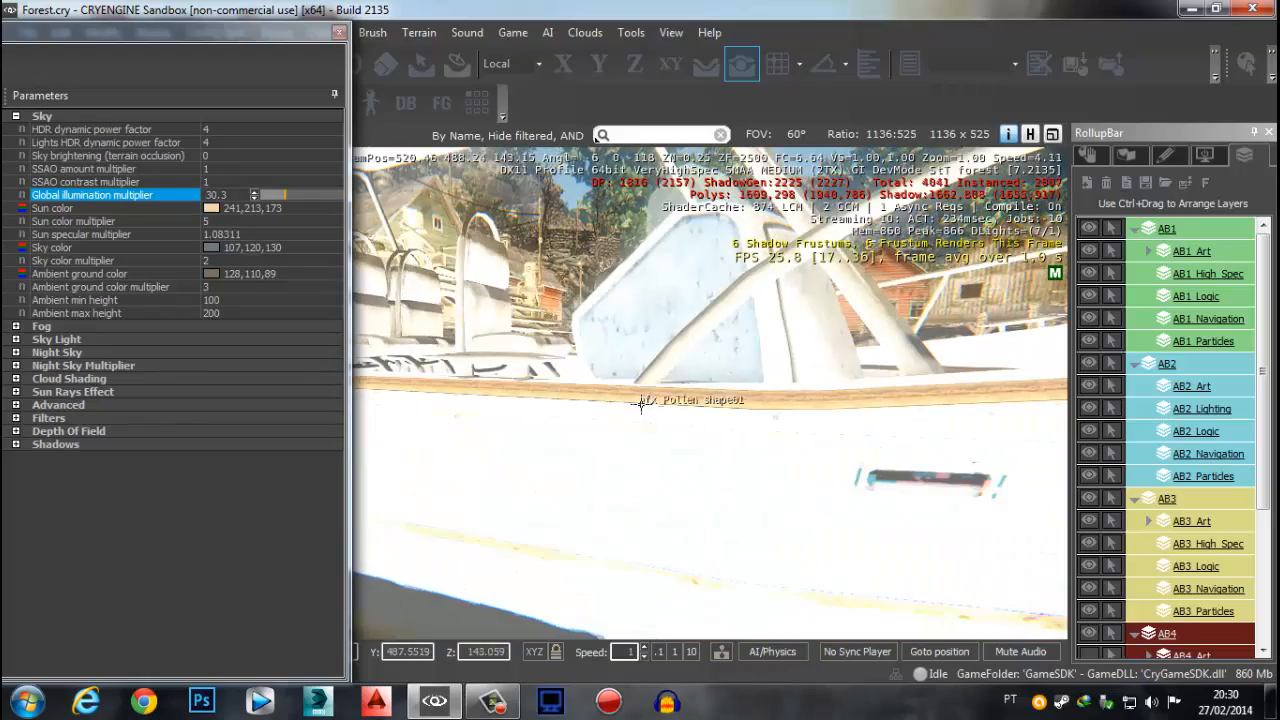
pyautogui.press('s')
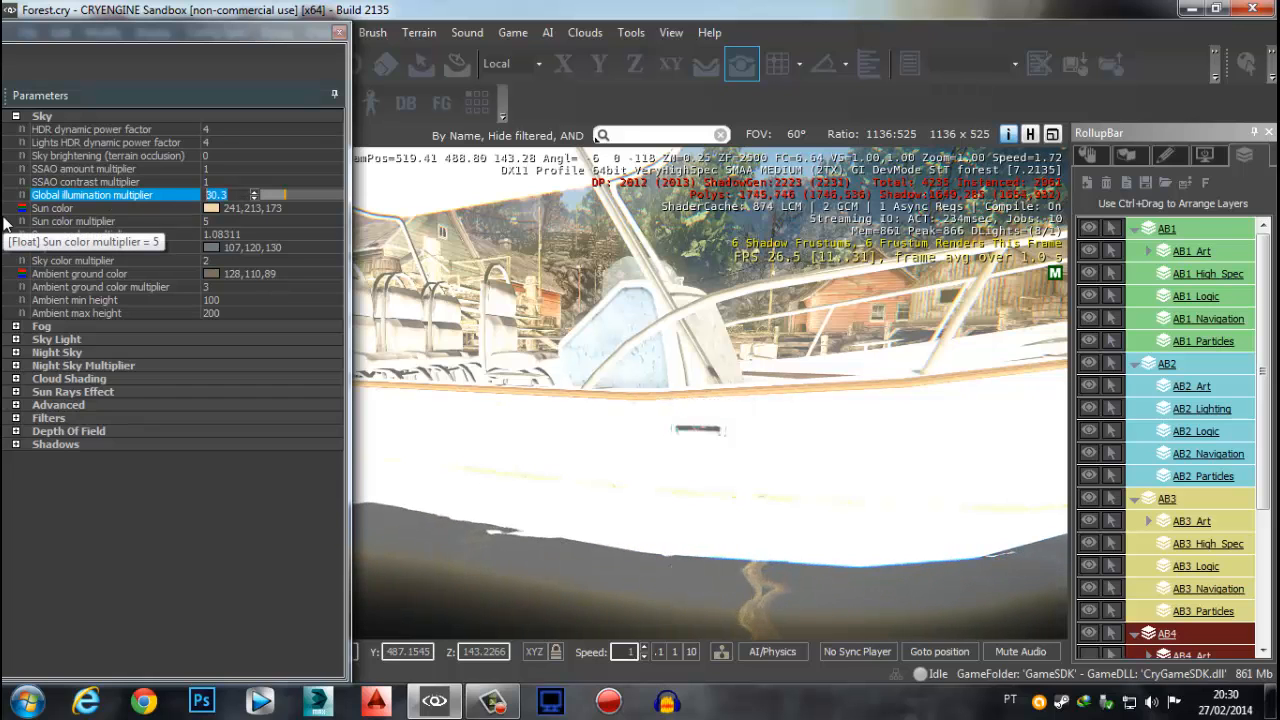
pyautogui.write('.6')
pyautogui.press('Return')
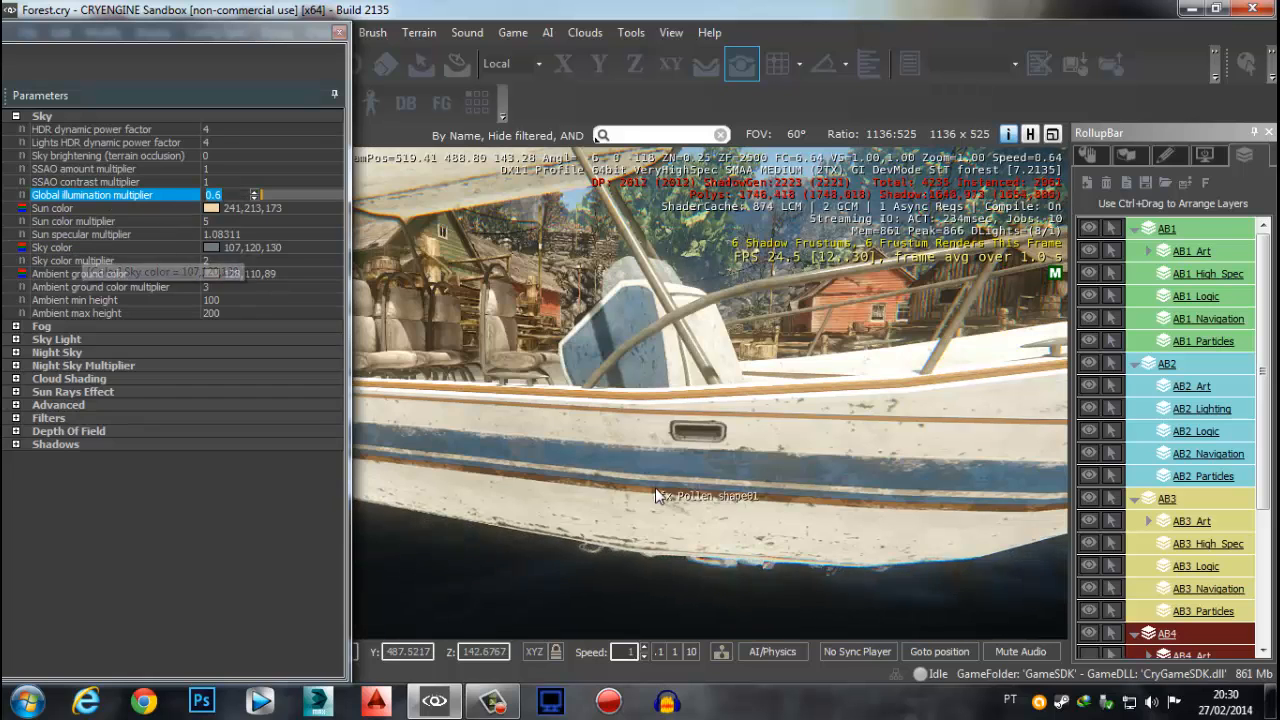
pyautogui.moveTo(657, 495); pyautogui.dragTo(649, 491, button='right')
pyautogui.moveTo(657, 495); pyautogui.dragTo(661, 515, button='middle')
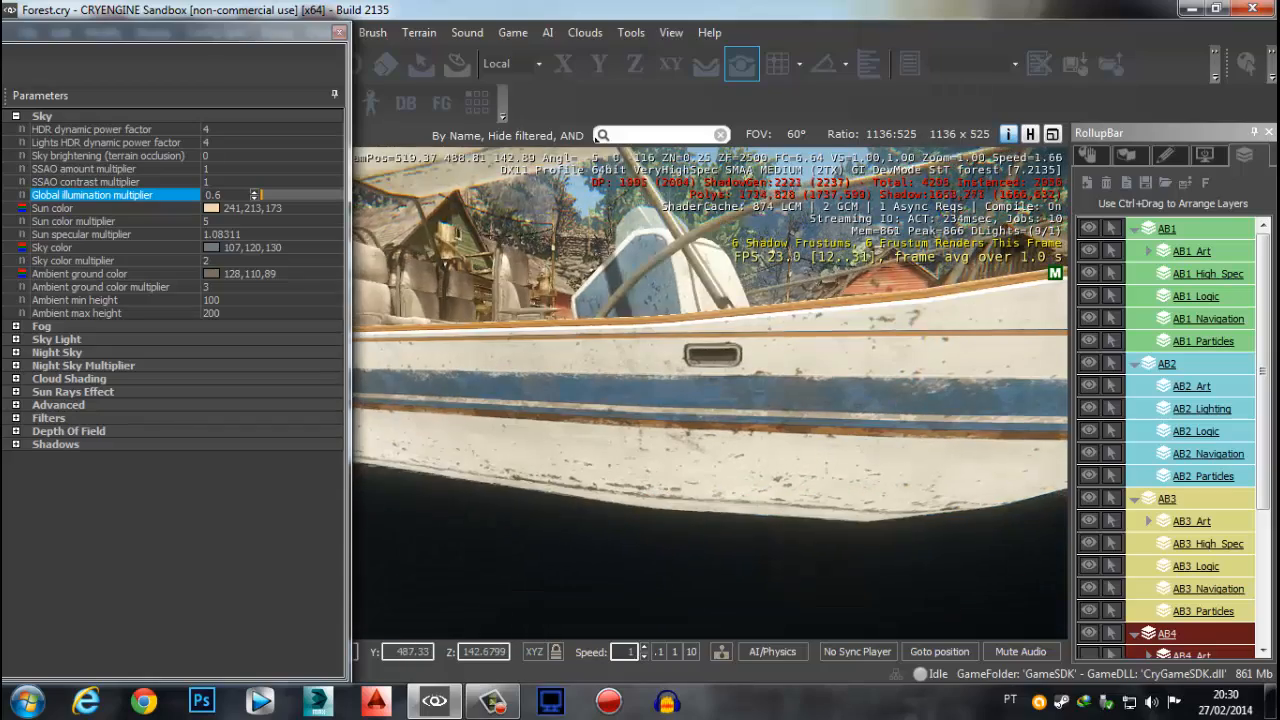
pyautogui.moveTo(632, 428); pyautogui.dragTo(652, 394, button='middle')
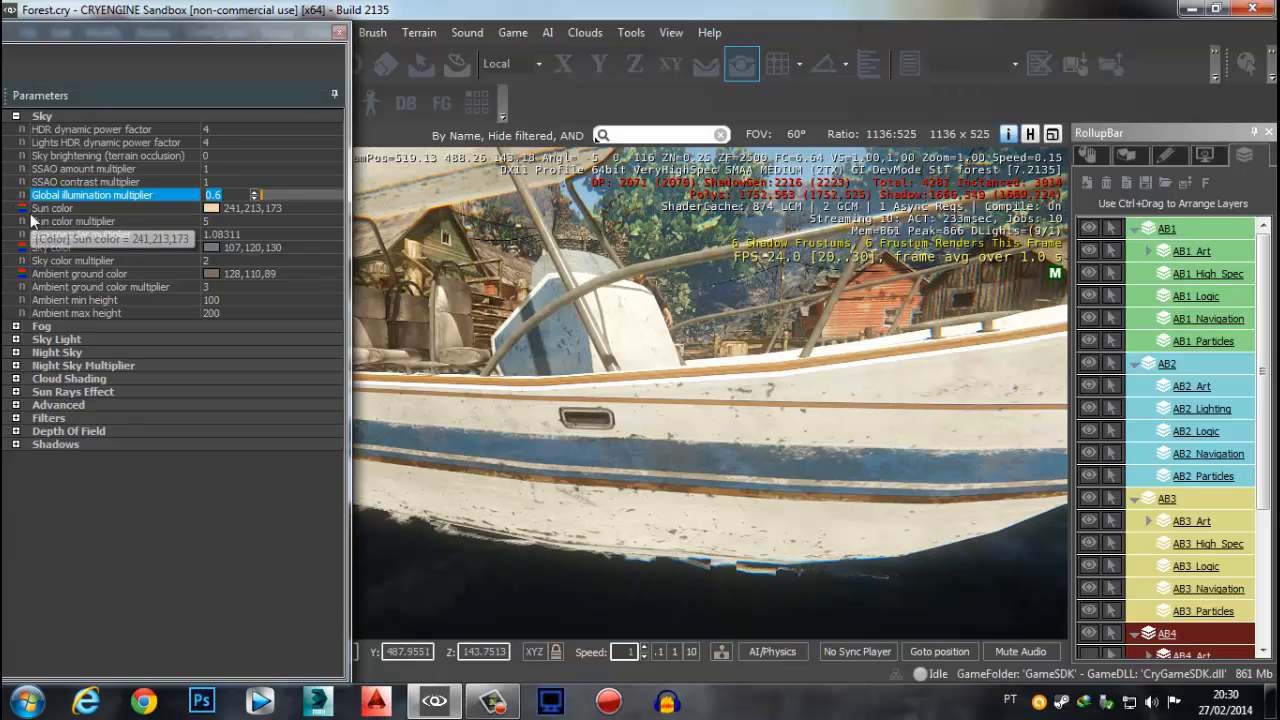
# Set the Global illumination multiplier to 0.2 and compare the lighting on the boat's hull and console
pyautogui.write('0.2')
pyautogui.press('Return')
pyautogui.moveTo(828, 505); pyautogui.dragTo(514, 295, button='right')
# Set the Global illumination multiplier back to 0.6 and check the boat and its canopy
pyautogui.moveTo(235, 197); pyautogui.dragTo(79, 203)
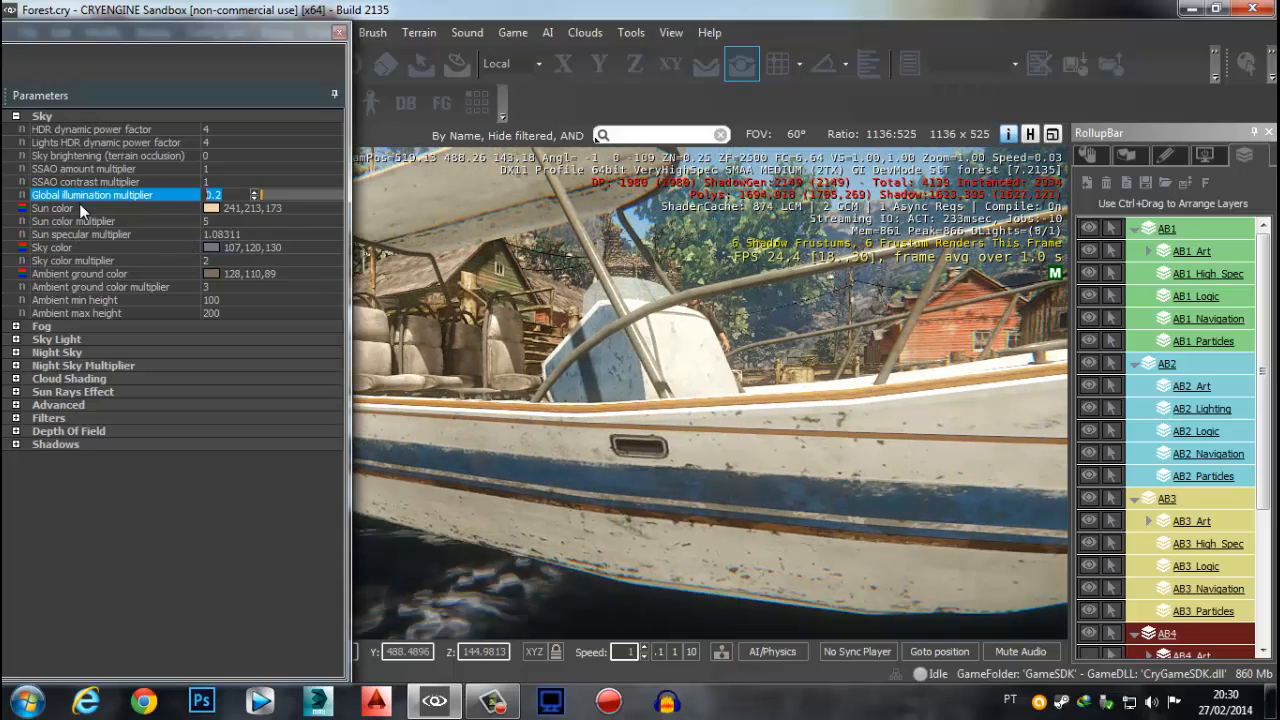
pyautogui.write('0.6')
pyautogui.press('Return')
pyautogui.moveTo(597, 423); pyautogui.dragTo(621, 397, button='right')
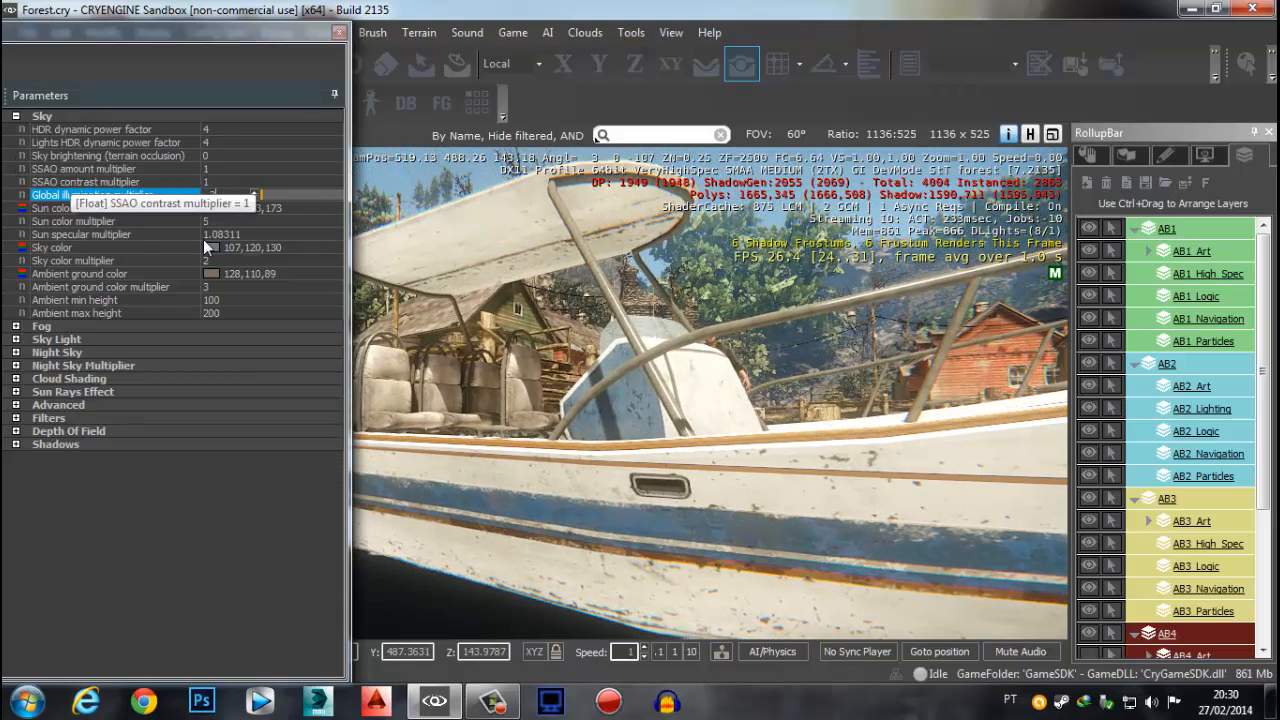
# Try the Global illumination multiplier at 0.2 and 0.3 on the boat view
pyautogui.press('Return')
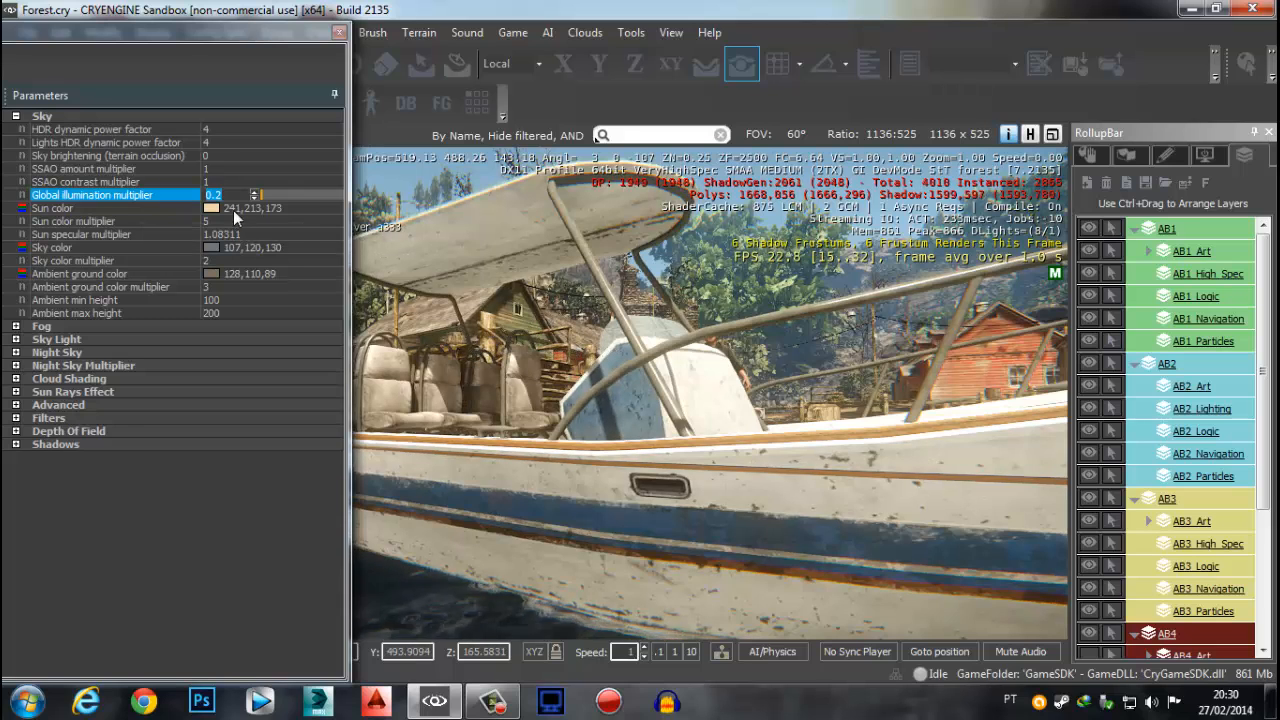
pyautogui.press('Return')
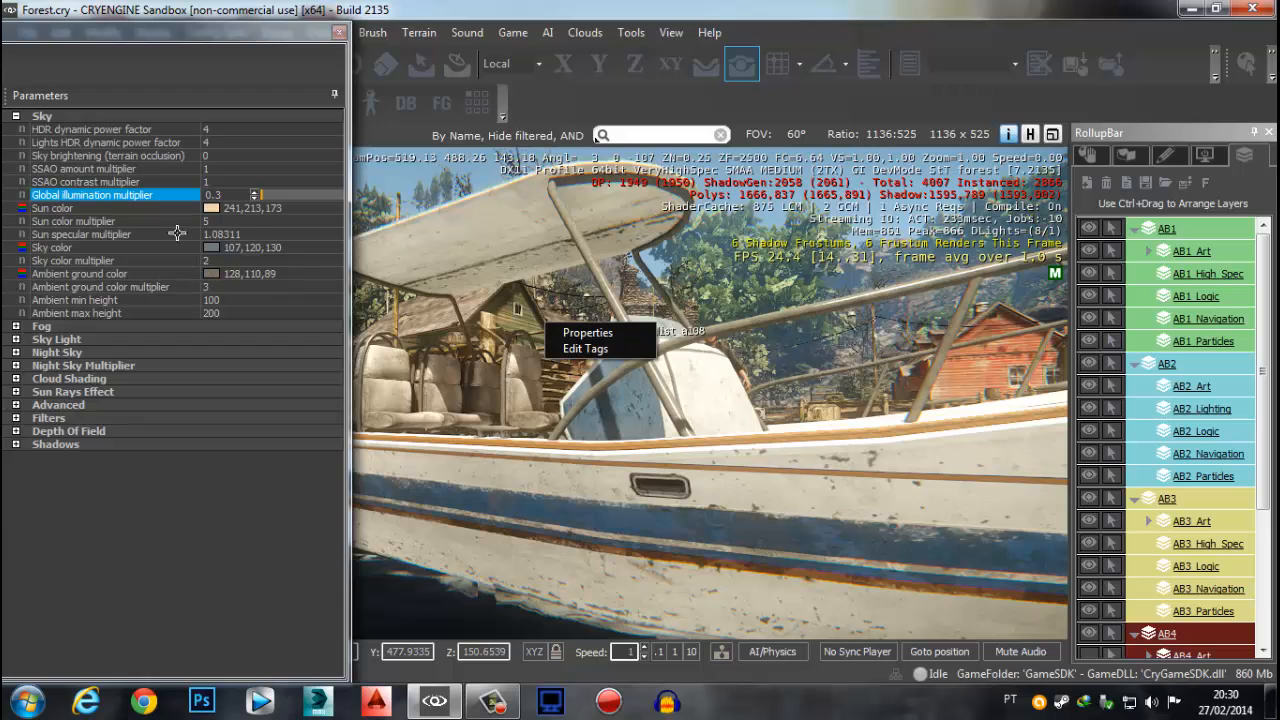
pyautogui.click(235, 212)
# Set the Global illumination multiplier to 0.2 and view the boat and the fishing village from afar
pyautogui.click(234, 198)
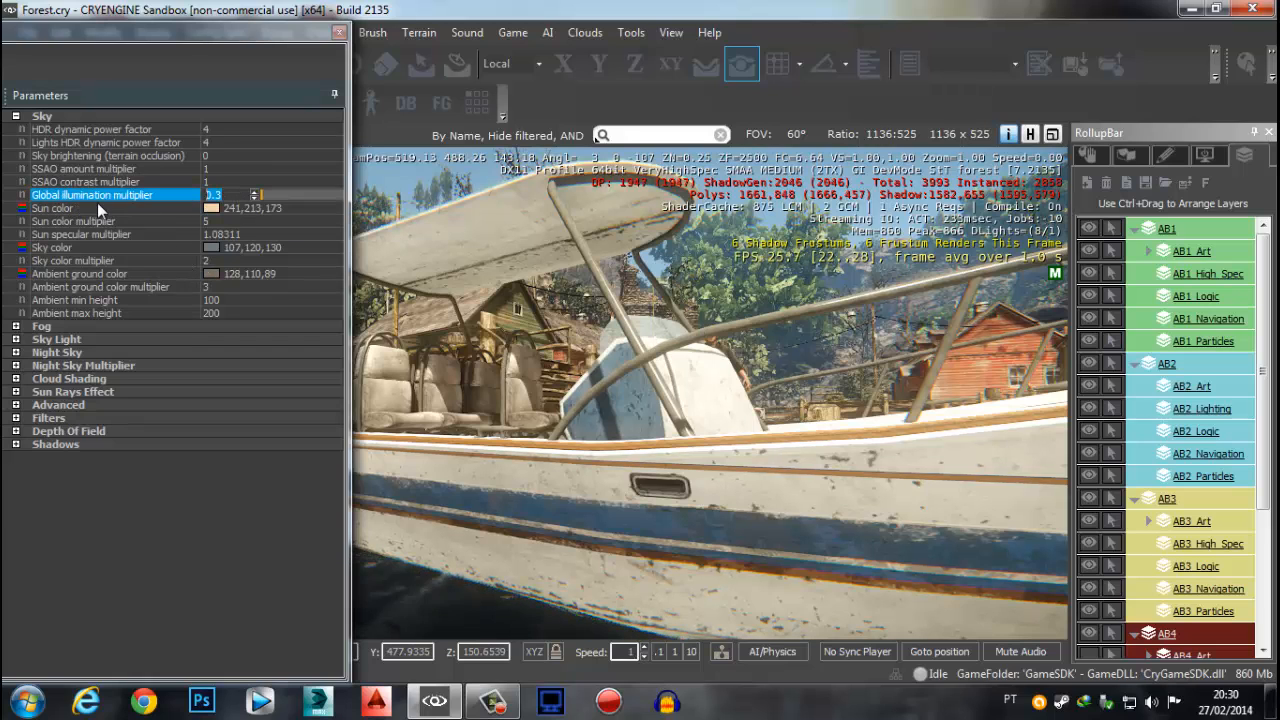
pyautogui.write('.2')
pyautogui.press('Return')
pyautogui.scroll(-5, 649, 520)
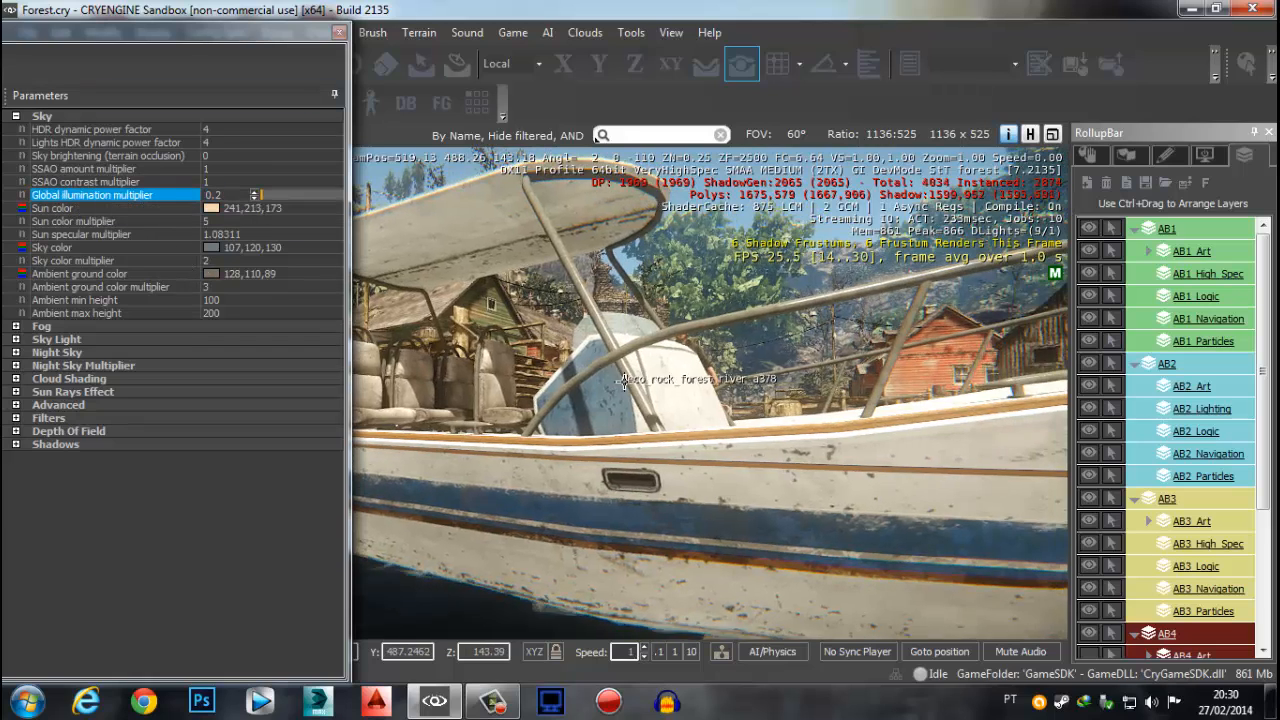
pyautogui.moveTo(649, 520); pyautogui.dragTo(550, 415, button='middle')
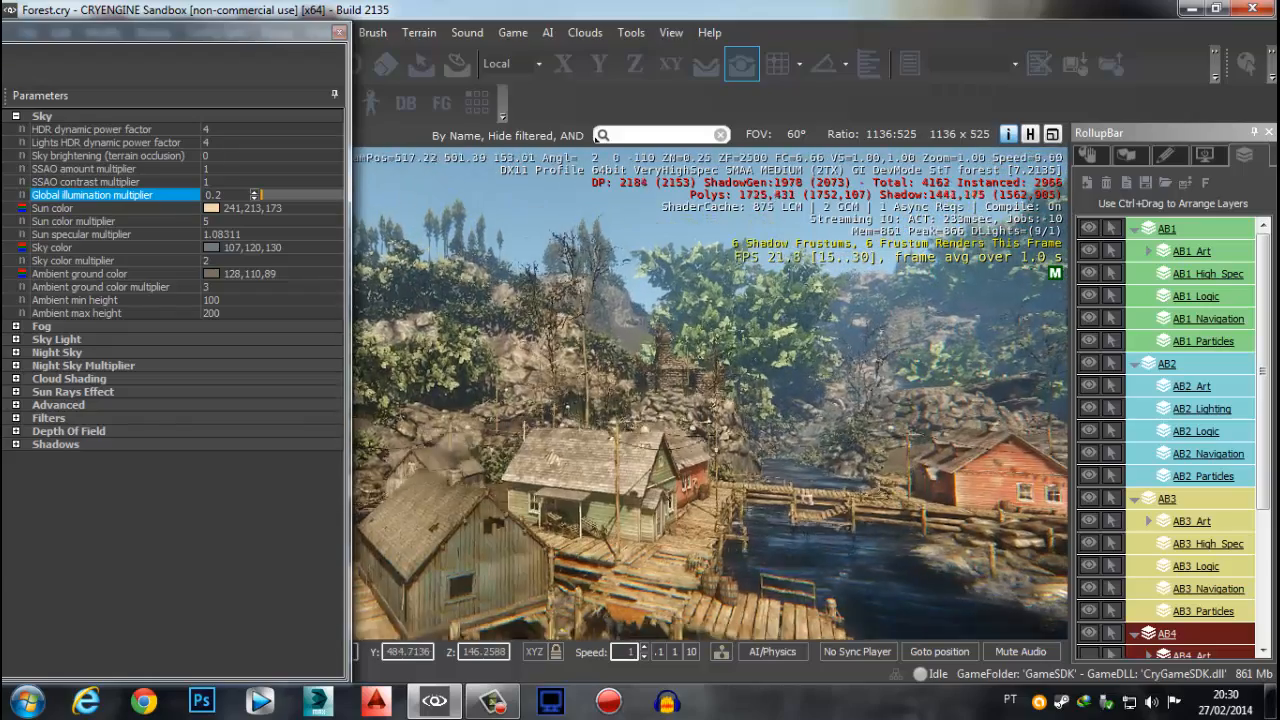
pyautogui.scroll(-5, 658, 524)
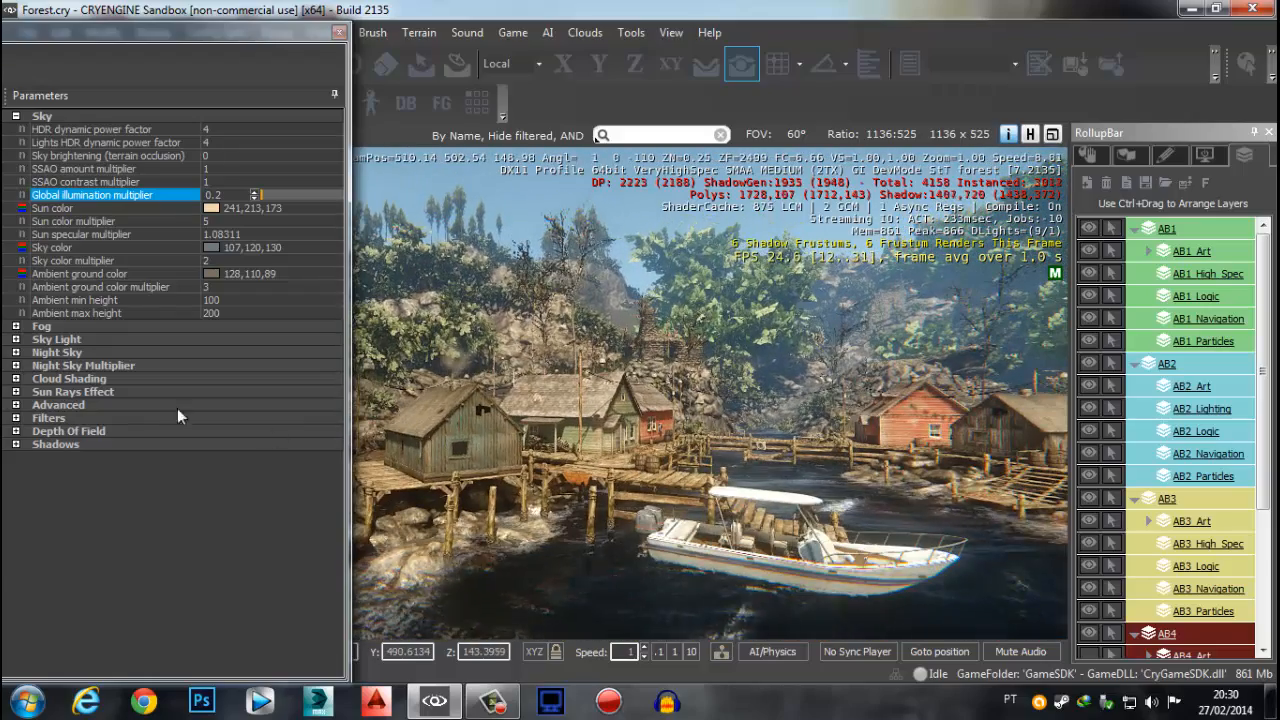
# Select the Sun color parameter and examine the sunlight on the boat, the village houses and the wooden pier
pyautogui.click(100, 207)
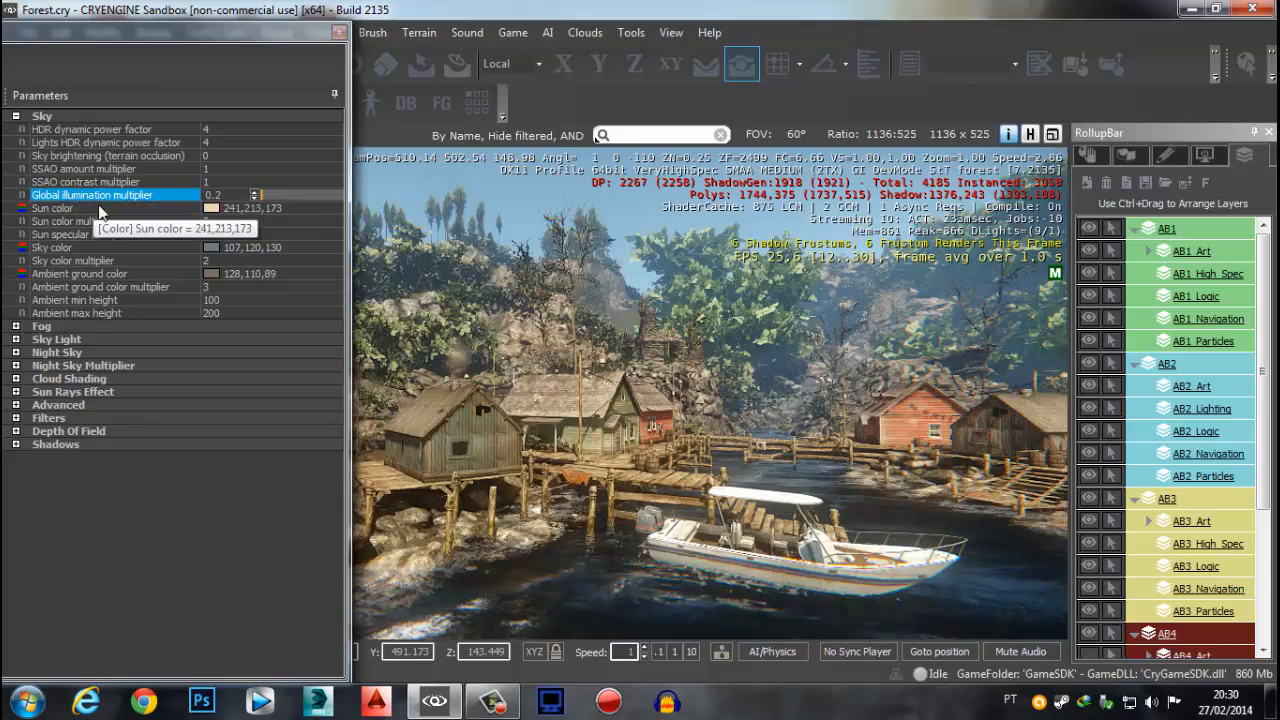
pyautogui.scroll(-5, 592, 384)
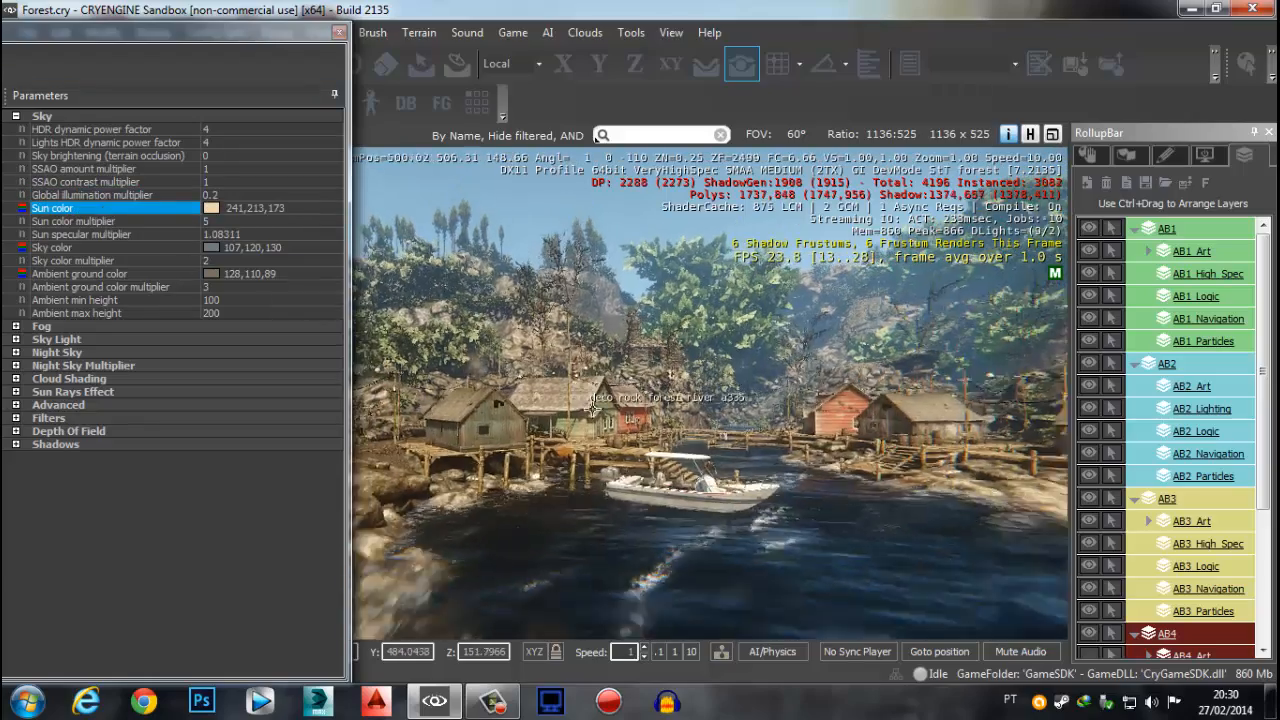
pyautogui.moveTo(592, 384); pyautogui.dragTo(556, 386, button='middle')
pyautogui.scroll(6, 590, 410)
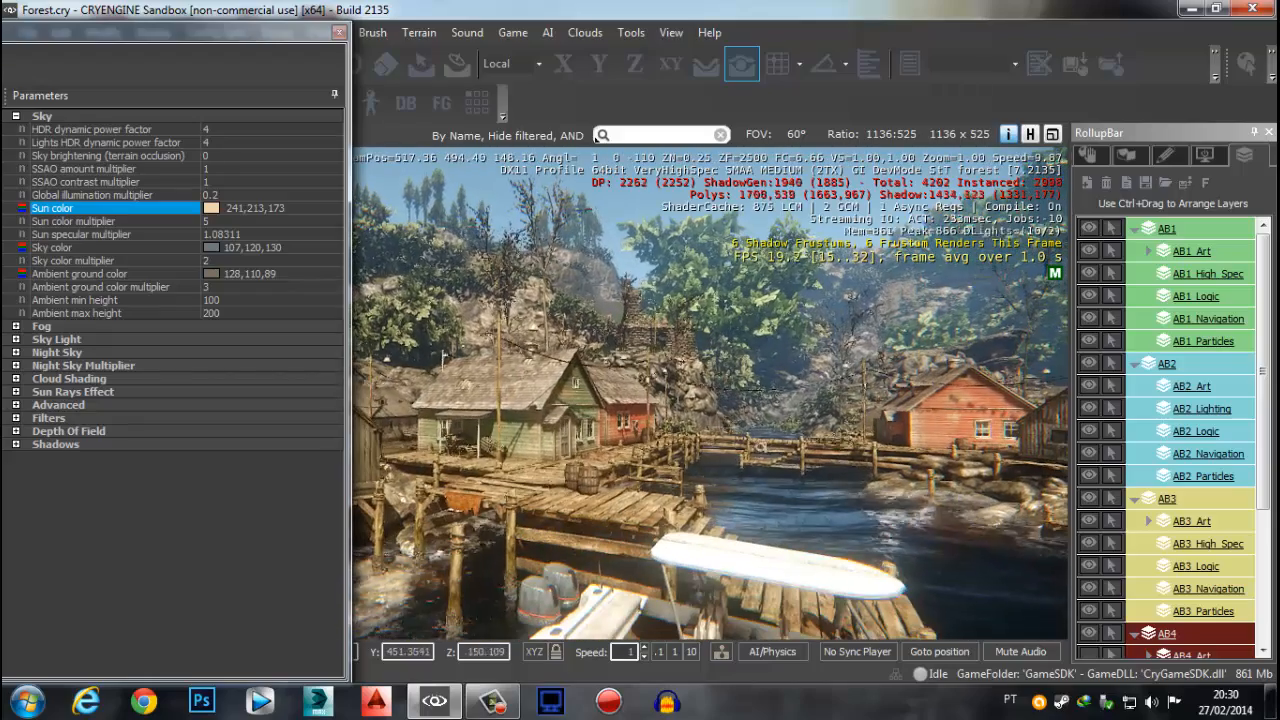
pyautogui.moveTo(720, 530); pyautogui.dragTo(708, 515, button='middle')
pyautogui.scroll(-4, 707, 506)
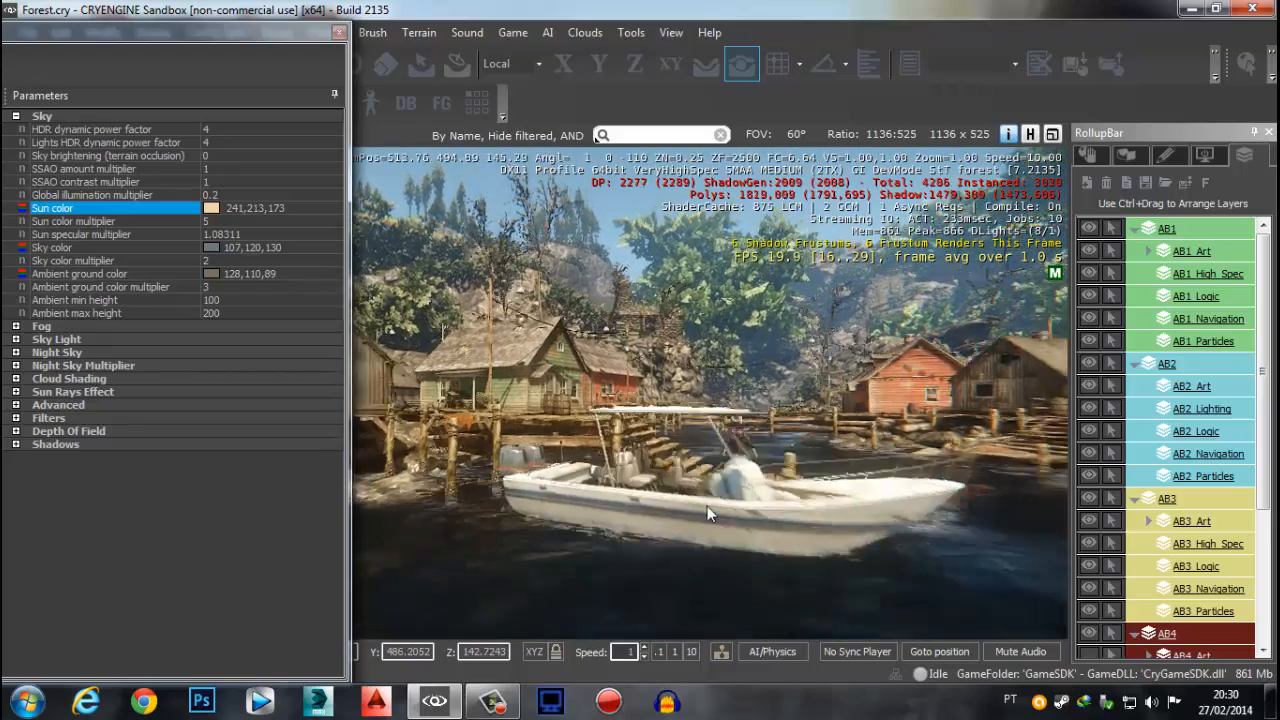
pyautogui.scroll(3, 645, 462)
pyautogui.moveTo(644, 456); pyautogui.dragTo(660, 470, button='middle')
pyautogui.scroll(4, 662, 471)
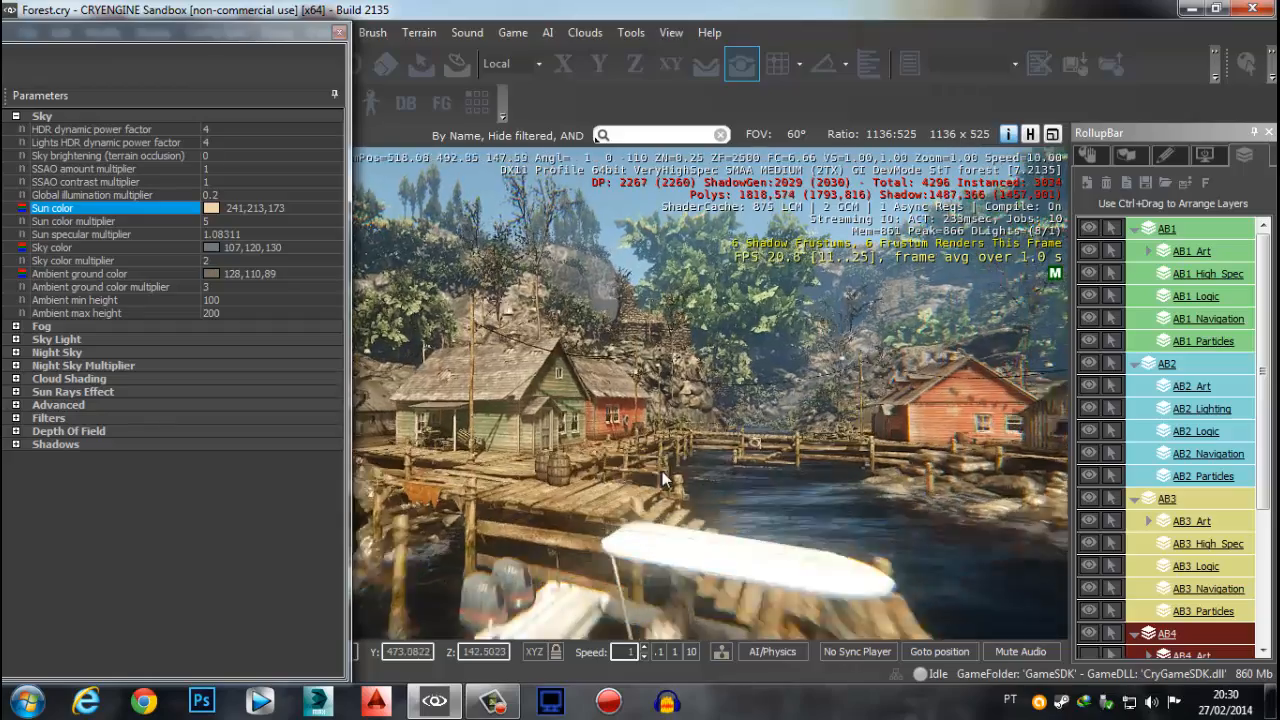
pyautogui.moveTo(662, 471); pyautogui.dragTo(761, 459, button='right')
pyautogui.press('w')
pyautogui.moveTo(760, 452); pyautogui.dragTo(749, 425, button='middle')
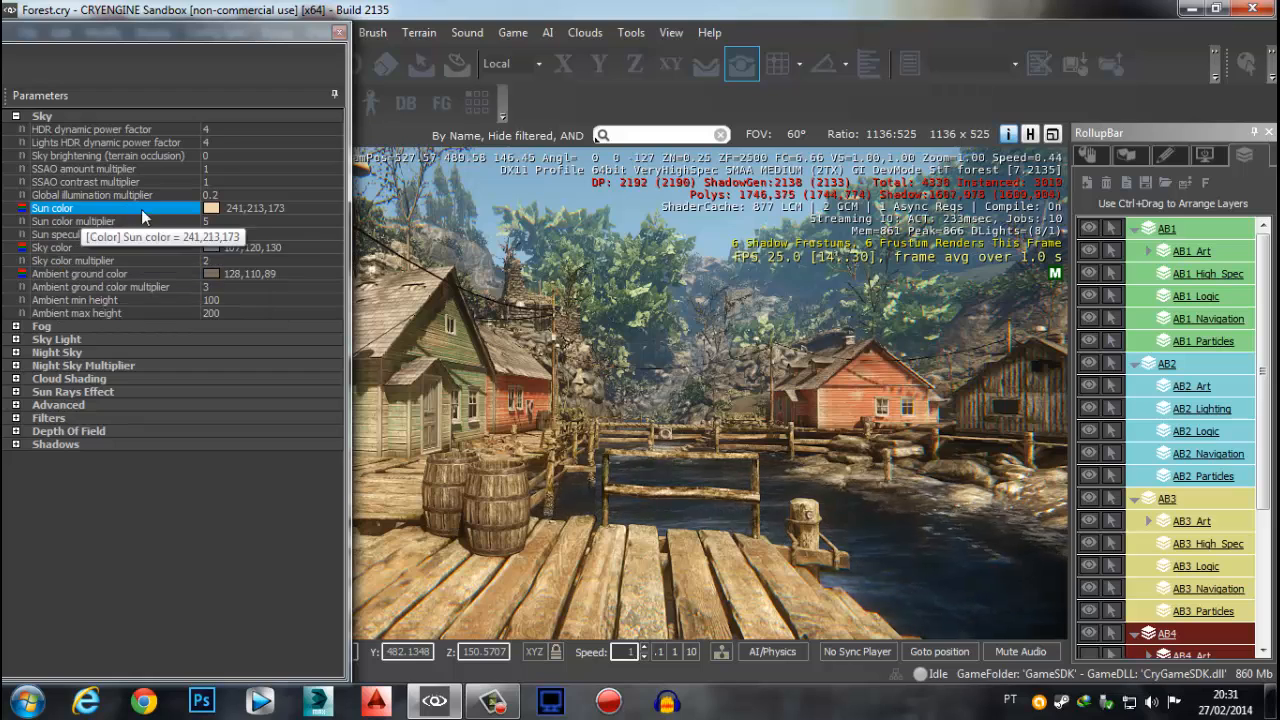
# Set the Sun color to the near-white custom color 251,243,233
pyautogui.click(211, 208)
pyautogui.moveTo(660, 287); pyautogui.dragTo(657, 274)
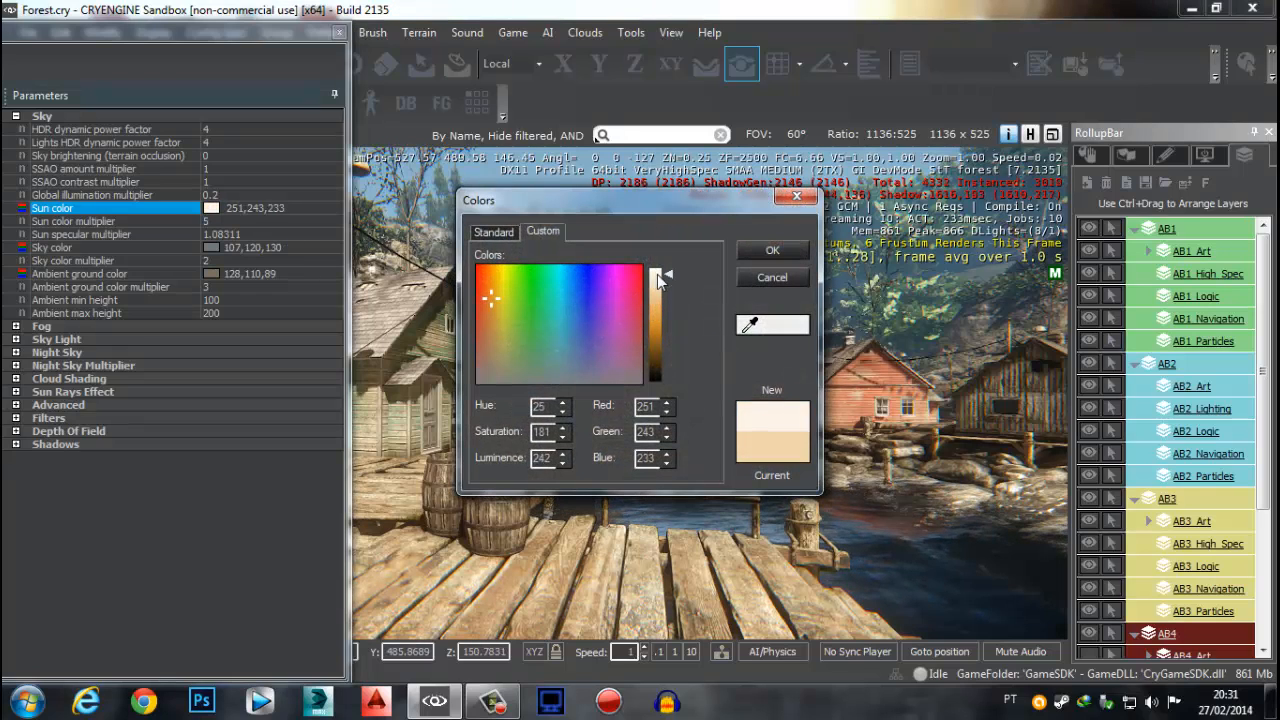
pyautogui.click(772, 250)
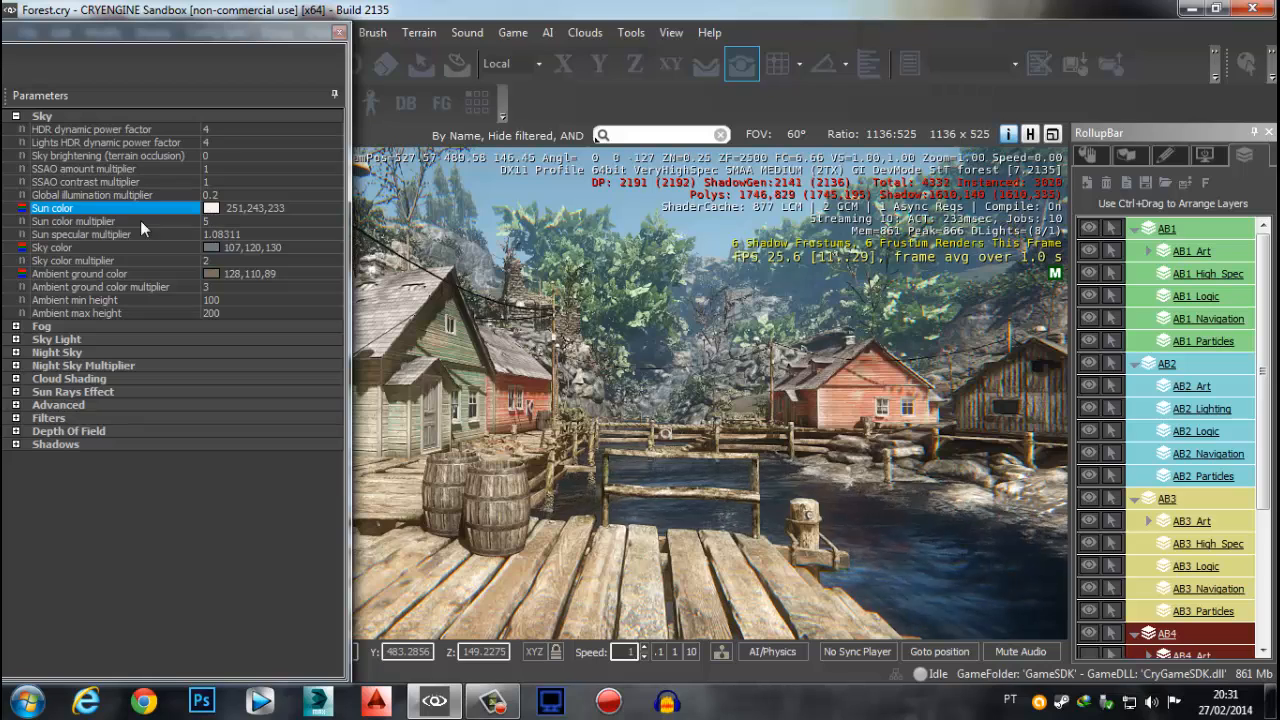
# Select the Sun specular multiplier and hide the AB1, AB2 and AB3 layers with their sublayers, facing the dirt shore
pyautogui.click(36, 222)
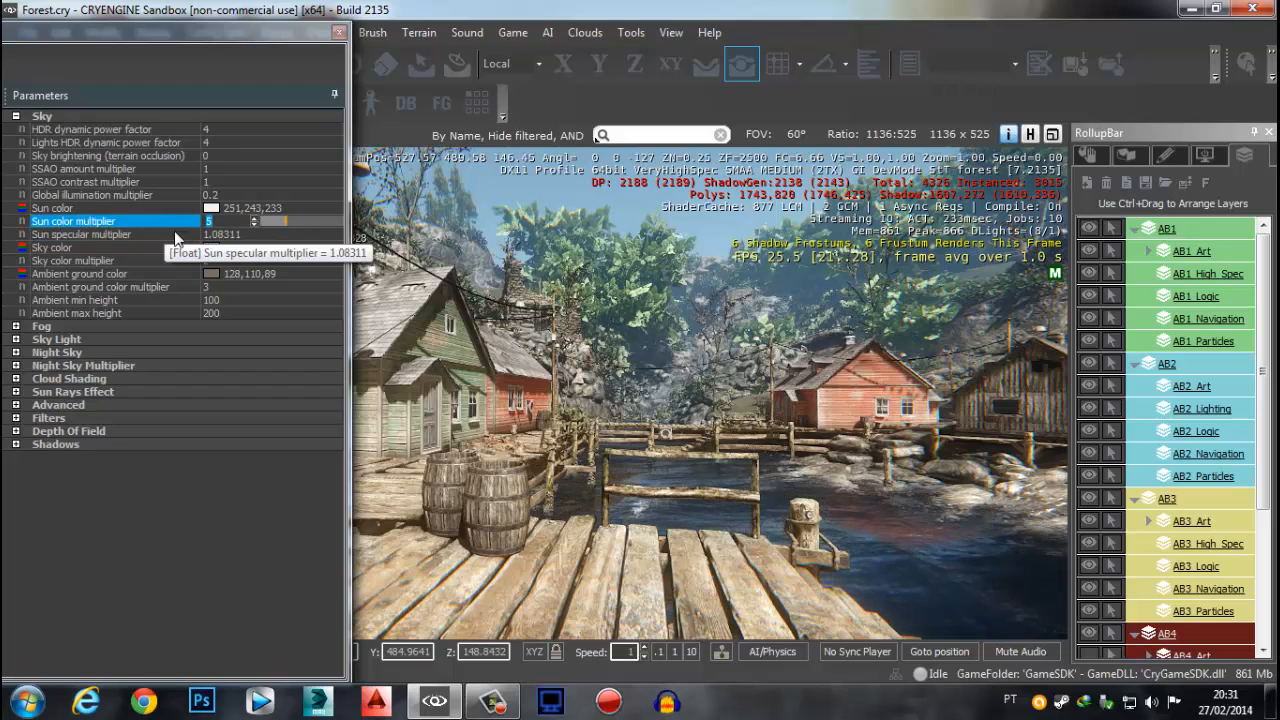
pyautogui.click(148, 235)
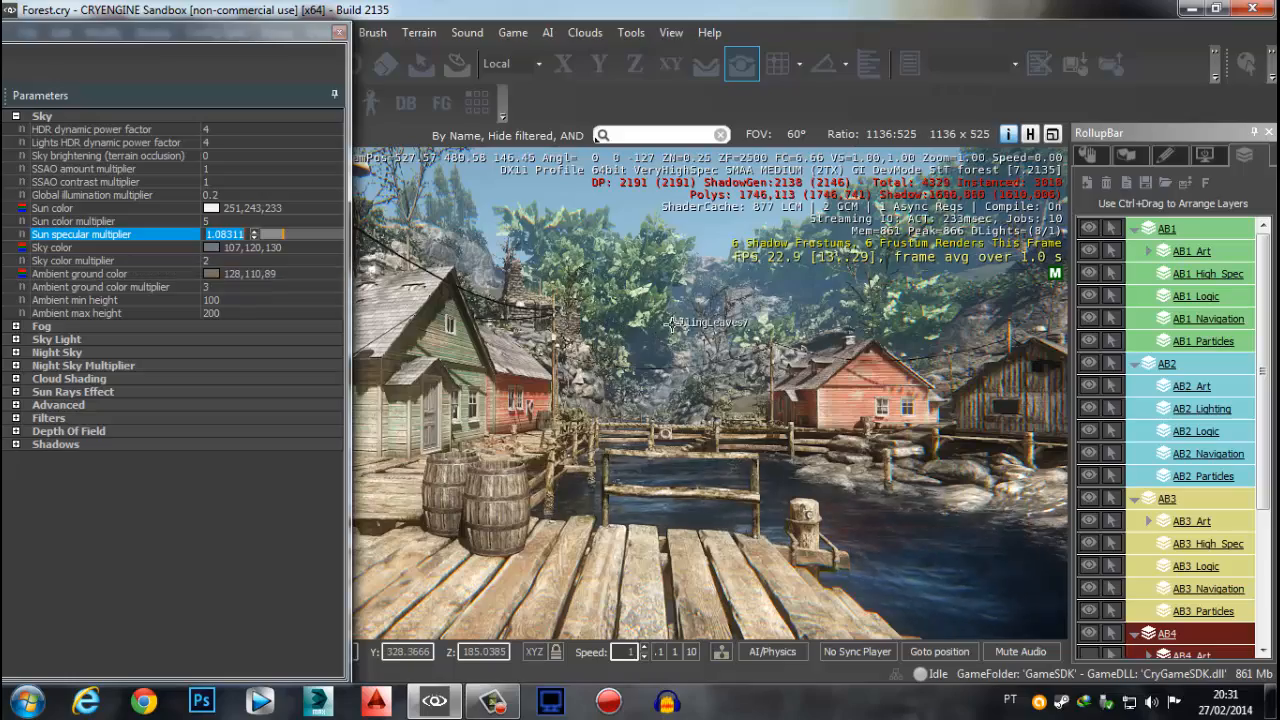
pyautogui.press('s')
pyautogui.moveTo(700, 470); pyautogui.dragTo(700, 478, button='right')
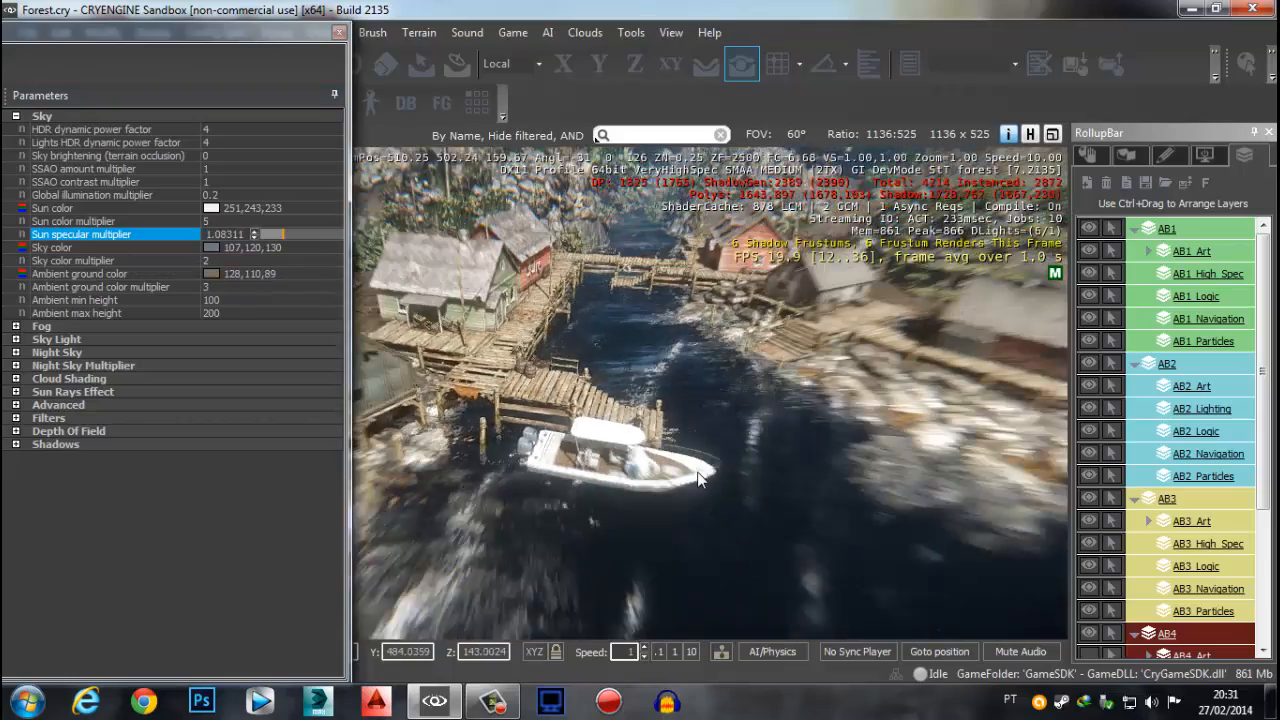
pyautogui.press('a')
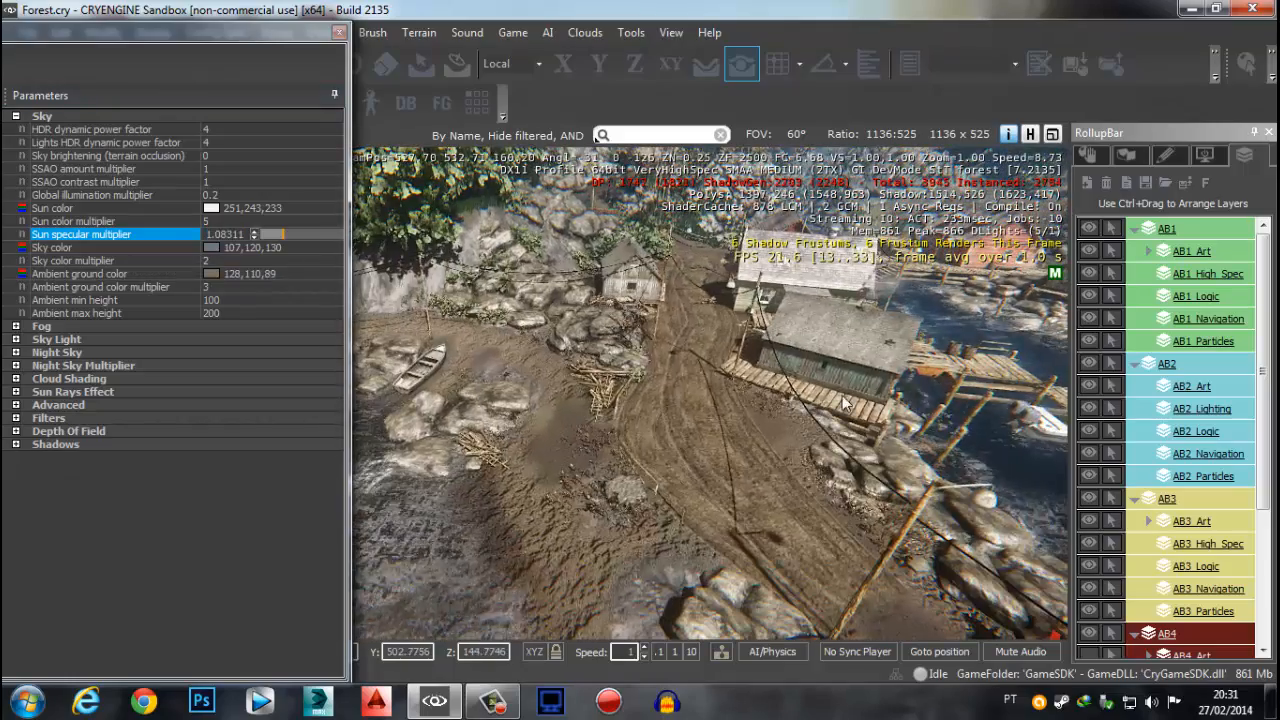
pyautogui.moveTo(670, 400); pyautogui.dragTo(659, 431, button='right')
pyautogui.press('w')
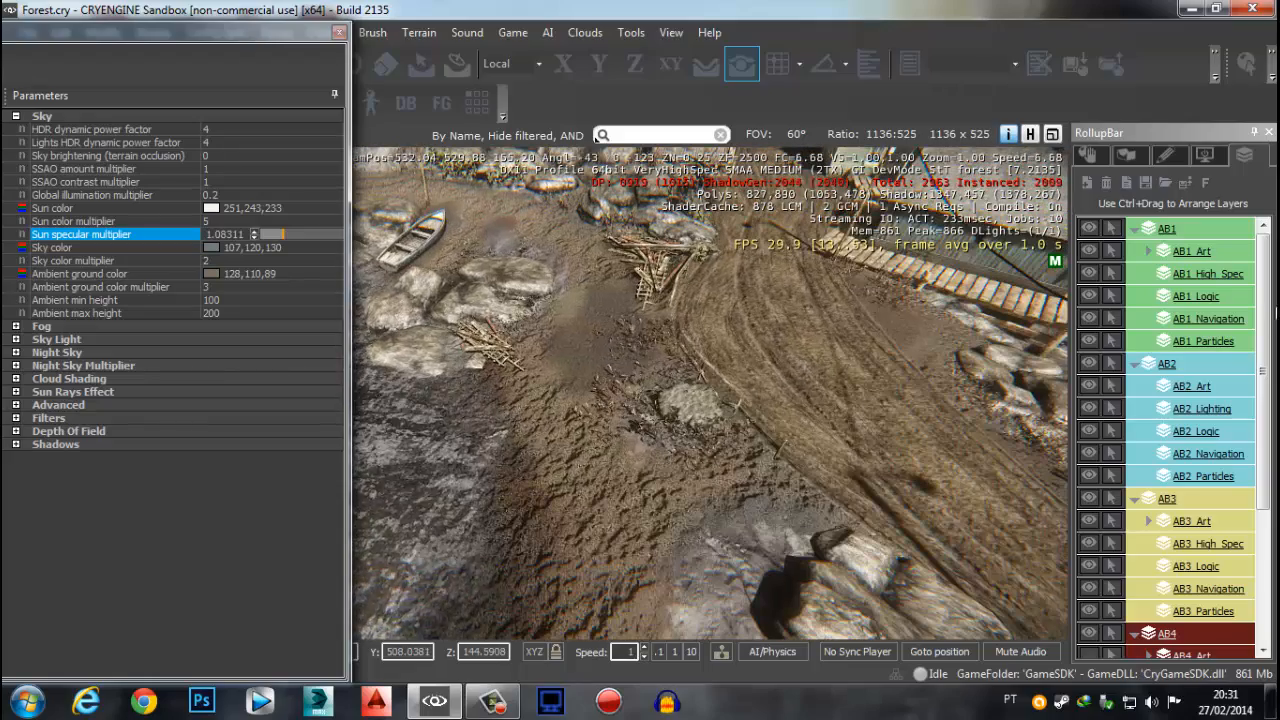
pyautogui.moveTo(1092, 580); pyautogui.dragTo(1100, 474)
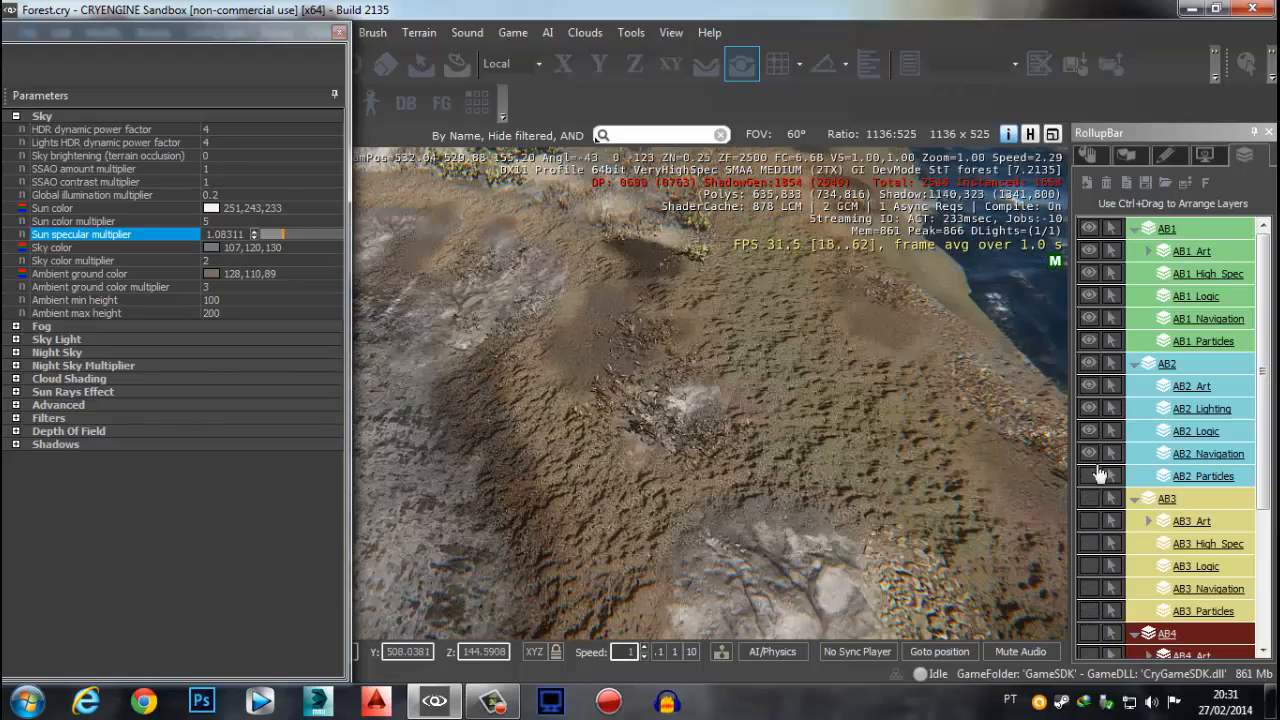
# Examine the sunlit rock and soil surfaces of the bare terrain from above and at close range
pyautogui.moveTo(718, 468)
pyautogui.mouseDown(button='right')
pyautogui.moveTo(678, 464)
pyautogui.moveTo(686, 477)
pyautogui.moveTo(700, 463)
pyautogui.mouseUp(button='right')
pyautogui.press('d')
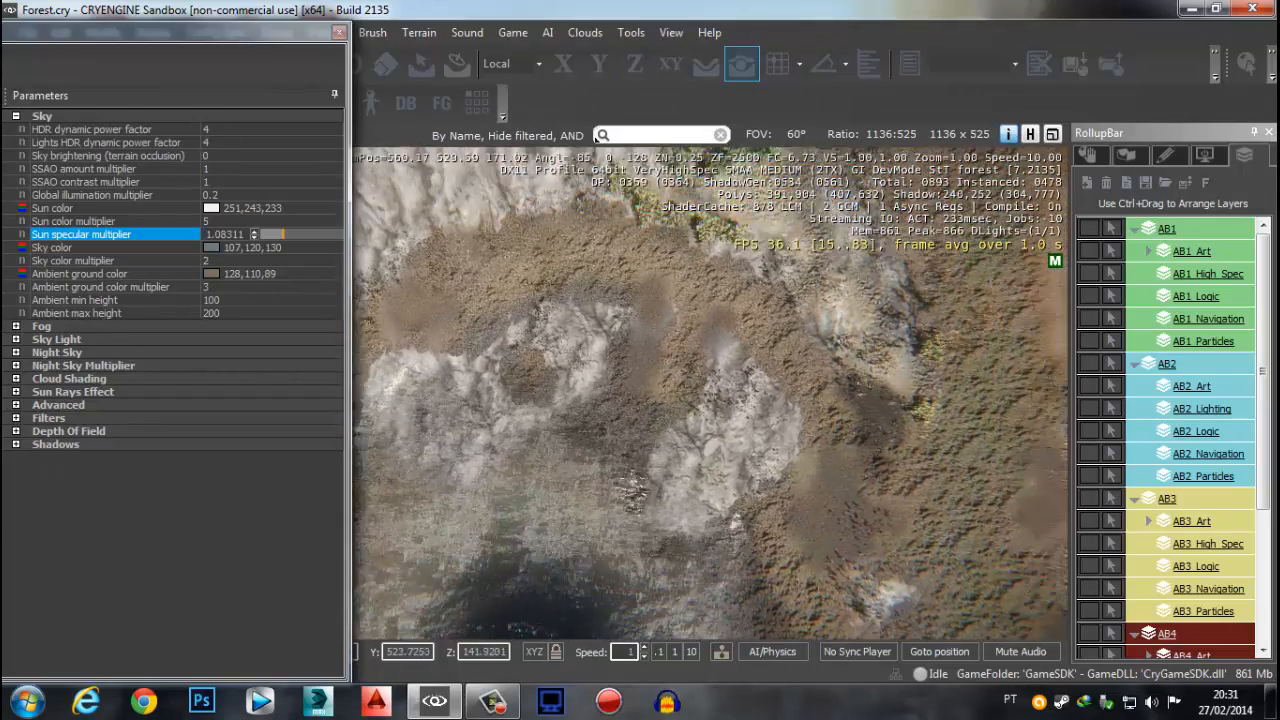
pyautogui.press('w')
pyautogui.press('d')
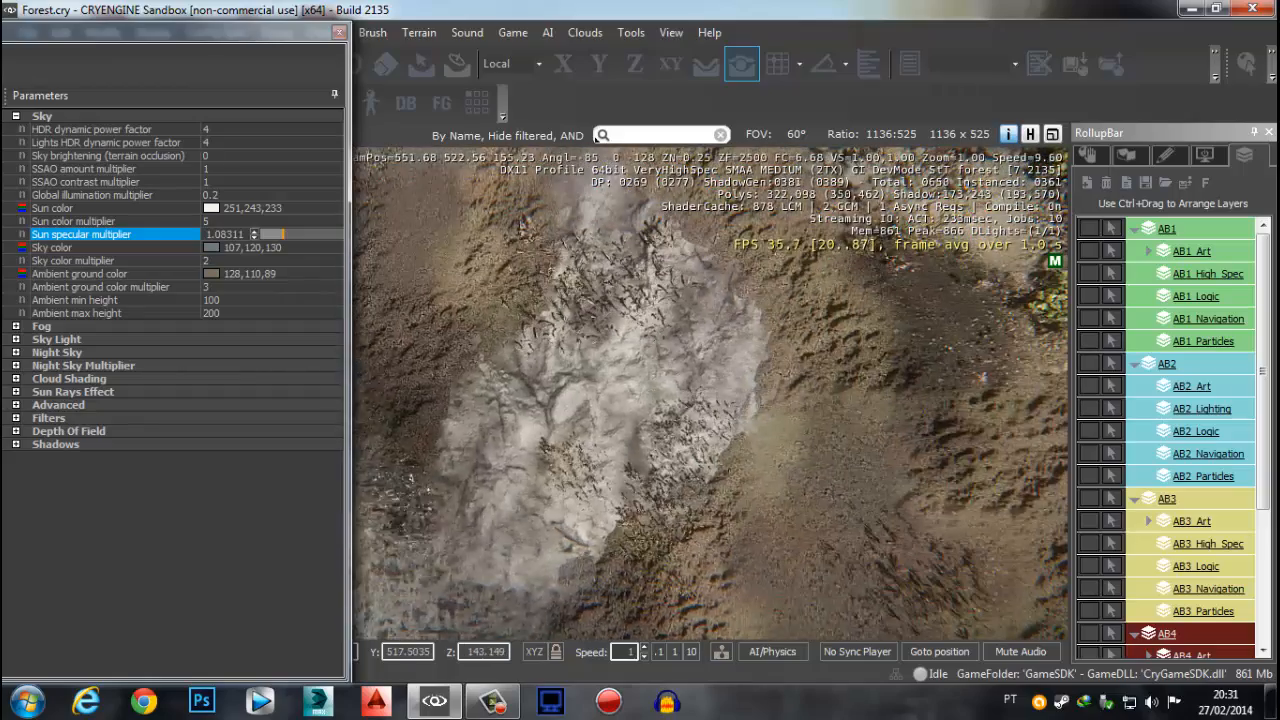
pyautogui.press('w')
pyautogui.moveTo(702, 351); pyautogui.dragTo(530, 370, button='right')
pyautogui.press('s')
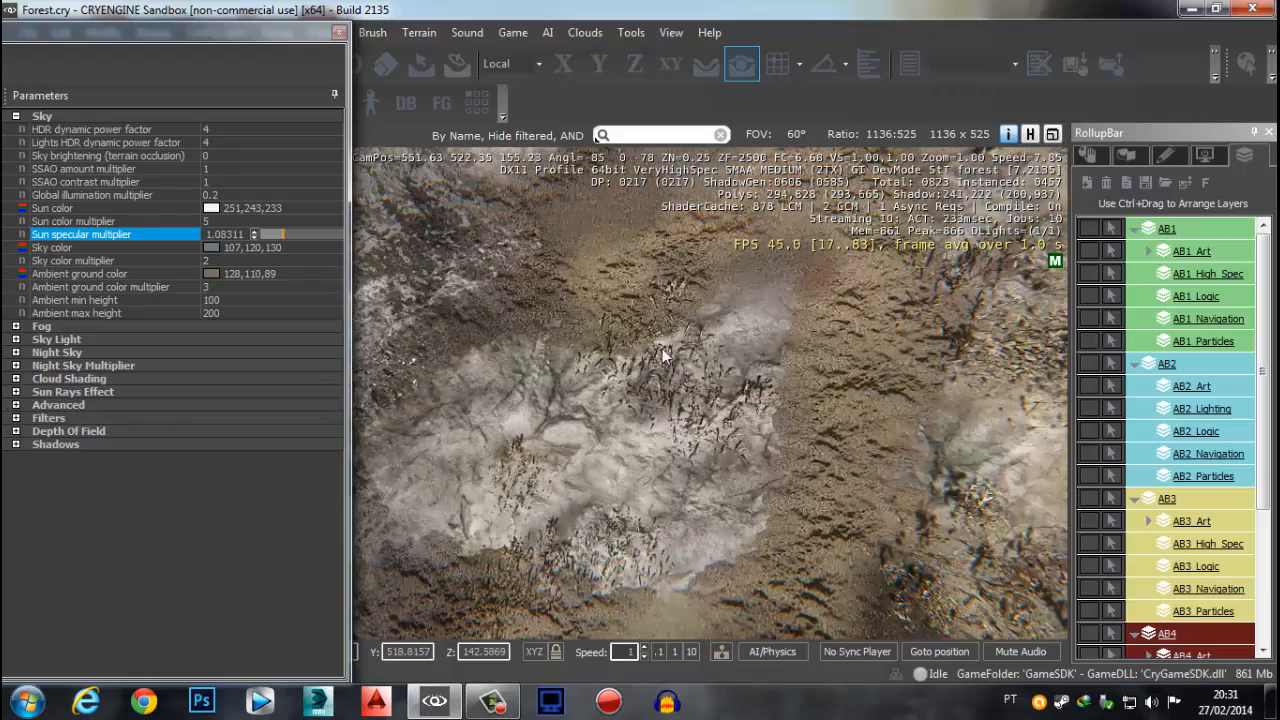
pyautogui.moveTo(665, 361); pyautogui.dragTo(657, 361, button='right')
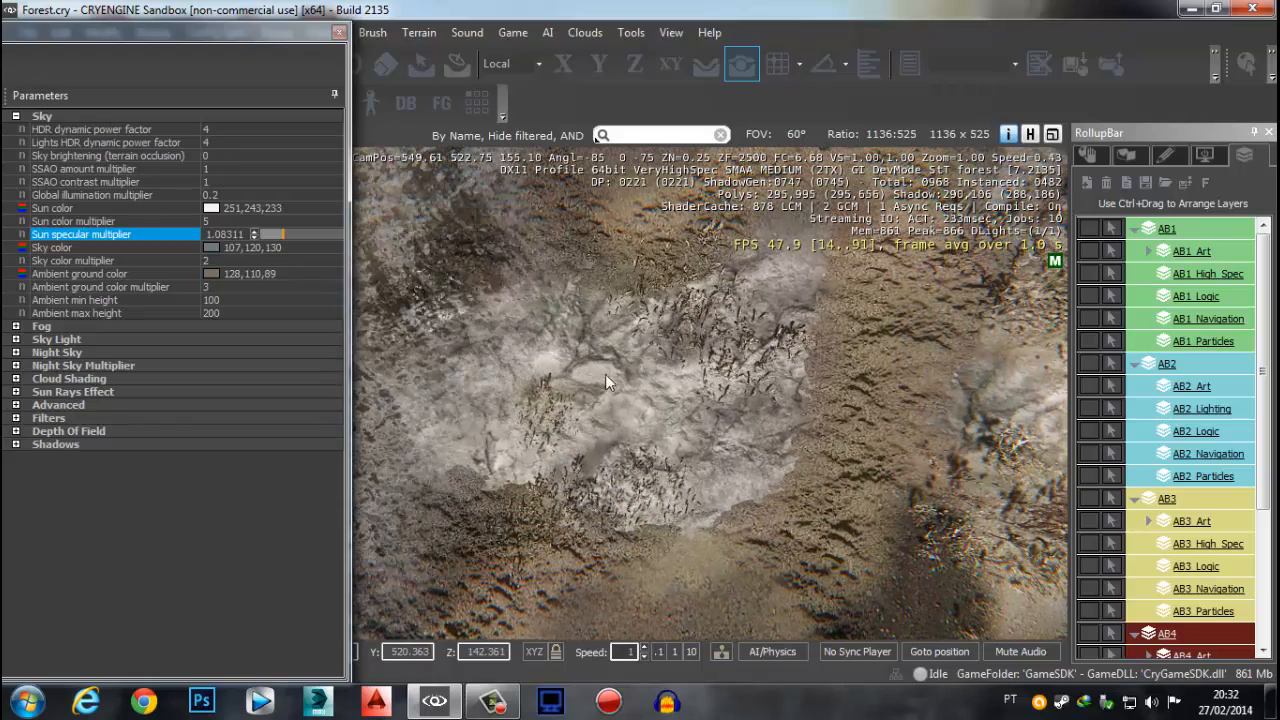
pyautogui.moveTo(605, 374)
pyautogui.mouseDown(button='middle')
pyautogui.moveTo(670, 355)
pyautogui.moveTo(608, 354)
pyautogui.mouseUp(button='middle')
pyautogui.scroll(3, 607, 488)
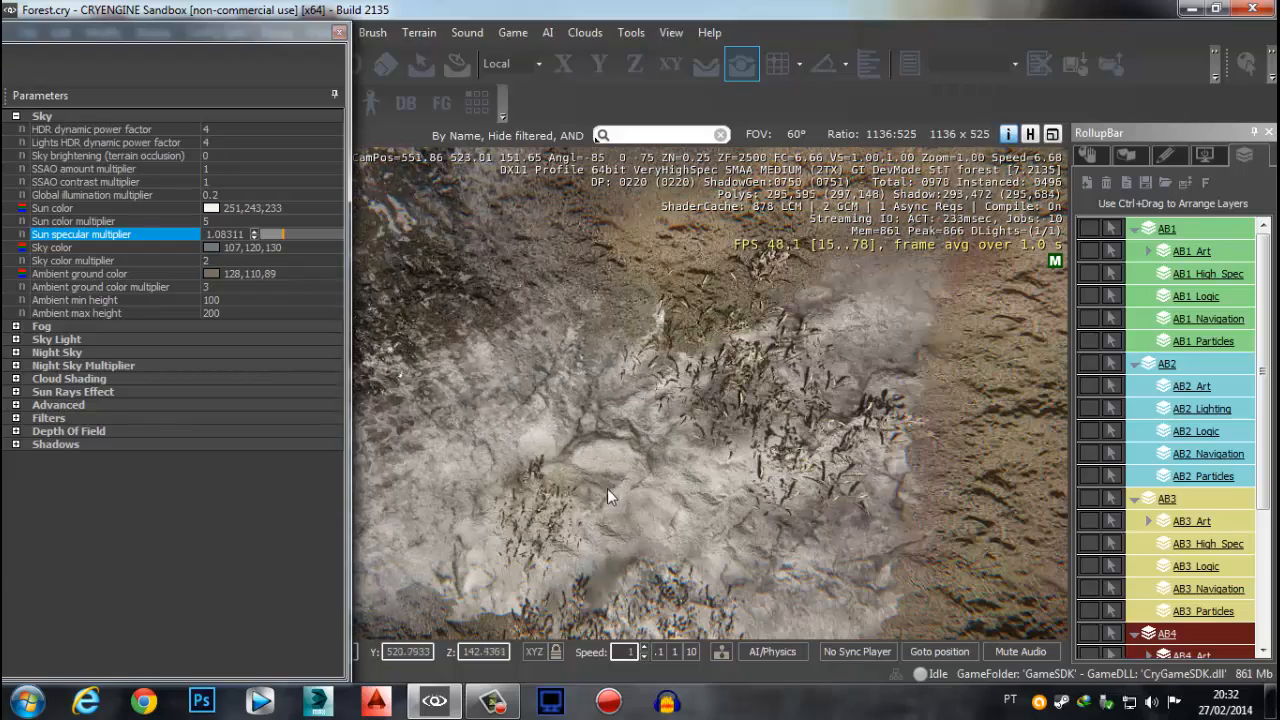
pyautogui.moveTo(667, 413)
pyautogui.mouseDown(button='middle')
pyautogui.moveTo(673, 433)
pyautogui.moveTo(667, 413)
pyautogui.mouseUp(button='middle')
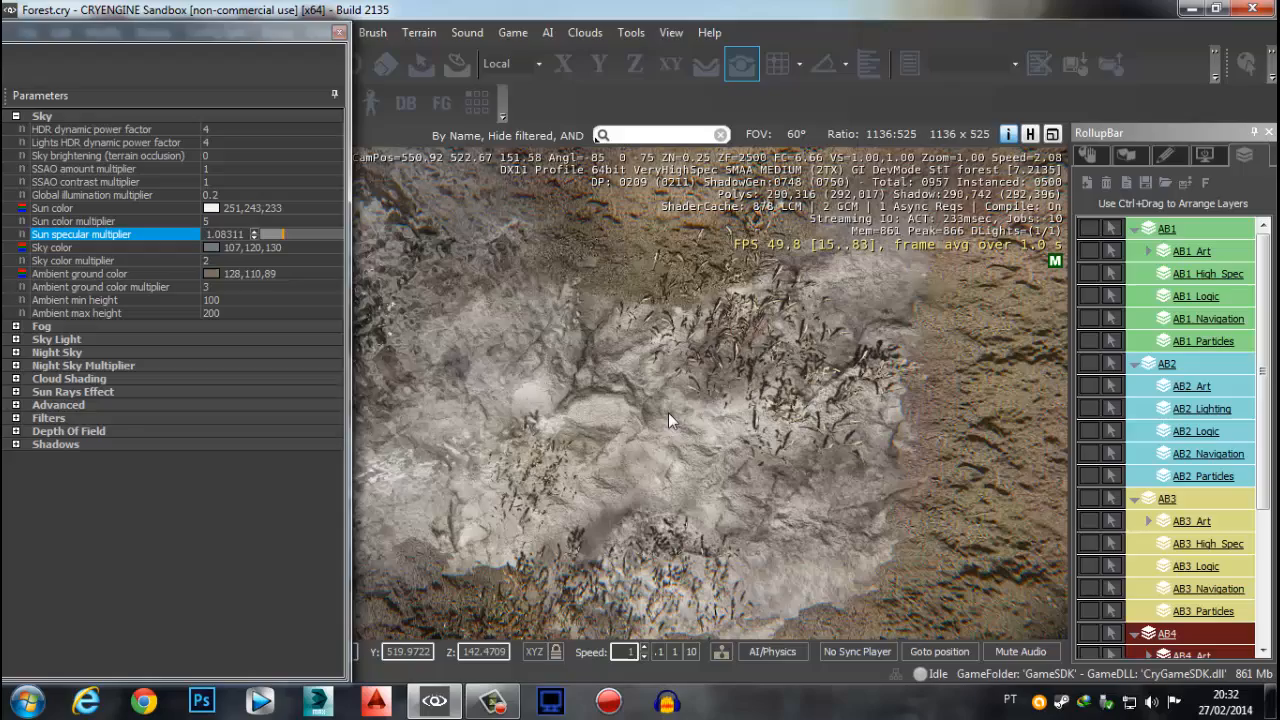
pyautogui.moveTo(668, 413); pyautogui.dragTo(695, 393, button='right')
pyautogui.moveTo(695, 393)
pyautogui.mouseDown(button='middle')
pyautogui.moveTo(717, 397)
pyautogui.moveTo(717, 383)
pyautogui.mouseUp(button='middle')
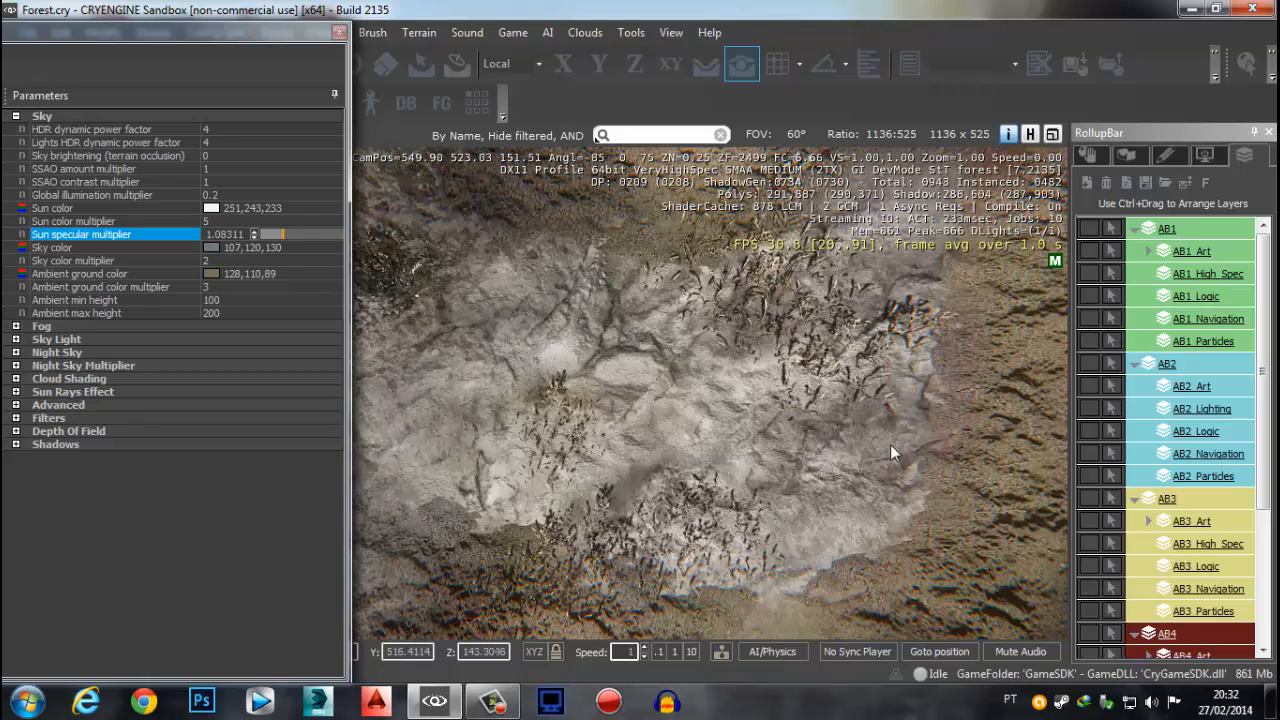
pyautogui.scroll(4, 728, 468)
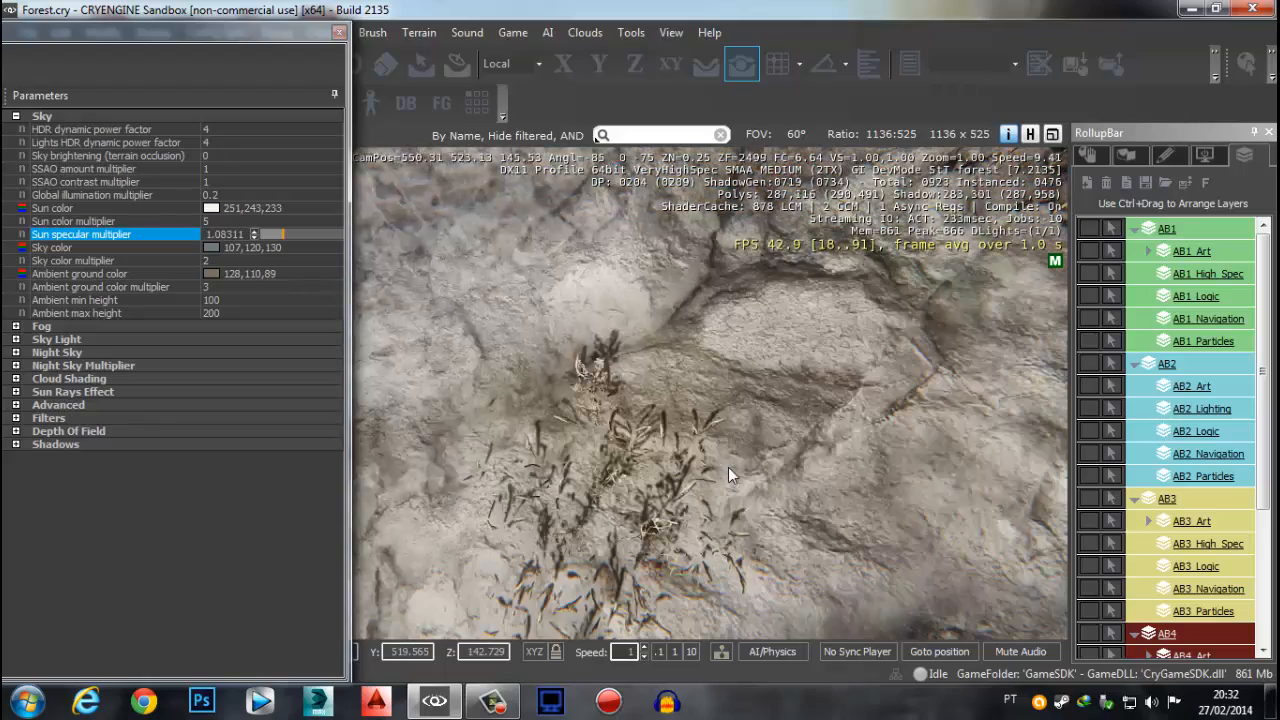
# Examine the specular highlights on the pale rock patch and the wet, mossy ground from several distances
pyautogui.scroll(-2, 721, 473)
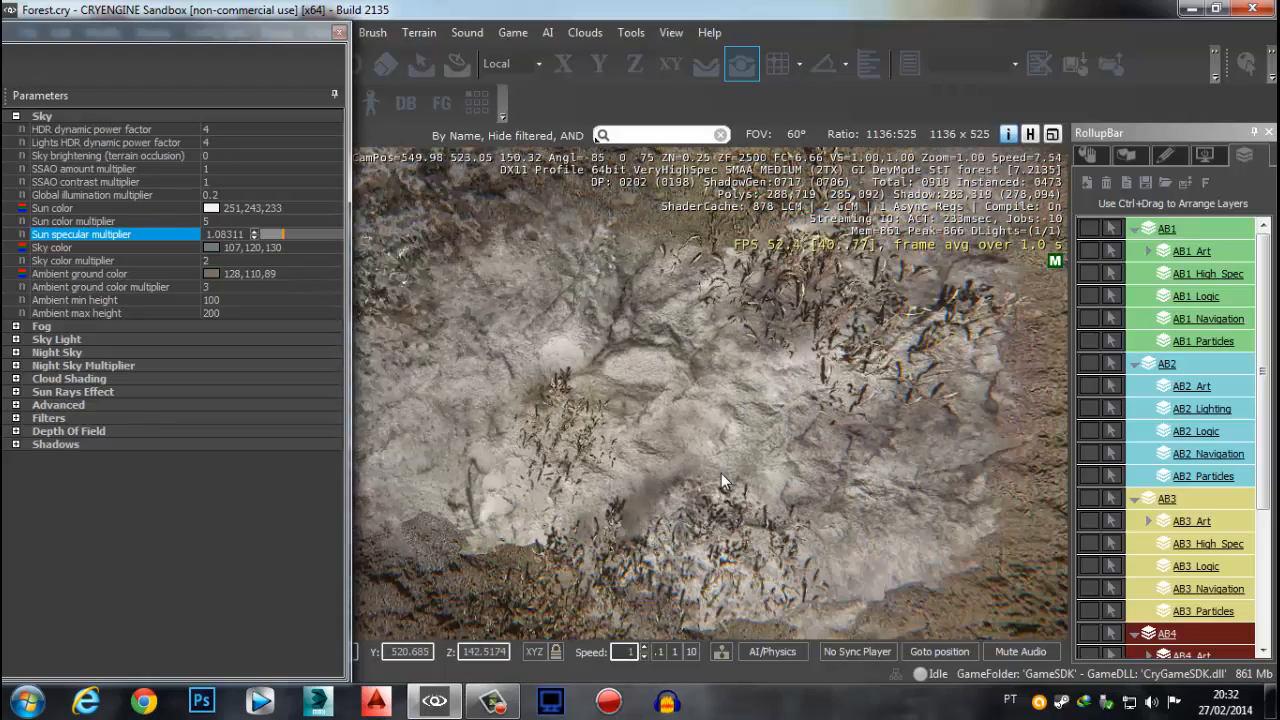
pyautogui.scroll(-2, 721, 473)
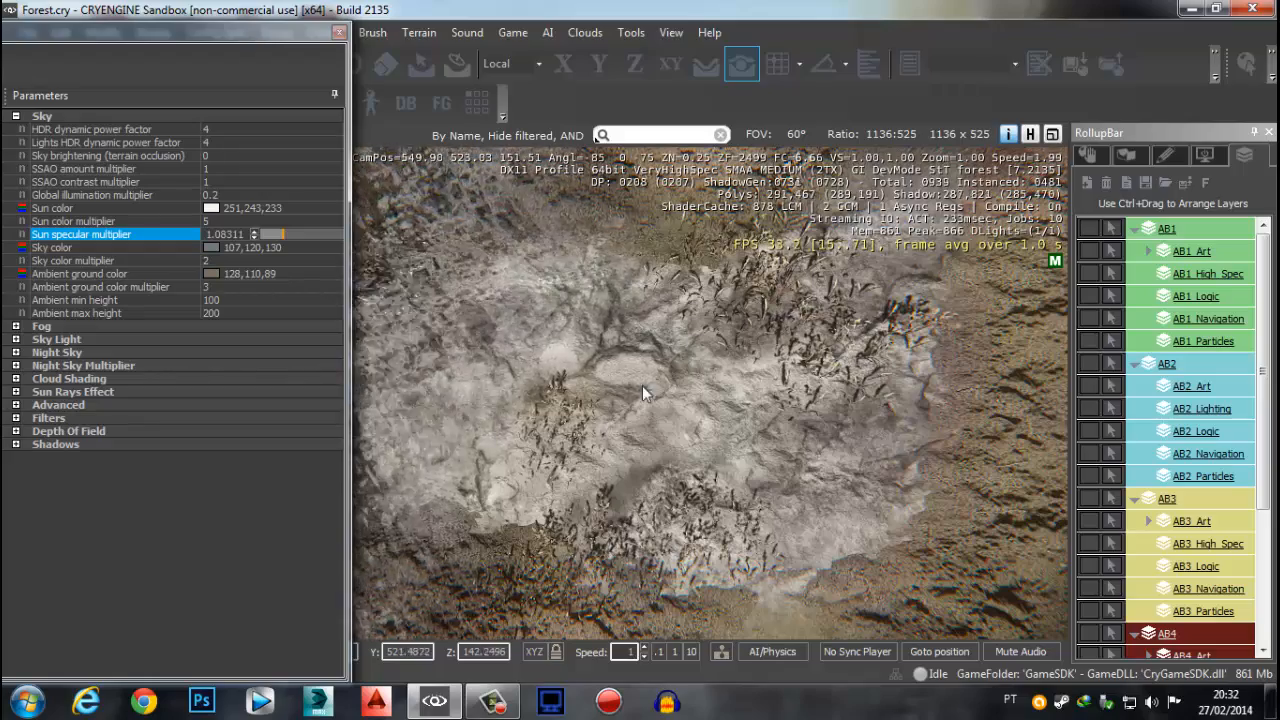
pyautogui.scroll(3, 766, 332)
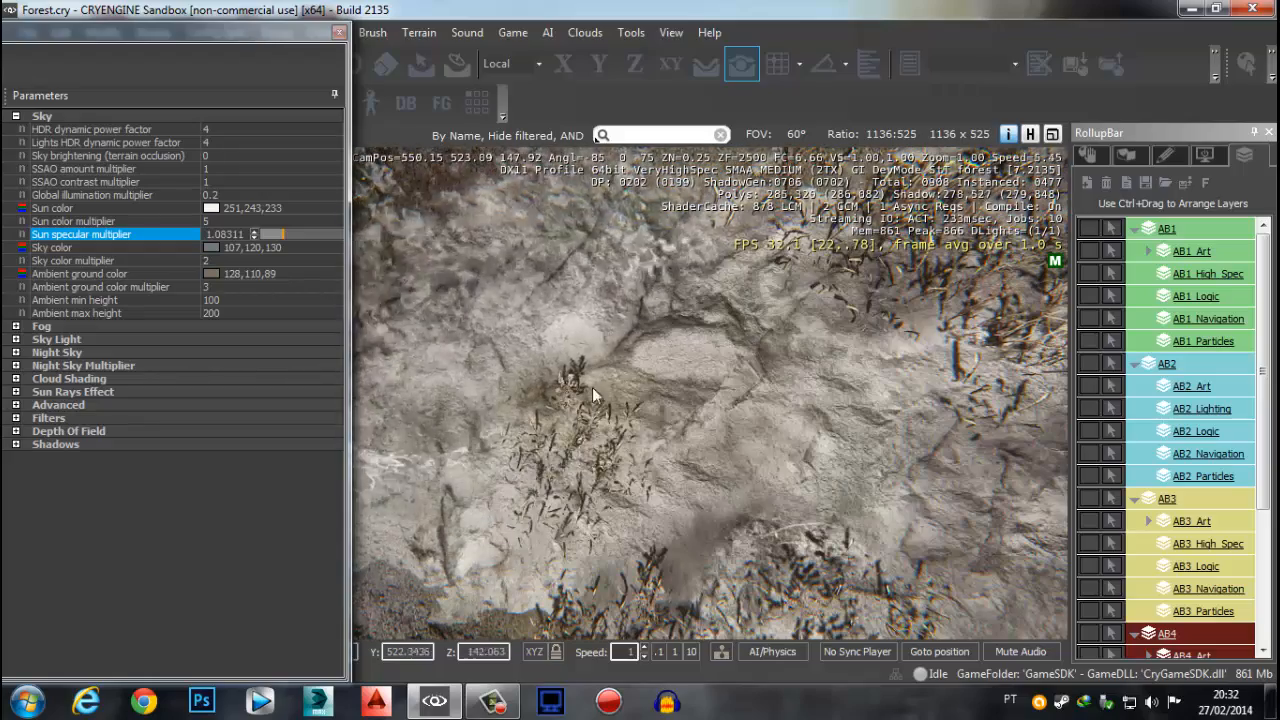
pyautogui.scroll(-2, 806, 512)
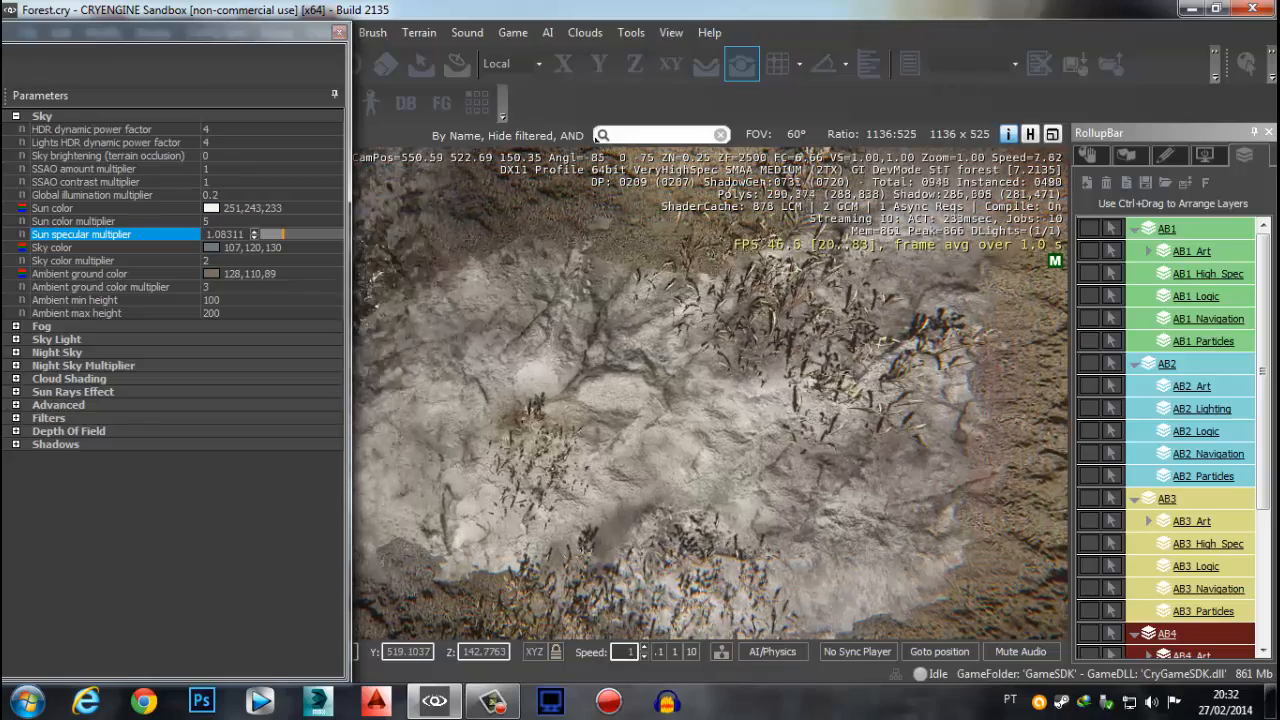
pyautogui.moveTo(711, 485); pyautogui.dragTo(750, 447, button='middle')
pyautogui.scroll(3, 836, 447)
pyautogui.scroll(2, 617, 373)
pyautogui.scroll(-4, 617, 373)
pyautogui.scroll(2, 572, 431)
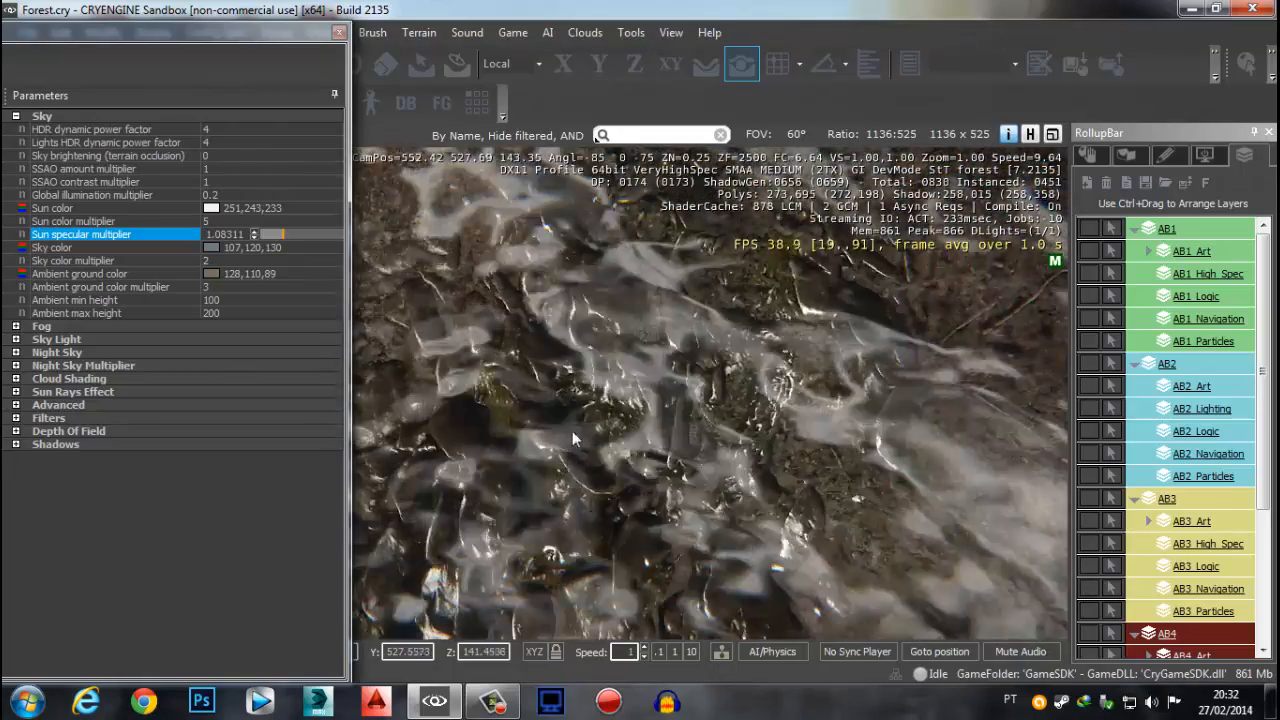
pyautogui.scroll(2, 572, 431)
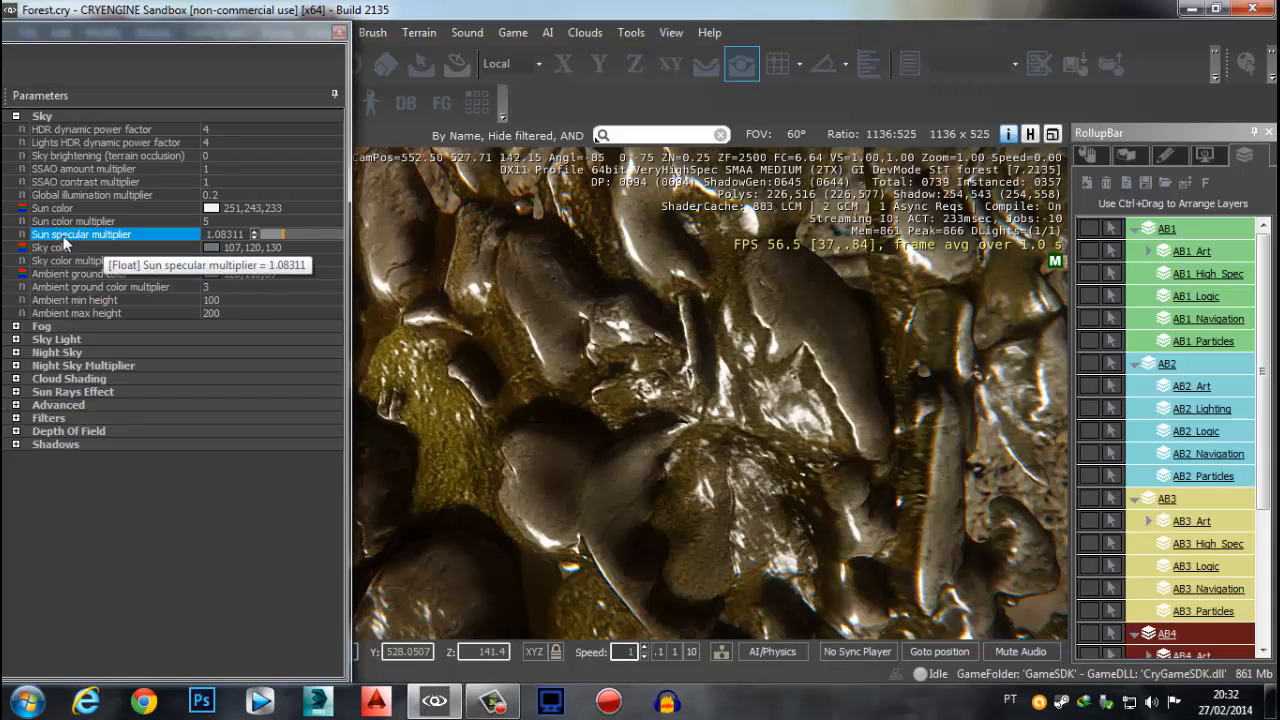
# Raise the Sun specular multiplier to 4 and view the highlights on the mossy ground and pale rock
pyautogui.moveTo(312, 234); pyautogui.dragTo(560, 268)
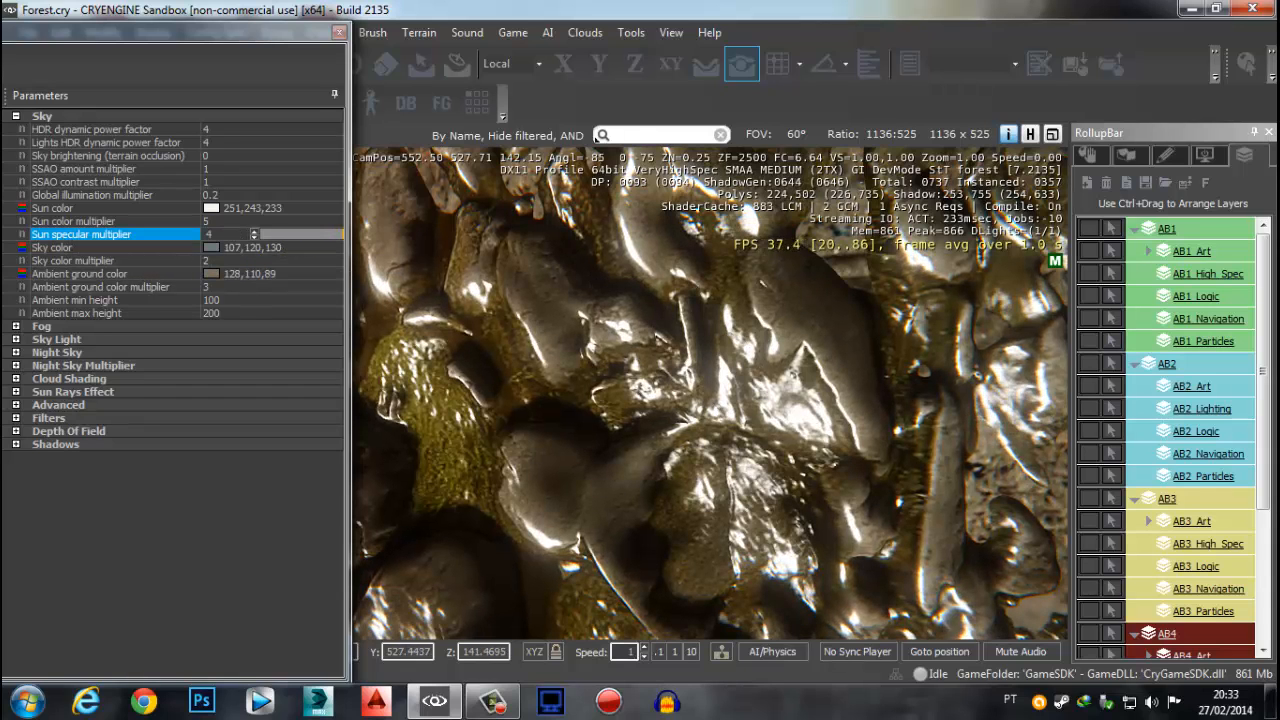
pyautogui.scroll(-6, 736, 325)
pyautogui.moveTo(715, 402); pyautogui.dragTo(664, 345, button='middle')
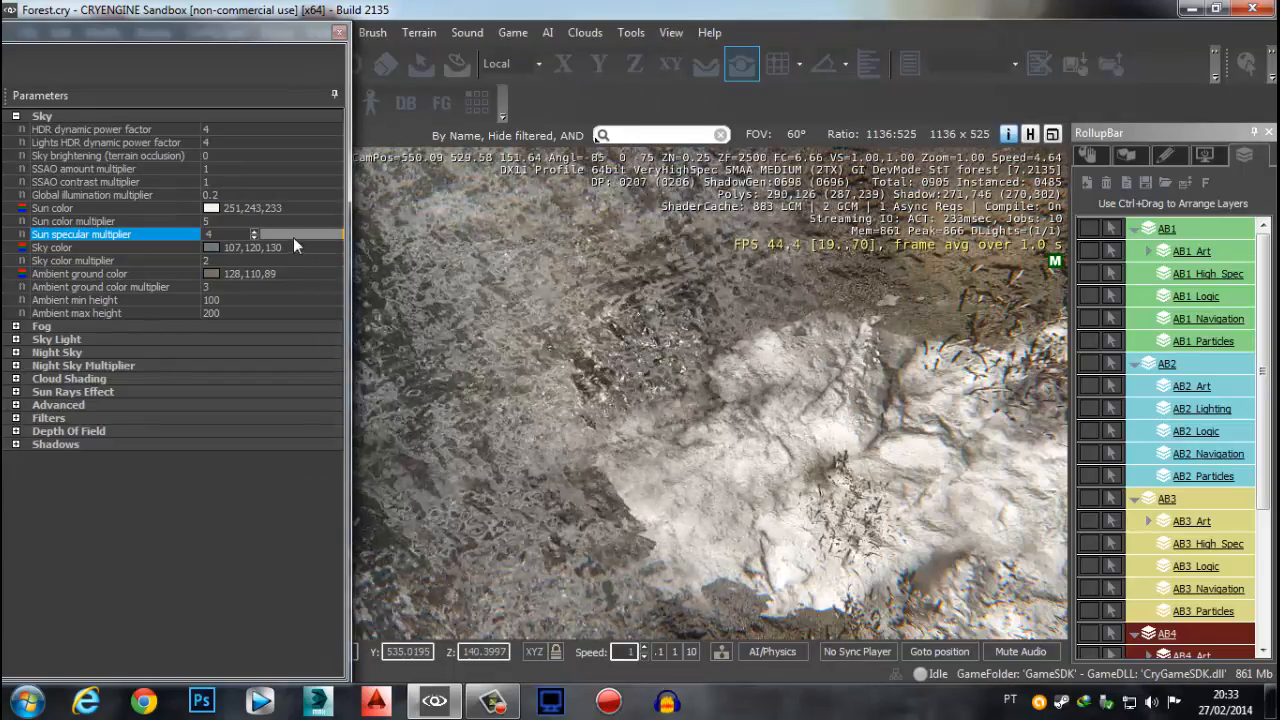
# Lower the Sun specular multiplier to 0 and view the rock patch up close and from above
pyautogui.moveTo(293, 238); pyautogui.dragTo(81, 239)
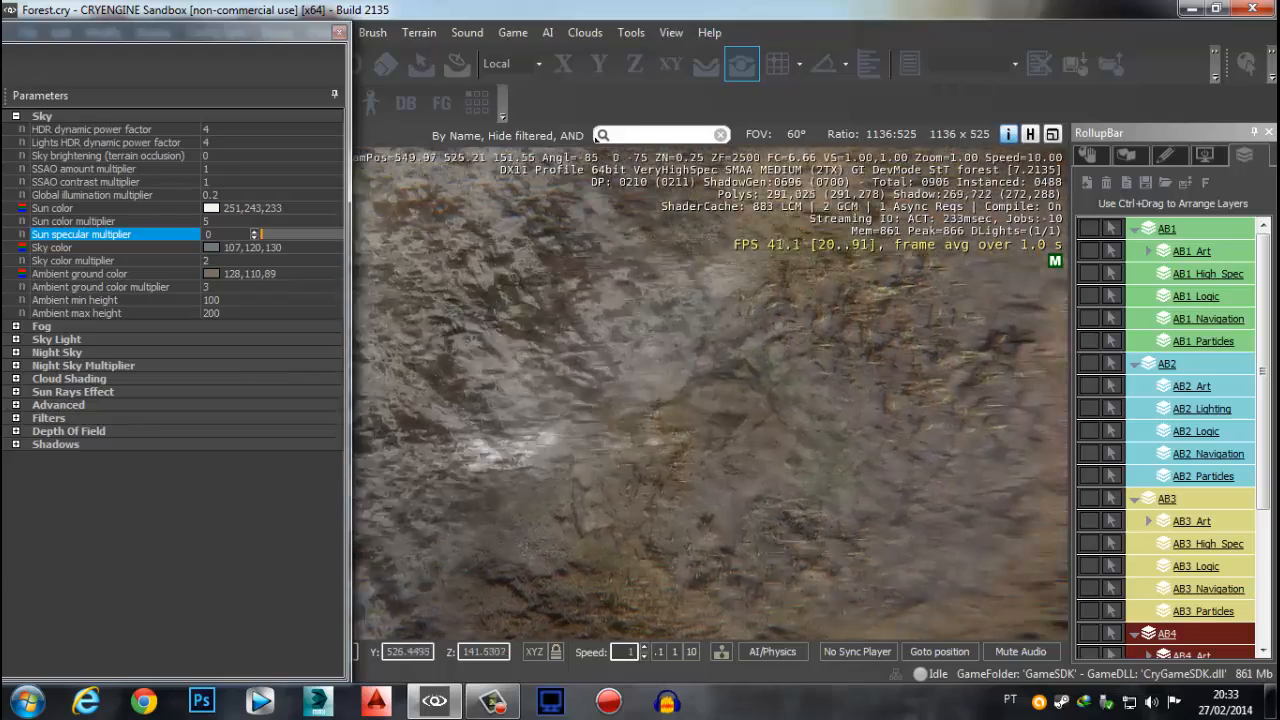
pyautogui.moveTo(750, 425)
pyautogui.mouseDown(button='middle')
pyautogui.moveTo(652, 390)
pyautogui.moveTo(750, 405)
pyautogui.mouseUp(button='middle')
pyautogui.scroll(5, 652, 390)
pyautogui.scroll(-4, 753, 388)
pyautogui.scroll(-2, 752, 386)
# Try intermediate Sun specular multiplier values, settle on 1, and view the rock patch
pyautogui.click(304, 239)
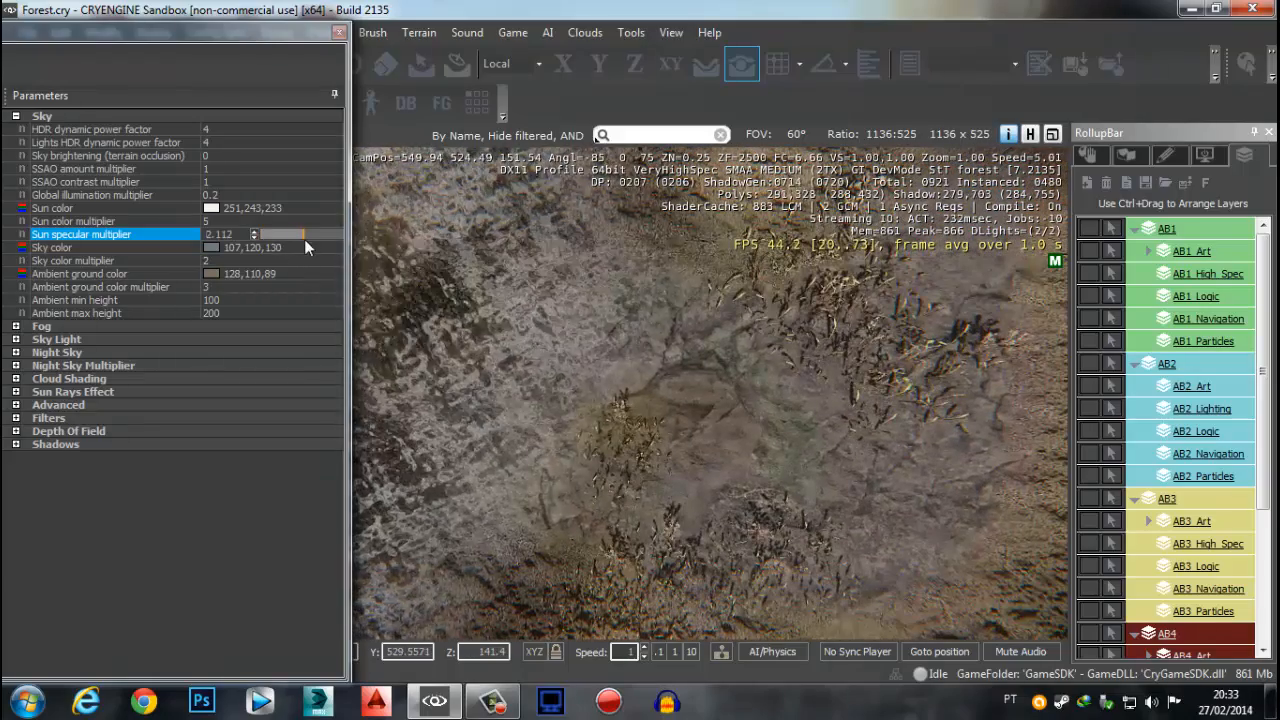
pyautogui.moveTo(304, 239); pyautogui.dragTo(202, 237)
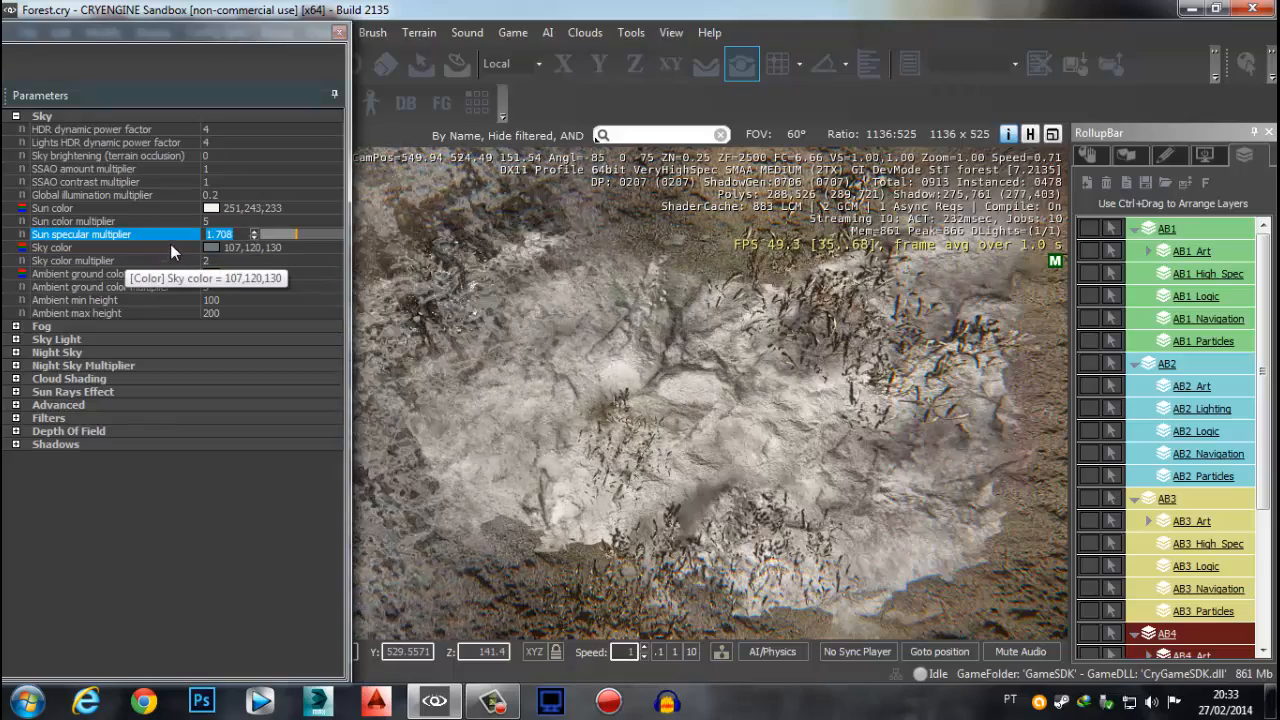
pyautogui.write('1')
pyautogui.press('Return')
pyautogui.moveTo(796, 416); pyautogui.dragTo(830, 412, button='middle')
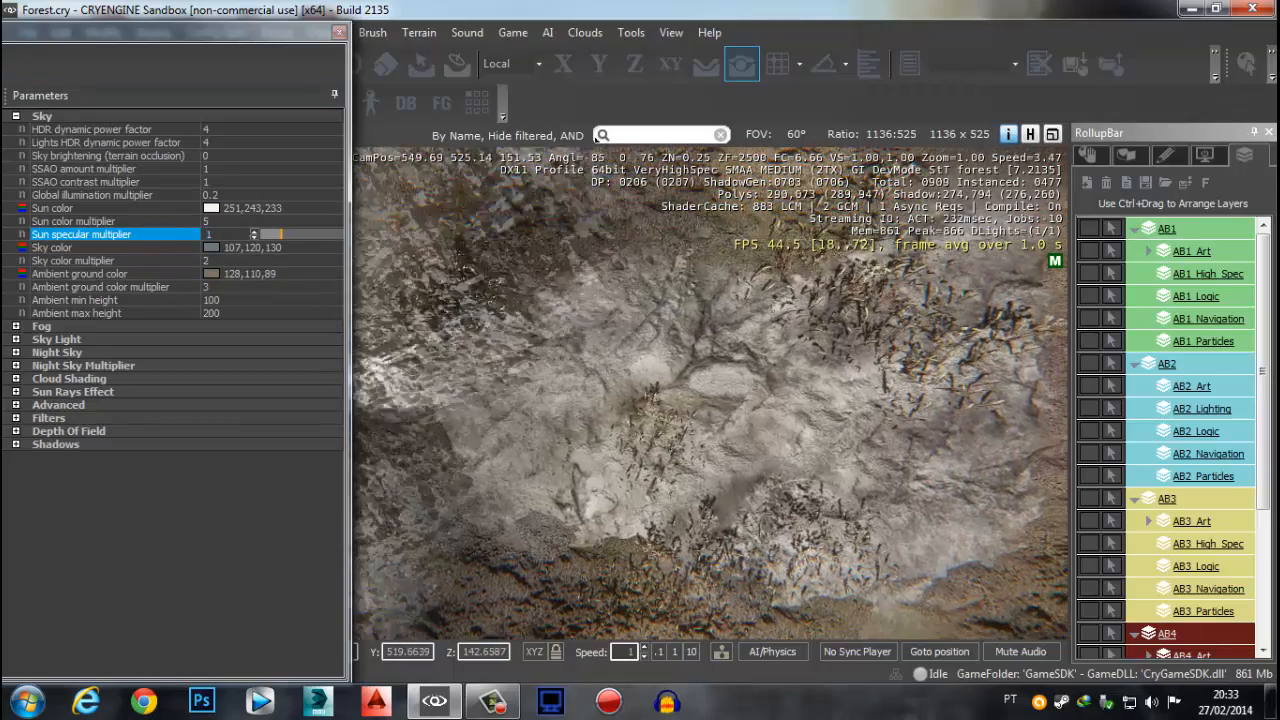
pyautogui.scroll(-1, 715, 417)
pyautogui.doubleClick(212, 235)
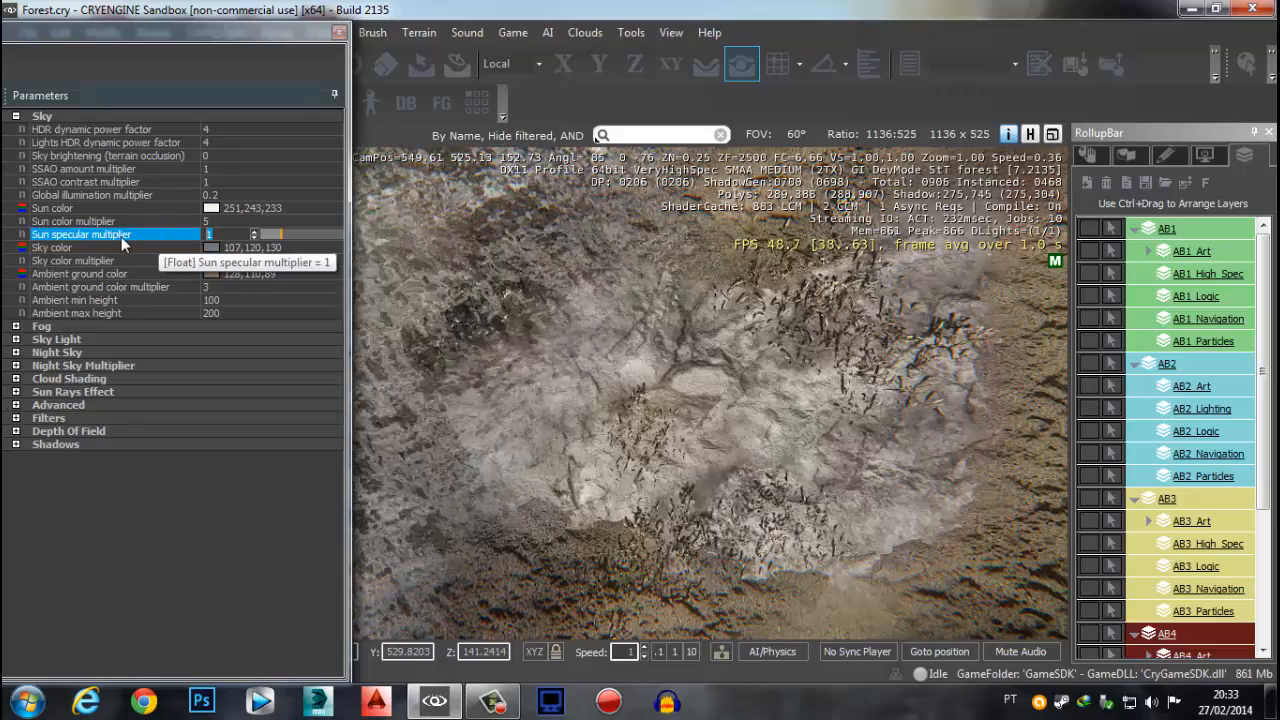
# Select the Sky color parameter and examine the trees, cliffs and shaded shoreline beside the water
pyautogui.click(146, 250)
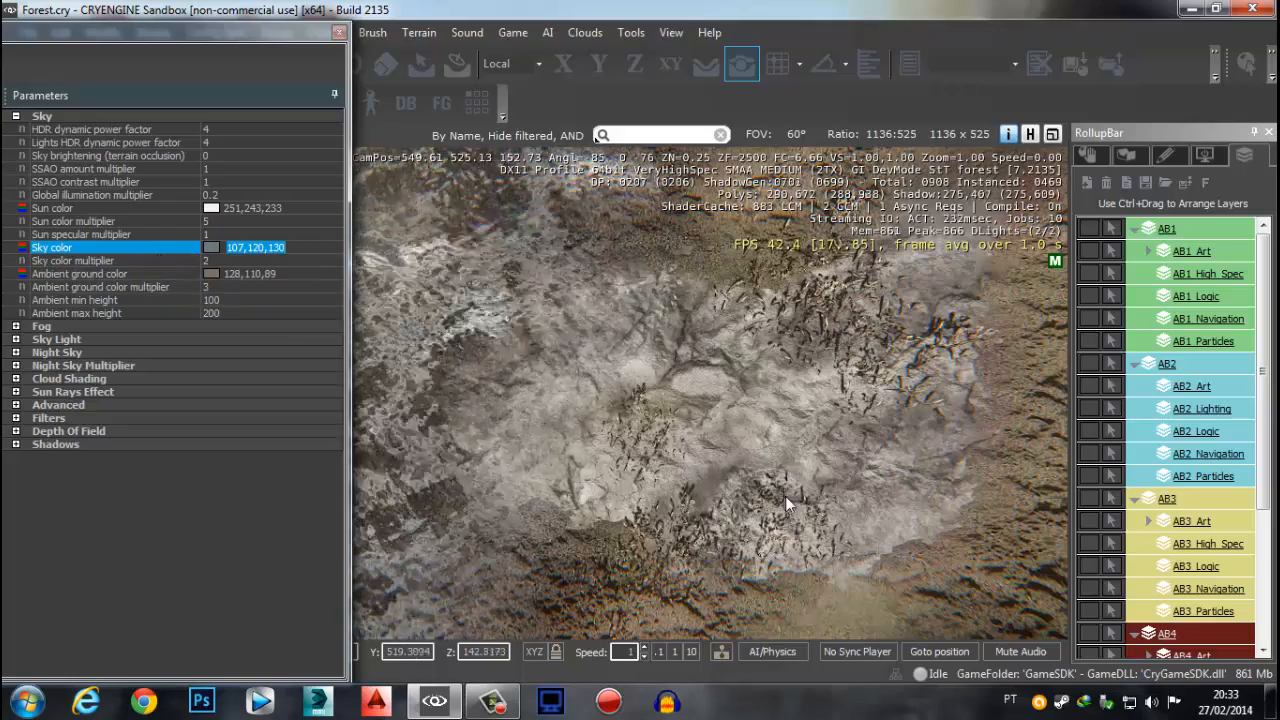
pyautogui.moveTo(785, 496); pyautogui.dragTo(760, 320, button='right')
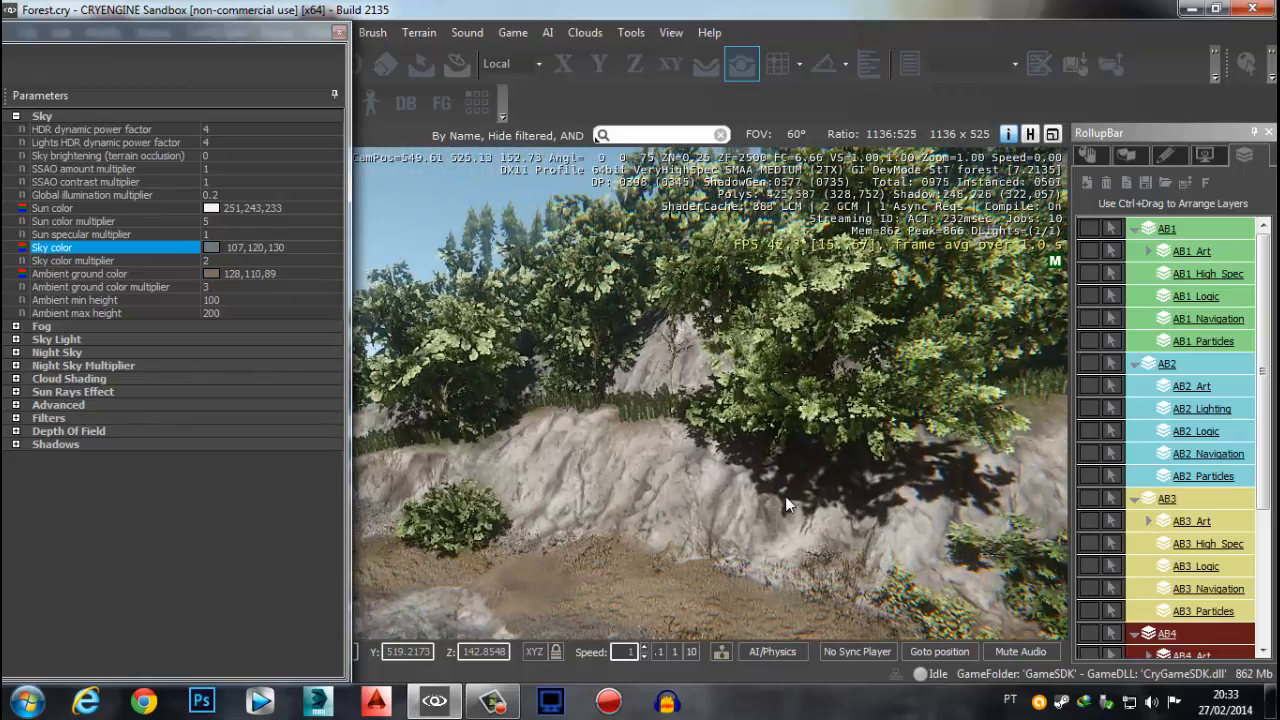
pyautogui.scroll(-16, 785, 498)
pyautogui.moveTo(730, 471); pyautogui.dragTo(738, 520, button='right')
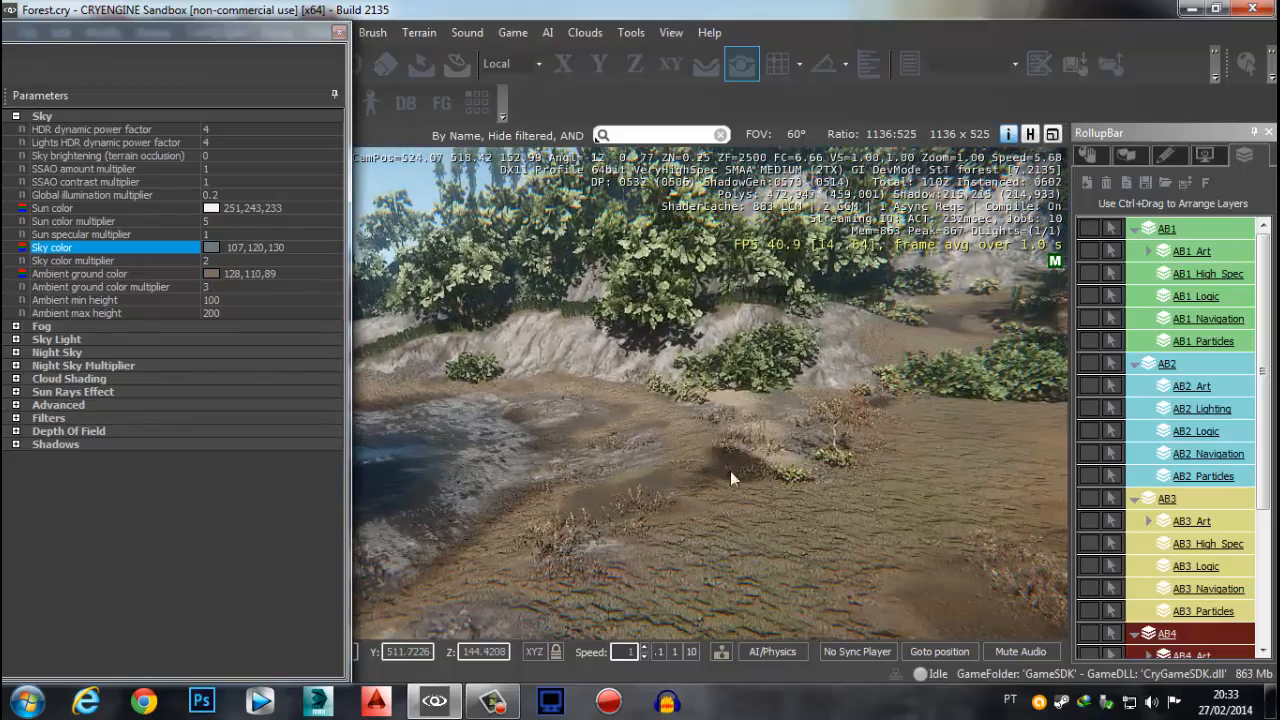
pyautogui.moveTo(730, 473); pyautogui.dragTo(726, 525, button='middle')
pyautogui.moveTo(666, 451); pyautogui.dragTo(648, 385, button='right')
pyautogui.moveTo(638, 495); pyautogui.dragTo(642, 610, button='right')
pyautogui.scroll(-6, 638, 497)
pyautogui.moveTo(640, 496); pyautogui.dragTo(820, 400, button='middle')
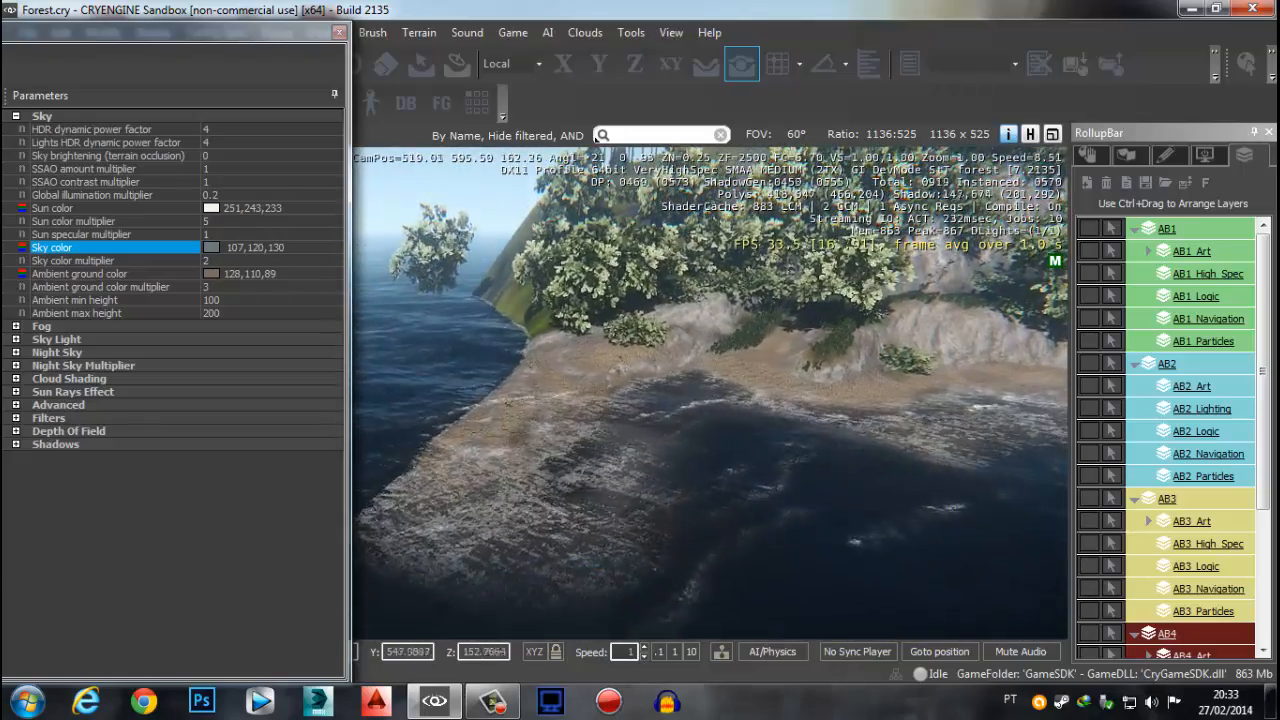
pyautogui.moveTo(800, 345); pyautogui.dragTo(770, 361, button='middle')
pyautogui.moveTo(770, 361); pyautogui.dragTo(815, 348, button='right')
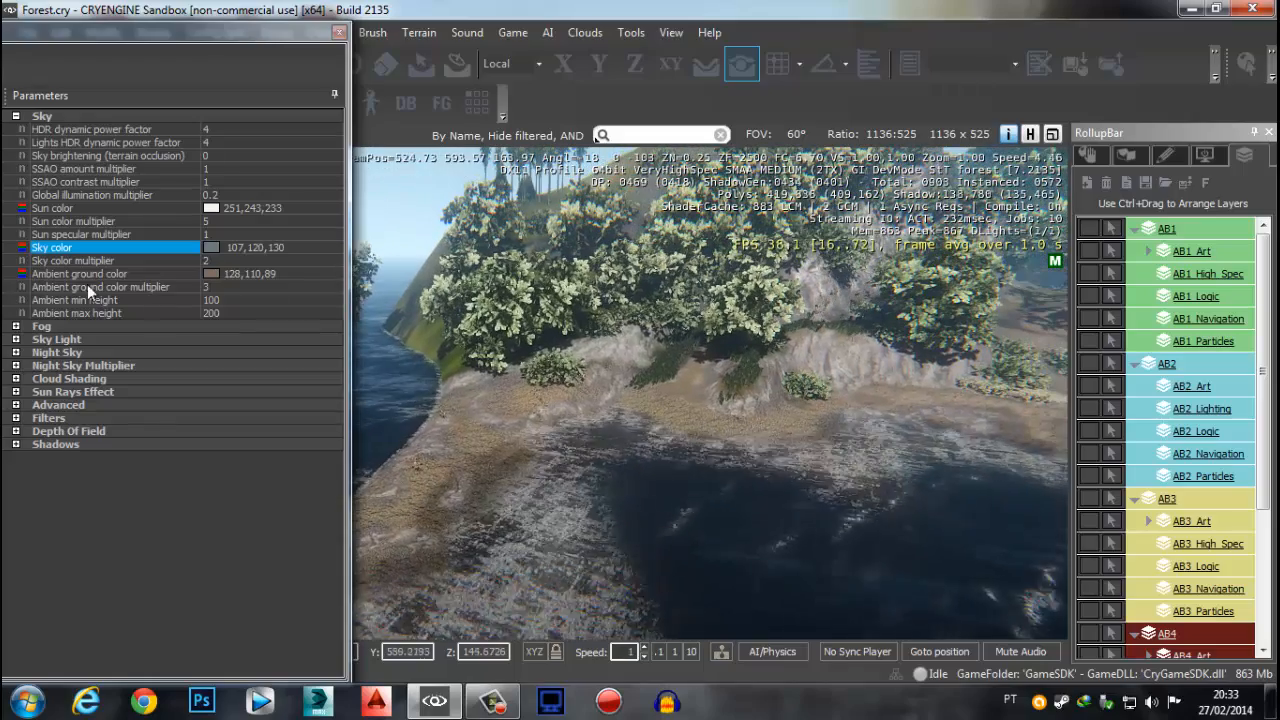
# Set the Sky color to the dark blue custom color 31,20,192
pyautogui.click(212, 247)
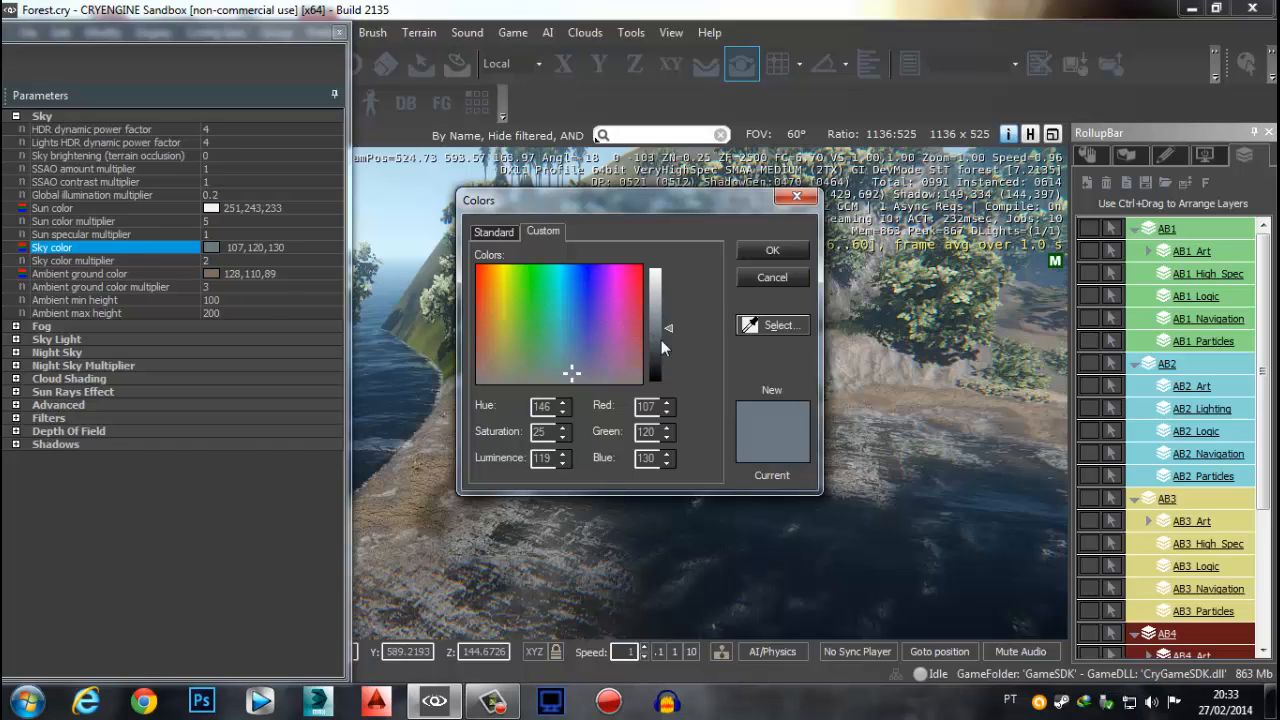
pyautogui.moveTo(577, 306); pyautogui.dragTo(590, 286)
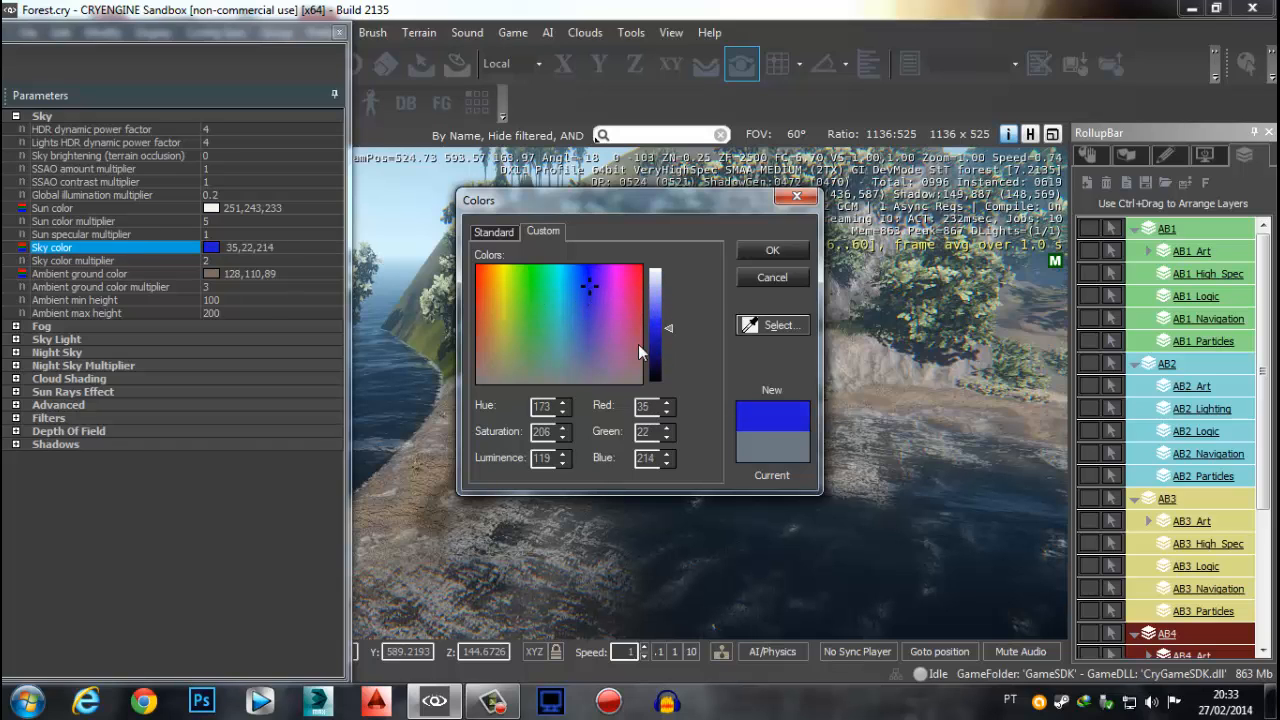
pyautogui.click(654, 335)
pyautogui.click(749, 255)
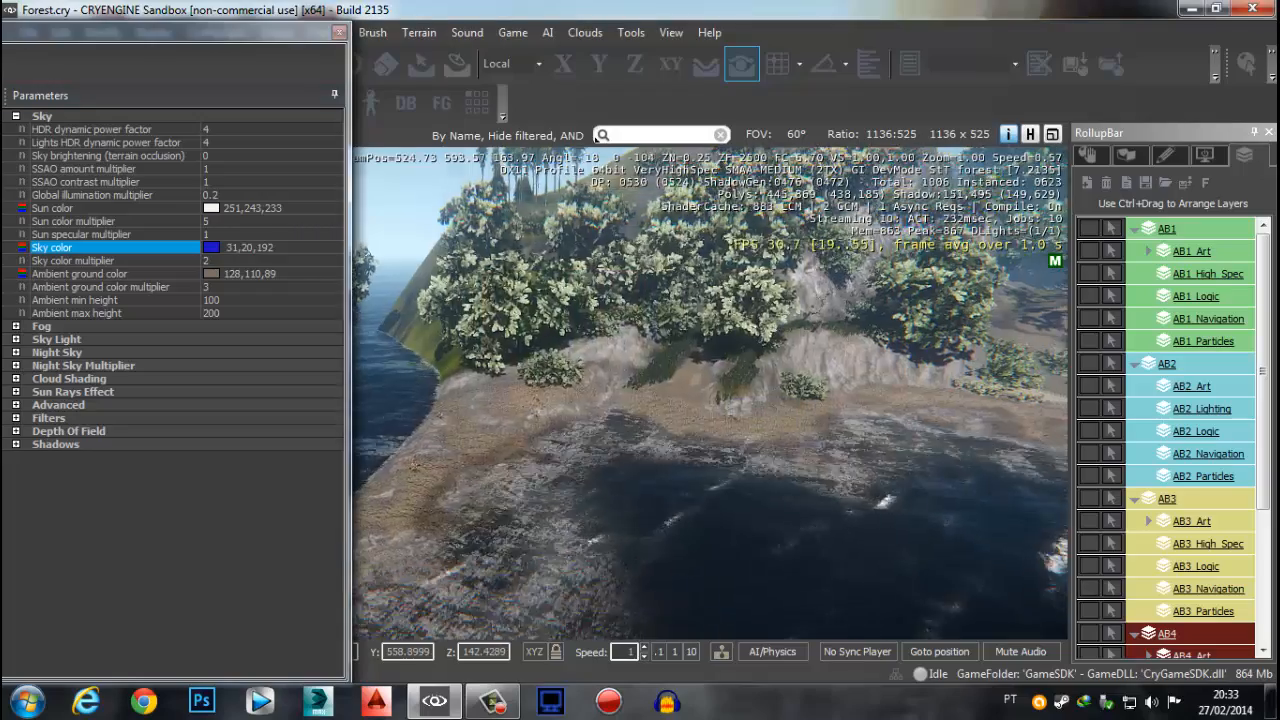
# Set the Sky color multiplier to 10 and view the tinted trees and rocks along the shore
pyautogui.moveTo(698, 428); pyautogui.dragTo(700, 423, button='right')
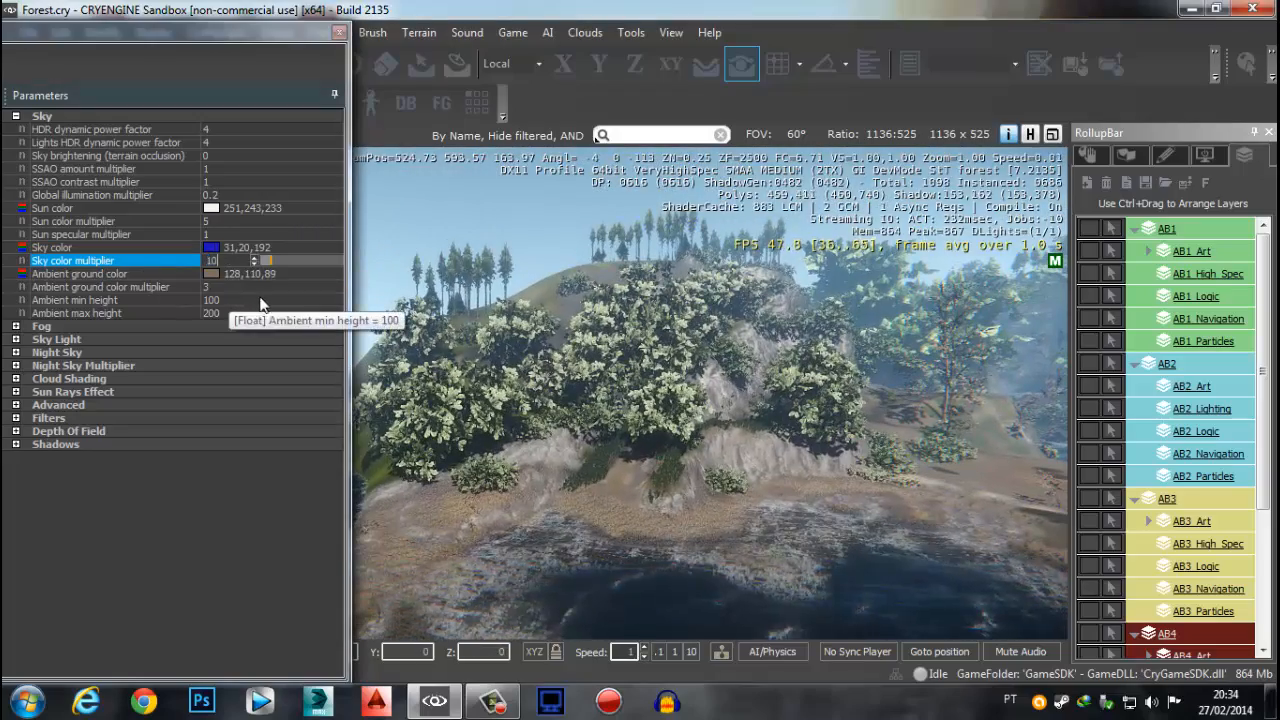
pyautogui.press('w')
pyautogui.moveTo(700, 429); pyautogui.dragTo(643, 440, button='right')
pyautogui.press('s')
pyautogui.press('w')
pyautogui.press('w')
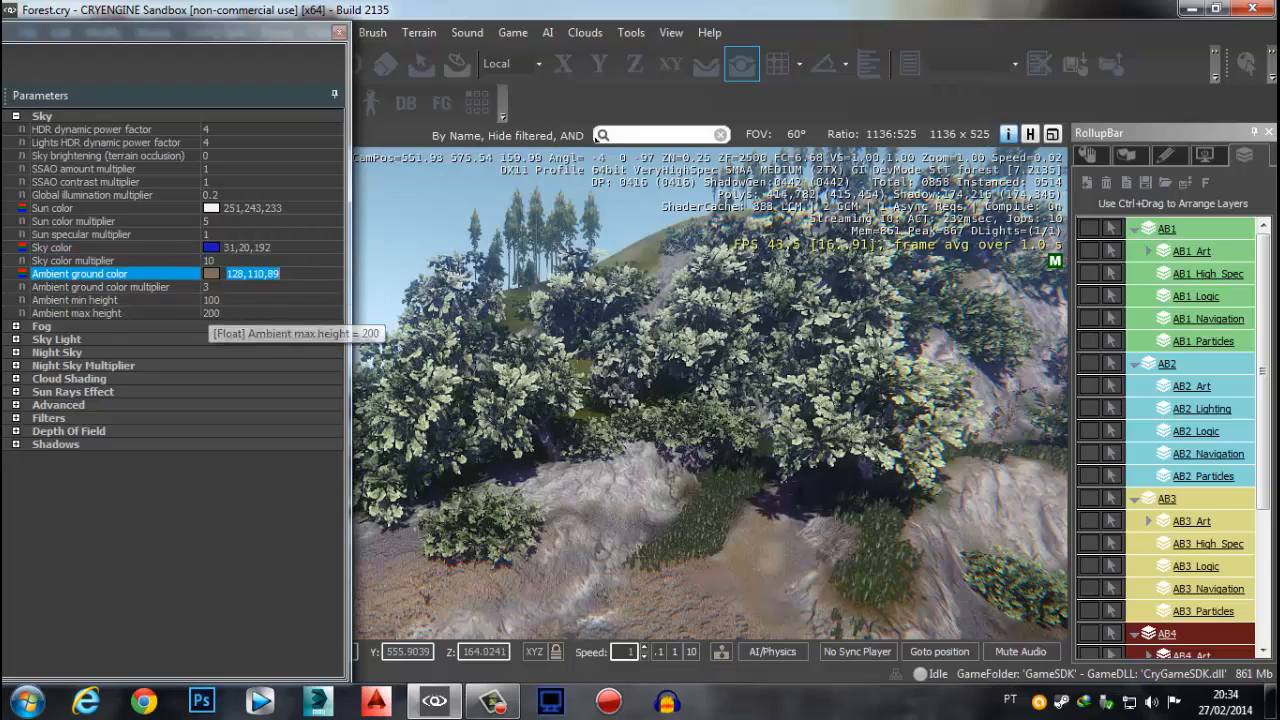
pyautogui.moveTo(620, 330); pyautogui.dragTo(623, 345, button='right')
pyautogui.moveTo(647, 441); pyautogui.dragTo(649, 444, button='right')
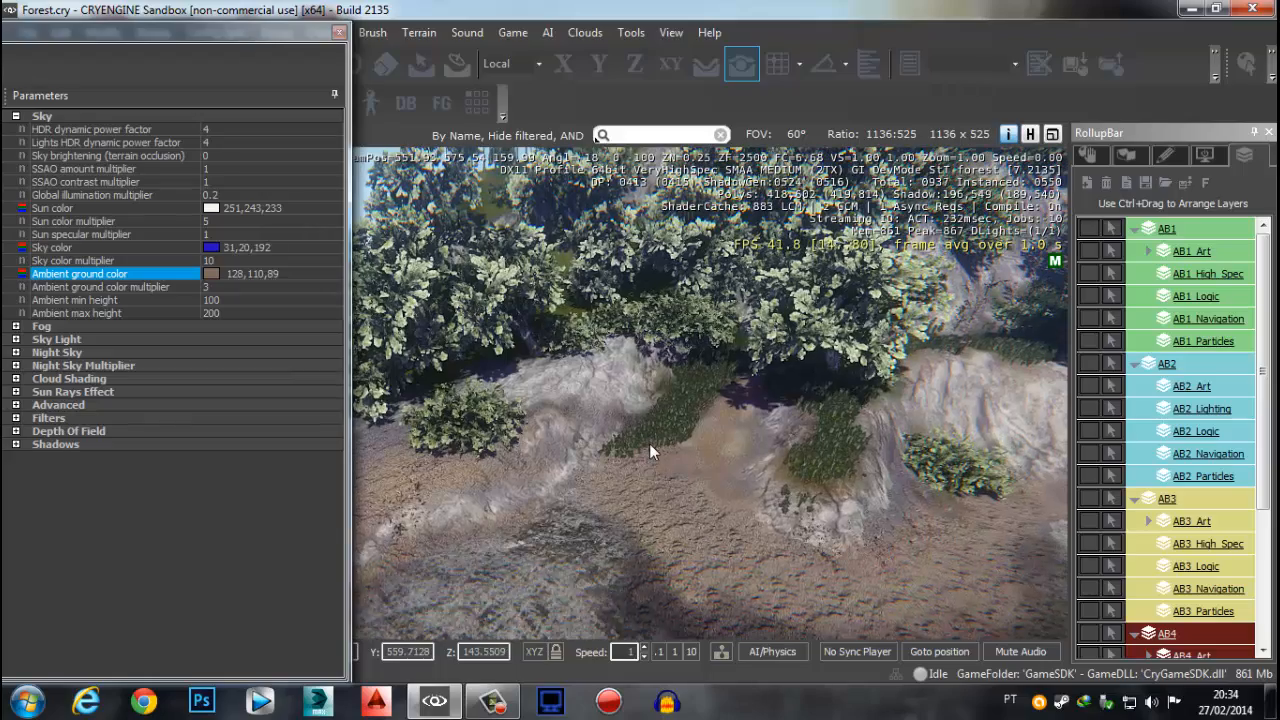
# Select Sky color and Ambient ground color in turn, and examine the tinted shore, rocks and shaded grassy path
pyautogui.click(66, 246)
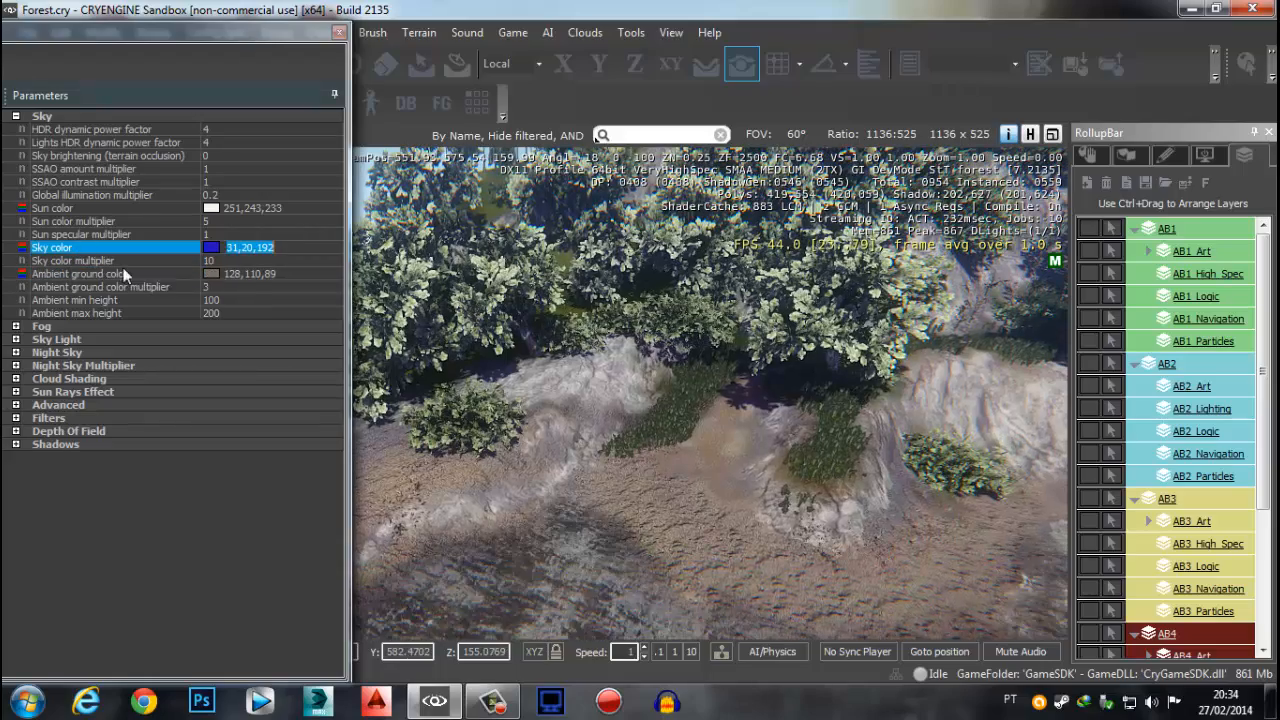
pyautogui.moveTo(634, 482); pyautogui.dragTo(634, 474, button='right')
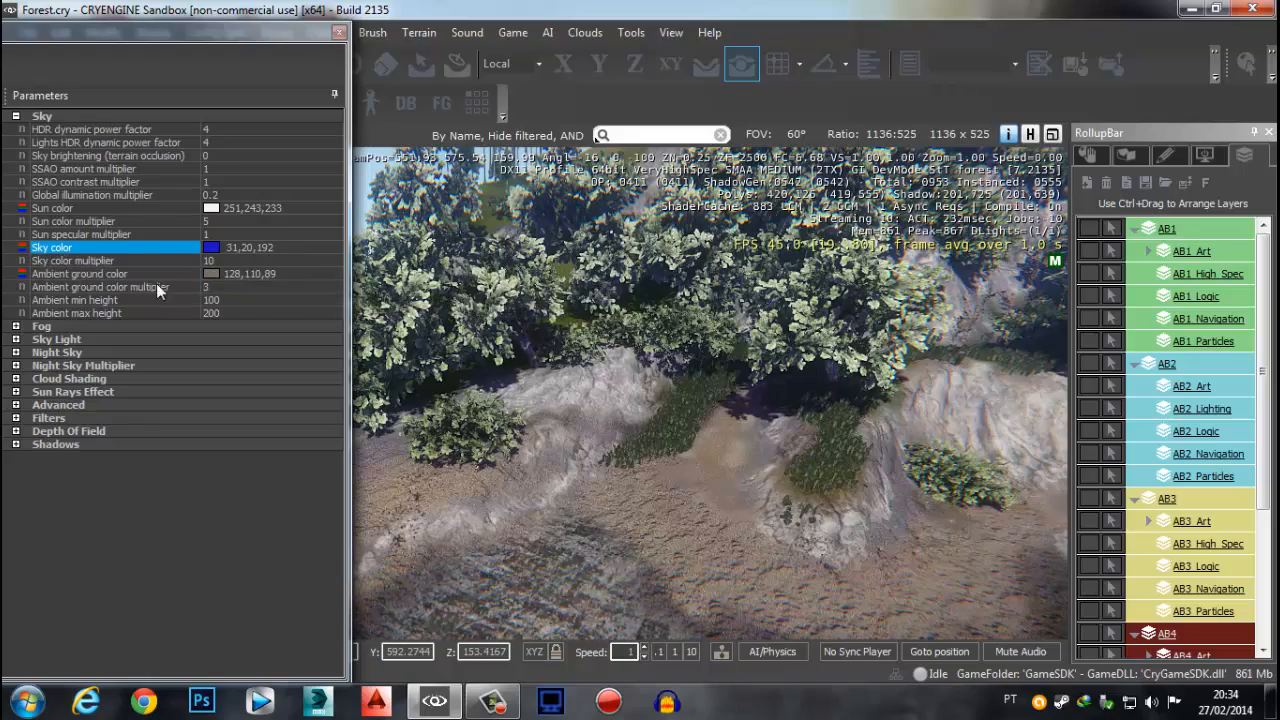
pyautogui.click(110, 273)
pyautogui.moveTo(644, 456); pyautogui.dragTo(656, 457, button='right')
pyautogui.press('s')
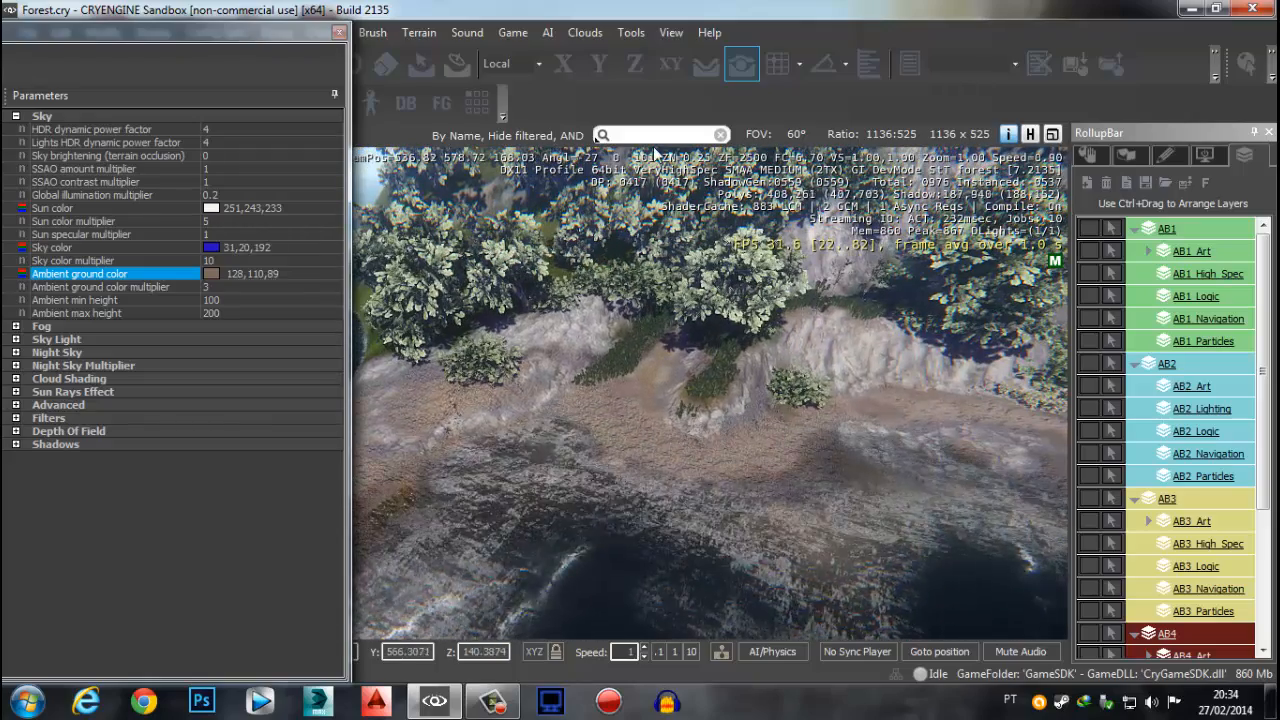
pyautogui.moveTo(705, 563); pyautogui.dragTo(705, 563, button='right')
pyautogui.press('w')
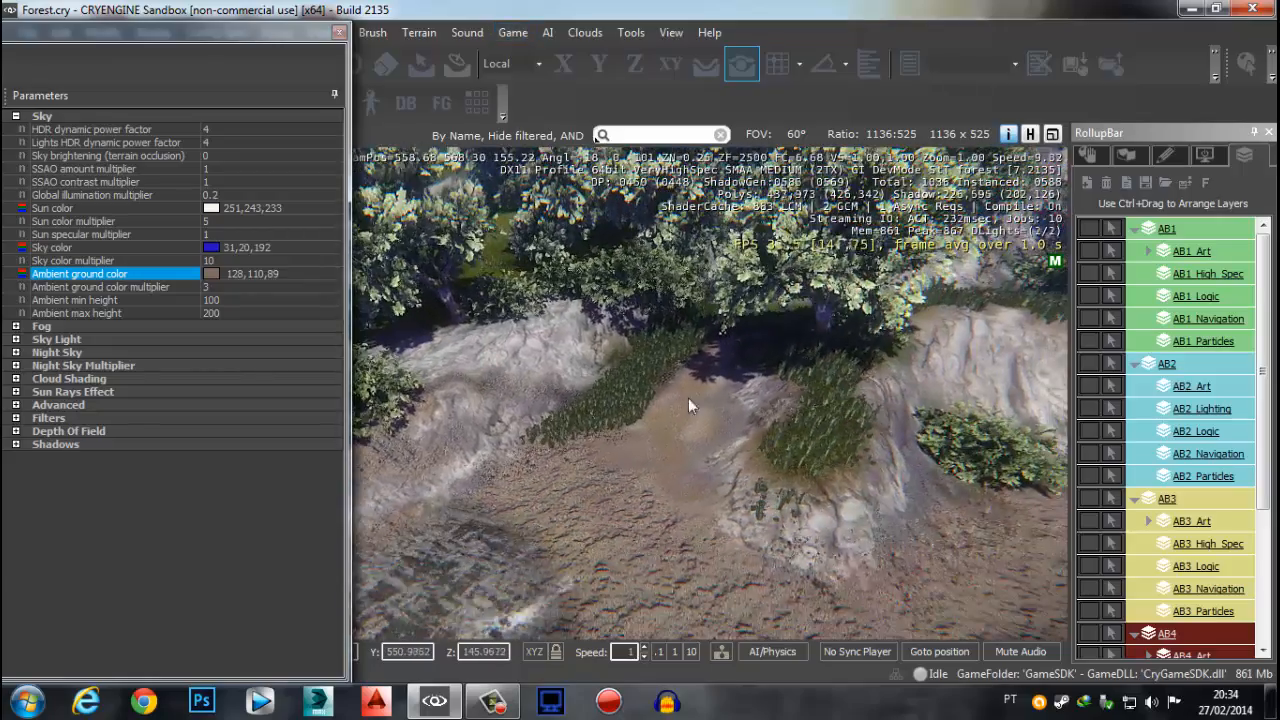
pyautogui.press('w')
pyautogui.moveTo(688, 398); pyautogui.dragTo(700, 408, button='right')
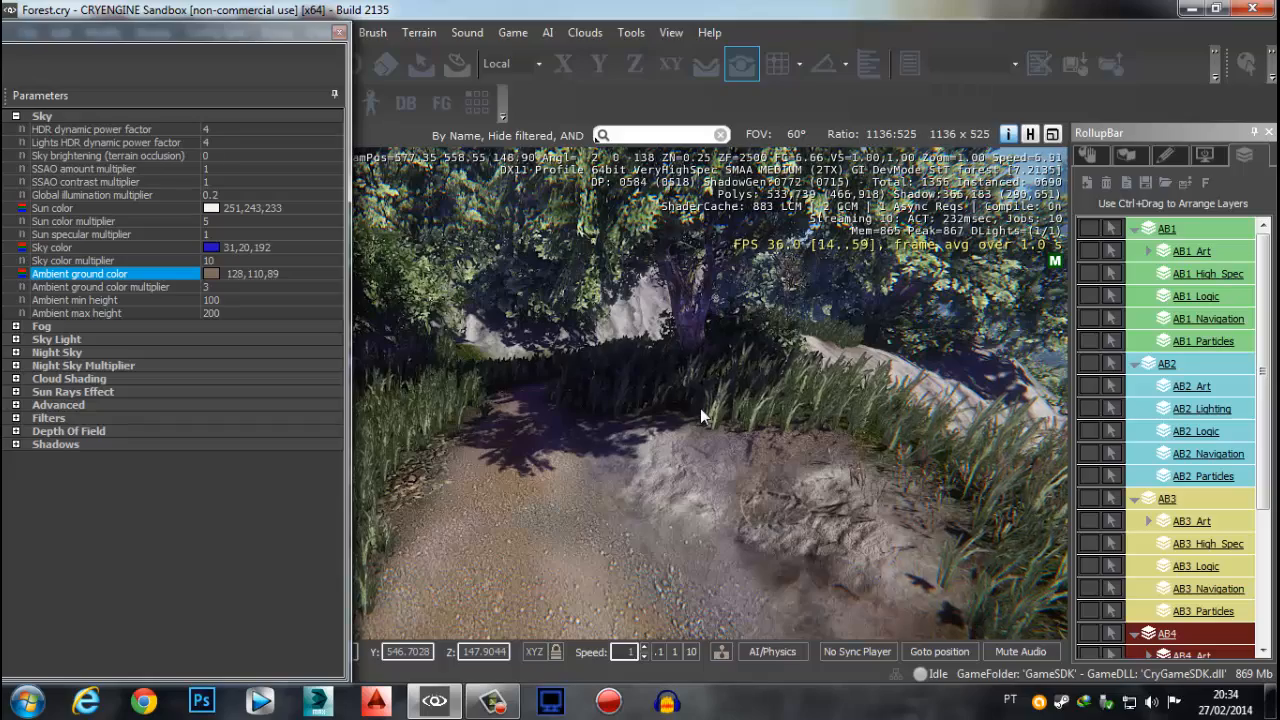
# Undo the recent Sky color and Sky color multiplier changes in the Time Of Day window, keeping its parameters beside the viewport
pyautogui.moveTo(90, 39); pyautogui.dragTo(676, 48)
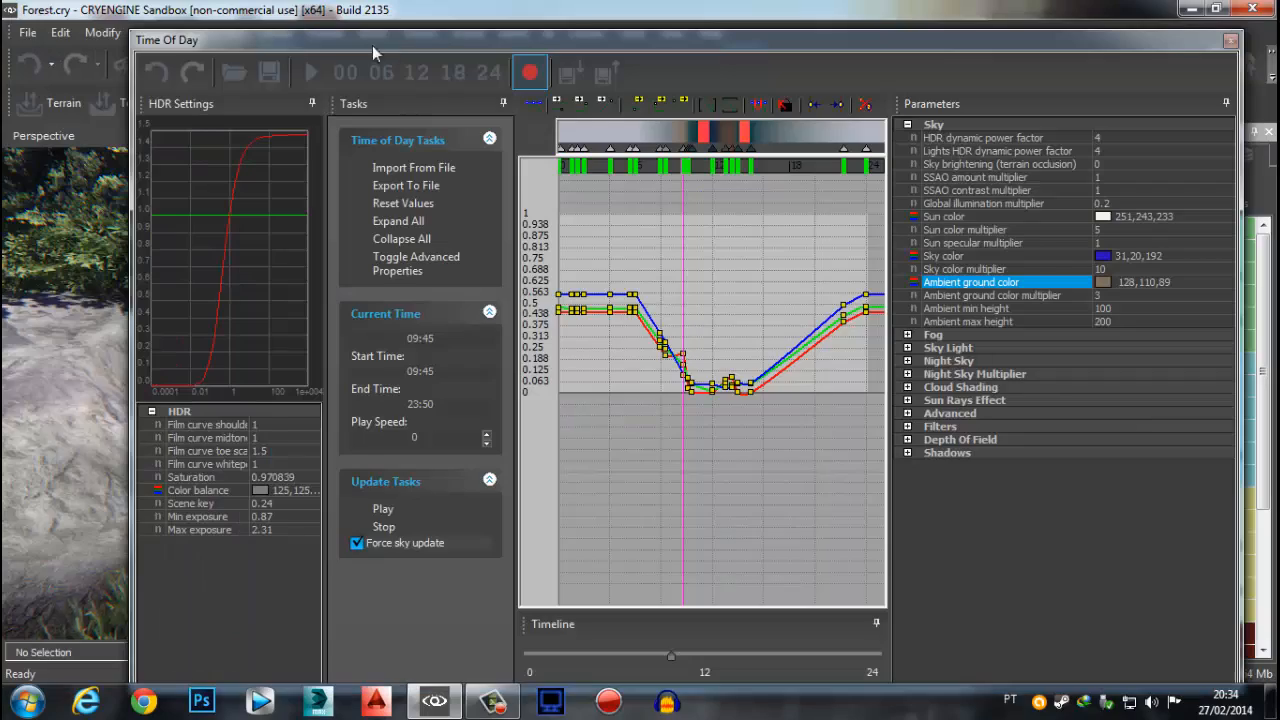
pyautogui.click(162, 76)
pyautogui.click(161, 67)
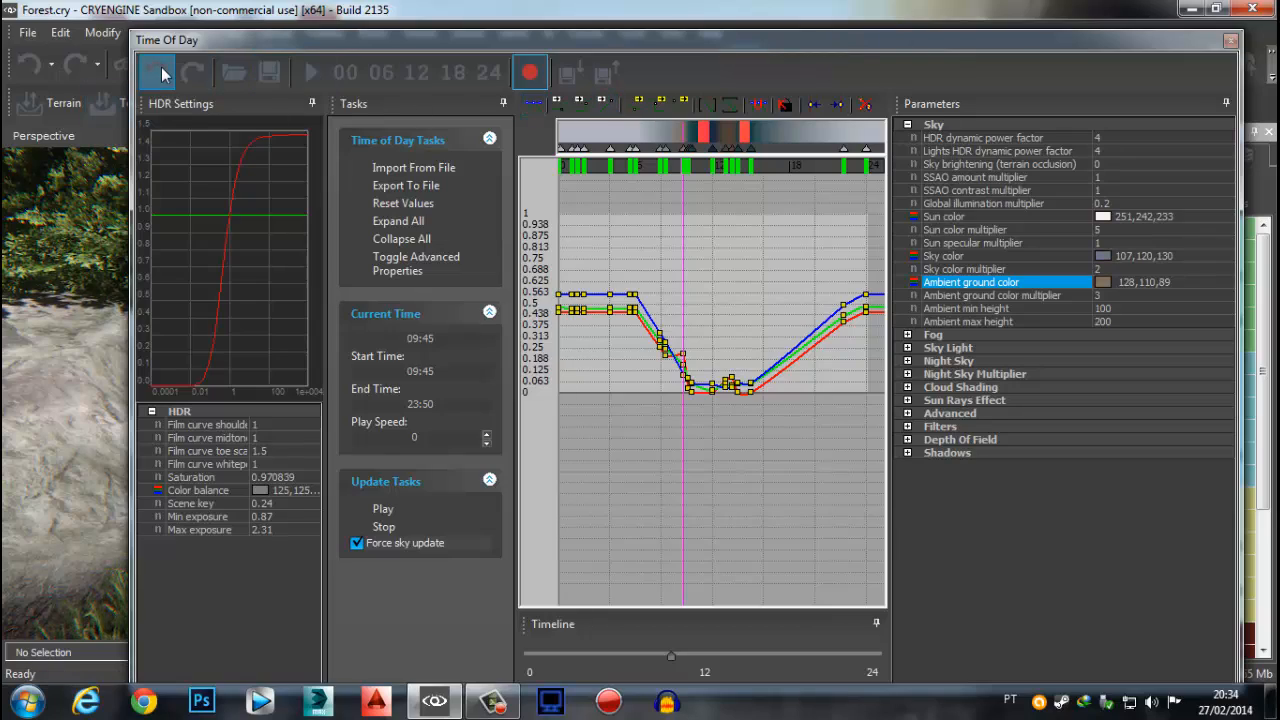
pyautogui.moveTo(1186, 47); pyautogui.dragTo(235, 28)
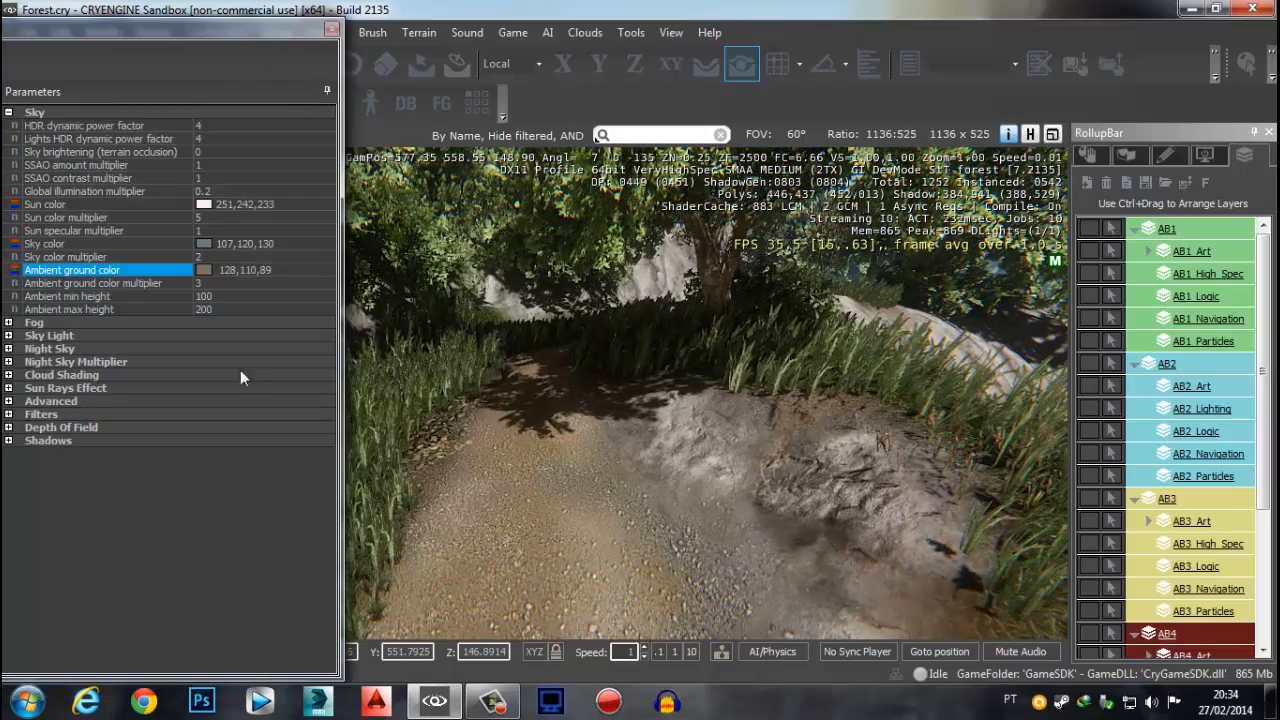
# Copy the Sky color value 107,120,130 into a new Notepad document and select the Sky color multiplier in the Time Of Day window
pyautogui.click(244, 244)
pyautogui.hotkey('ctrl', 'c')
pyautogui.press('super')
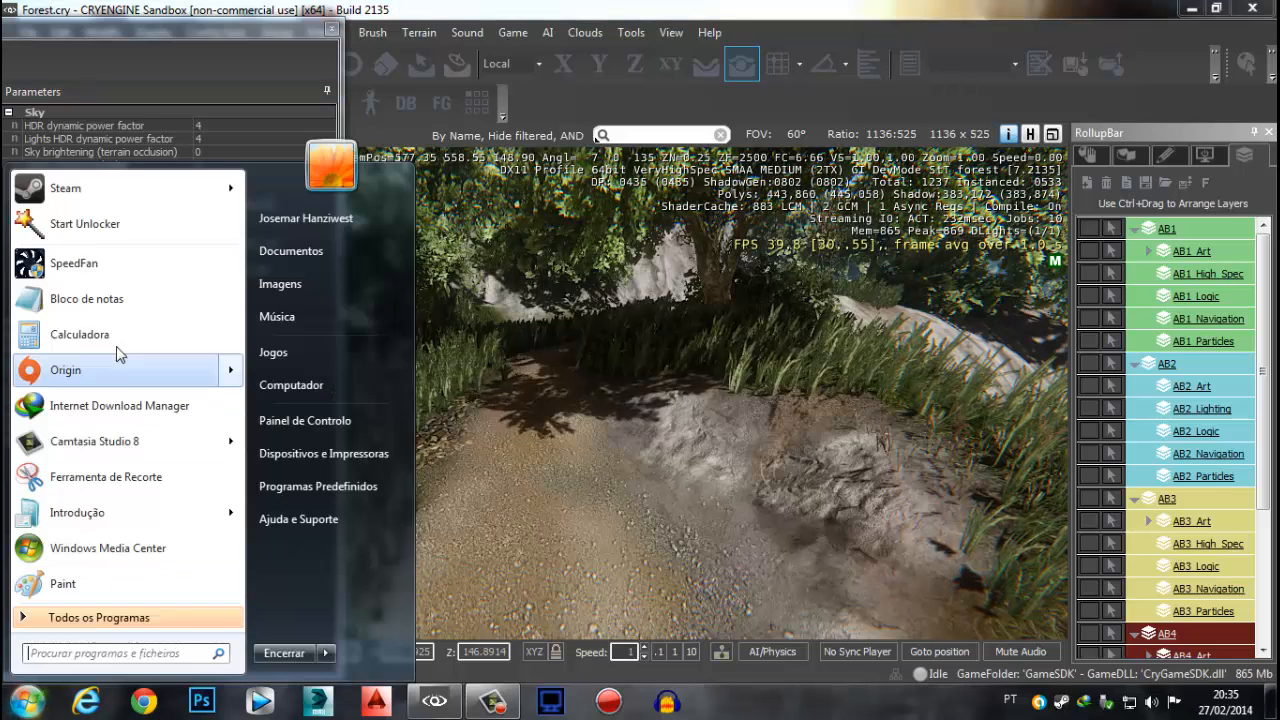
pyautogui.click(114, 297)
pyautogui.hotkey('ctrl', 'v')
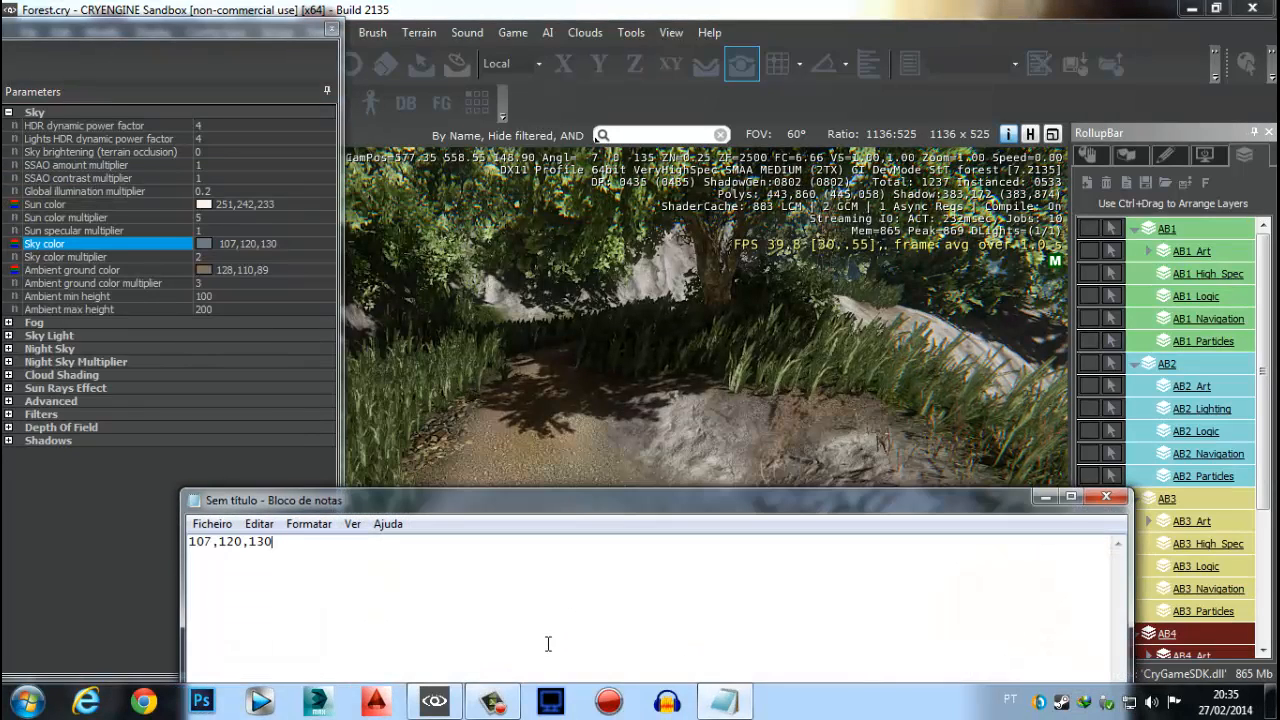
pyautogui.press('Return')
pyautogui.click(245, 257)
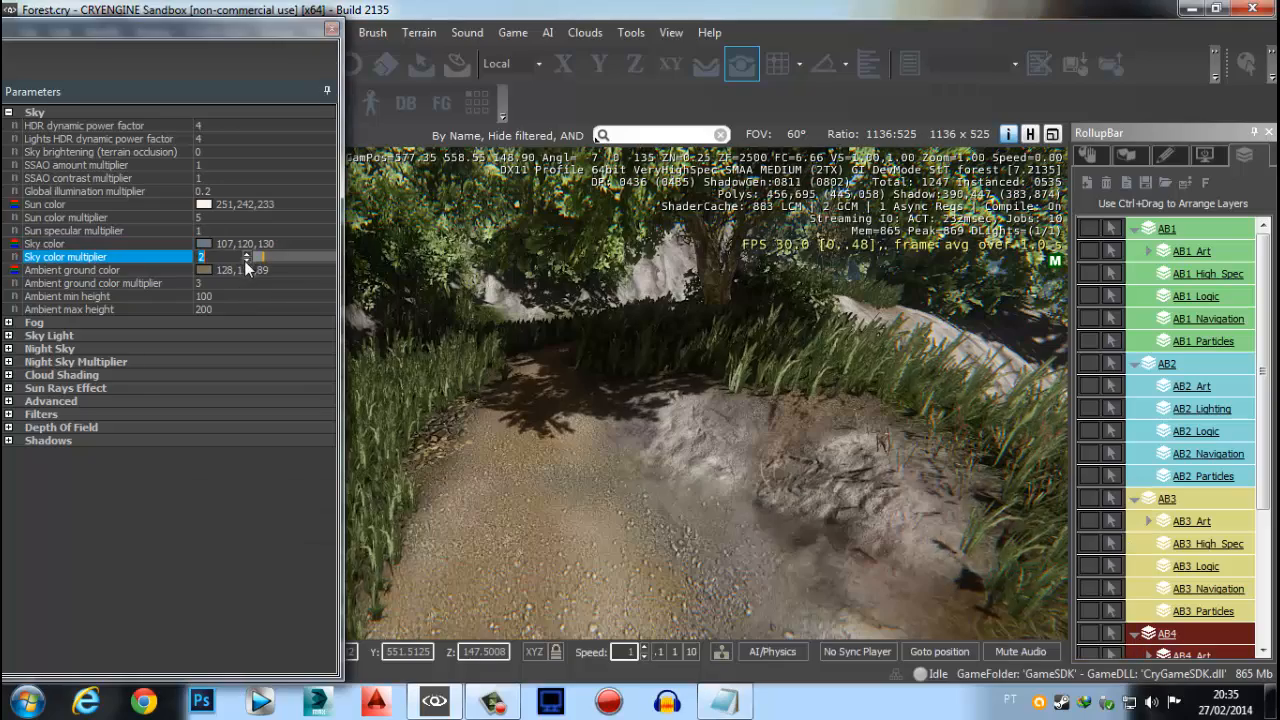
# Copy the Ambient ground color value 128,110,89 into the Notepad document below the sky color value and return to the Time Of Day parameters
pyautogui.click(245, 270)
pyautogui.hotkey('ctrl', 'c')
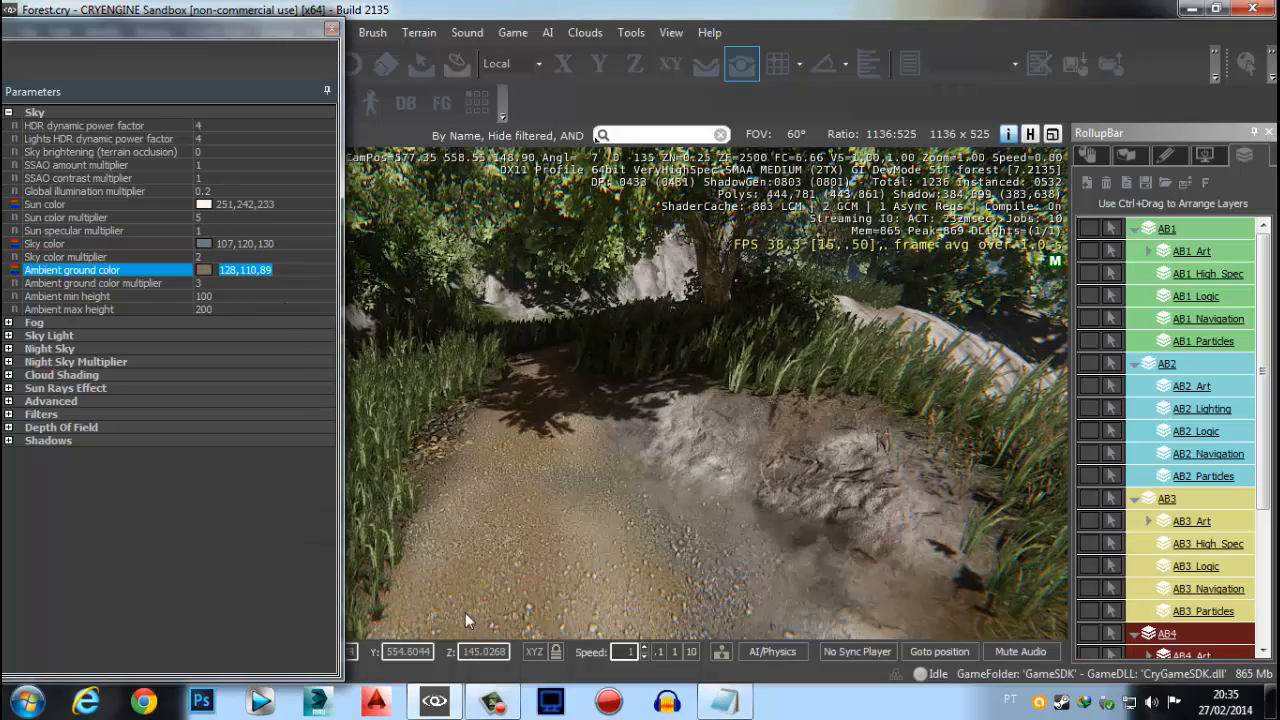
pyautogui.click(723, 702)
pyautogui.hotkey('ctrl', 'v')
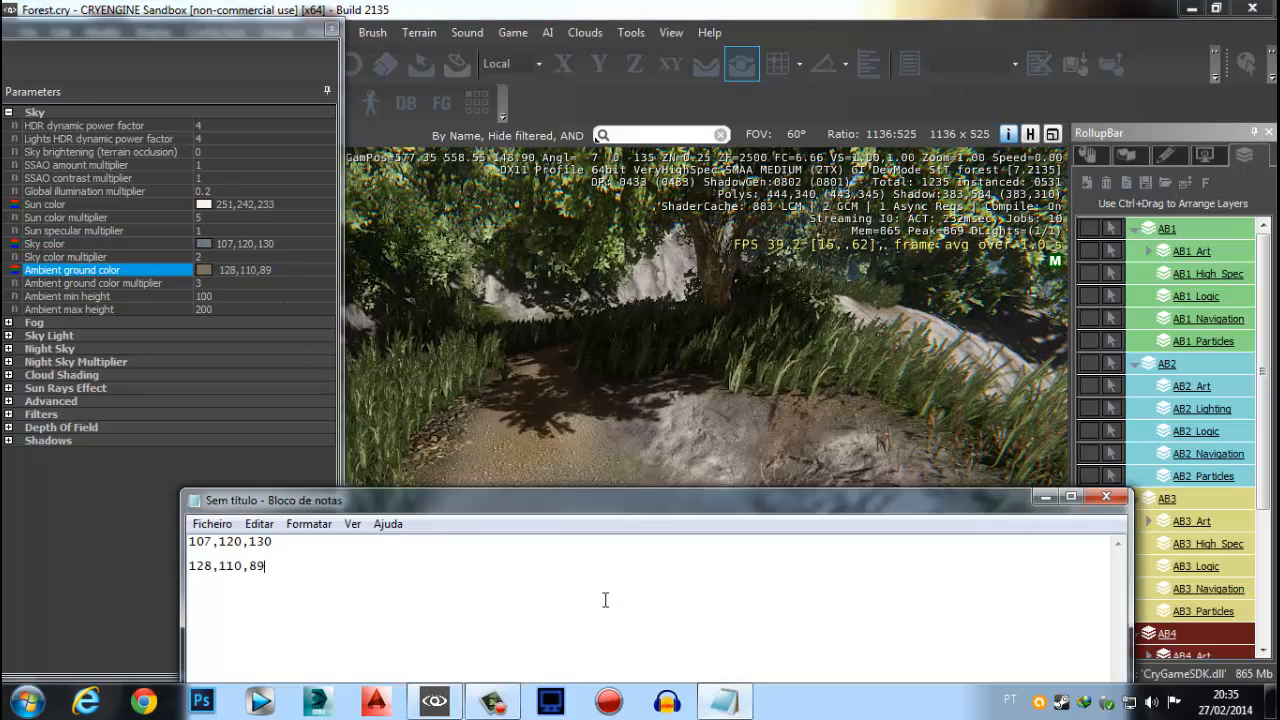
pyautogui.click(215, 269)
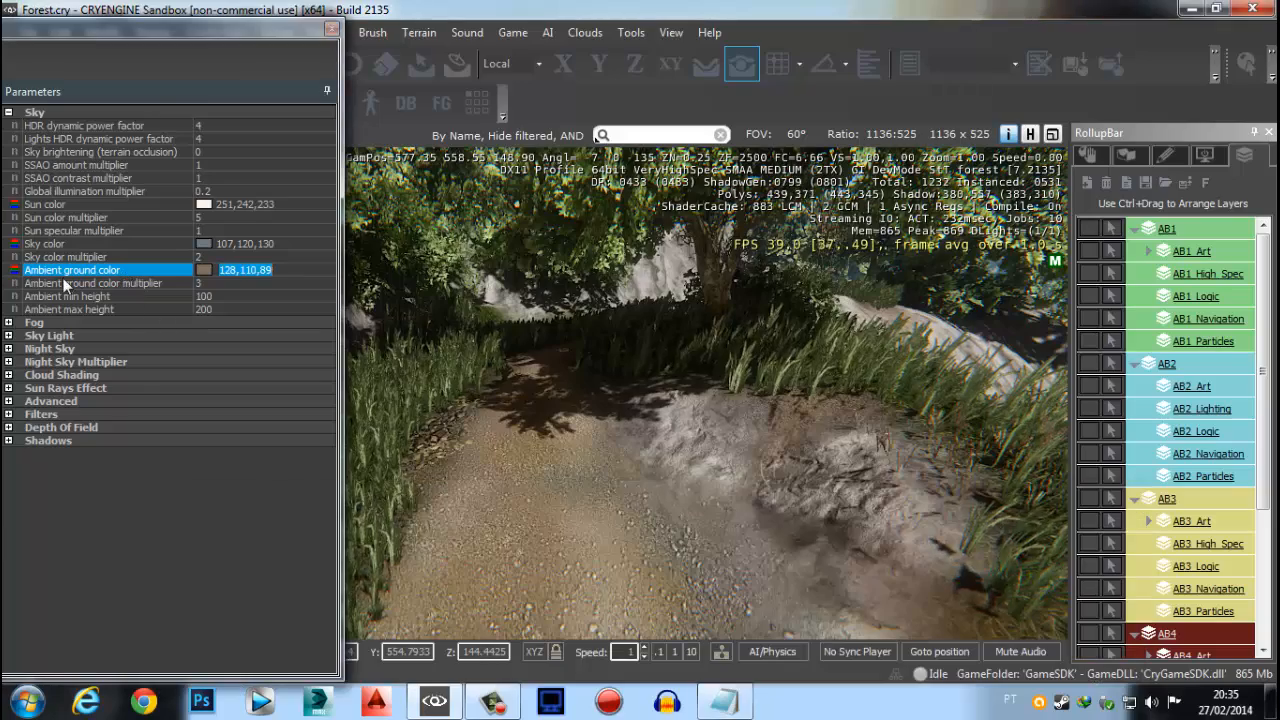
# Set the Ambient ground color to the dark red 178,0,0 in the Sky parameters
pyautogui.click(182, 256)
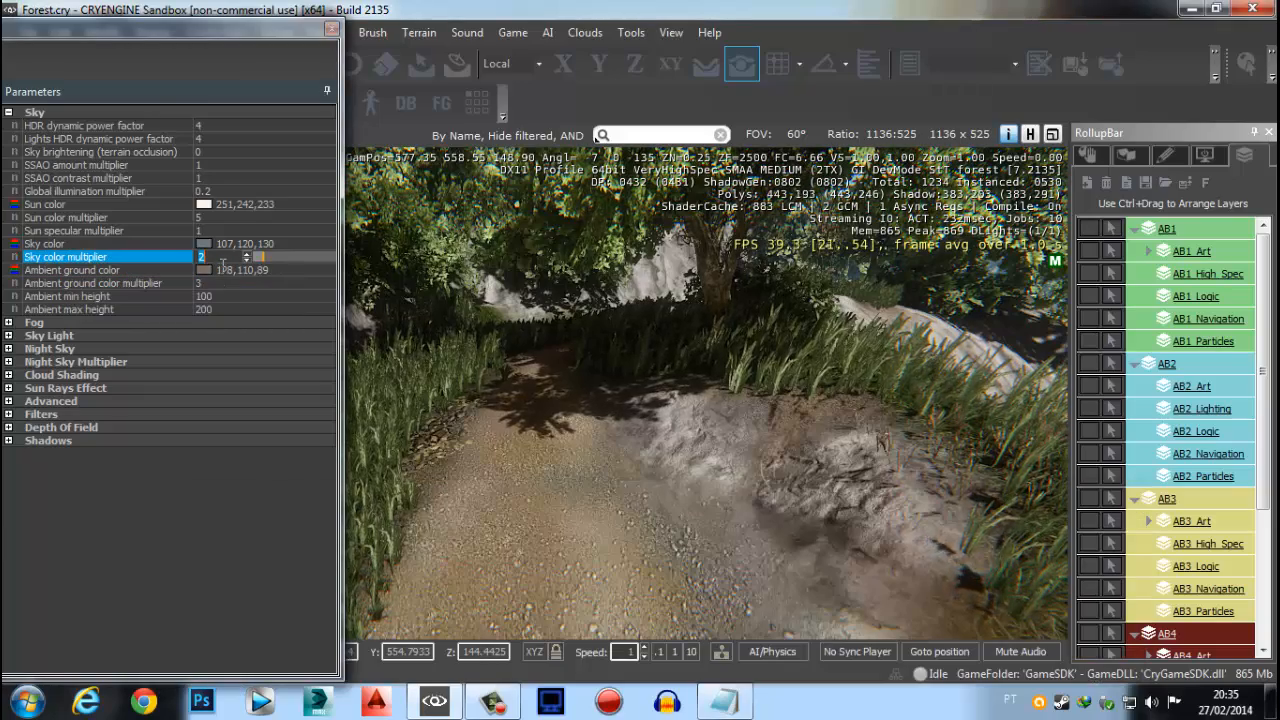
pyautogui.click(164, 271)
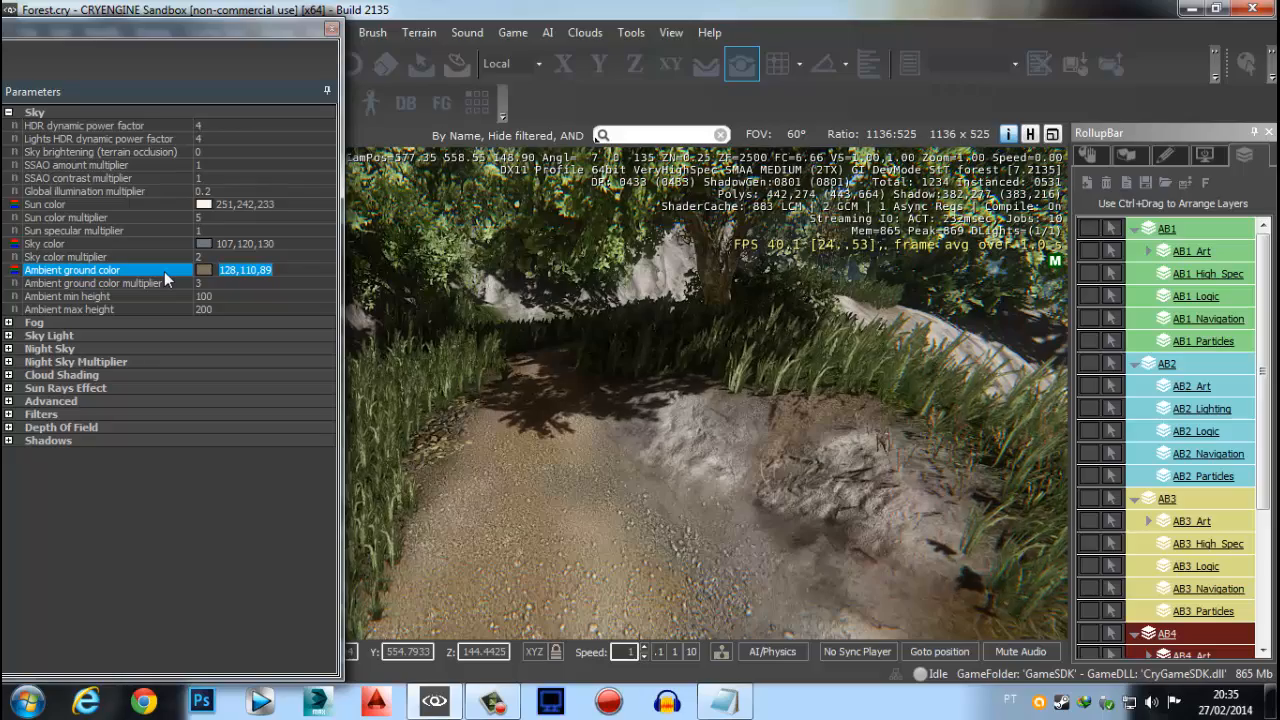
pyautogui.moveTo(820, 548); pyautogui.dragTo(766, 511, button='right')
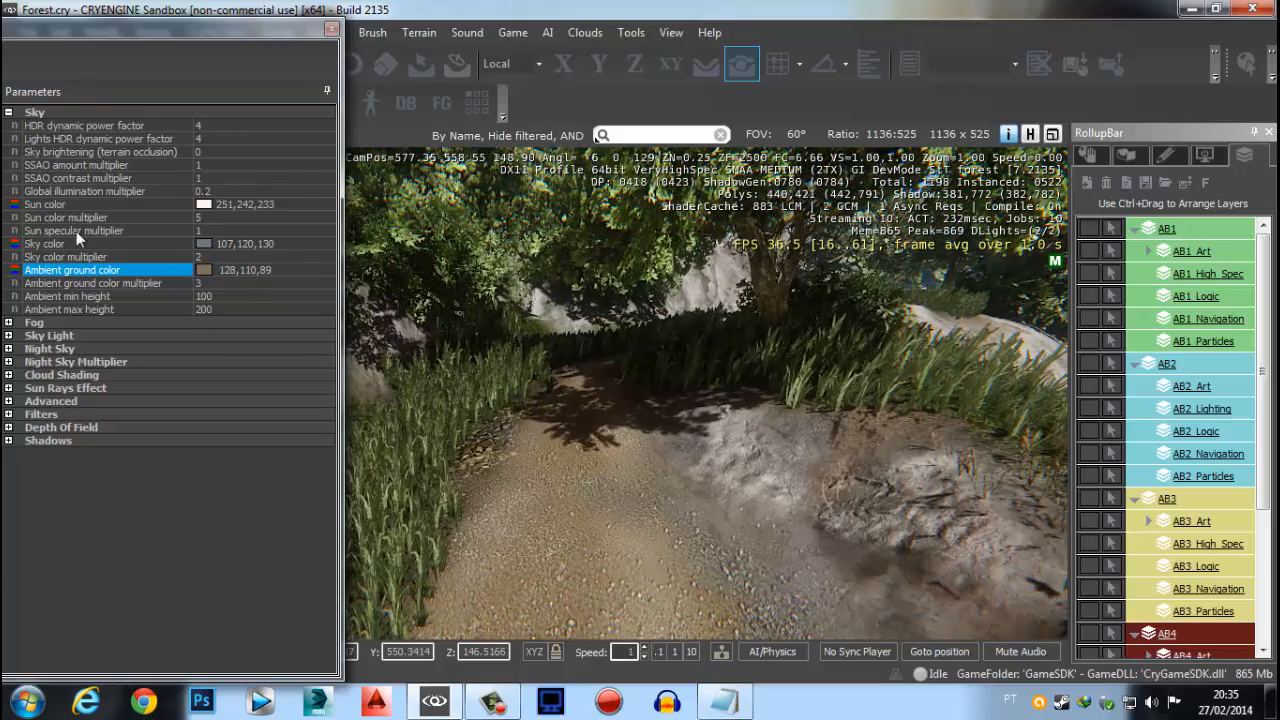
pyautogui.click(205, 273)
pyautogui.moveTo(549, 335); pyautogui.dragTo(677, 254)
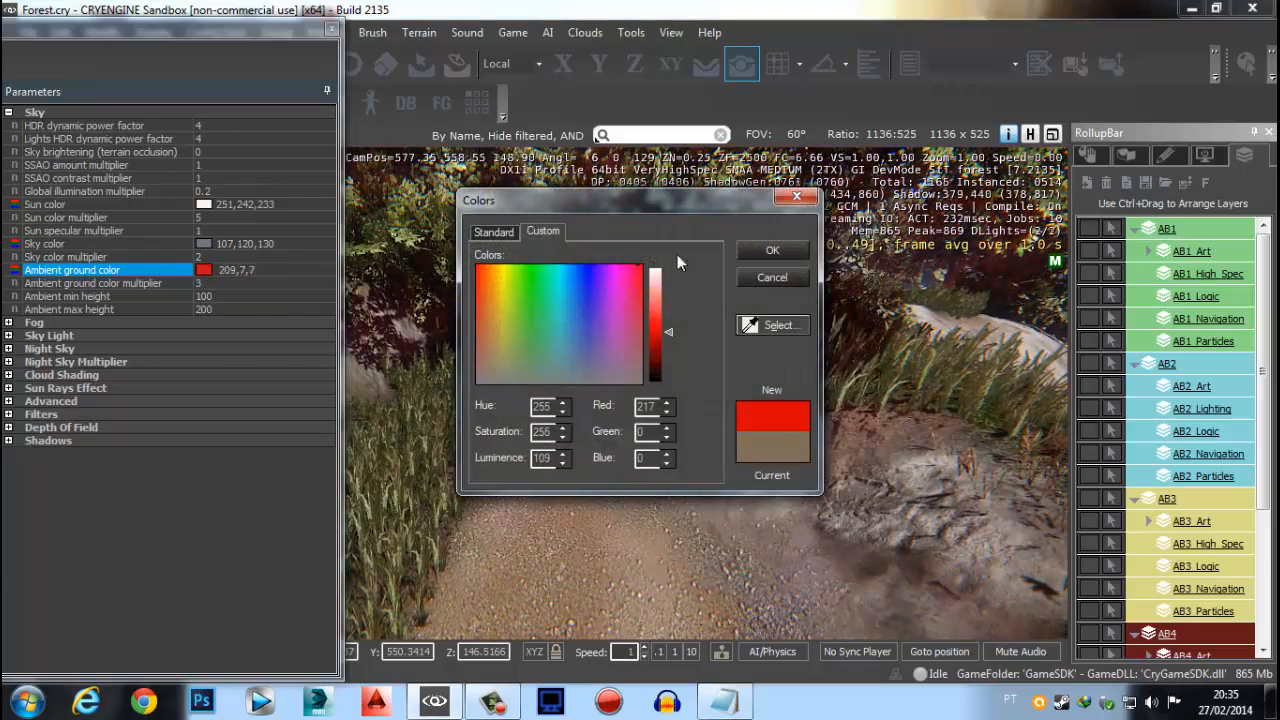
pyautogui.moveTo(665, 331); pyautogui.dragTo(659, 341)
pyautogui.click(659, 341)
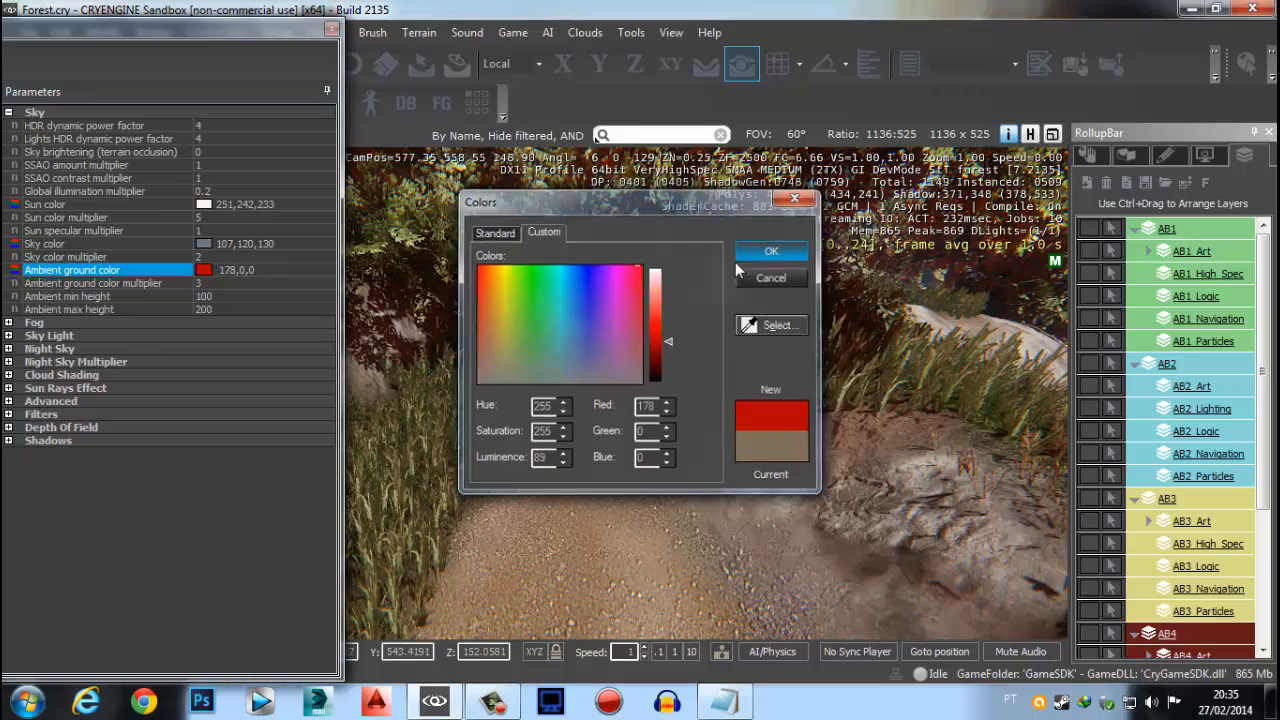
pyautogui.click(745, 253)
# Examine how the red ambient ground color affects the trees, the shaded path, the rocks and the shore
pyautogui.moveTo(745, 253); pyautogui.dragTo(699, 343, button='right')
pyautogui.moveTo(699, 343); pyautogui.dragTo(625, 434, button='middle')
pyautogui.scroll(-2, 625, 434)
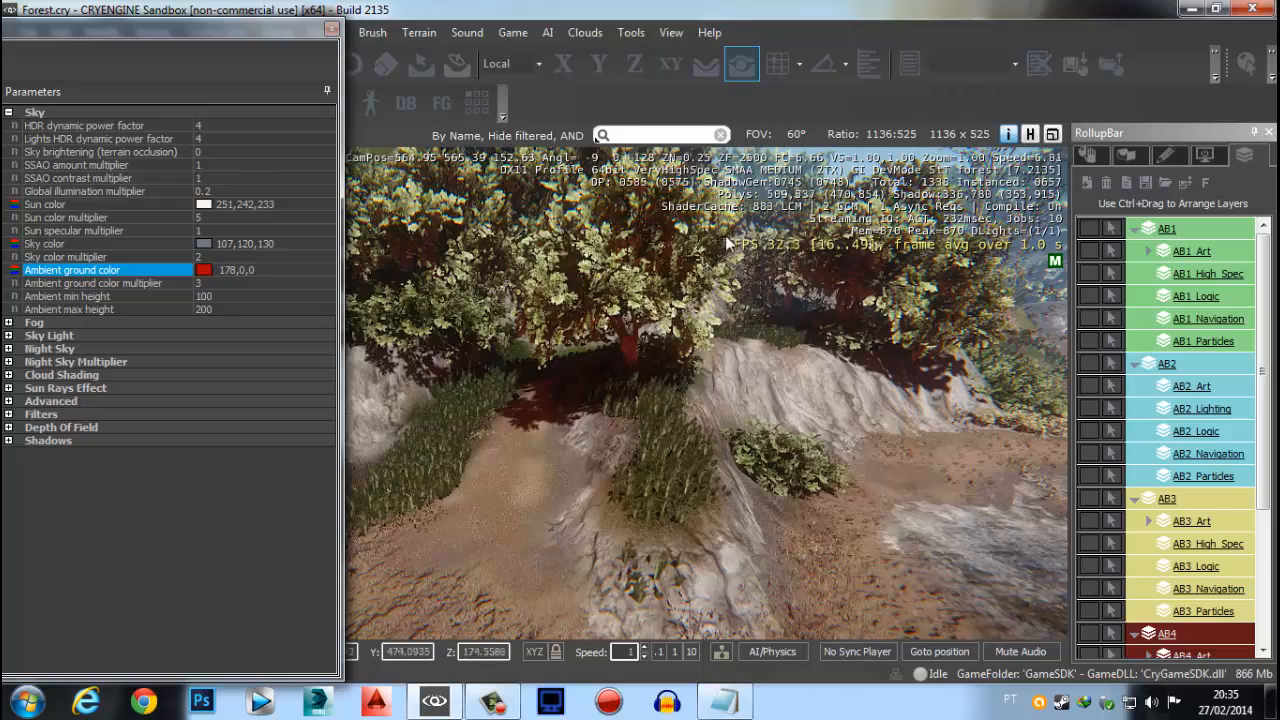
pyautogui.moveTo(556, 508); pyautogui.dragTo(577, 446, button='right')
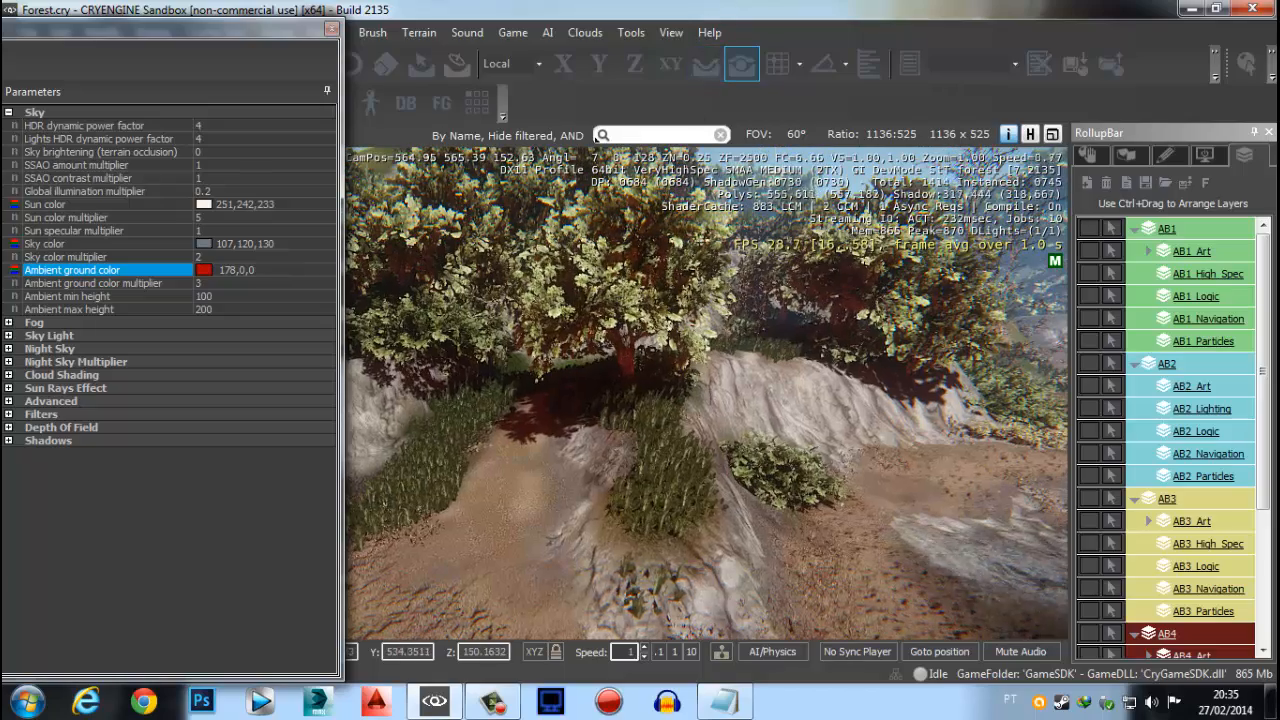
pyautogui.moveTo(634, 390); pyautogui.dragTo(640, 370, button='right')
pyautogui.press('w')
pyautogui.press('s')
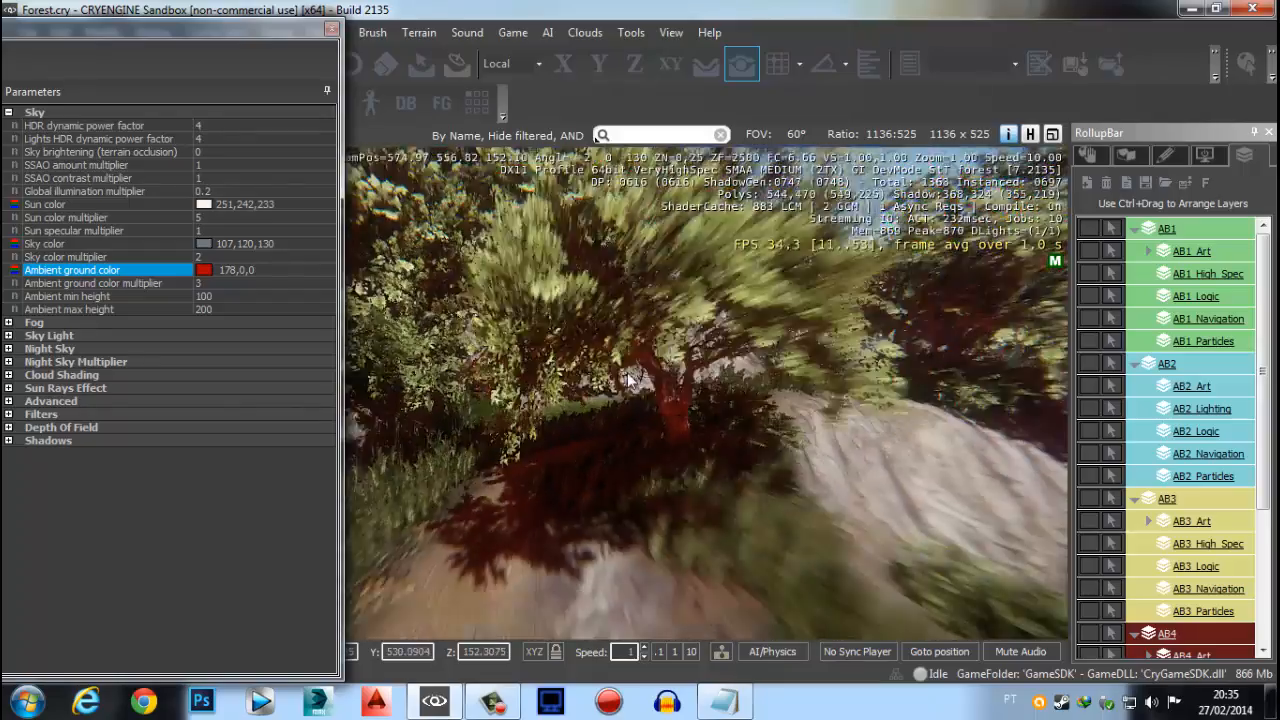
pyautogui.press('s')
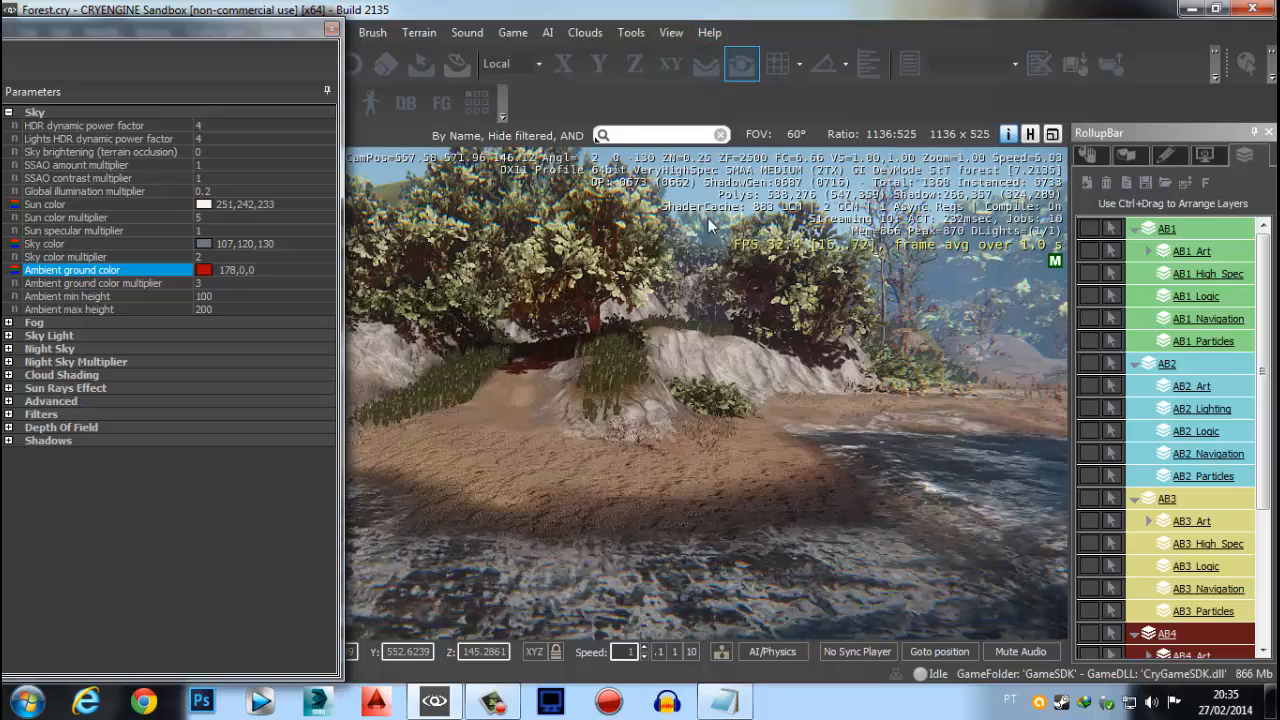
pyautogui.moveTo(576, 513); pyautogui.dragTo(540, 508, button='right')
pyautogui.press('w')
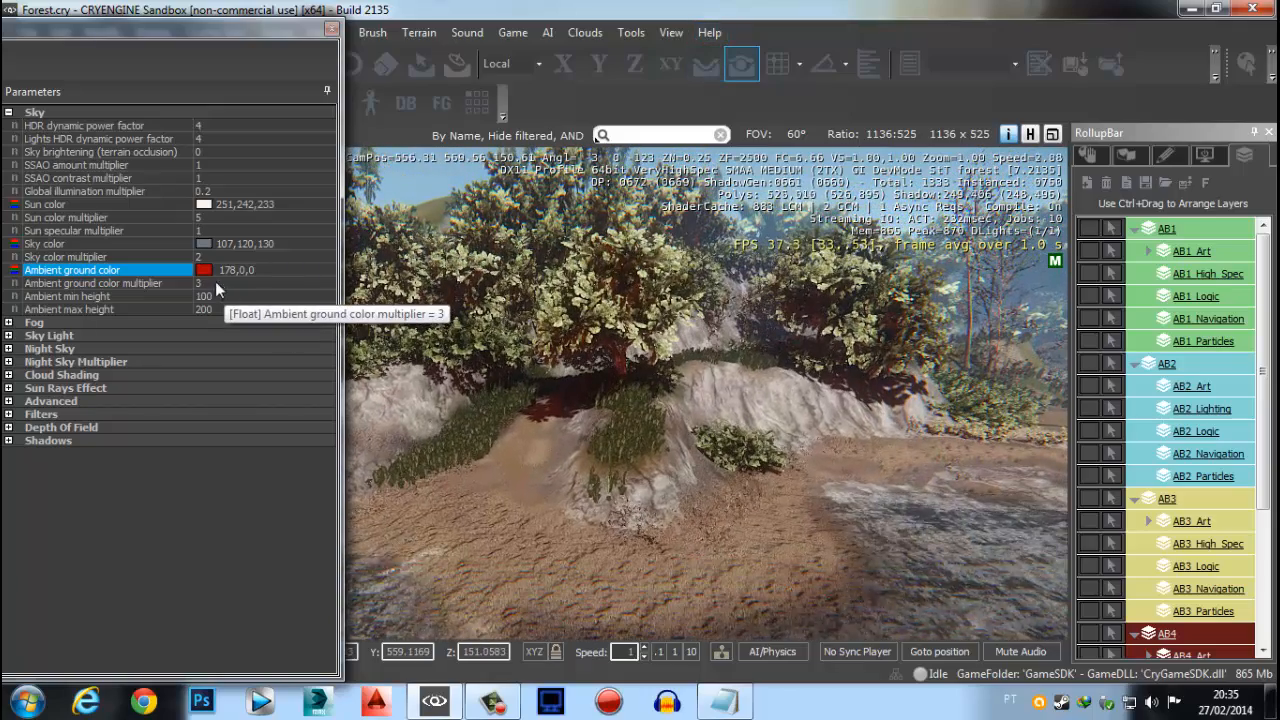
pyautogui.click(82, 271)
pyautogui.write('10')
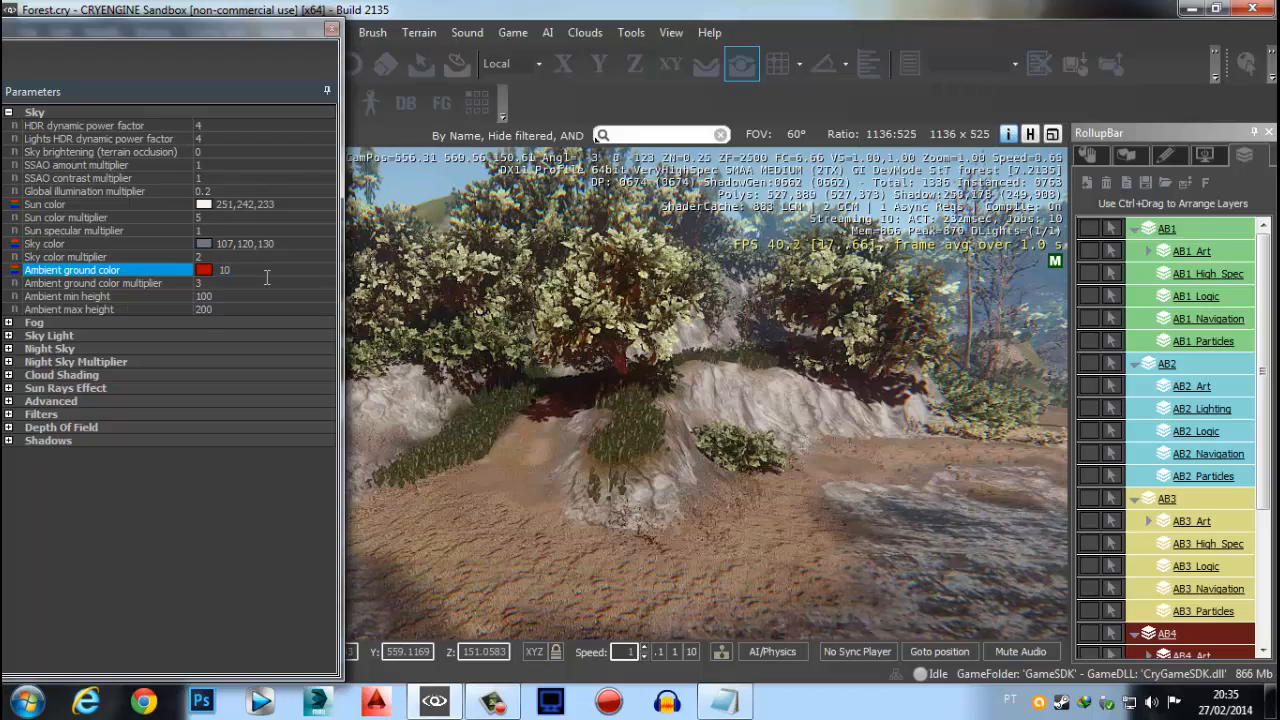
pyautogui.hotkey('ctrl', 'z')
# Set the Ambient ground color multiplier to 10
pyautogui.click(239, 285)
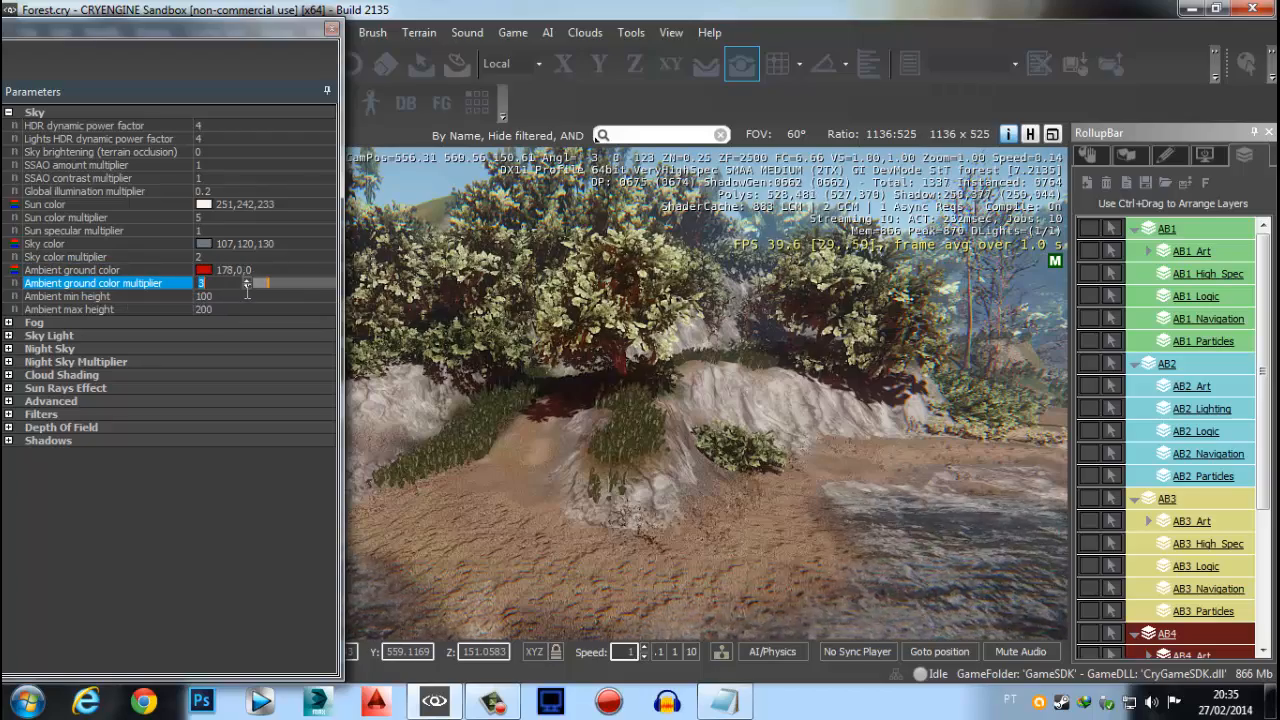
pyautogui.write('10')
pyautogui.press('Return')
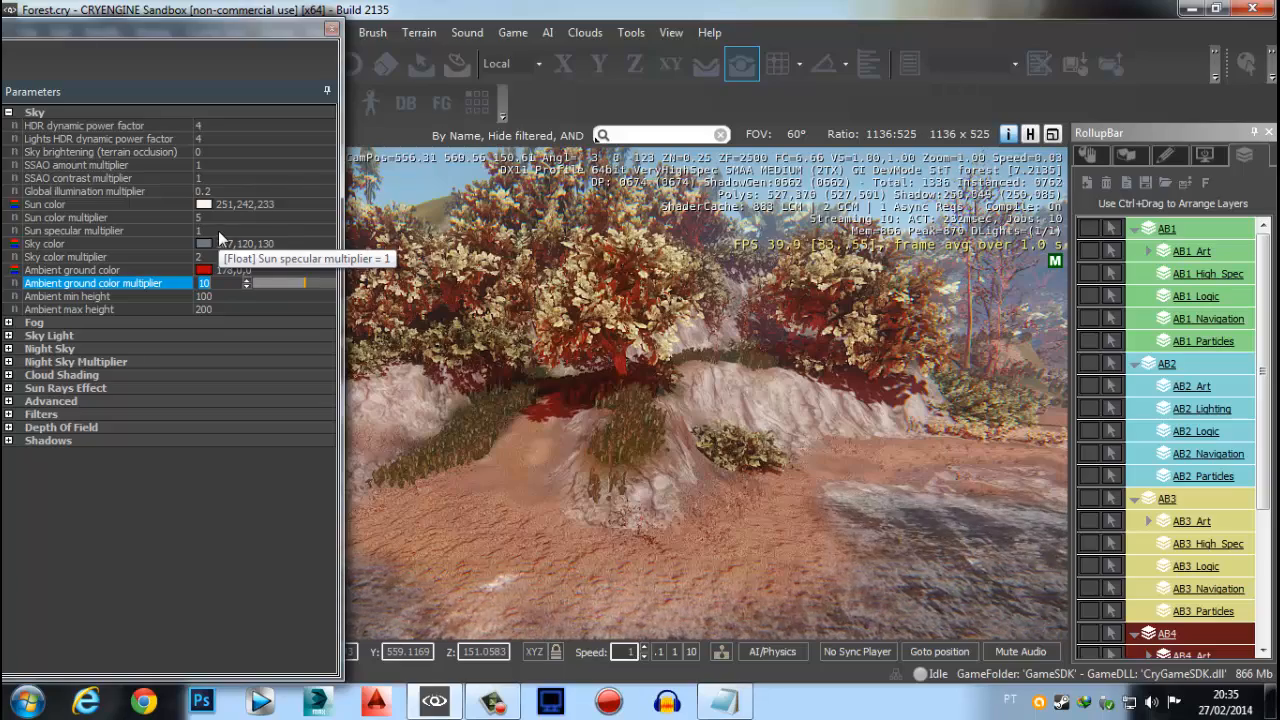
# Set the Sky color to the dark blue 33,24,166
pyautogui.click(218, 231)
pyautogui.click(210, 243)
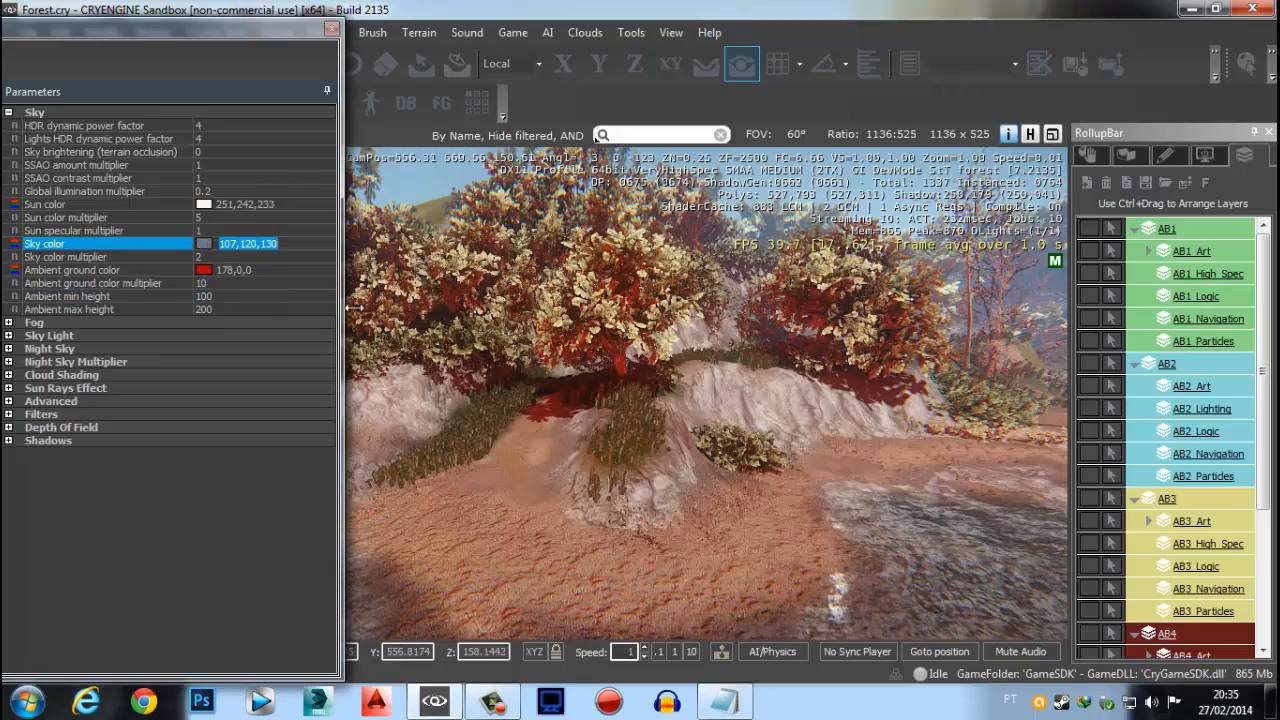
pyautogui.click(205, 246)
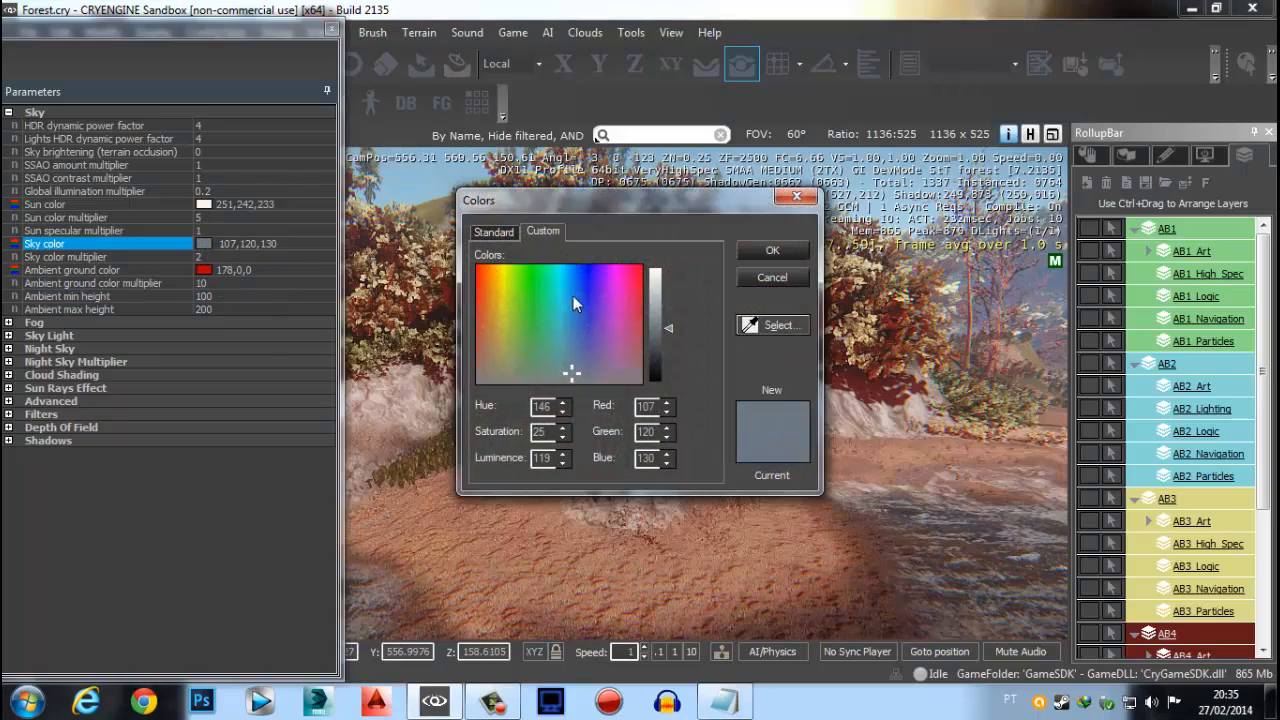
pyautogui.click(589, 294)
pyautogui.click(655, 338)
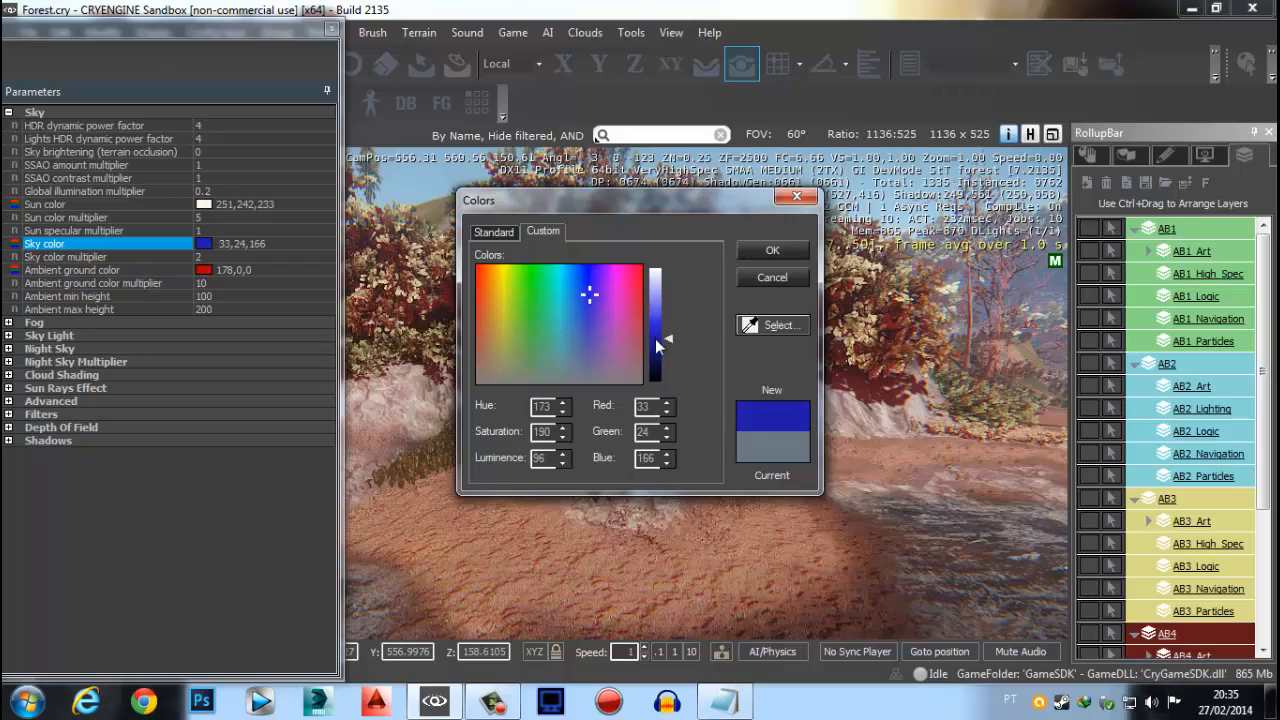
pyautogui.click(765, 251)
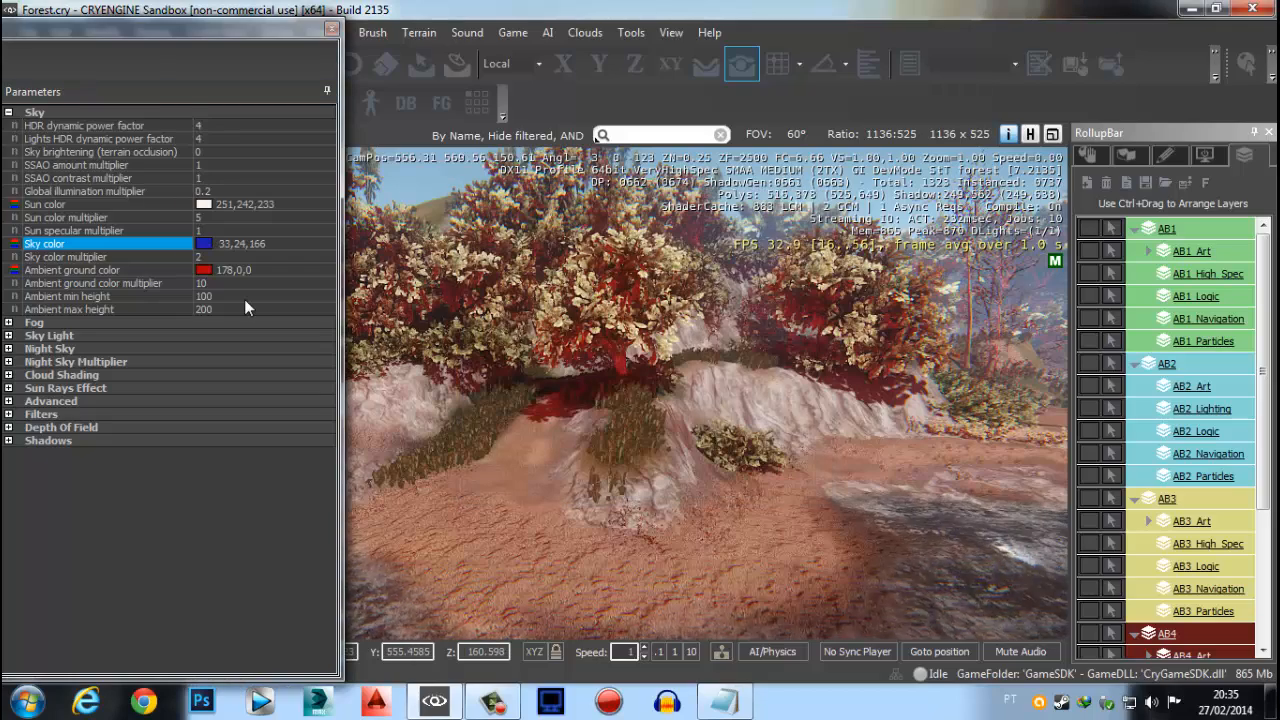
# Set the Sky color multiplier to 10 and view the tinted trees, rocks and shore from several angles
pyautogui.click(207, 258)
pyautogui.write('10')
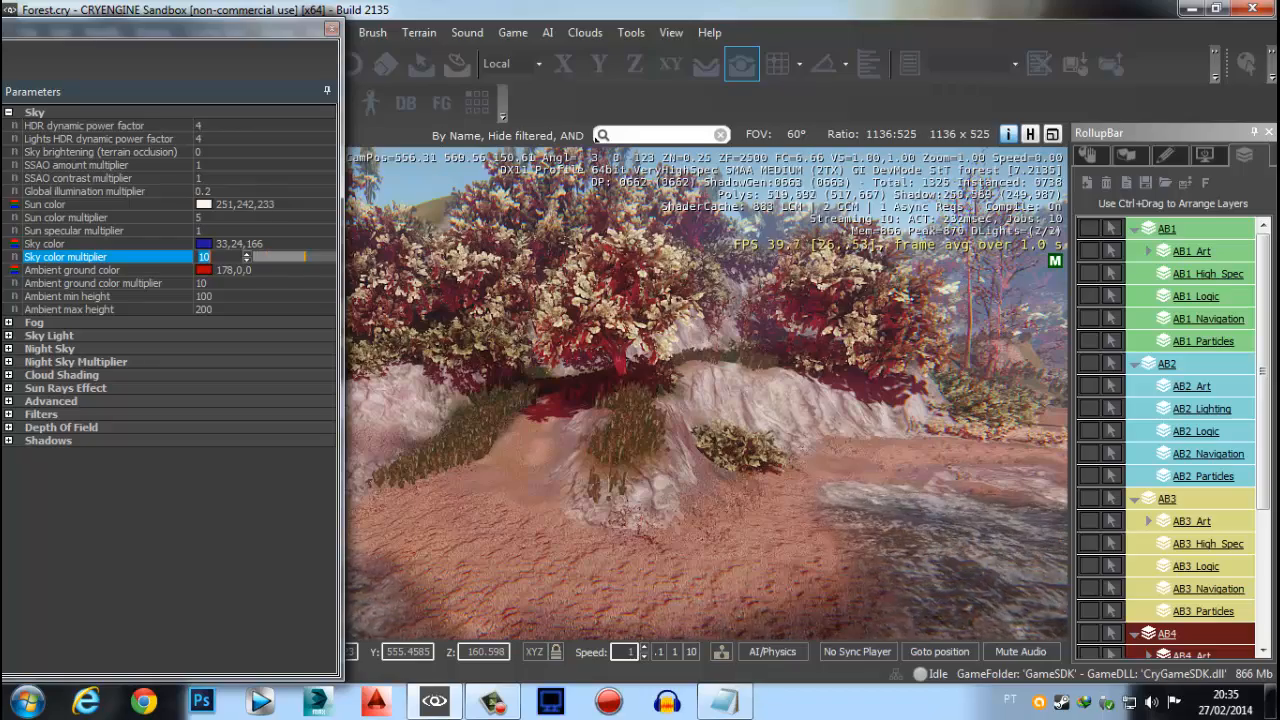
pyautogui.moveTo(577, 339); pyautogui.dragTo(565, 315, button='middle')
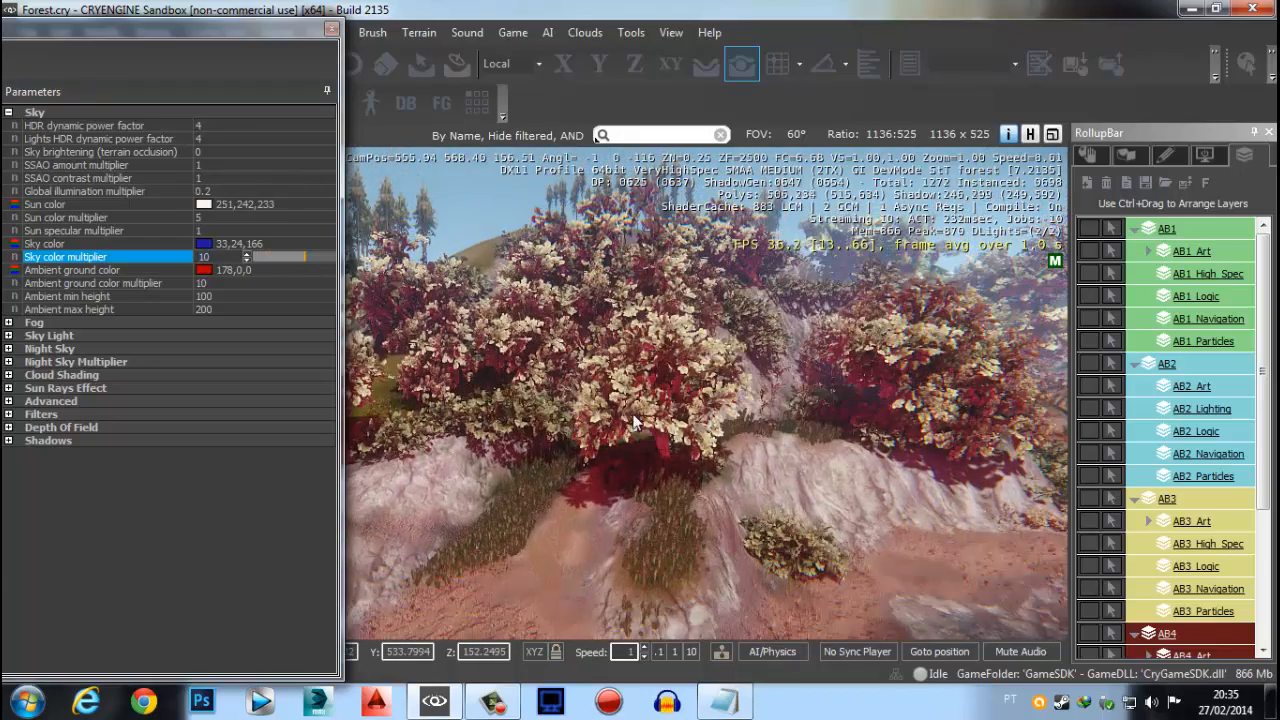
pyautogui.moveTo(565, 315); pyautogui.dragTo(551, 297, button='right')
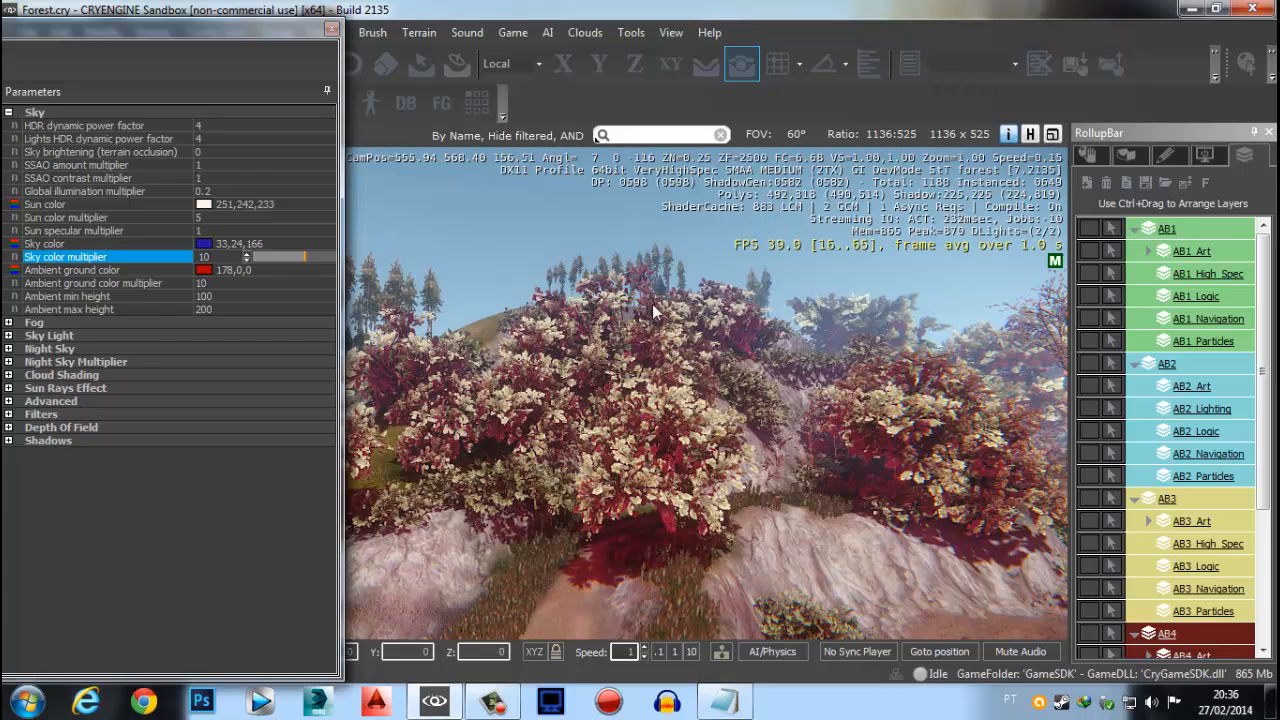
pyautogui.moveTo(675, 375); pyautogui.dragTo(691, 390, button='right')
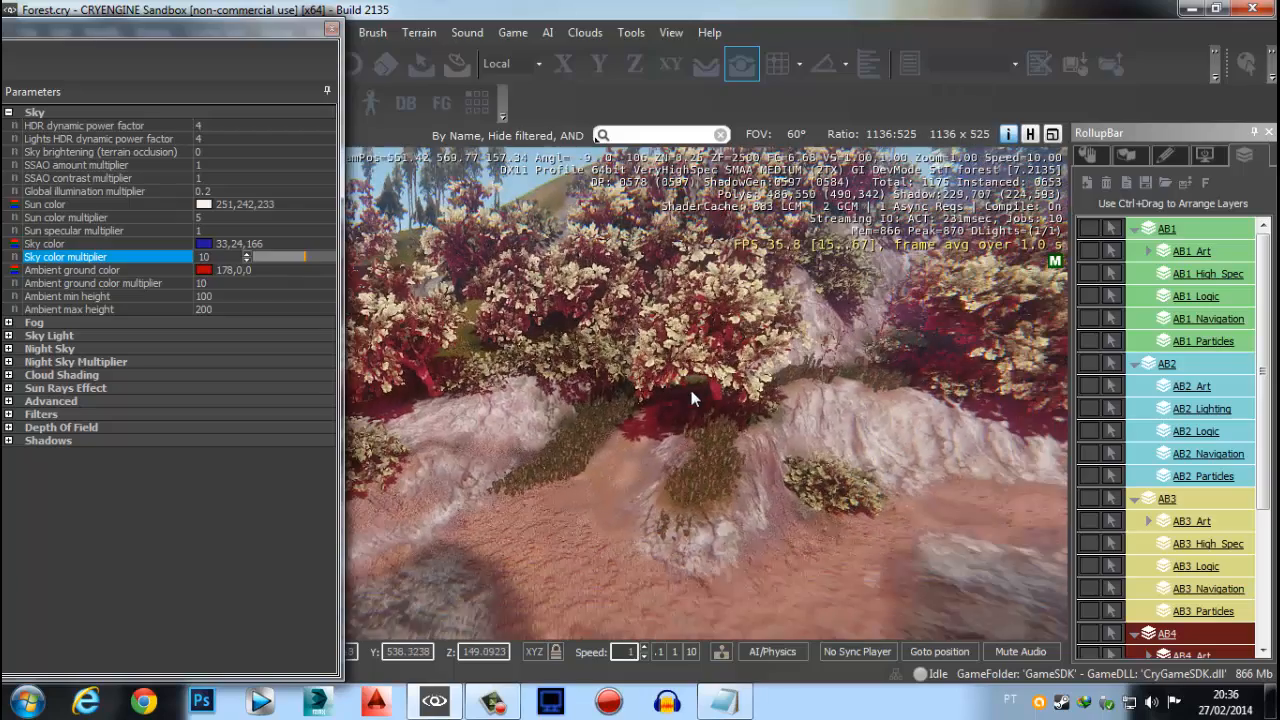
pyautogui.moveTo(707, 476); pyautogui.dragTo(707, 450, button='right')
pyautogui.moveTo(625, 440); pyautogui.dragTo(600, 432, button='right')
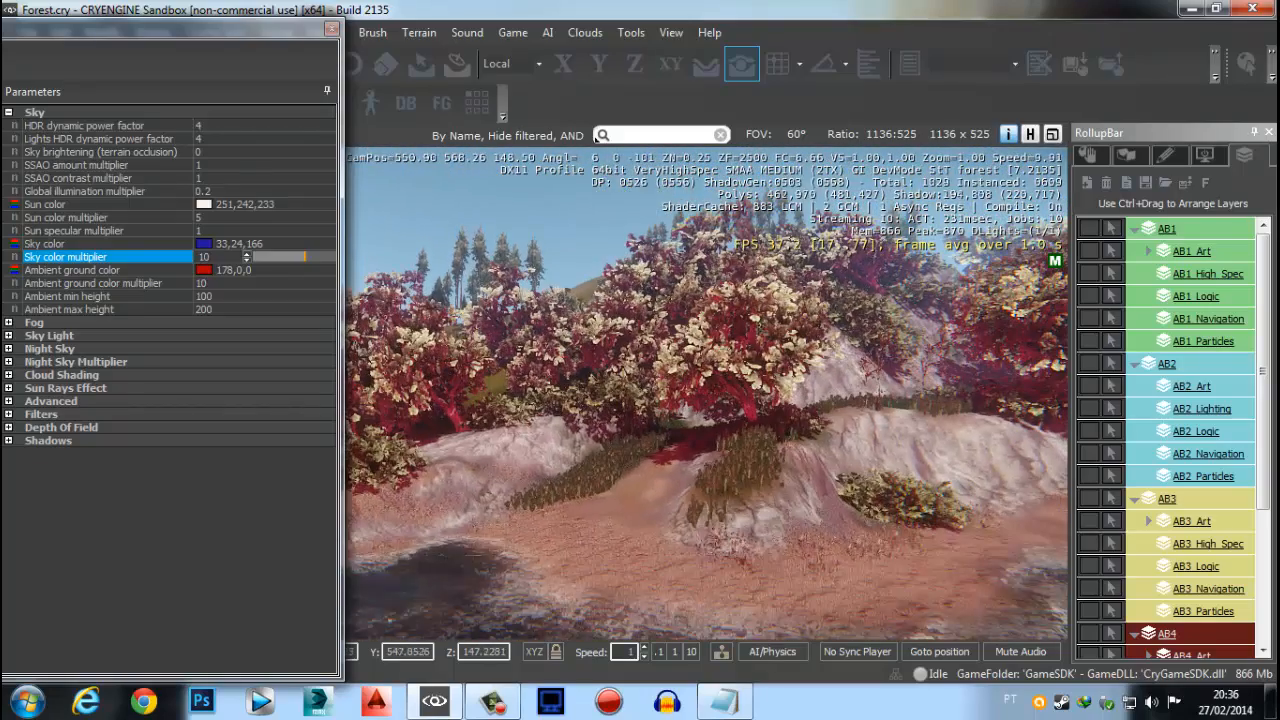
# View the trees with the ambient height parameters at hand, and set the Ambient min height to 10
pyautogui.click(100, 296)
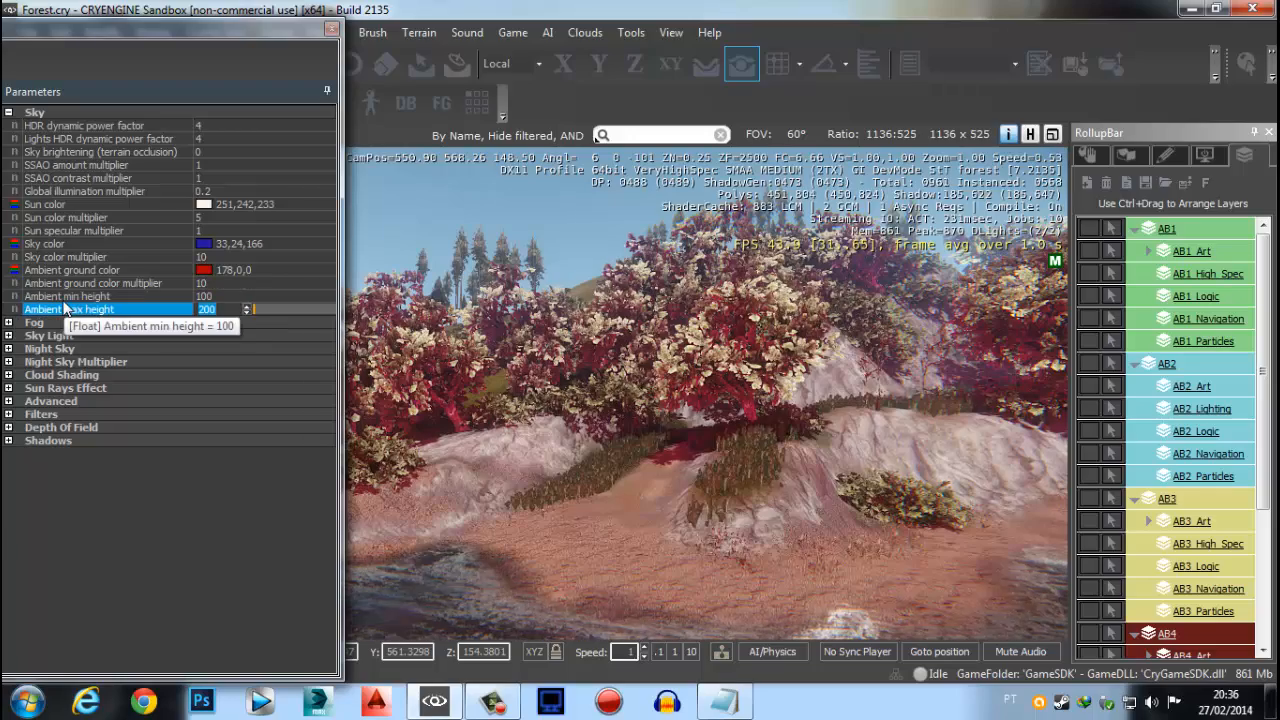
pyautogui.click(62, 310)
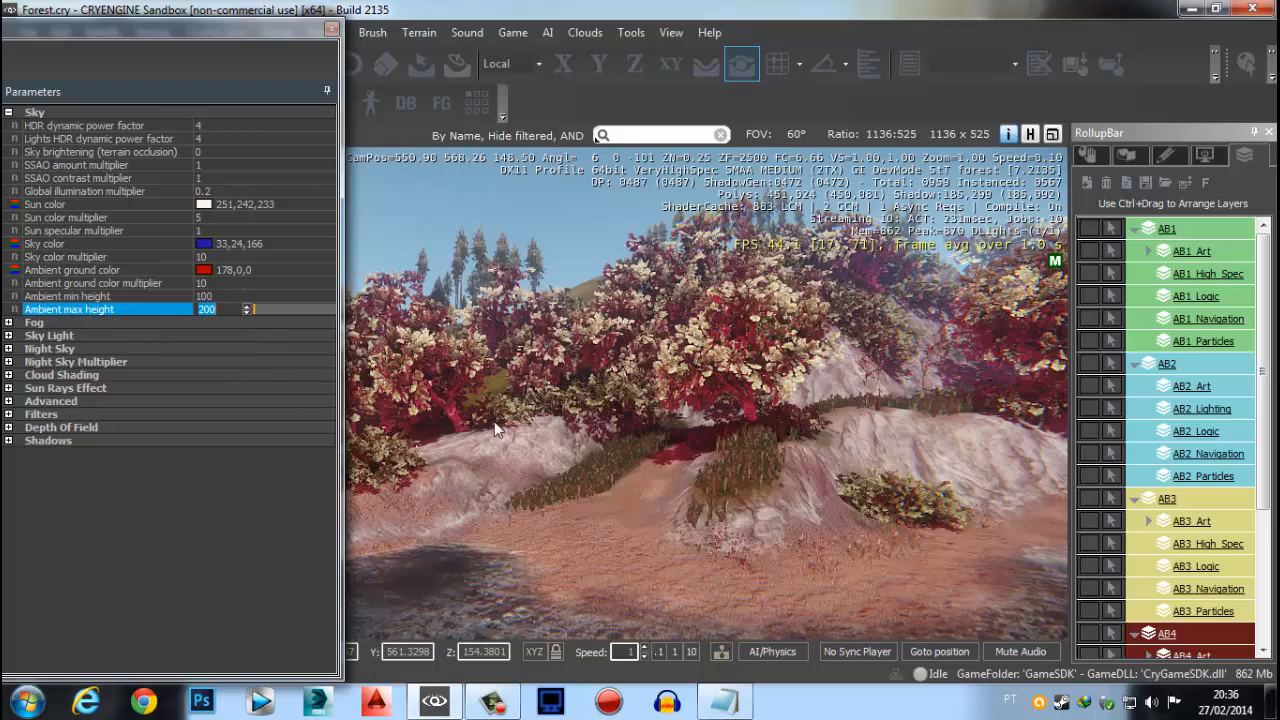
pyautogui.moveTo(494, 421); pyautogui.dragTo(672, 375, button='middle')
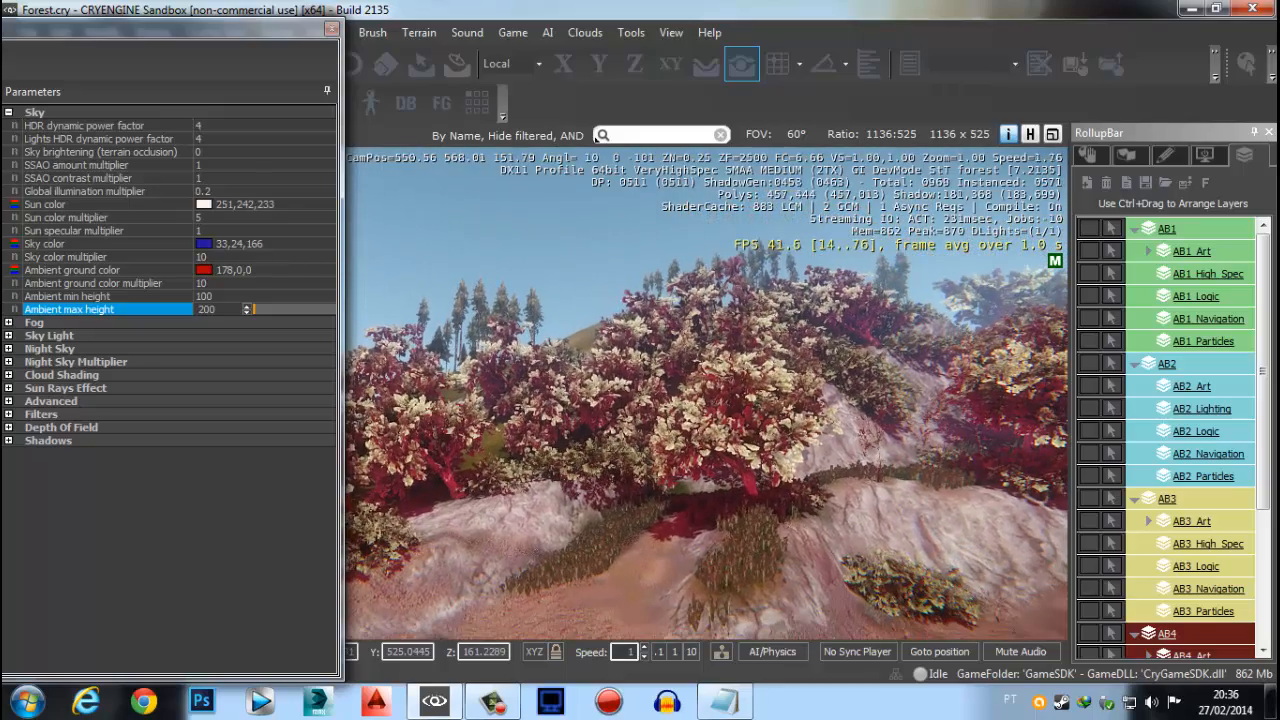
pyautogui.click(82, 296)
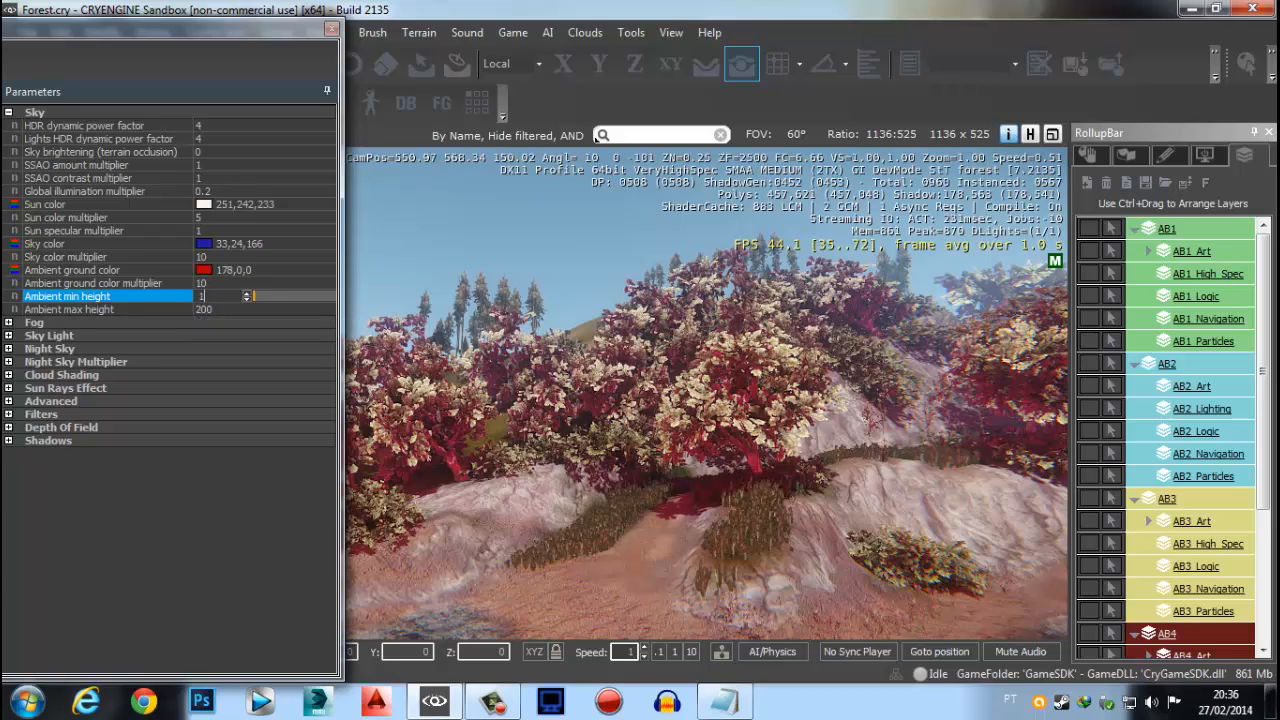
pyautogui.write('10')
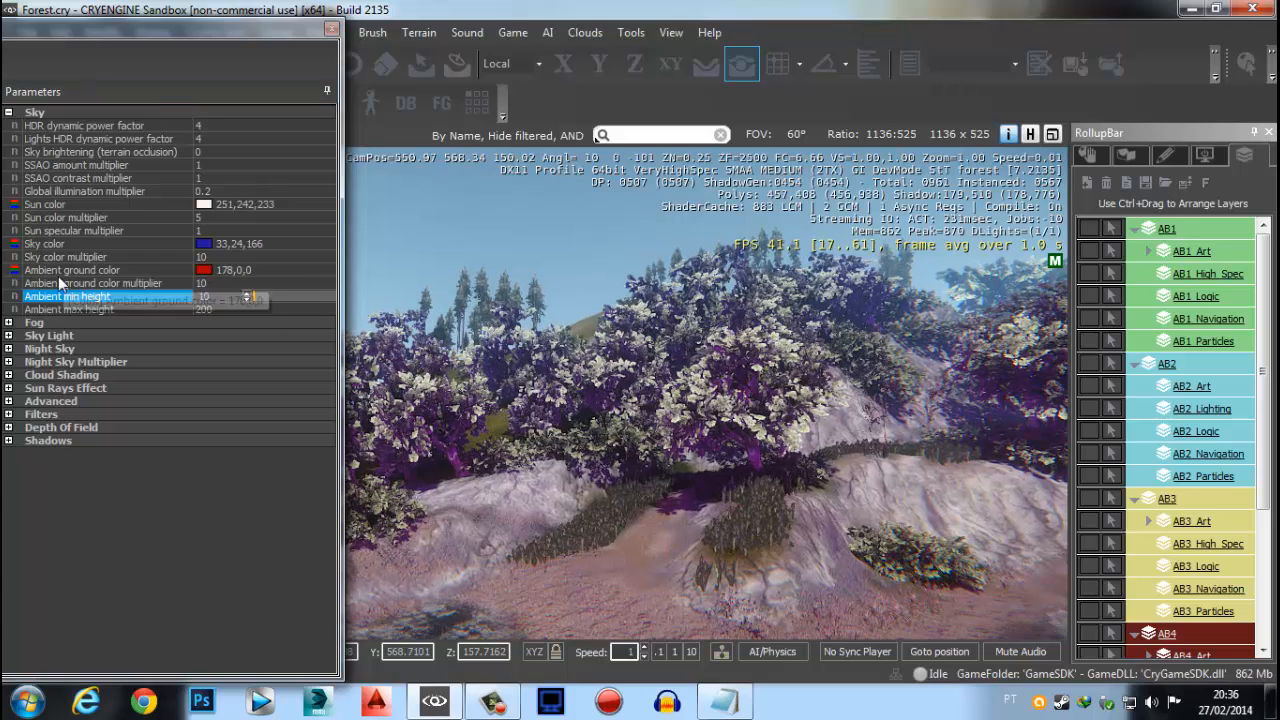
# Set the Ambient min height back to 100 and view the trees and rocks again
pyautogui.click(60, 283)
pyautogui.click(108, 297)
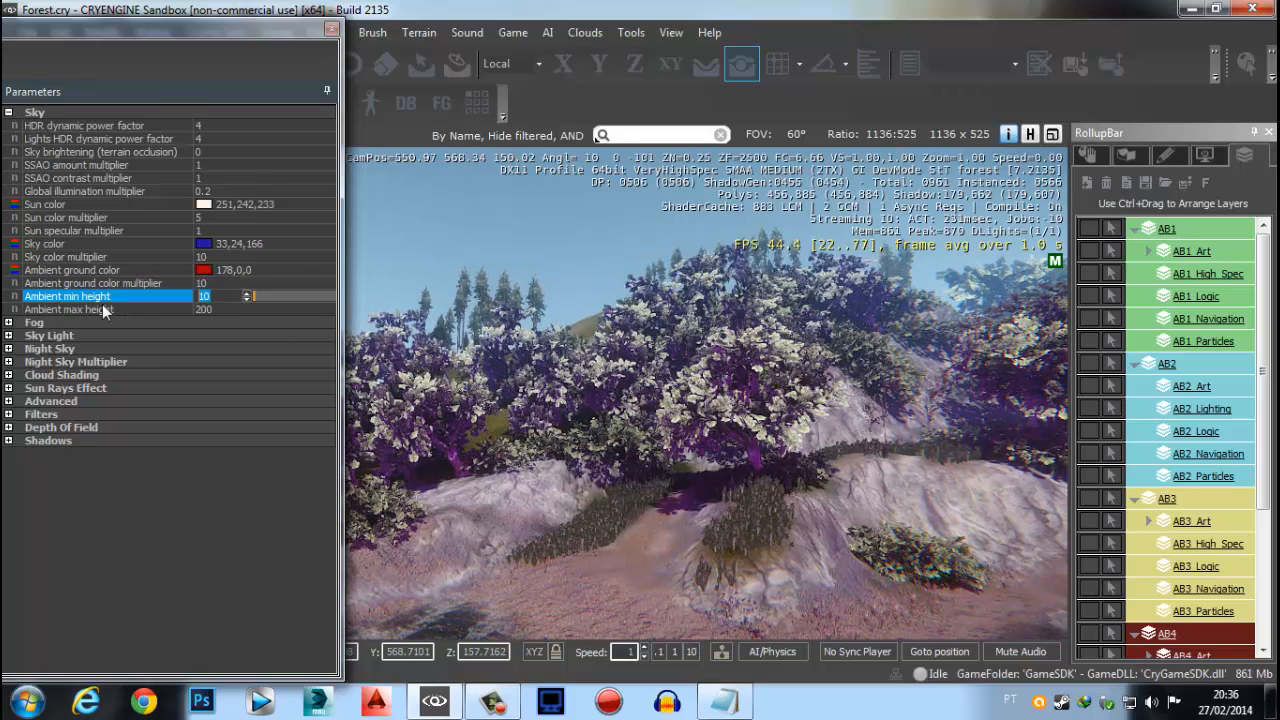
pyautogui.write('0')
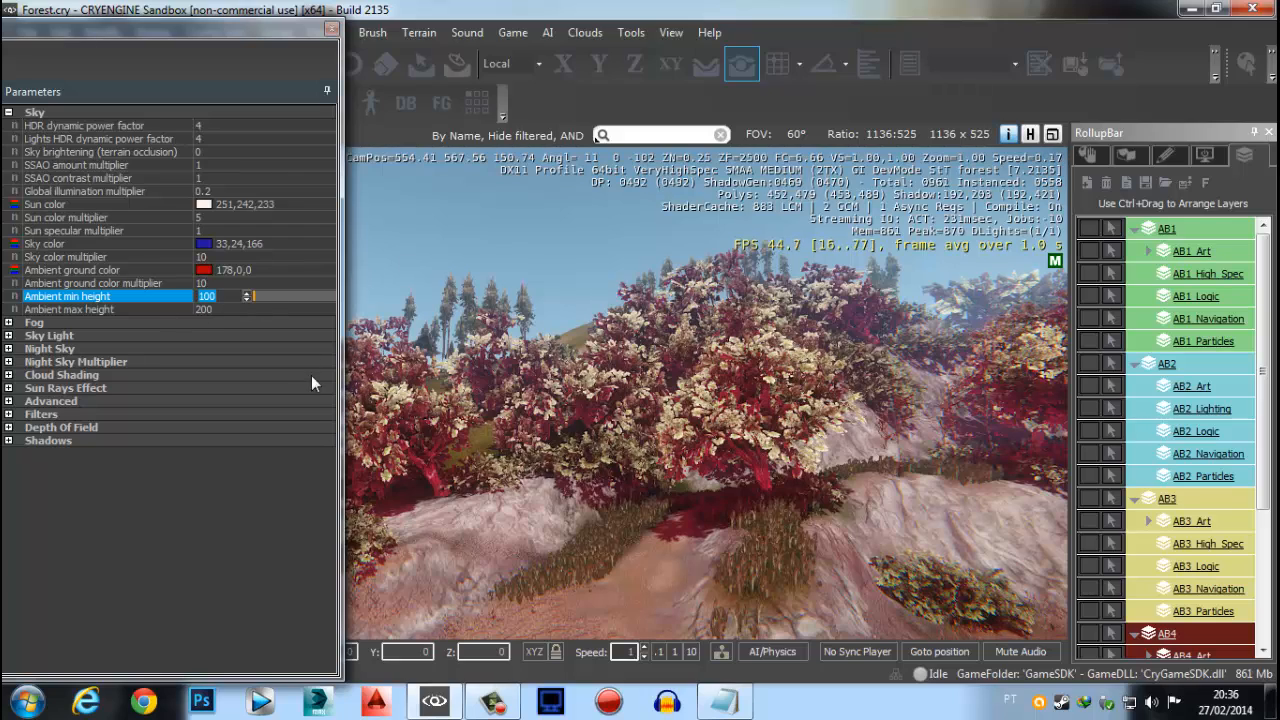
pyautogui.moveTo(560, 388); pyautogui.dragTo(577, 394, button='right')
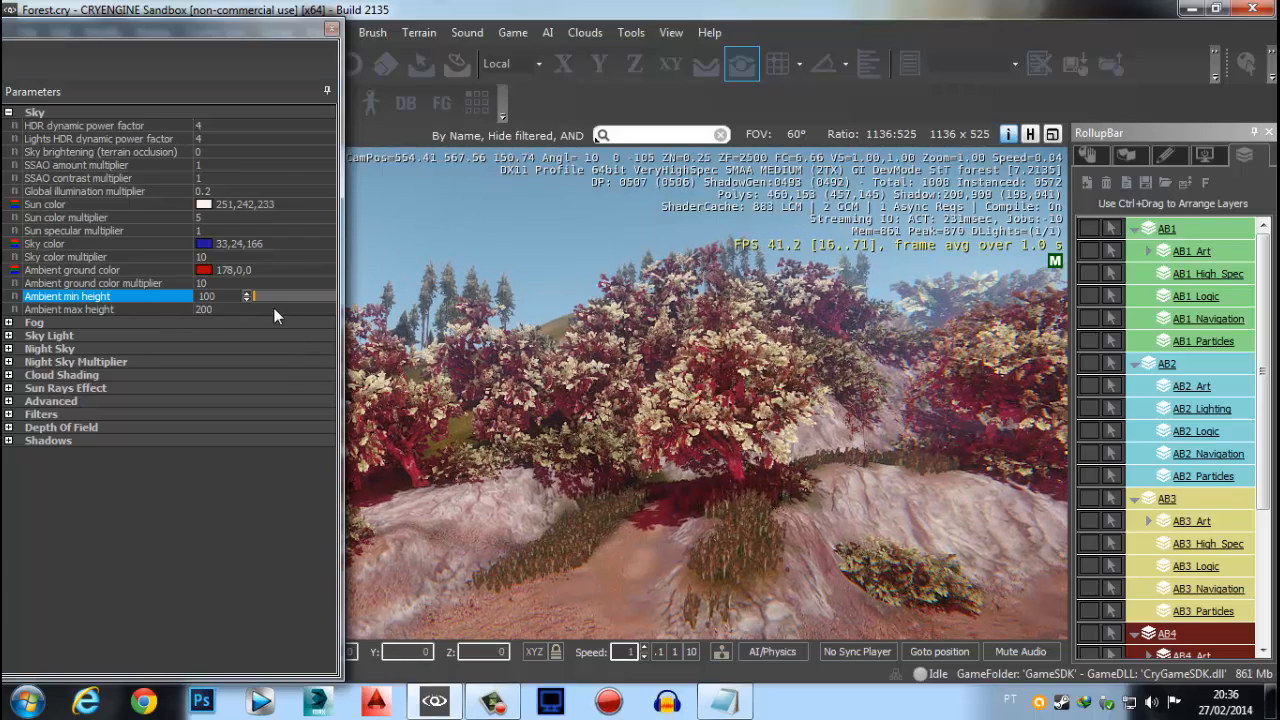
pyautogui.doubleClick(213, 297)
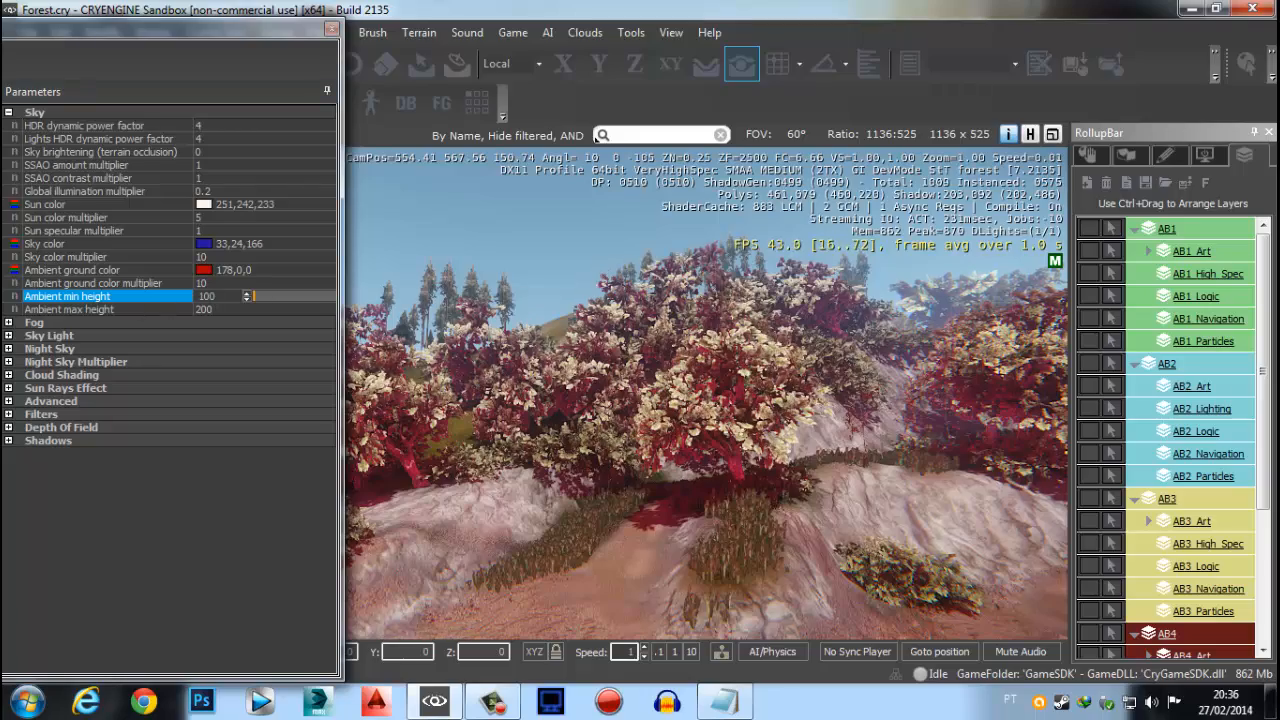
pyautogui.moveTo(604, 228); pyautogui.dragTo(640, 264, button='right')
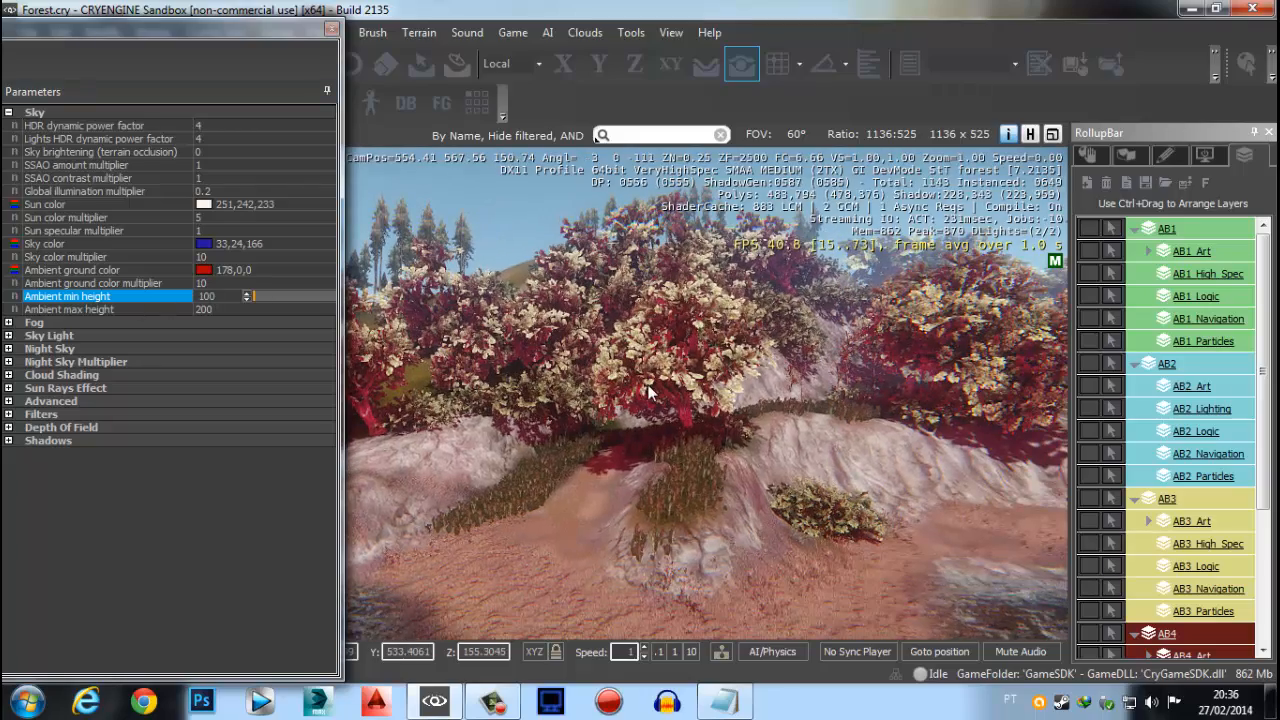
# Set the Ambient min height to 10 to test its effect on the trees and ground
pyautogui.moveTo(650, 393); pyautogui.dragTo(598, 390, button='right')
pyautogui.click(207, 296)
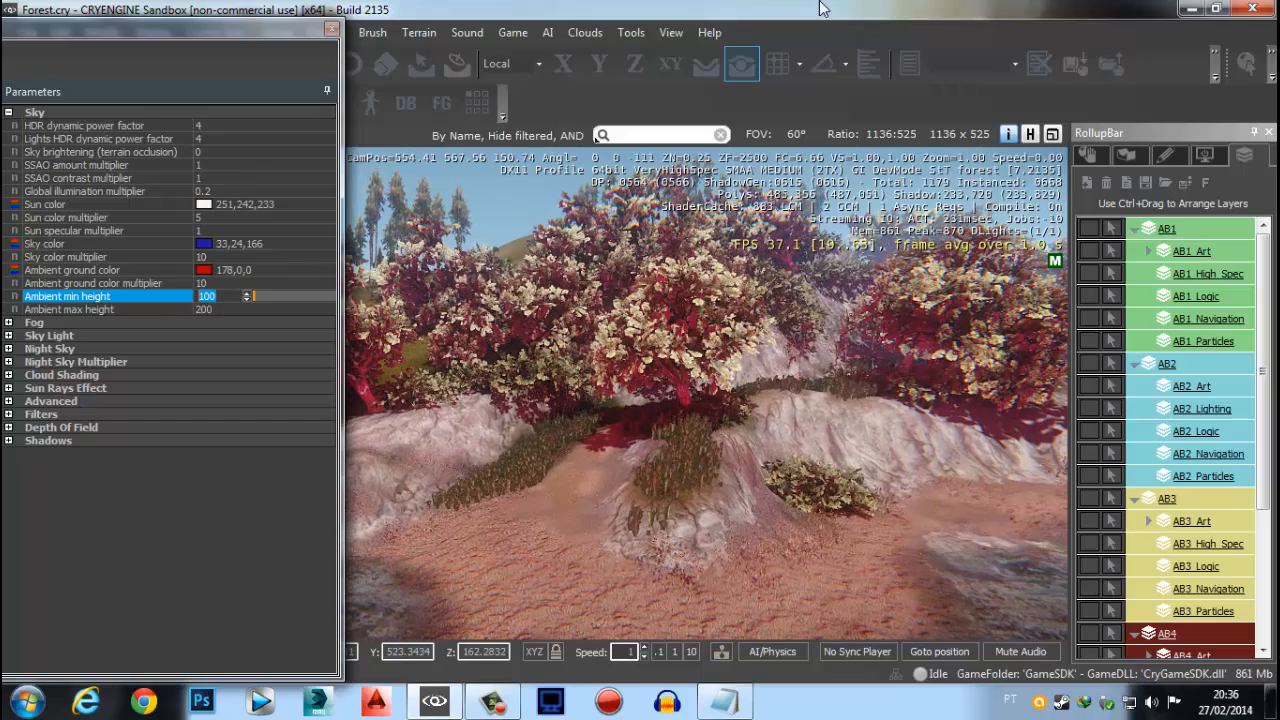
pyautogui.write('10')
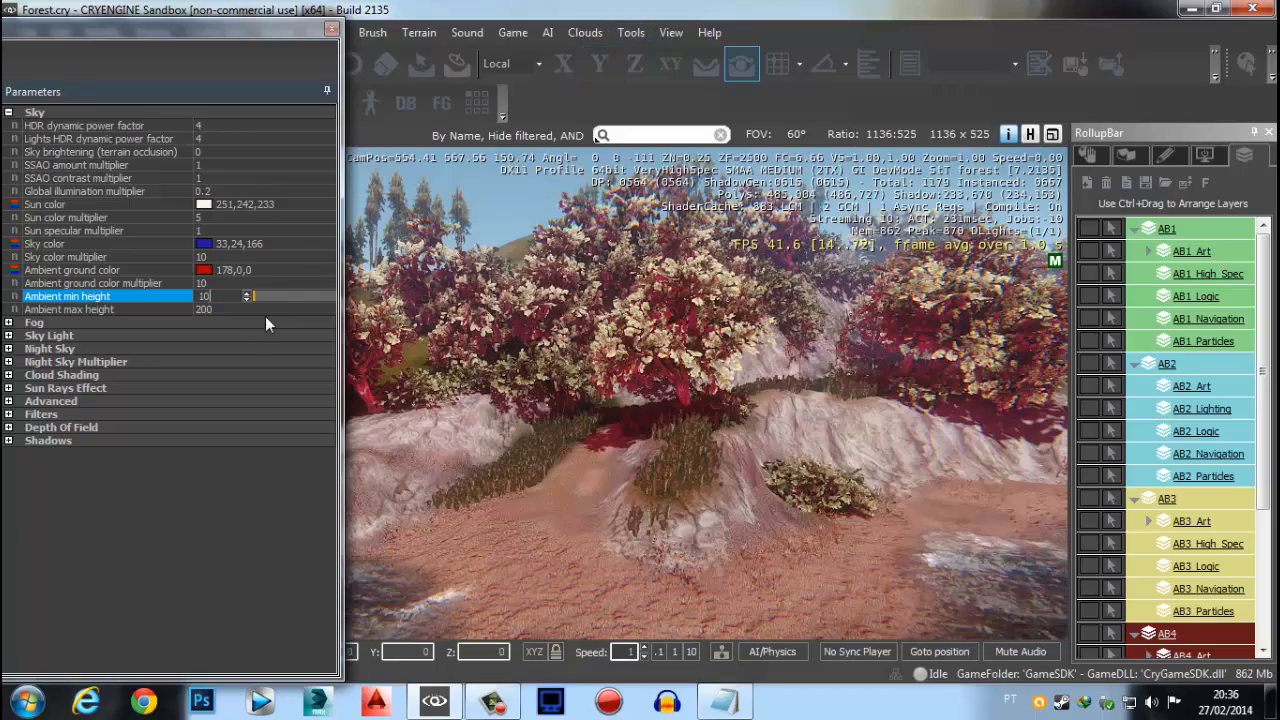
pyautogui.press('w')
pyautogui.moveTo(585, 398); pyautogui.dragTo(703, 358, button='right')
pyautogui.press('w')
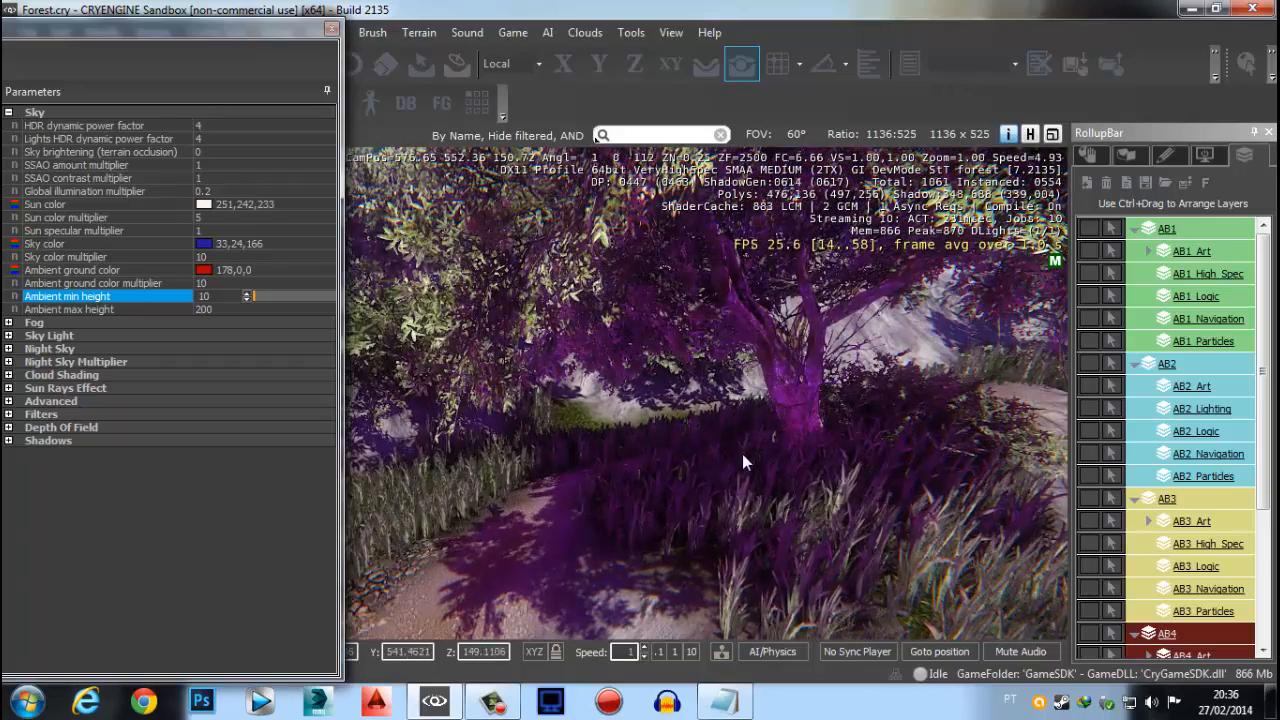
# Examine the lighting on the large tree's trunk, foliage and shaded grass, and on the surrounding rocks and shore
pyautogui.moveTo(742, 454); pyautogui.dragTo(811, 186, button='right')
pyautogui.moveTo(779, 446); pyautogui.dragTo(800, 275, button='right')
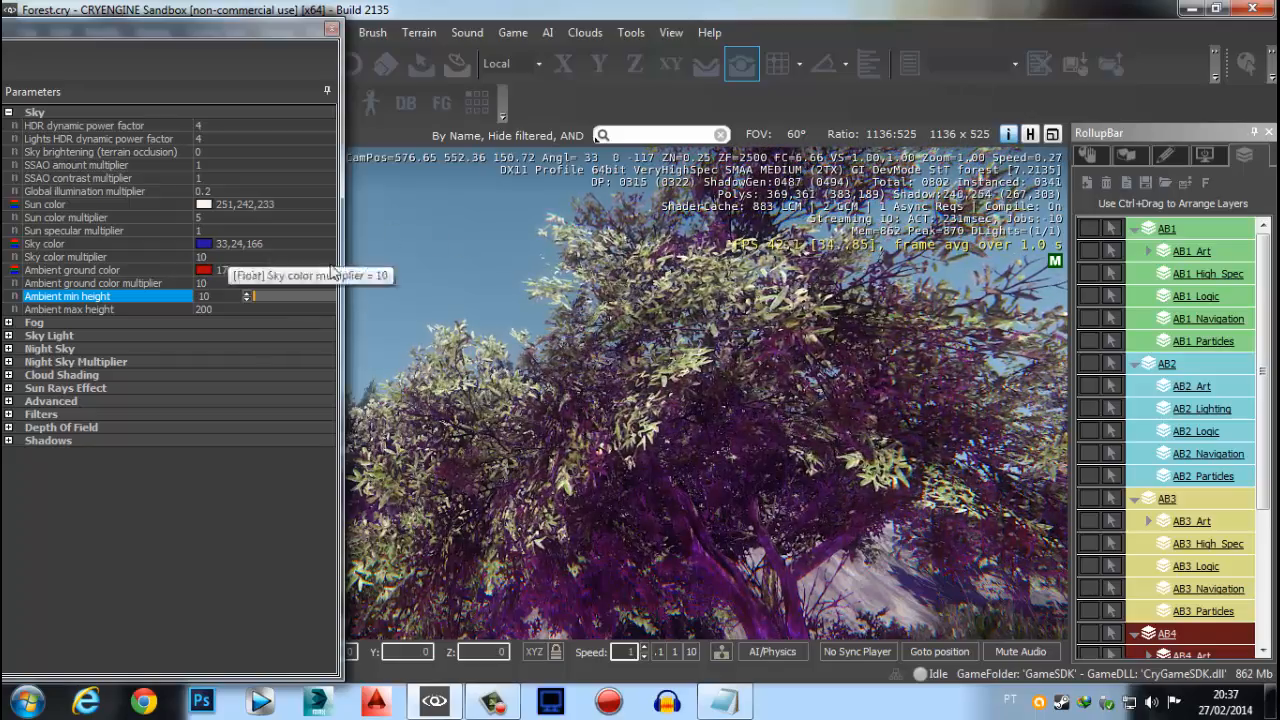
pyautogui.moveTo(540, 290); pyautogui.dragTo(578, 580, button='right')
pyautogui.moveTo(602, 374); pyautogui.dragTo(604, 390, button='right')
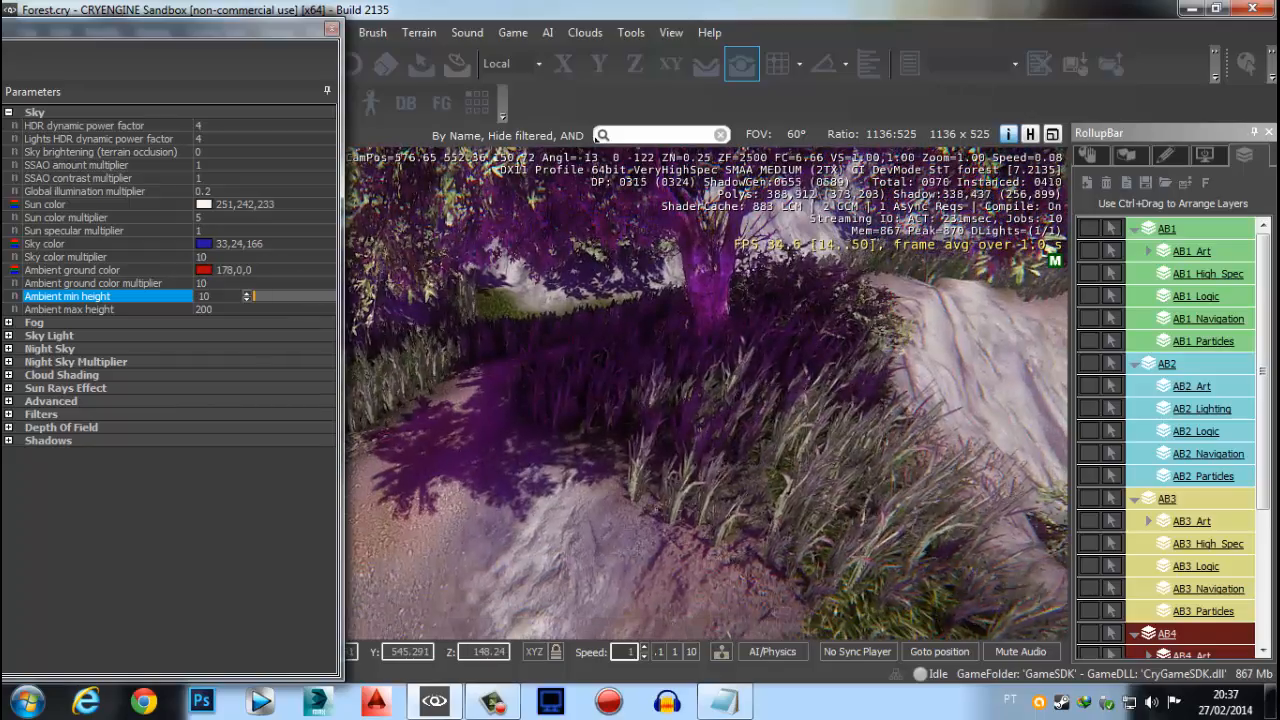
pyautogui.moveTo(632, 450); pyautogui.dragTo(629, 393, button='middle')
pyautogui.click(150, 270)
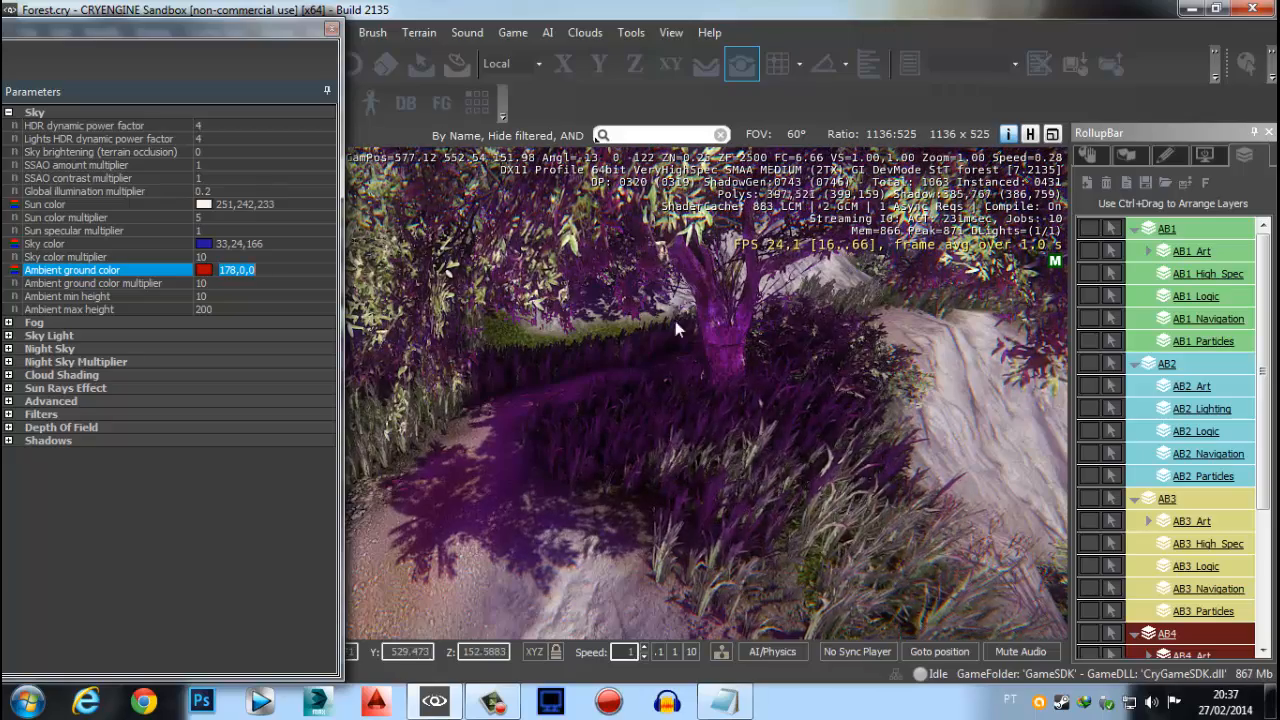
pyautogui.moveTo(692, 490); pyautogui.dragTo(694, 395, button='right')
pyautogui.moveTo(692, 388); pyautogui.dragTo(660, 327, button='middle')
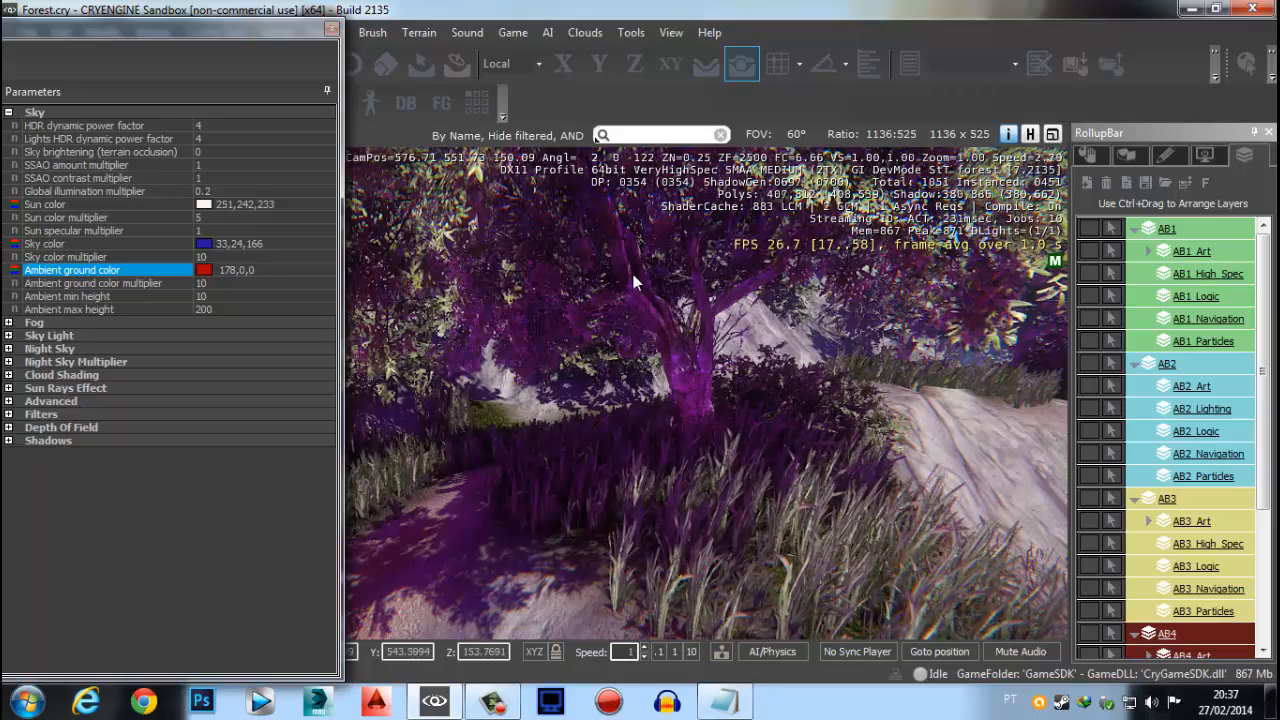
pyautogui.moveTo(684, 318); pyautogui.dragTo(673, 376, button='right')
pyautogui.scroll(-12, 676, 386)
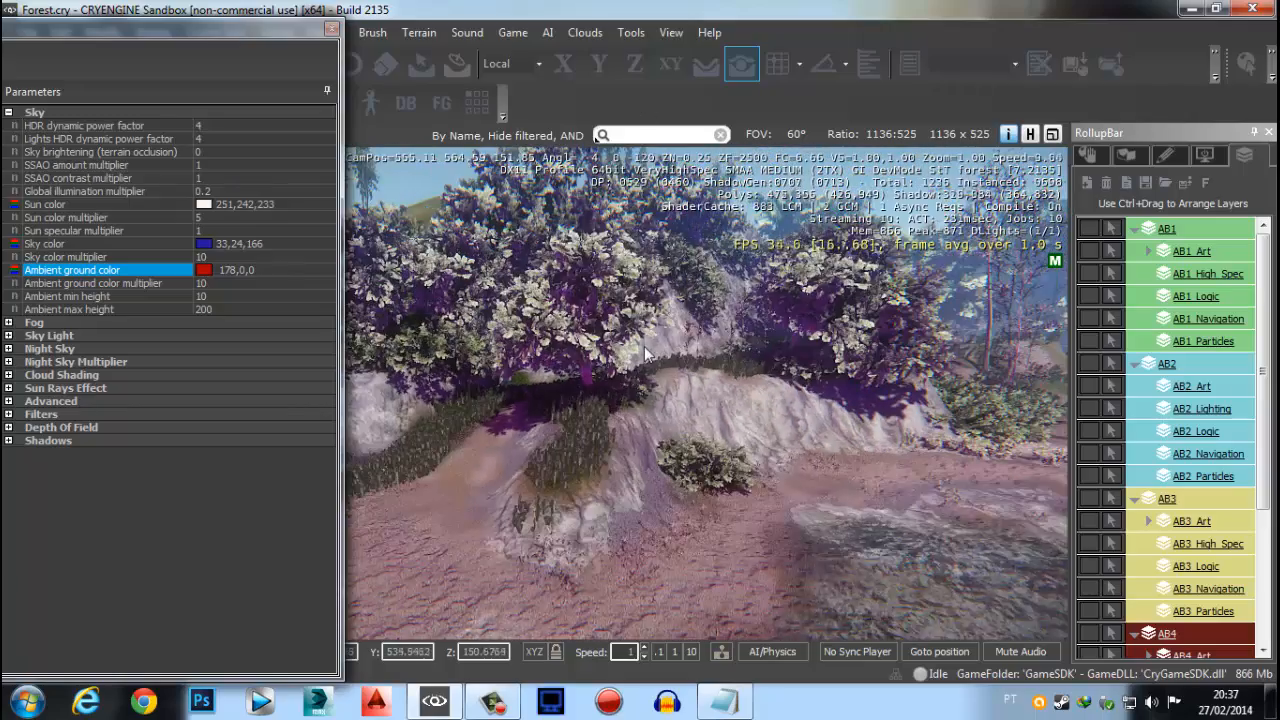
pyautogui.moveTo(644, 346); pyautogui.dragTo(671, 301, button='middle')
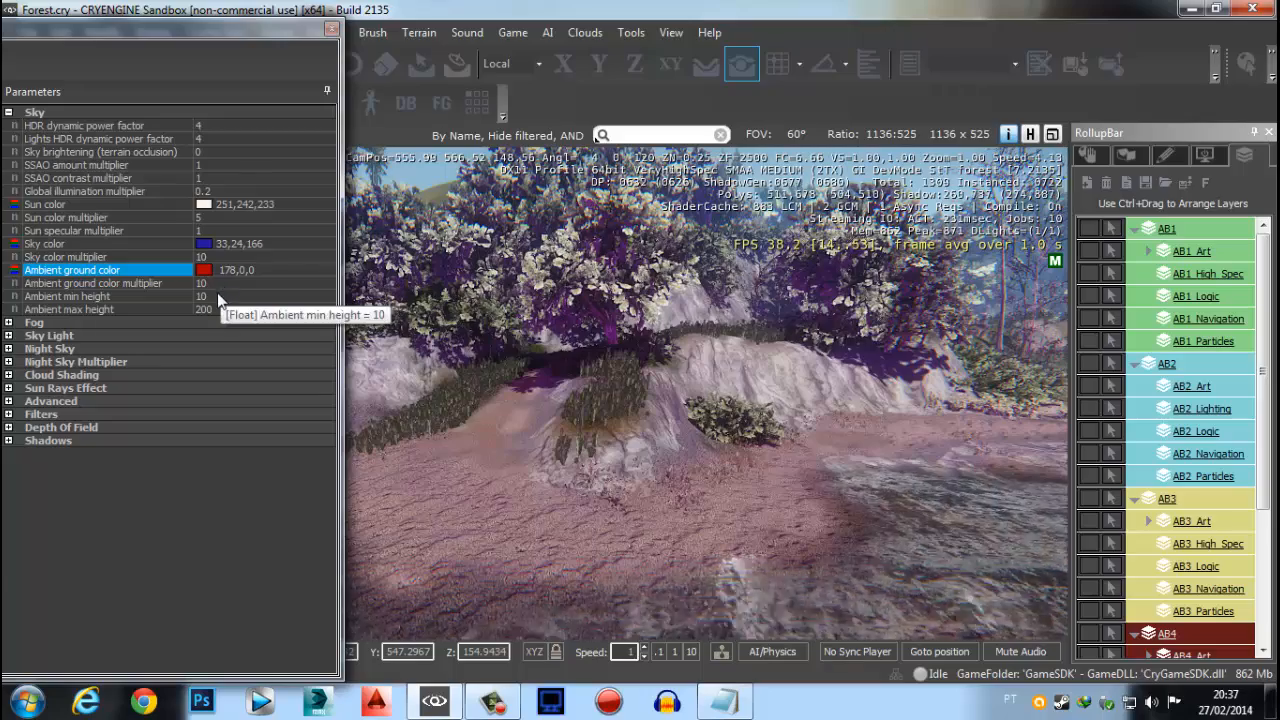
# Set the Ambient min height back to 100
pyautogui.click(217, 296)
pyautogui.moveTo(217, 296); pyautogui.dragTo(172, 299)
pyautogui.write('100')
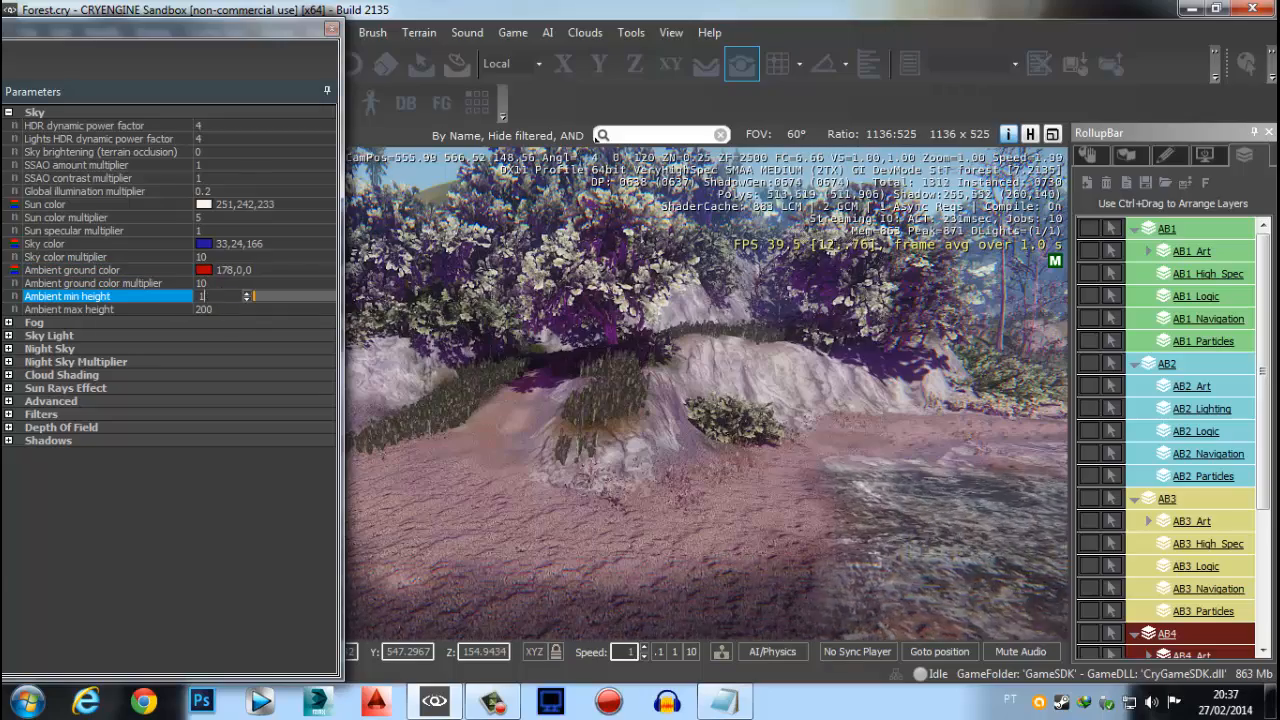
pyautogui.press('Return')
pyautogui.moveTo(638, 527); pyautogui.dragTo(628, 547, button='middle')
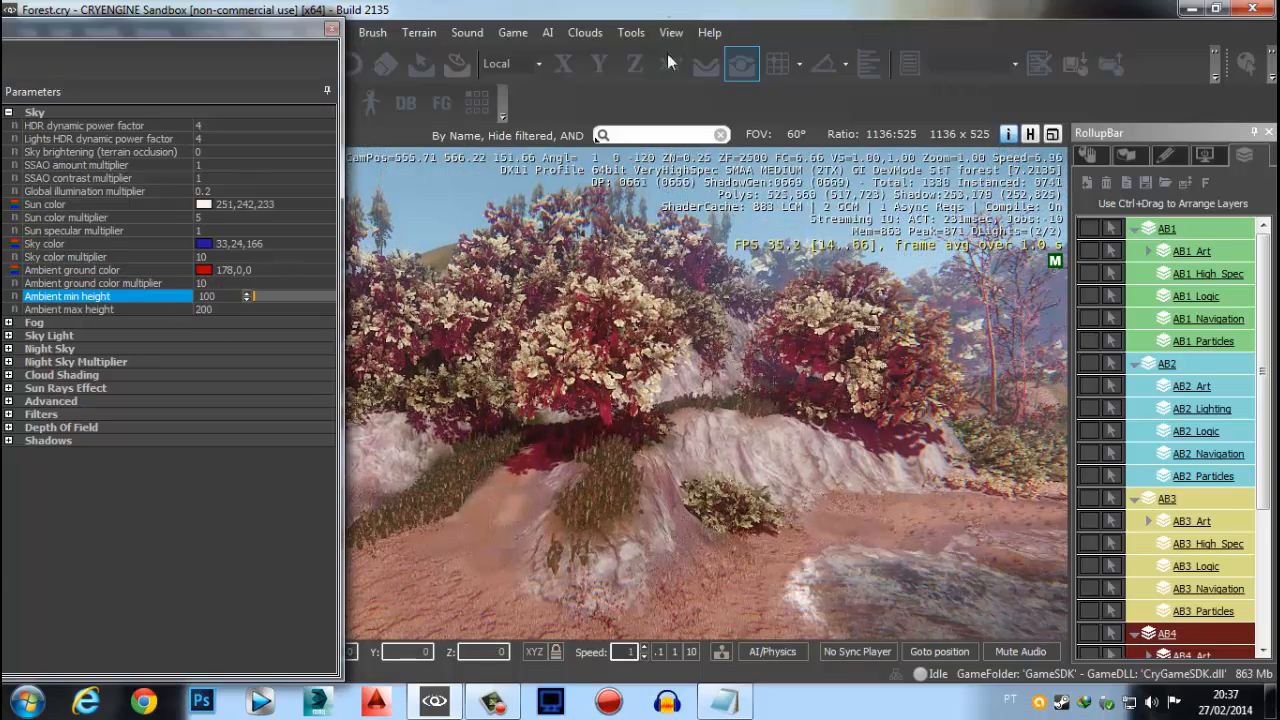
# Examine the ambient tint on the large tree up close and on the trees and shore from a distance
pyautogui.scroll(18, 597, 427)
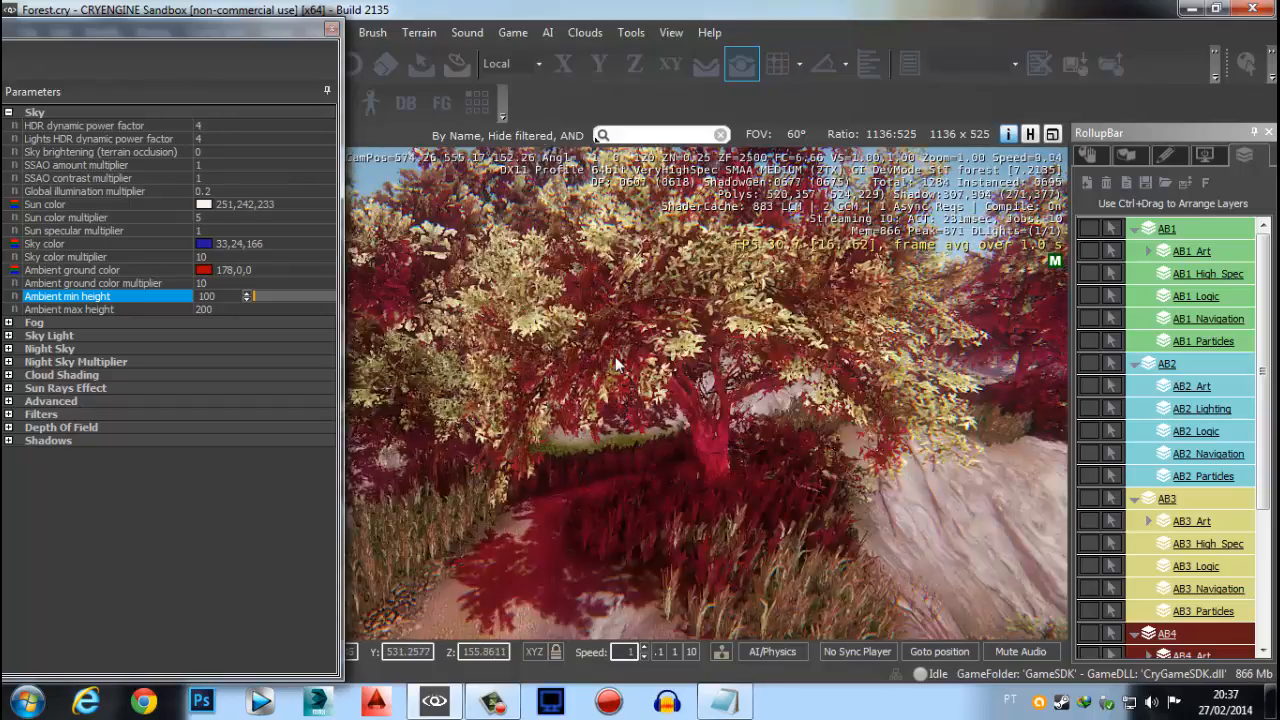
pyautogui.scroll(5, 616, 362)
pyautogui.moveTo(640, 364); pyautogui.dragTo(685, 294, button='middle')
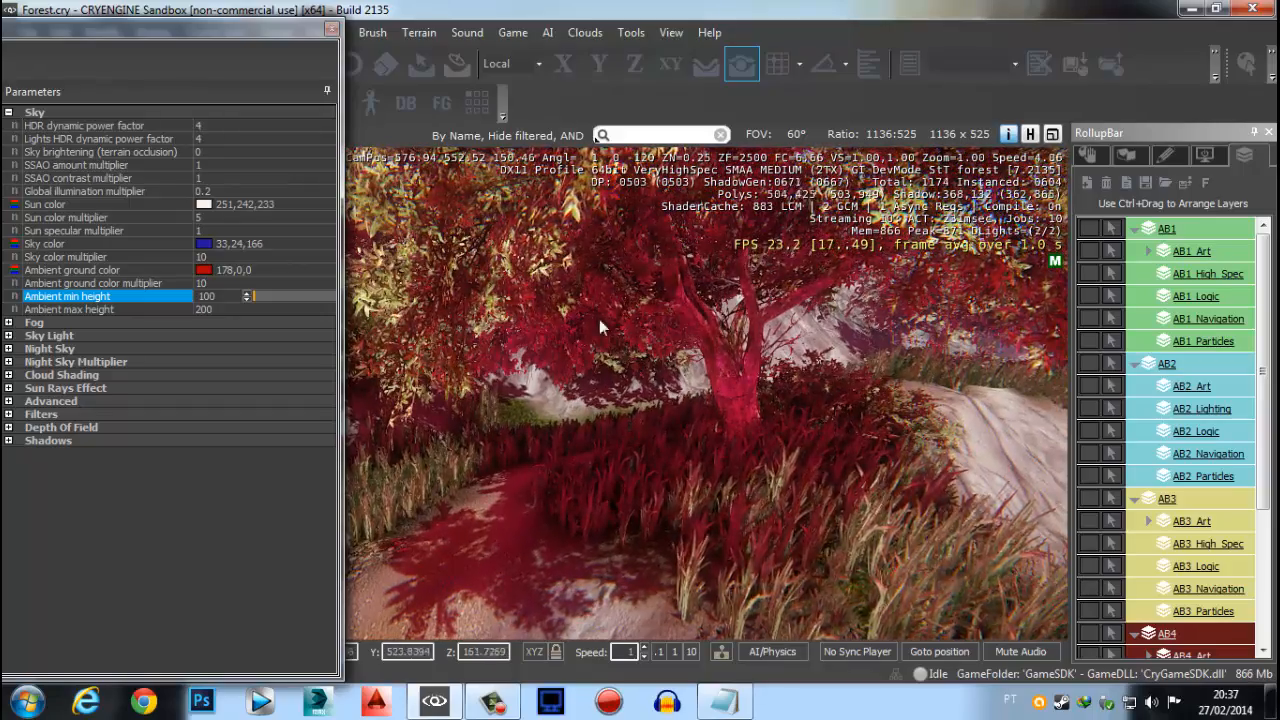
pyautogui.scroll(-18, 640, 385)
pyautogui.scroll(-8, 650, 404)
pyautogui.moveTo(653, 515); pyautogui.dragTo(650, 390, button='right')
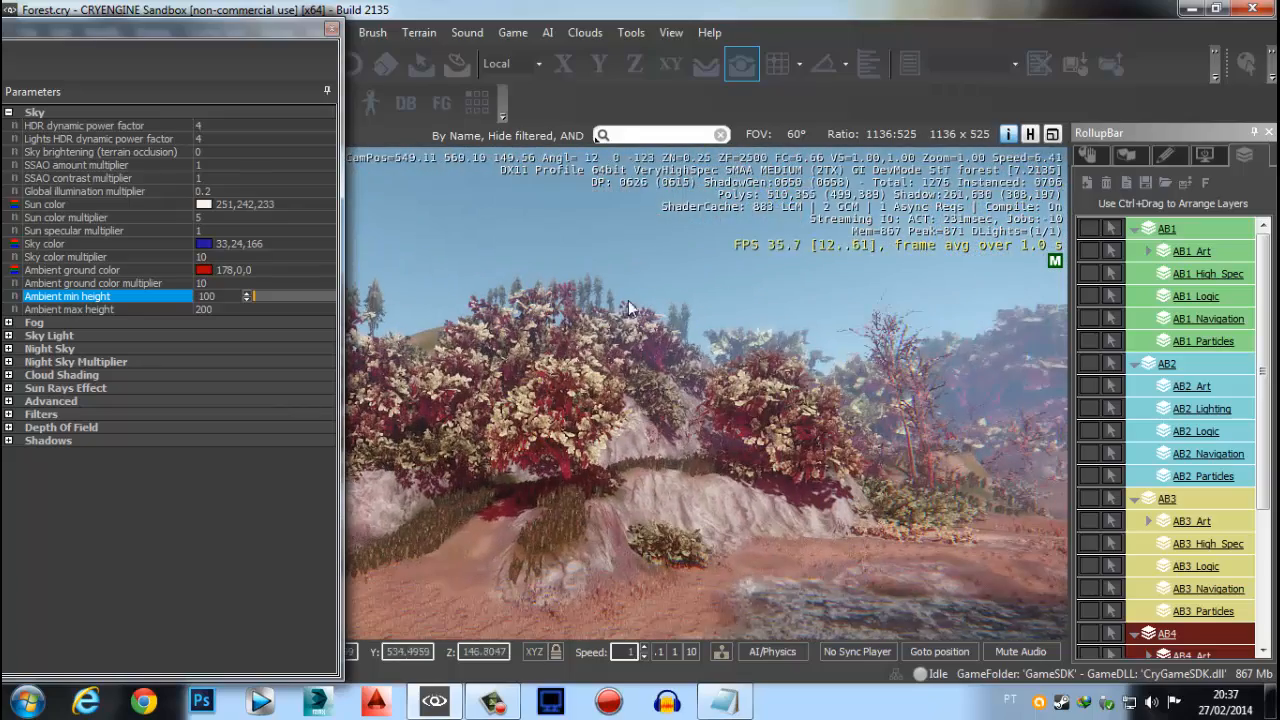
pyautogui.scroll(2, 540, 496)
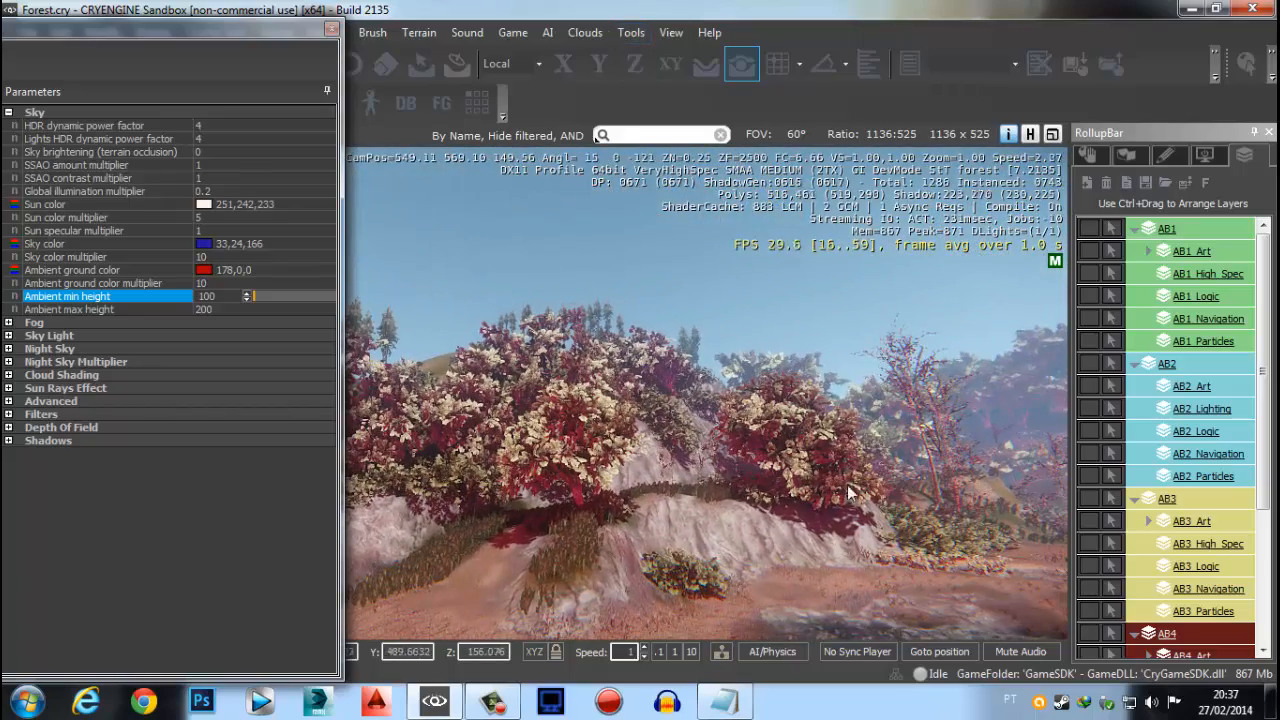
pyautogui.moveTo(738, 414); pyautogui.dragTo(688, 490, button='right')
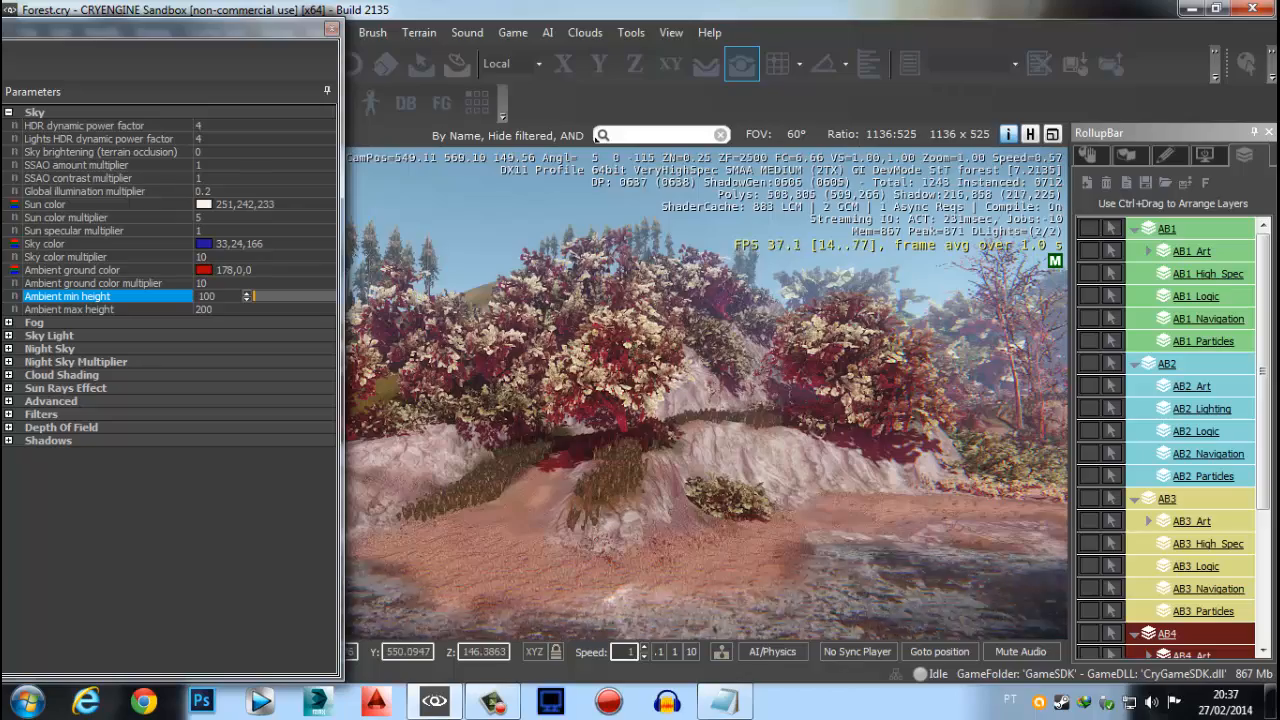
pyautogui.scroll(5, 628, 461)
# Set the Ambient max height to 10 and view the trees, rocks and grass
pyautogui.click(136, 311)
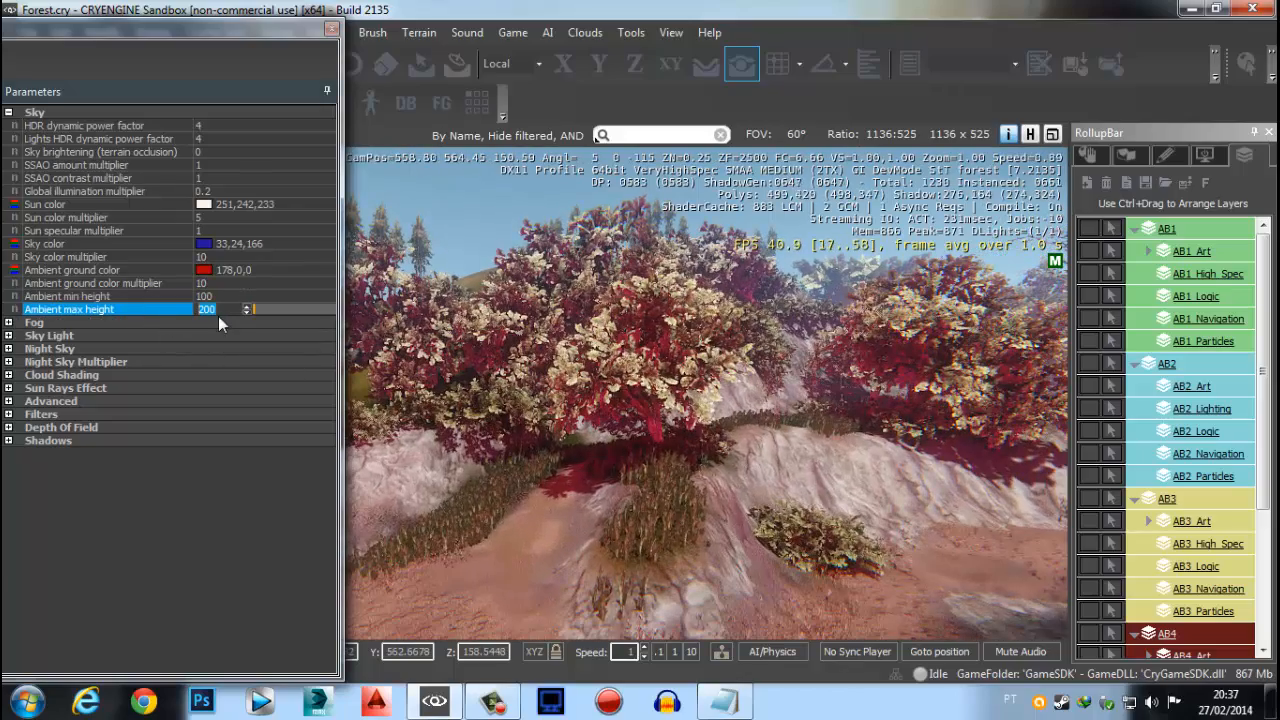
pyautogui.write('10')
pyautogui.press('Return')
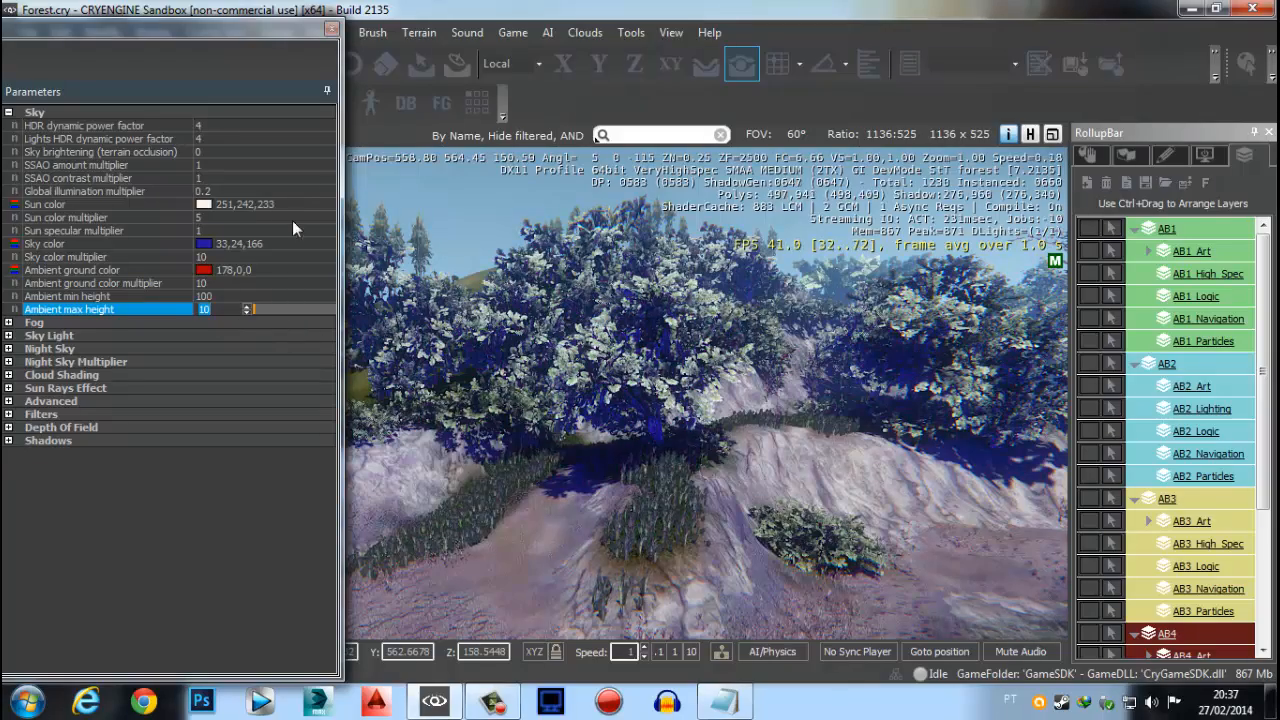
pyautogui.moveTo(432, 254); pyautogui.dragTo(432, 226, button='right')
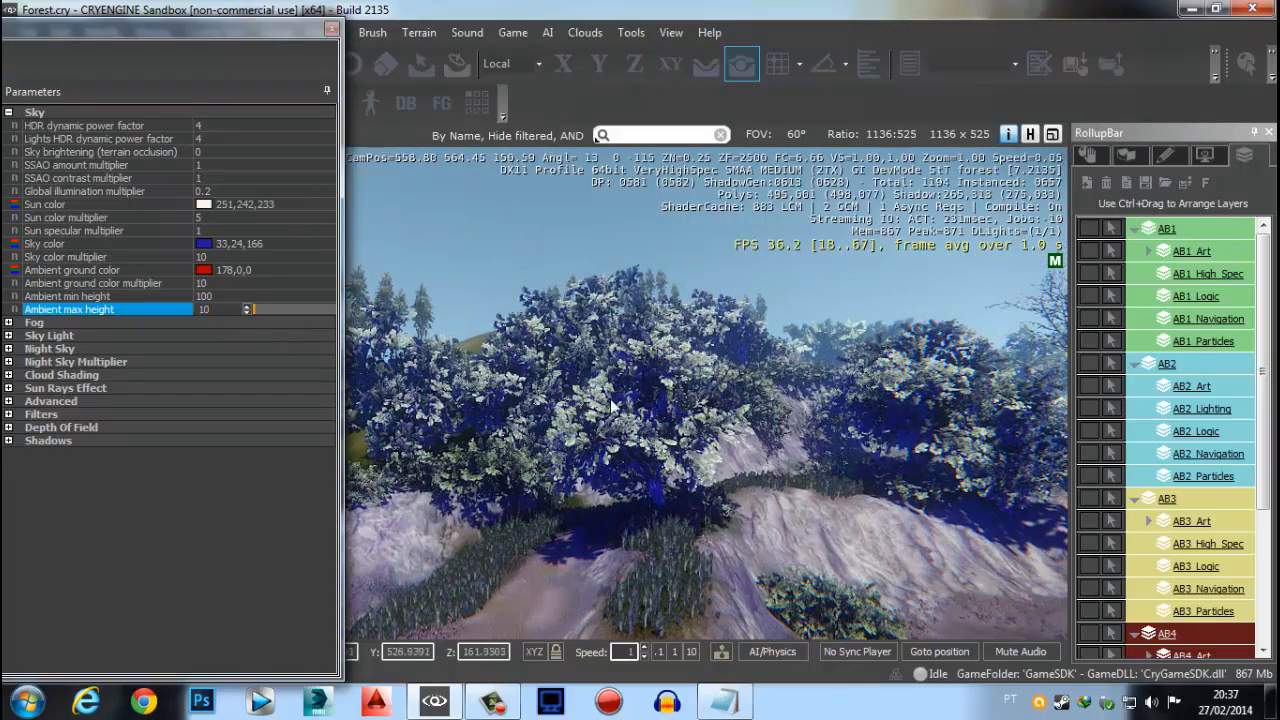
pyautogui.moveTo(434, 290); pyautogui.dragTo(430, 316, button='right')
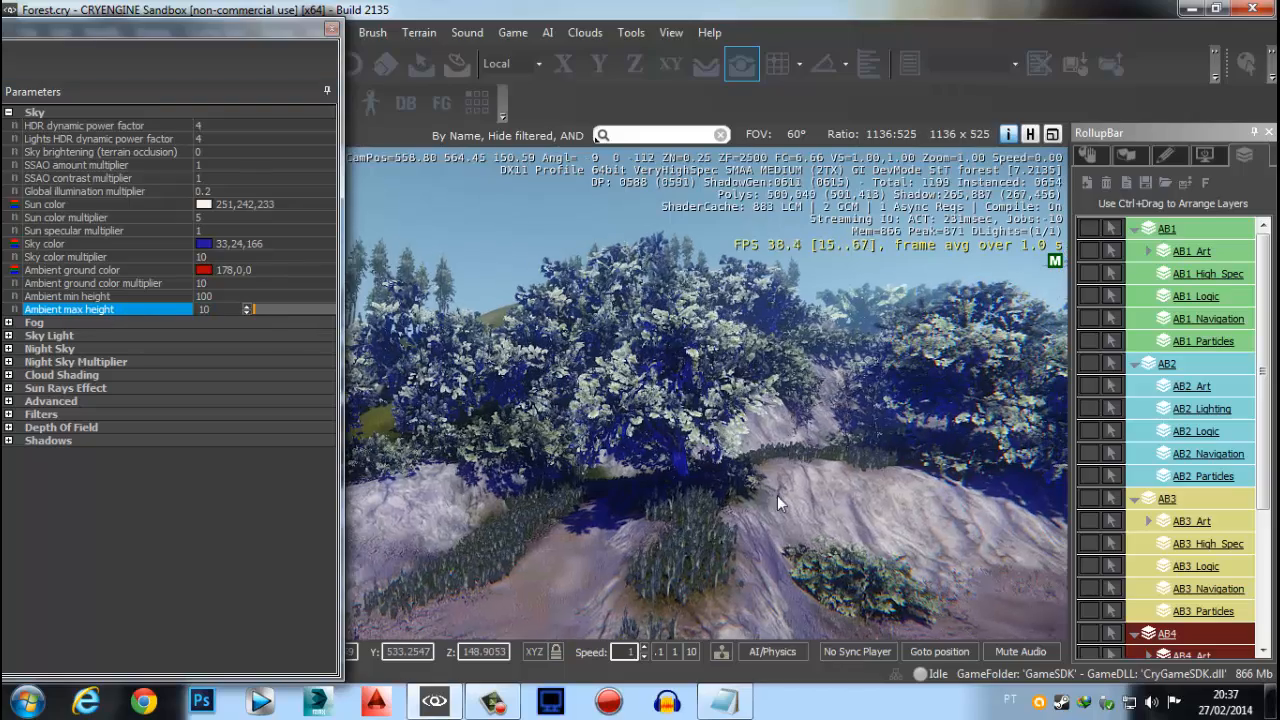
pyautogui.moveTo(697, 450); pyautogui.dragTo(702, 455, button='right')
pyautogui.press('w')
pyautogui.moveTo(590, 311); pyautogui.dragTo(605, 318, button='middle')
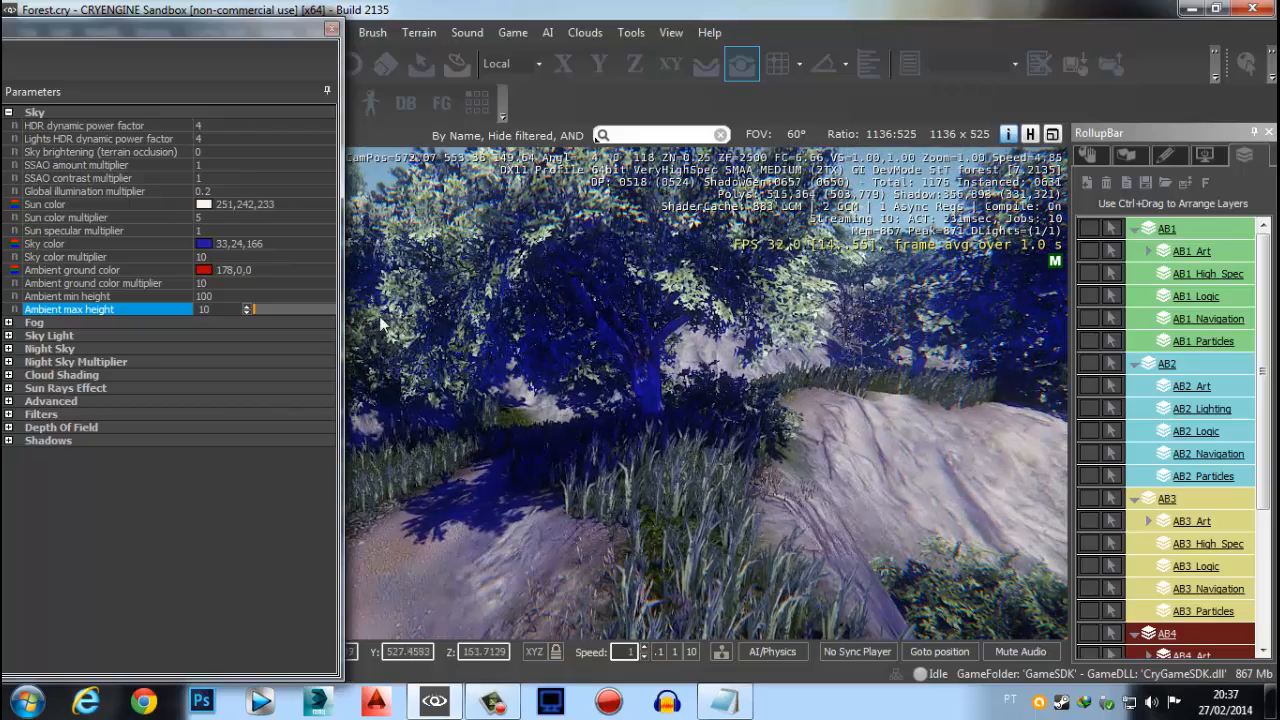
# Set the Ambient max height back to 200 and view the trees and rocks again
pyautogui.moveTo(238, 316); pyautogui.dragTo(124, 308)
pyautogui.moveTo(690, 472); pyautogui.dragTo(661, 490, button='right')
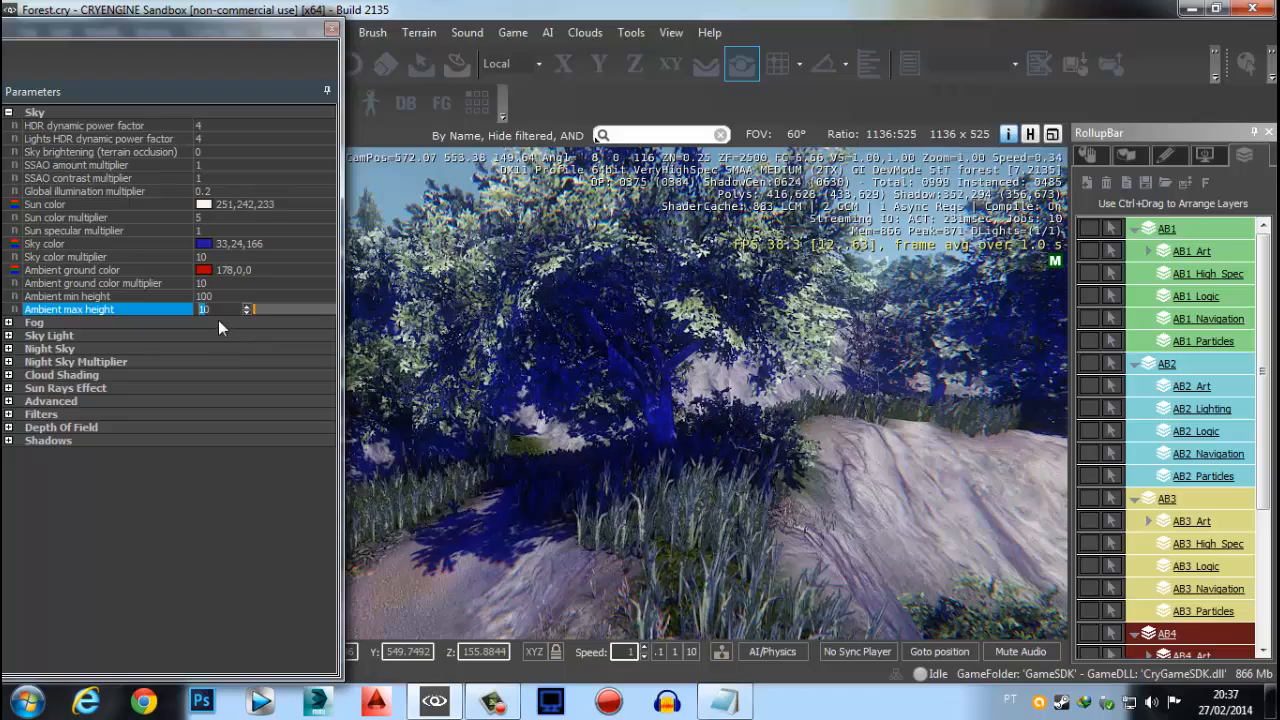
pyautogui.moveTo(215, 313); pyautogui.dragTo(171, 318)
pyautogui.write('200')
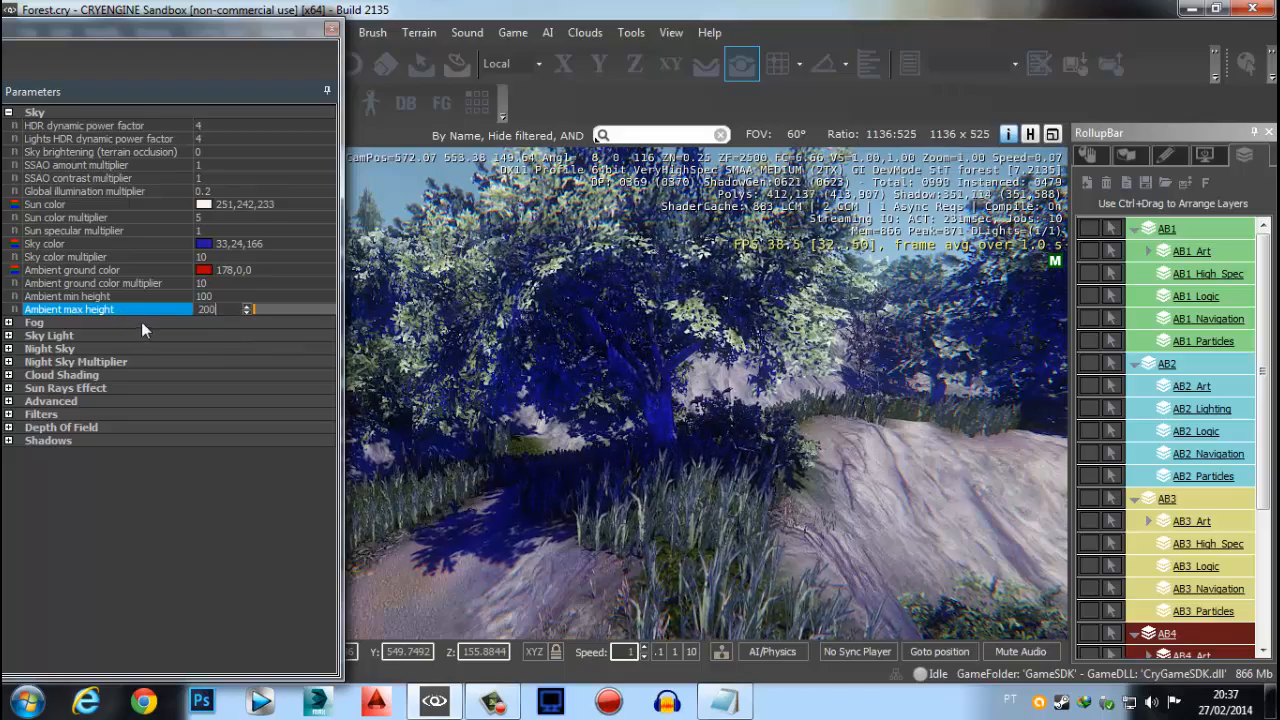
pyautogui.press('Return')
pyautogui.moveTo(645, 345); pyautogui.dragTo(550, 435, button='right')
pyautogui.press('s')
pyautogui.scroll(5, 567, 398)
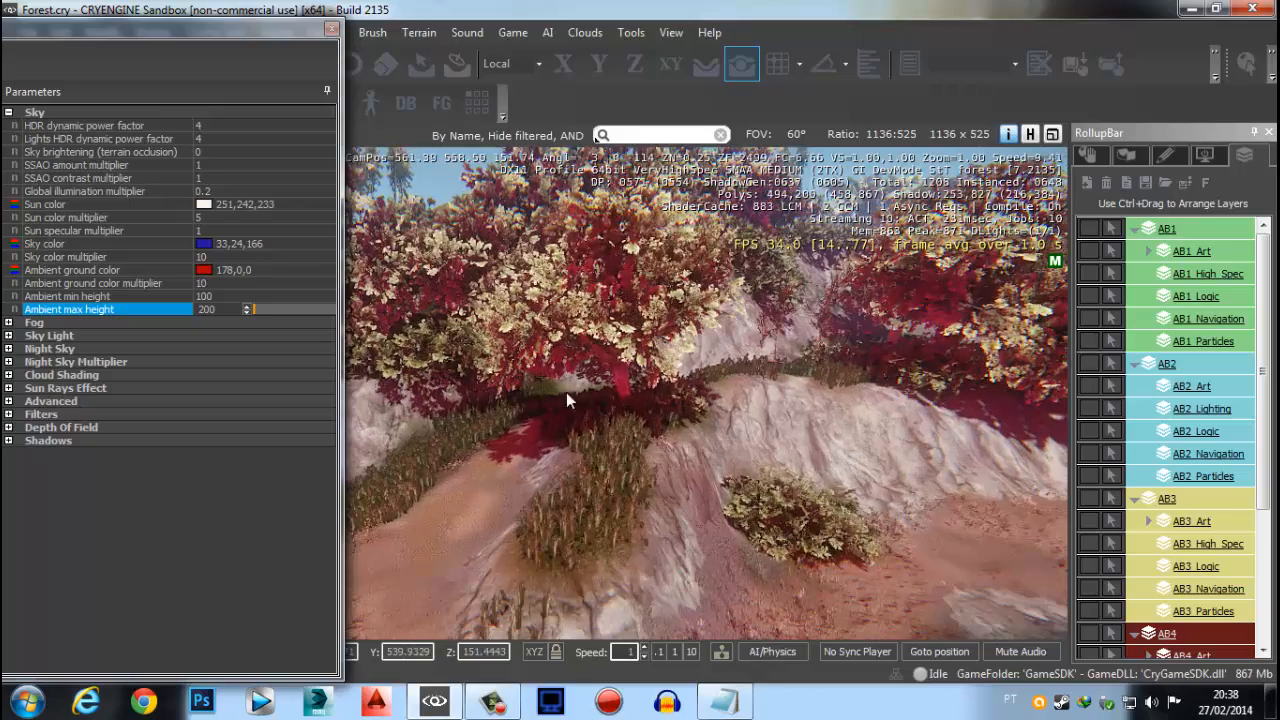
pyautogui.scroll(3, 566, 392)
# Set the Ambient max height to 10 once more and compare the lighting around the large tree
pyautogui.moveTo(228, 312); pyautogui.dragTo(91, 316)
pyautogui.write('10')
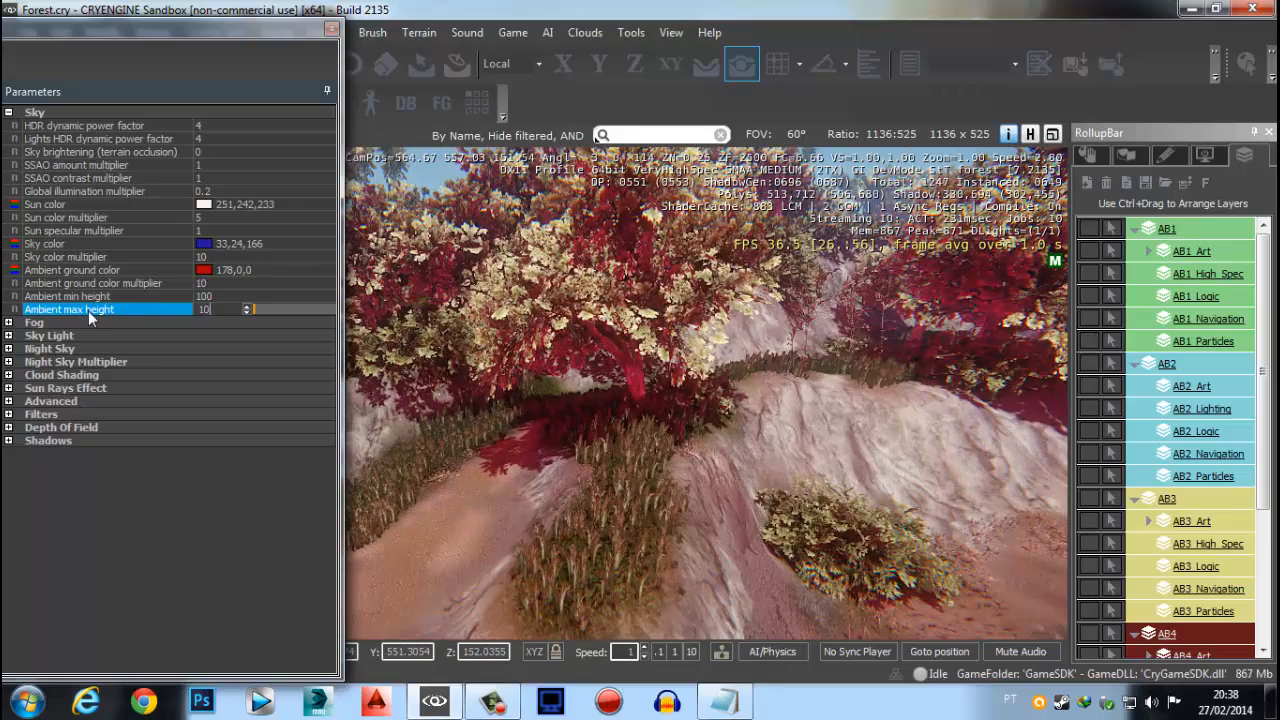
pyautogui.press('Return')
pyautogui.moveTo(576, 316); pyautogui.dragTo(575, 345, button='right')
pyautogui.scroll(5, 576, 349)
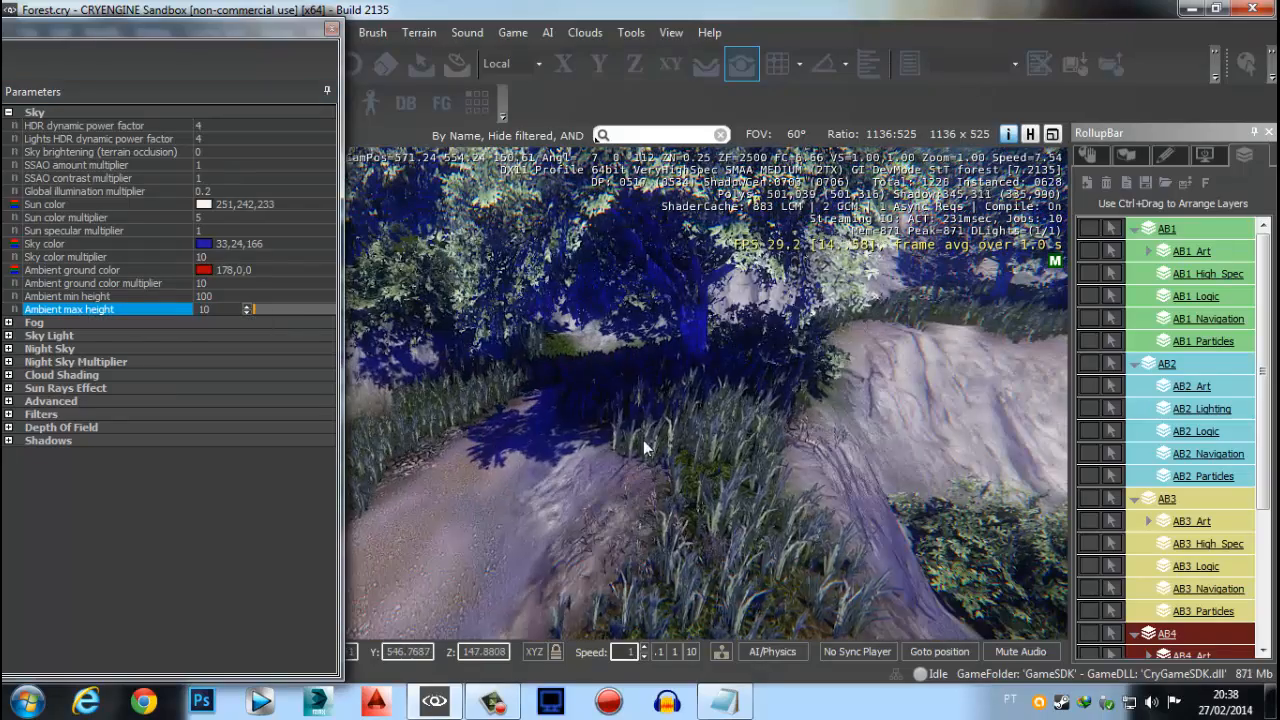
pyautogui.moveTo(646, 550); pyautogui.dragTo(658, 440, button='right')
# Restore the Ambient max height to 200 and select the Ambient min height value
pyautogui.moveTo(214, 311); pyautogui.dragTo(40, 333)
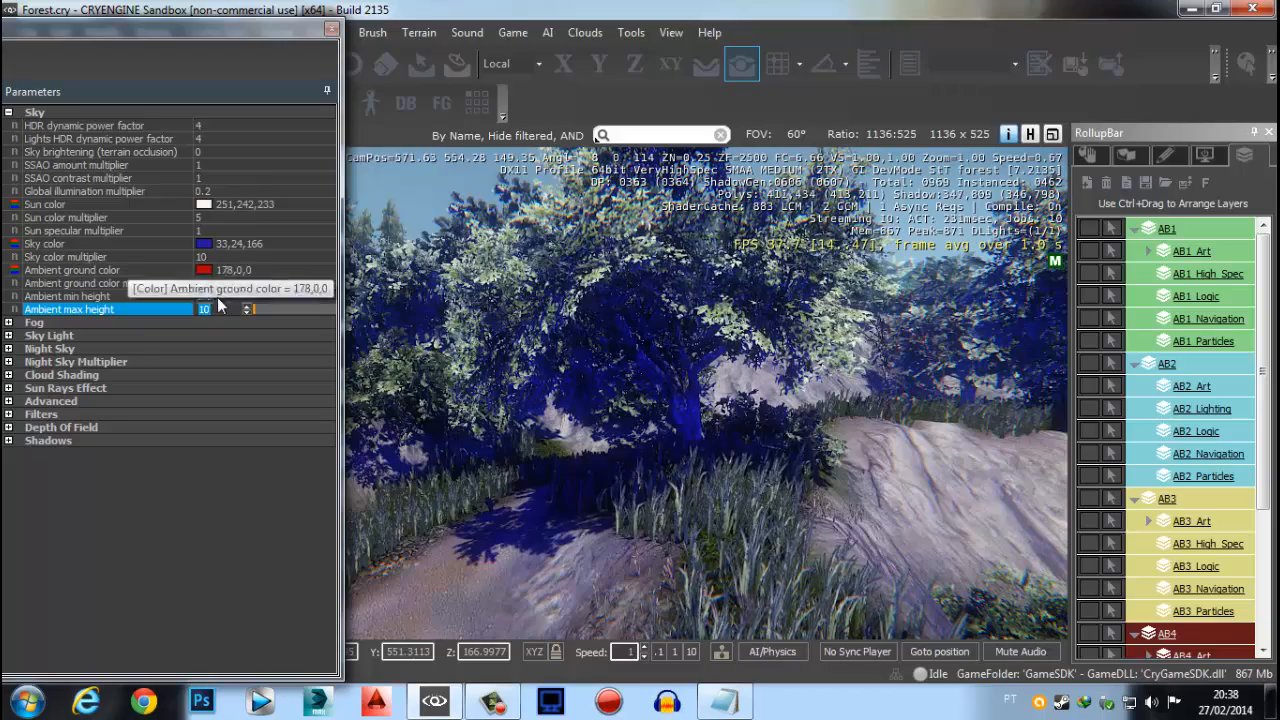
pyautogui.write('200')
pyautogui.press('Return')
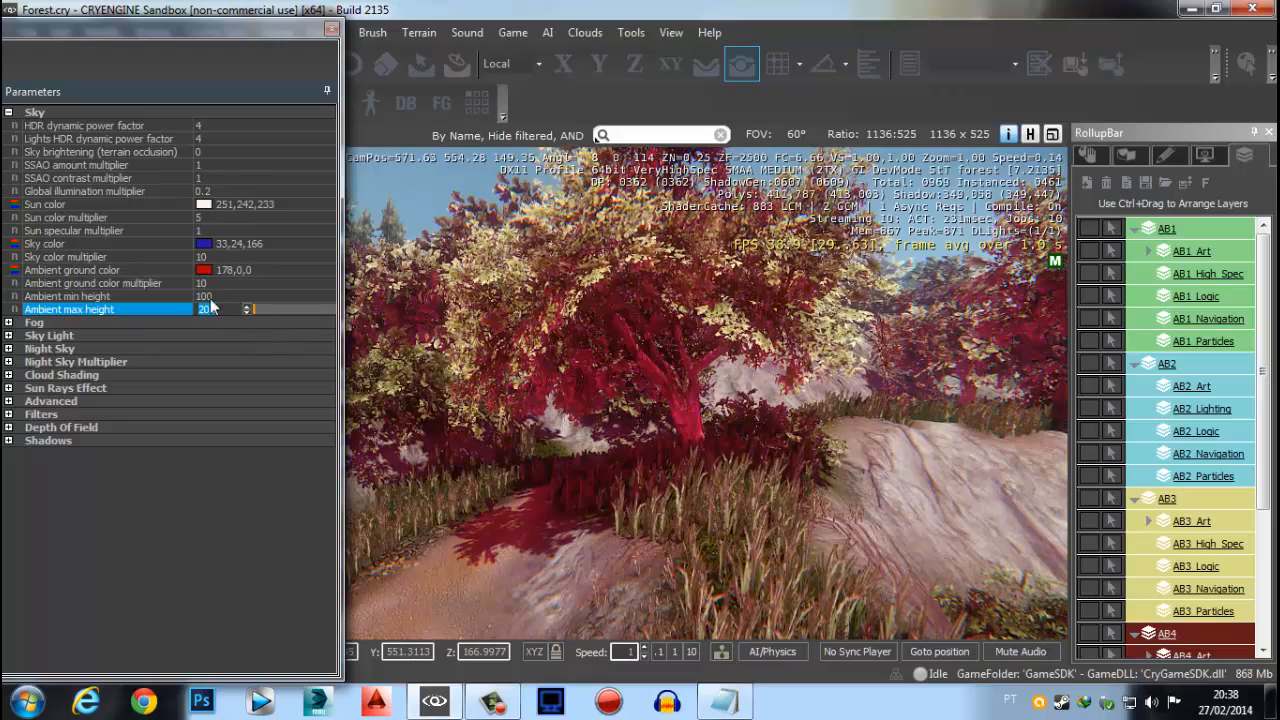
pyautogui.click(229, 299)
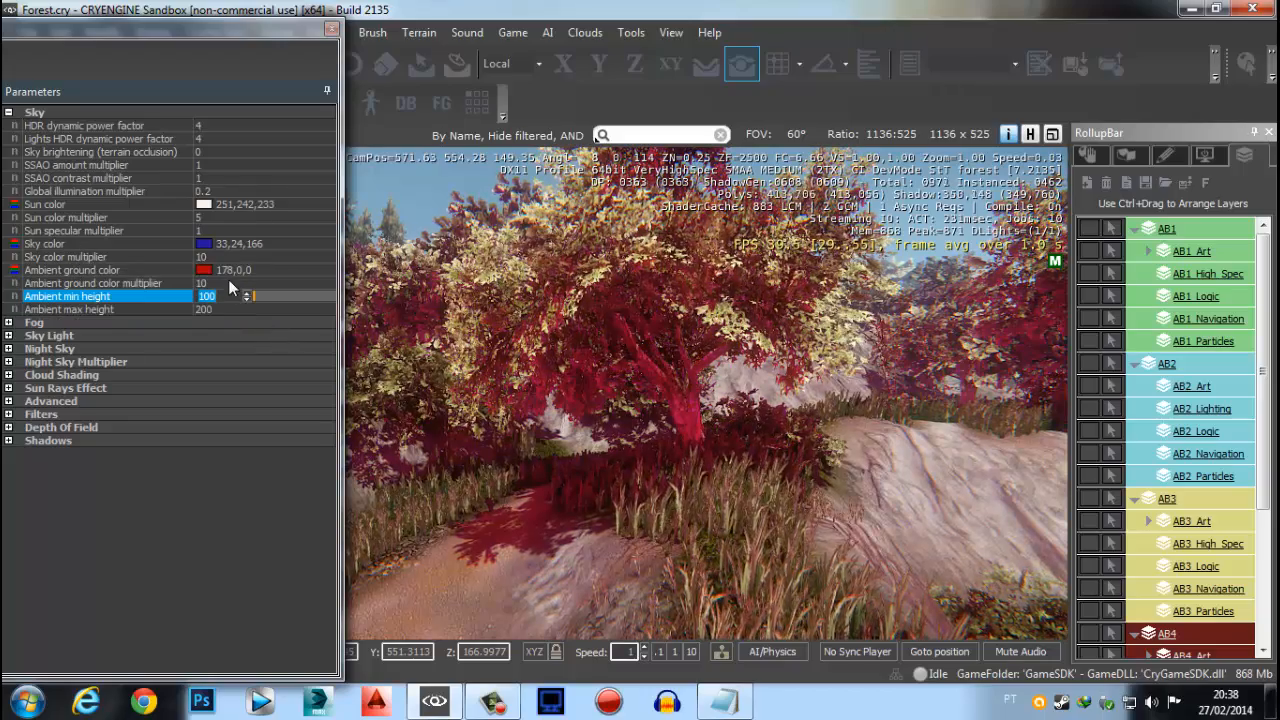
# Restore the Sky color to 107,120,130 using the value noted in Notepad
pyautogui.click(724, 701)
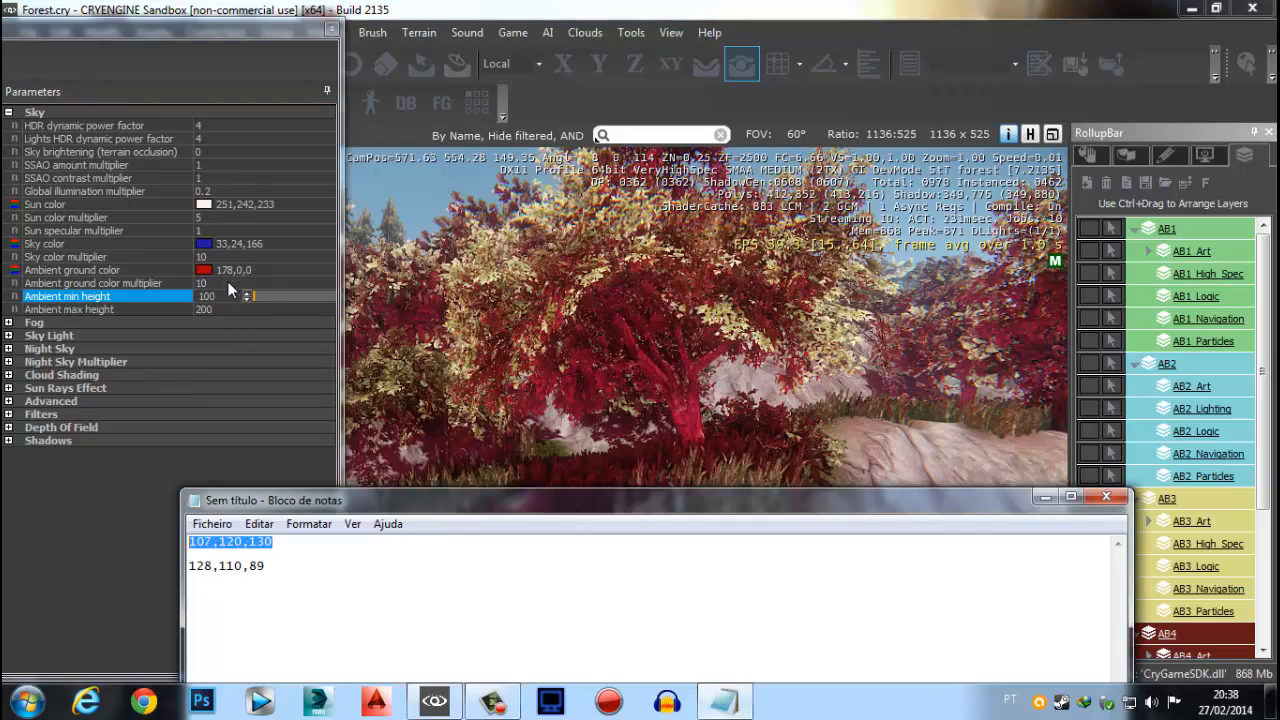
pyautogui.click(240, 243)
pyautogui.write('107,120,130')
pyautogui.press('Return')
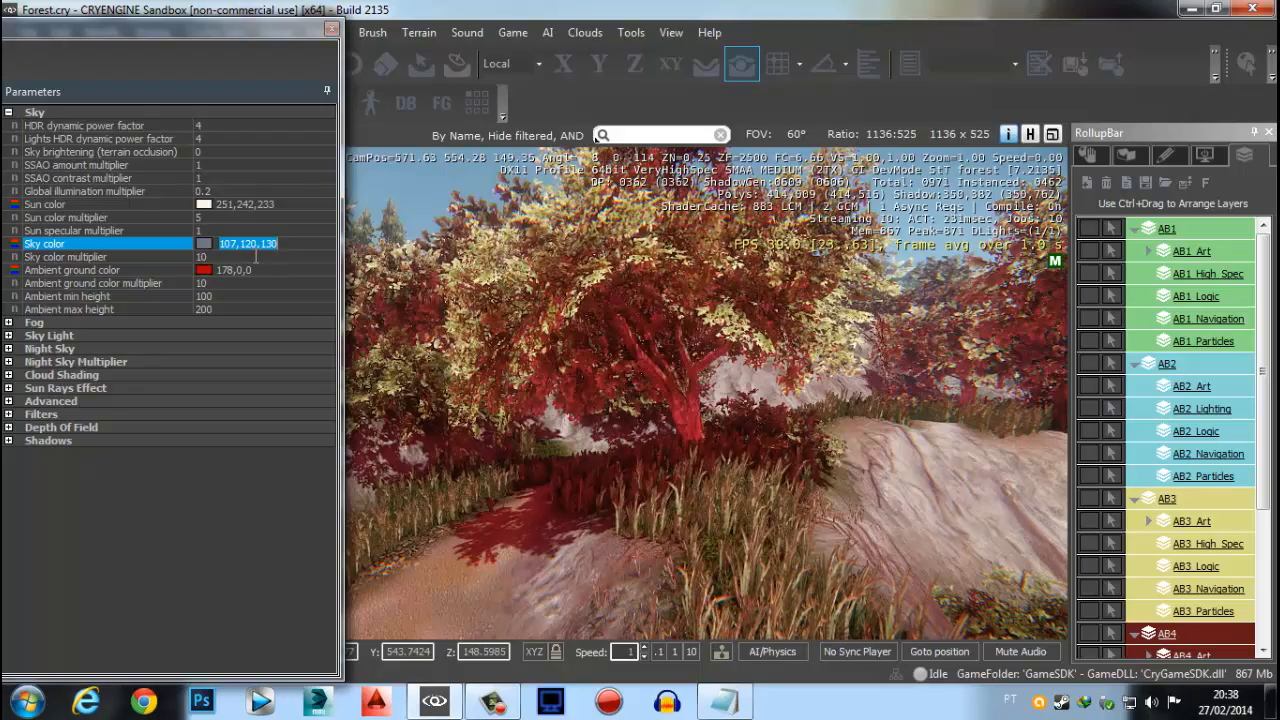
# Restore the Ambient ground color to 128,110,89 from the Notepad notes and view the trees, rocks and ground
pyautogui.hotkey('alt', 'Tab')
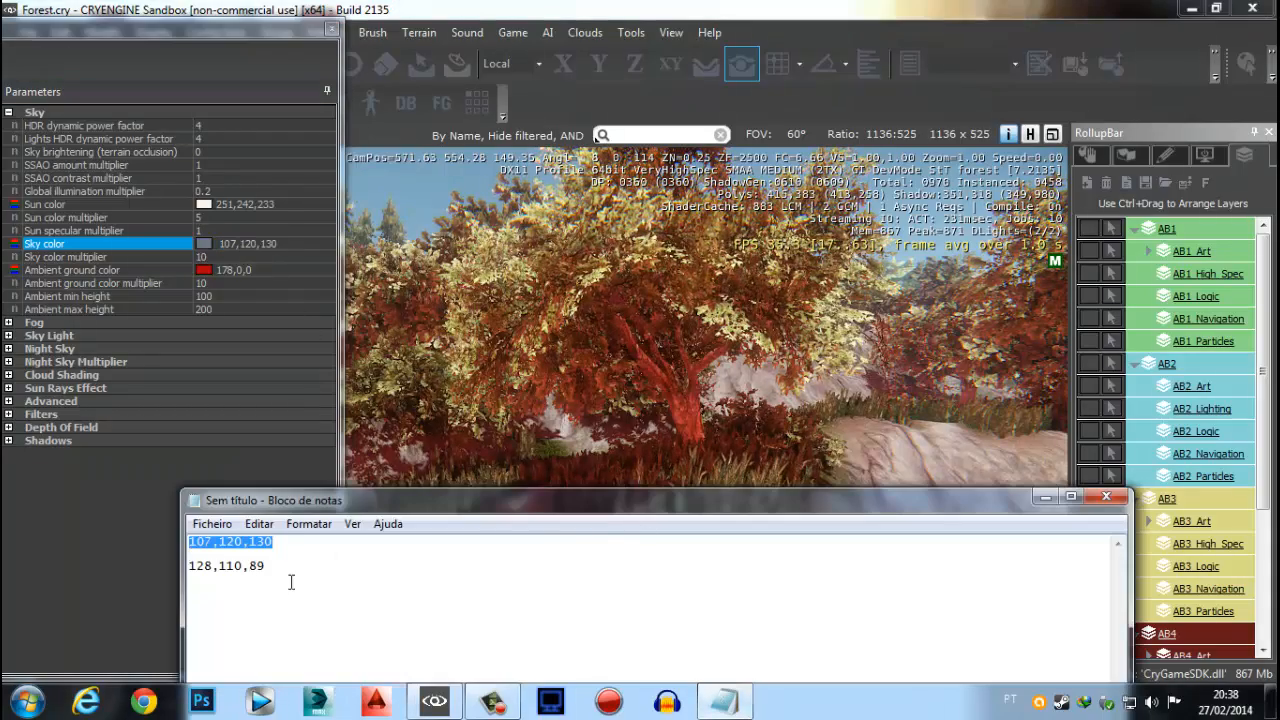
pyautogui.click(262, 270)
pyautogui.write('128,110,89')
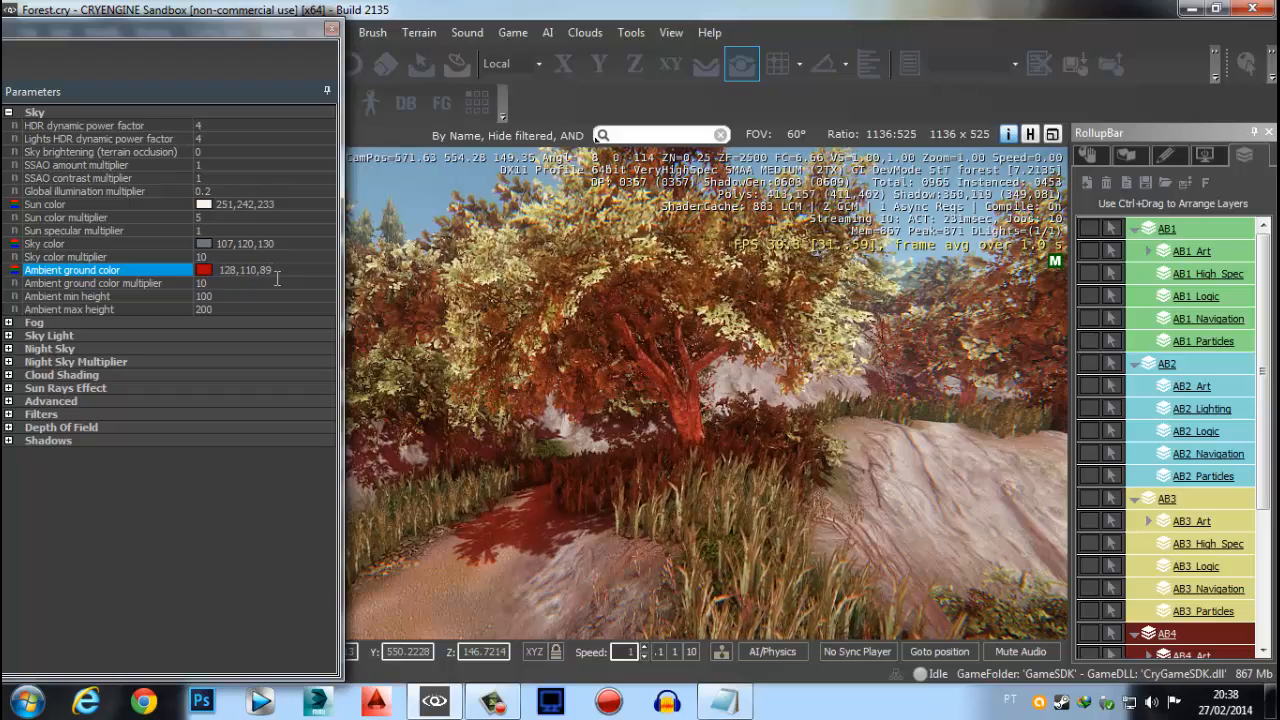
pyautogui.press('Return')
pyautogui.press('s')
pyautogui.moveTo(637, 500)
pyautogui.mouseDown(button='right')
pyautogui.moveTo(638, 488)
pyautogui.moveTo(637, 500)
pyautogui.mouseUp(button='right')
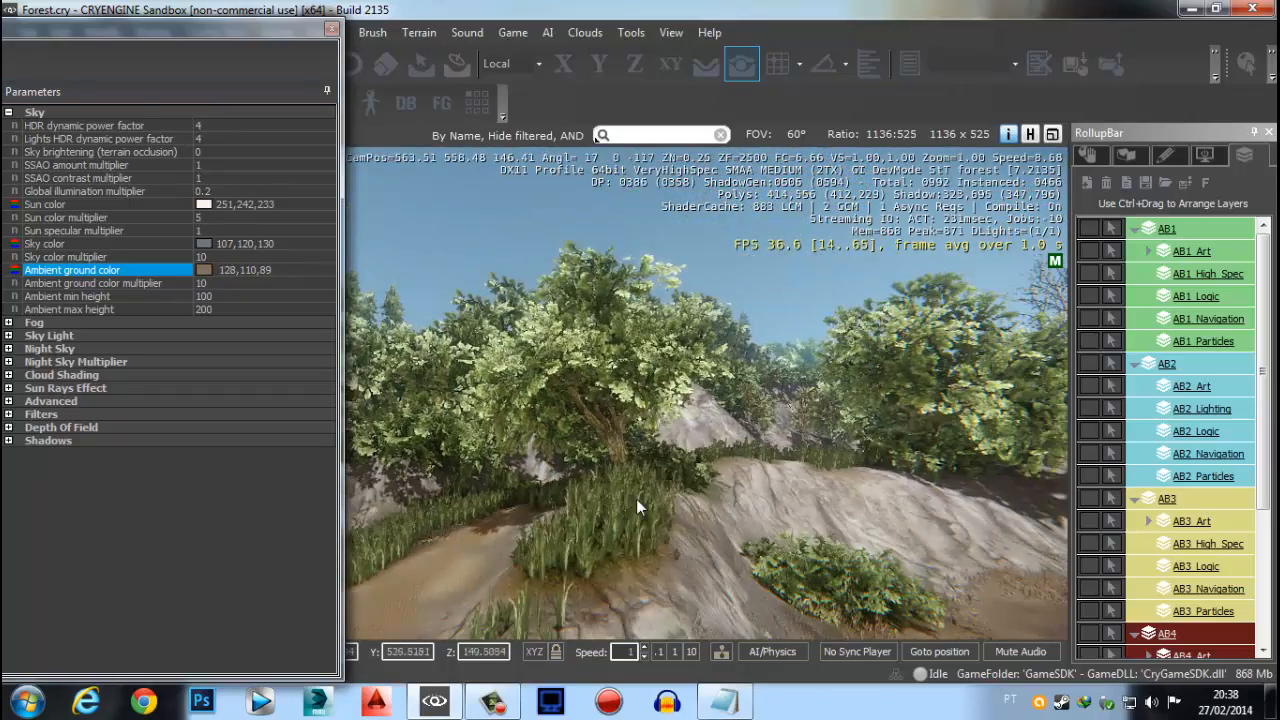
pyautogui.moveTo(637, 500); pyautogui.dragTo(606, 575, button='middle')
pyautogui.moveTo(546, 500); pyautogui.dragTo(546, 530, button='right')
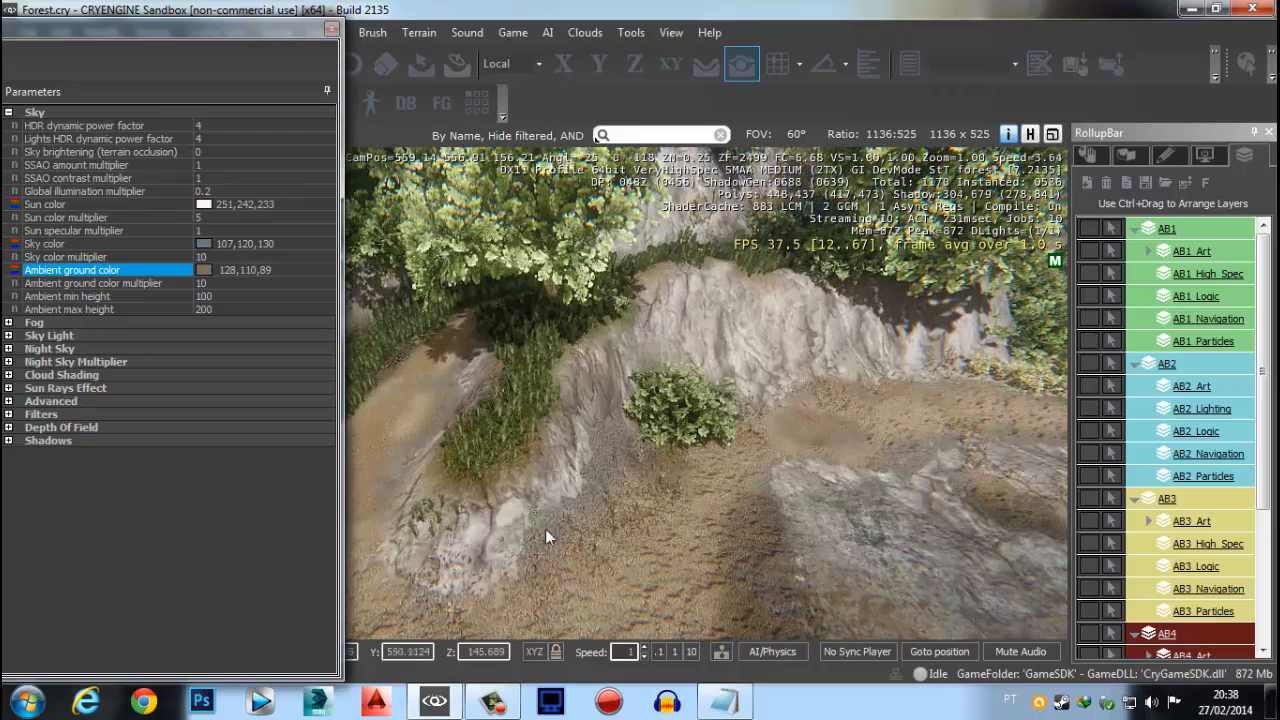
# Examine the restored ambient lighting on the hillside trees, rocks and riverbank from several viewpoints
pyautogui.moveTo(637, 559); pyautogui.dragTo(540, 477, button='right')
pyautogui.press('s')
pyautogui.press('s')
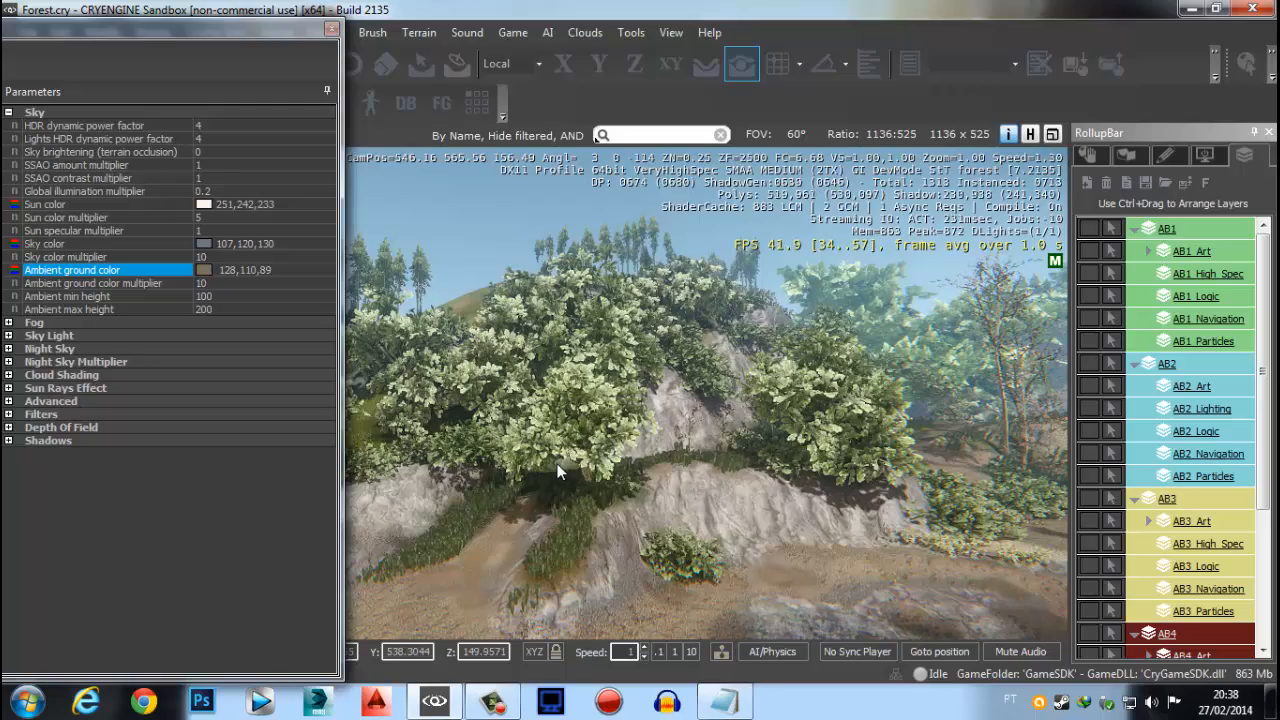
pyautogui.moveTo(560, 440); pyautogui.dragTo(570, 392, button='right')
pyautogui.moveTo(632, 430); pyautogui.dragTo(619, 397, button='right')
pyautogui.moveTo(619, 397); pyautogui.dragTo(622, 350, button='middle')
pyautogui.press('w')
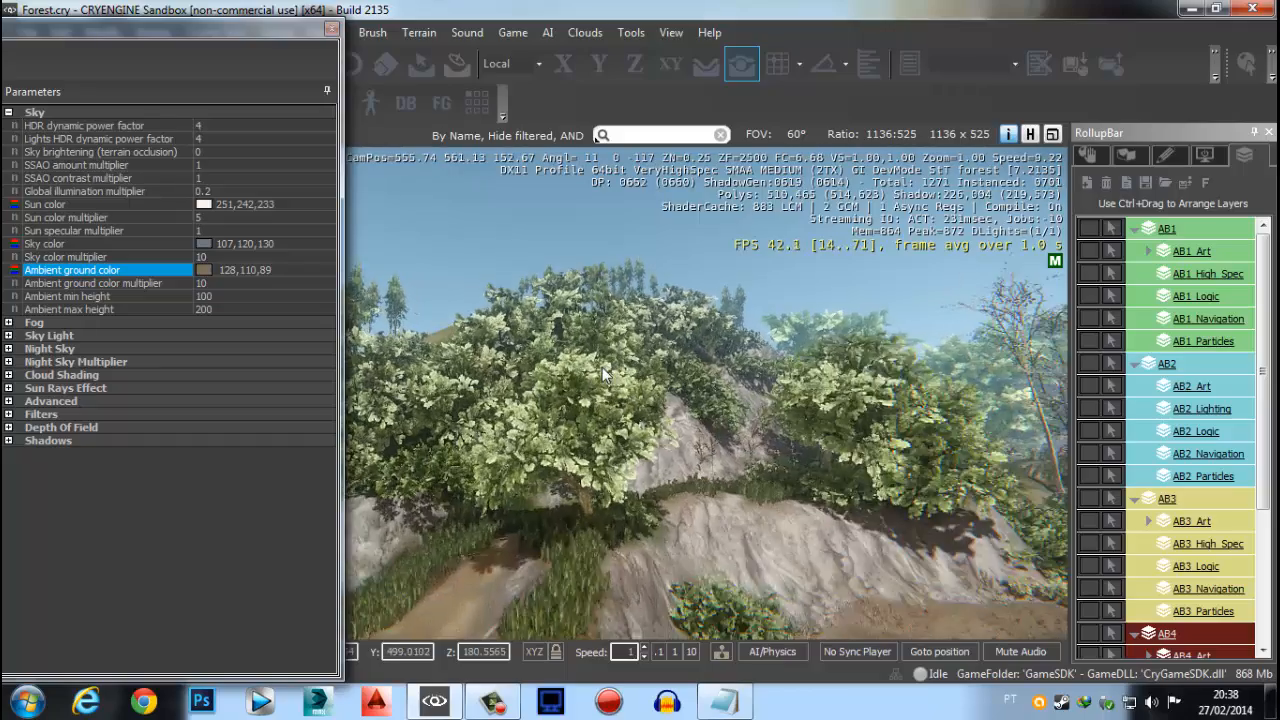
pyautogui.press('s')
pyautogui.moveTo(501, 370); pyautogui.dragTo(510, 424, button='right')
pyautogui.press('d')
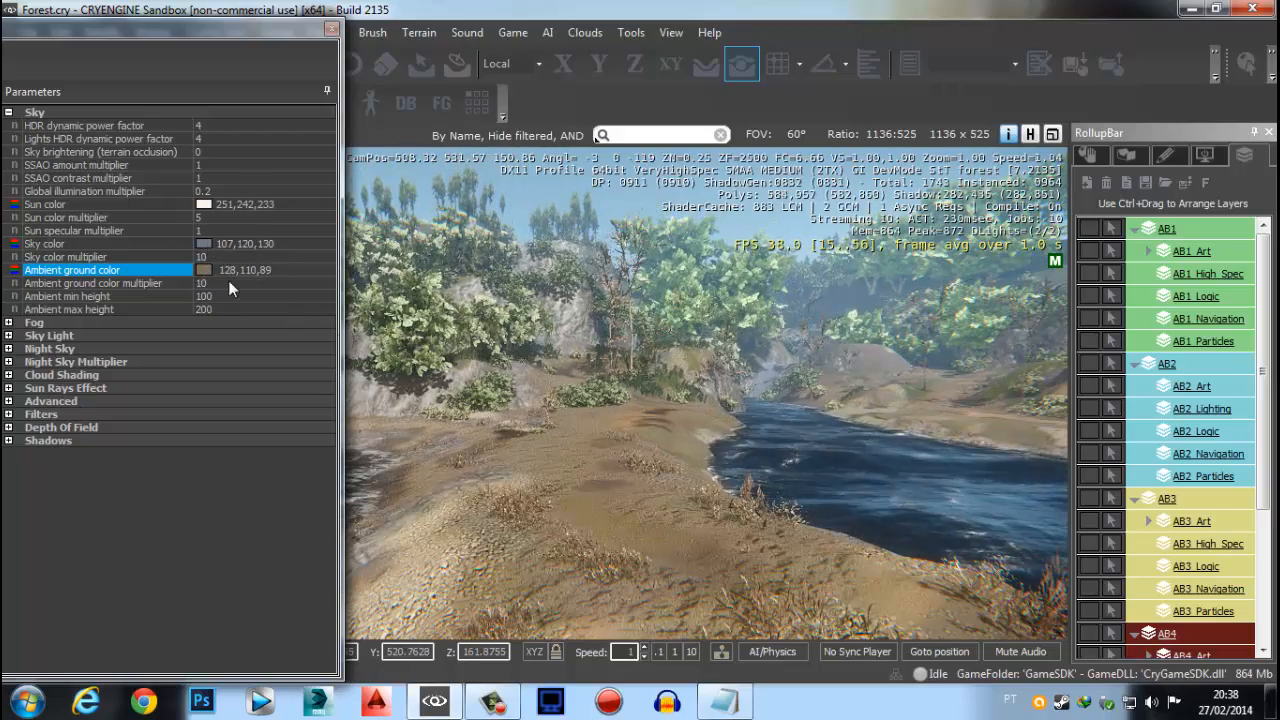
pyautogui.moveTo(688, 409)
pyautogui.mouseDown(button='right')
pyautogui.moveTo(650, 405)
pyautogui.moveTo(688, 409)
pyautogui.mouseUp(button='right')
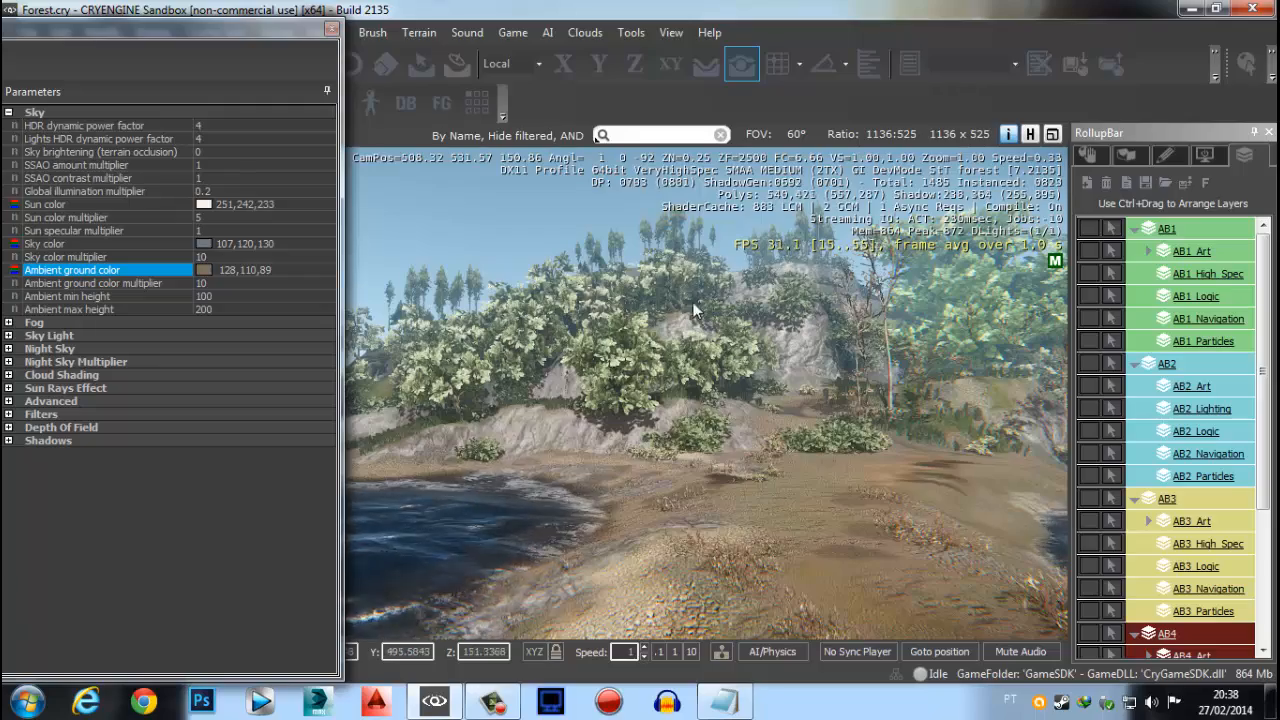
pyautogui.moveTo(585, 461); pyautogui.dragTo(577, 321, button='right')
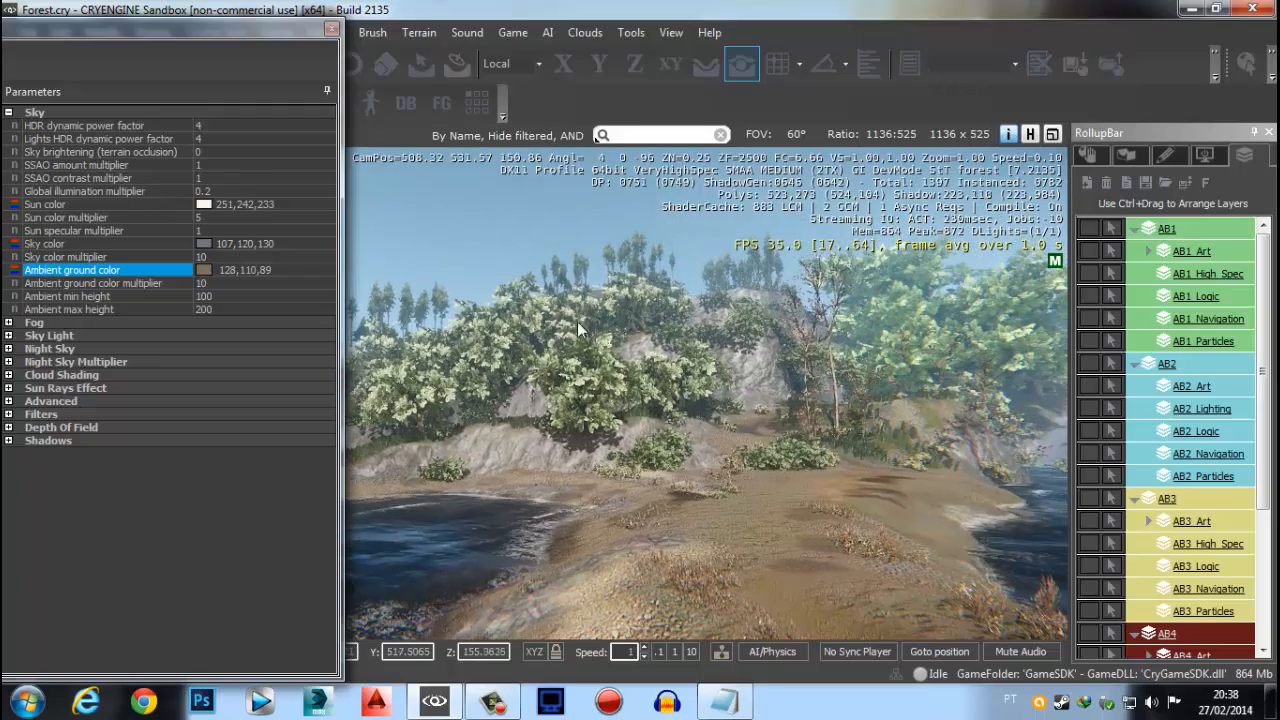
pyautogui.moveTo(608, 380); pyautogui.dragTo(632, 529, button='right')
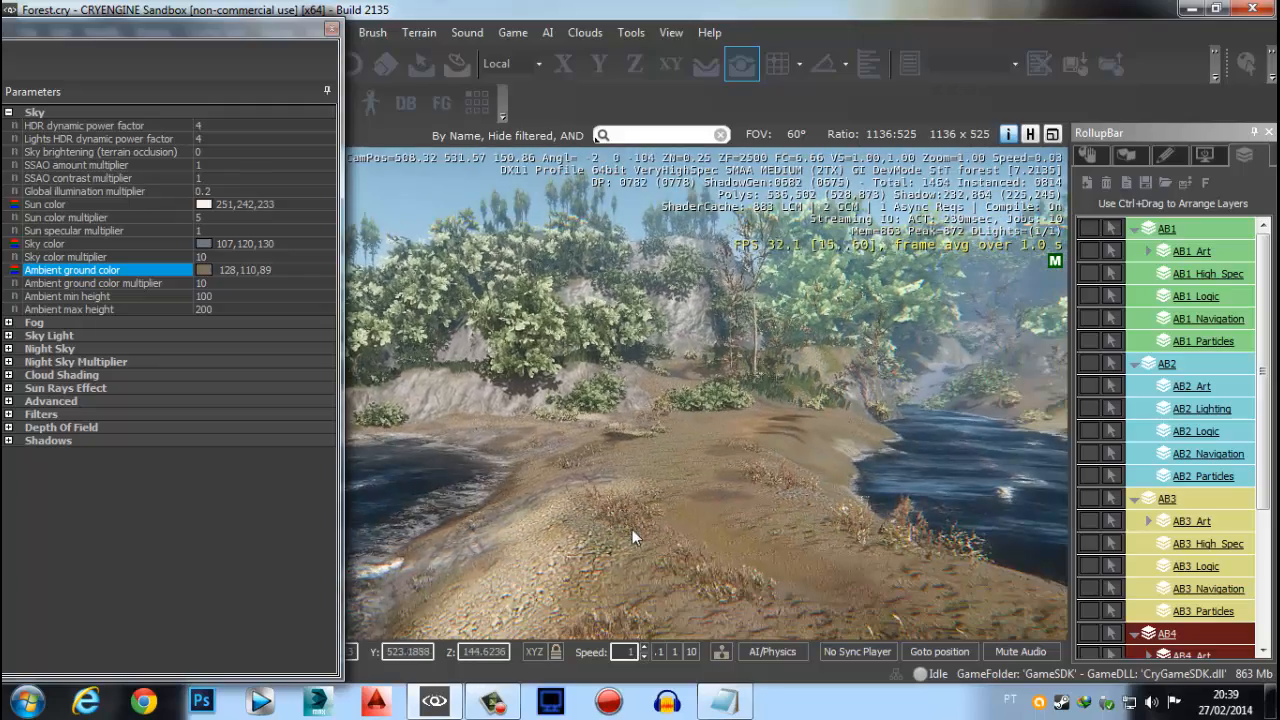
# Make the hidden layers of the AB1, AB2 and AB3 groups visible for a view over the river
pyautogui.scroll(-18, 625, 537)
pyautogui.scroll(-1, 625, 538)
pyautogui.moveTo(625, 538); pyautogui.dragTo(790, 524, button='middle')
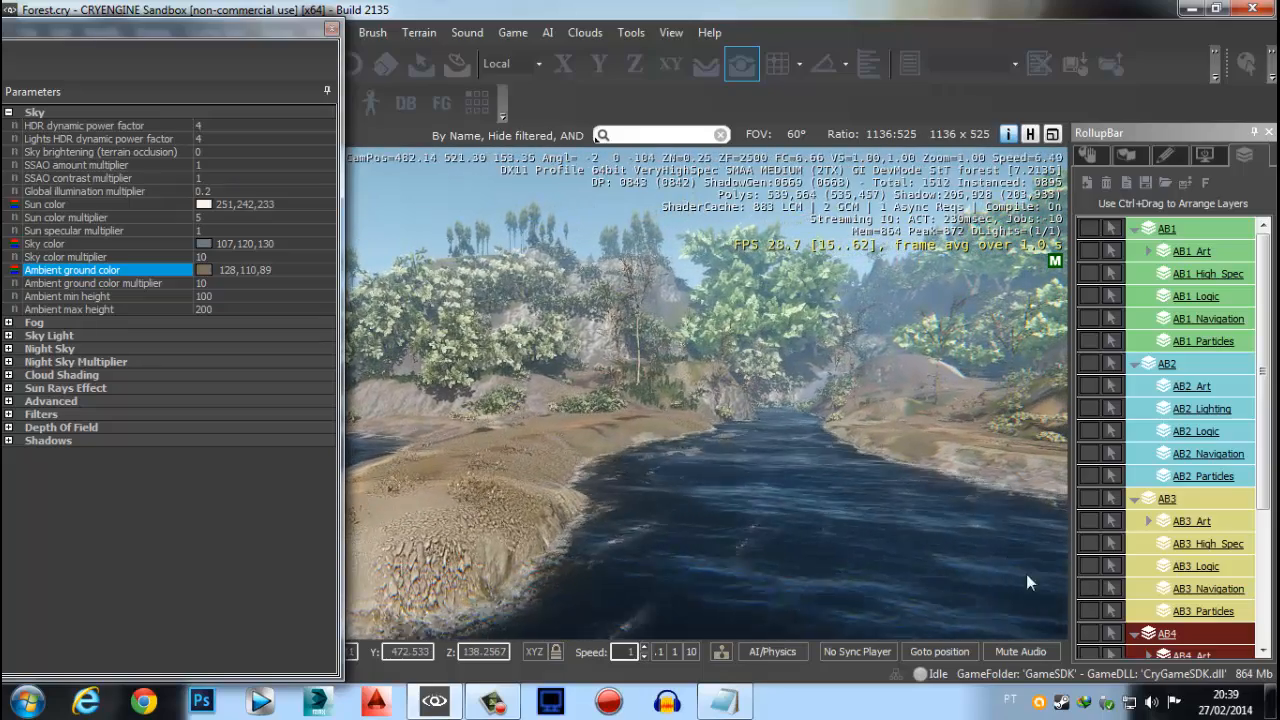
pyautogui.moveTo(1092, 636); pyautogui.dragTo(1093, 245)
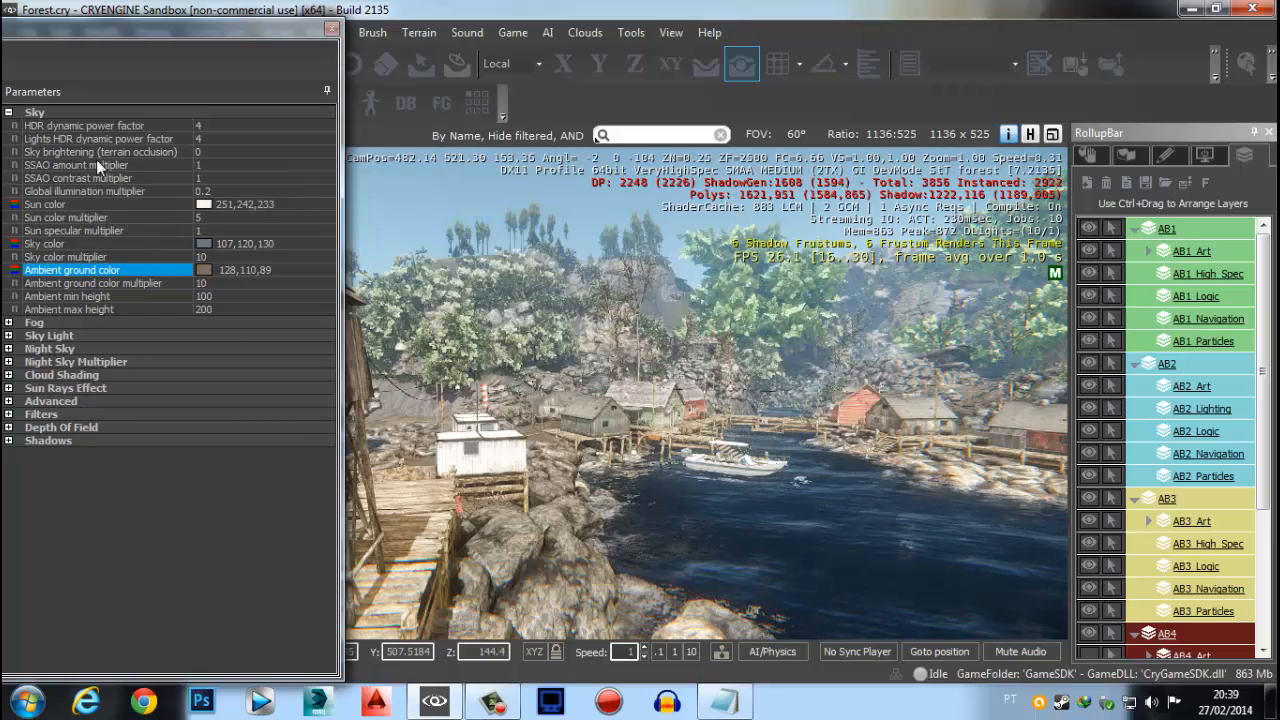
# Reposition the Time Of Day window, expand the Fog parameter group and collapse the Sky group
pyautogui.click(52, 123)
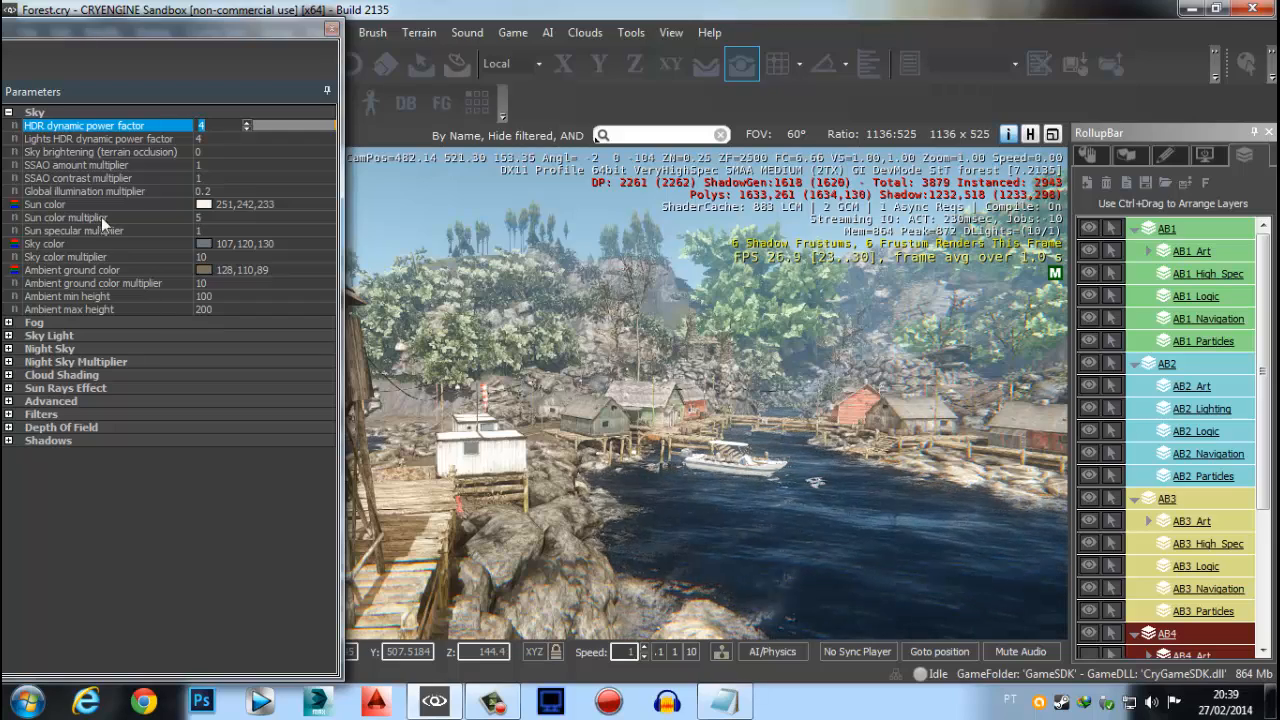
pyautogui.moveTo(86, 34); pyautogui.dragTo(159, 45)
pyautogui.click(114, 327)
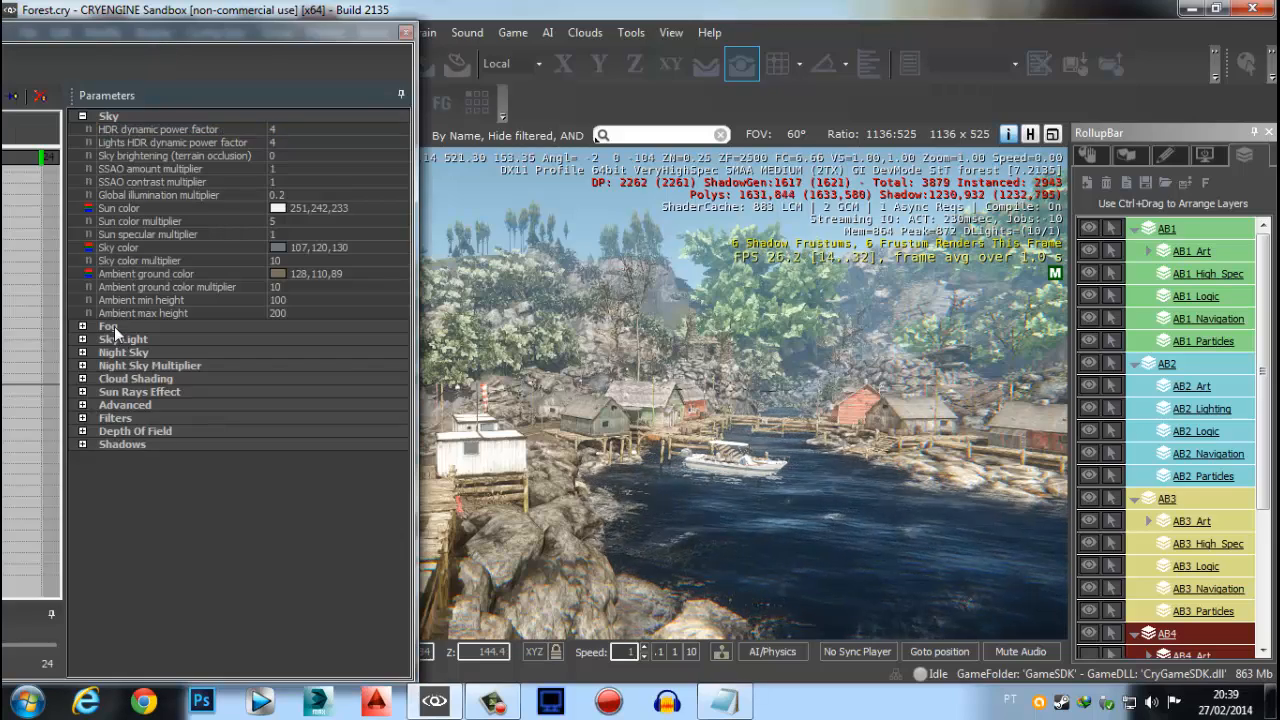
pyautogui.click(83, 327)
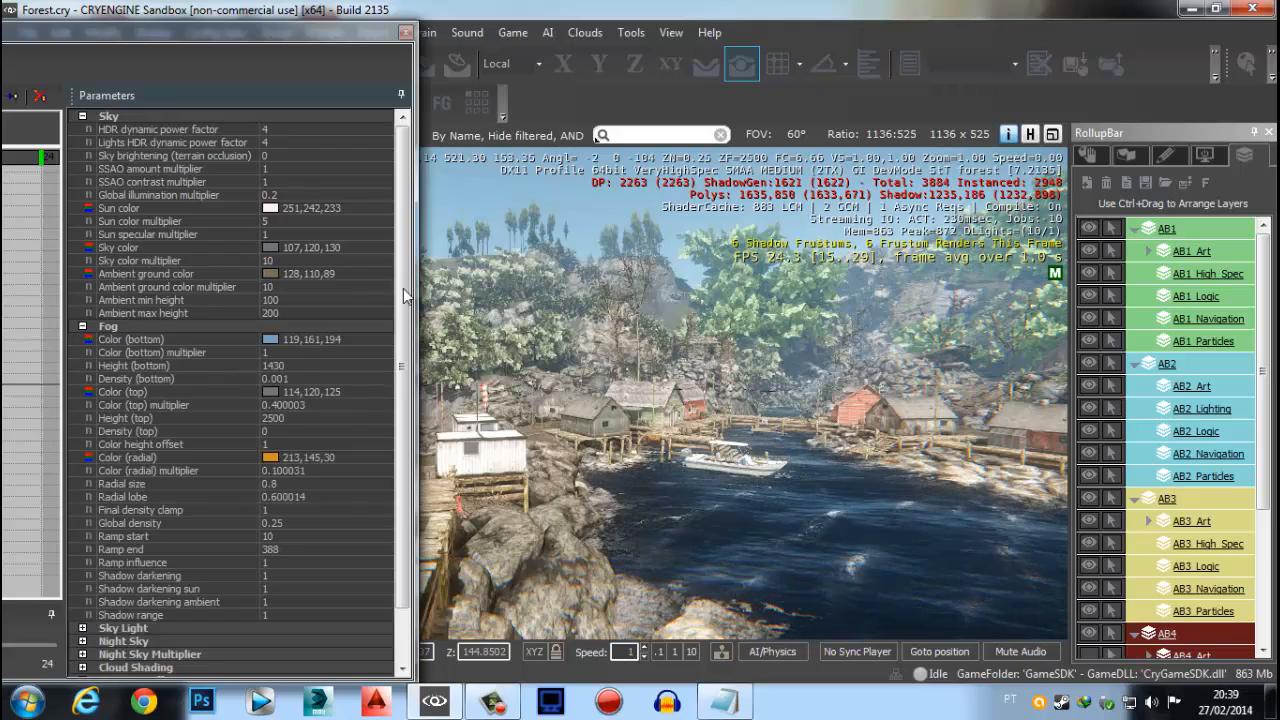
pyautogui.scroll(-2, 360, 341)
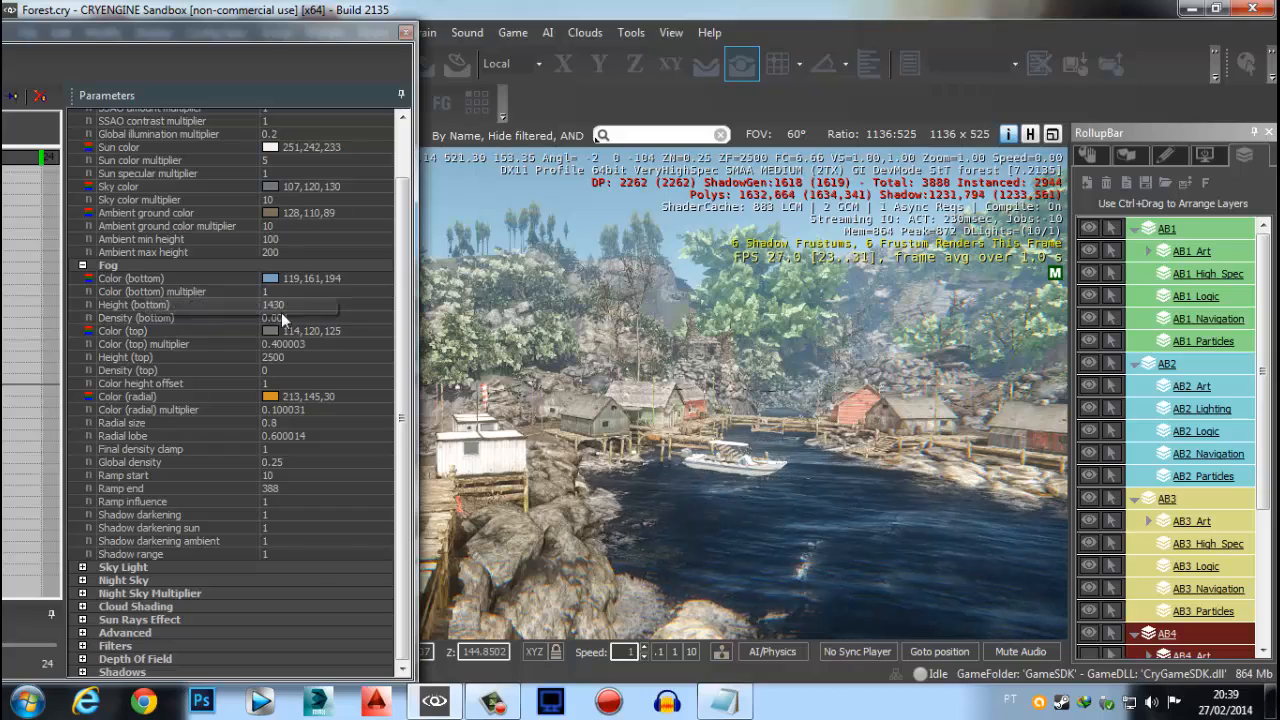
pyautogui.scroll(2, 405, 302)
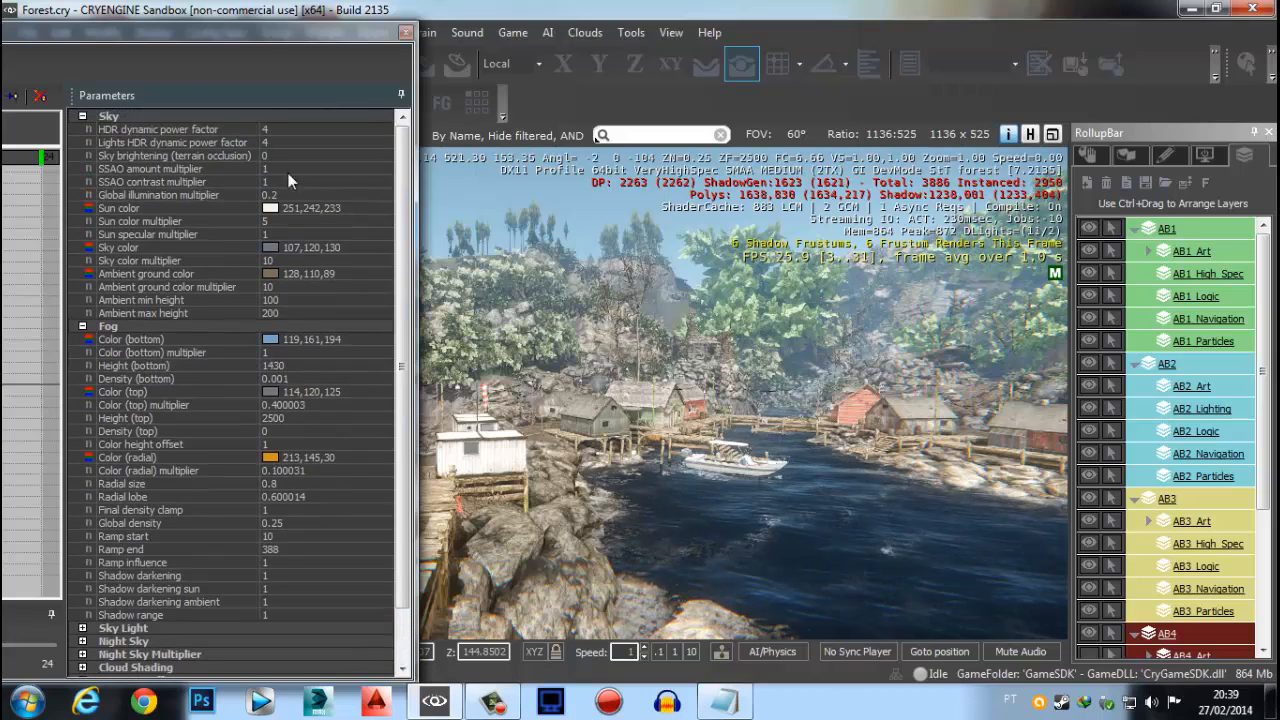
pyautogui.click(84, 116)
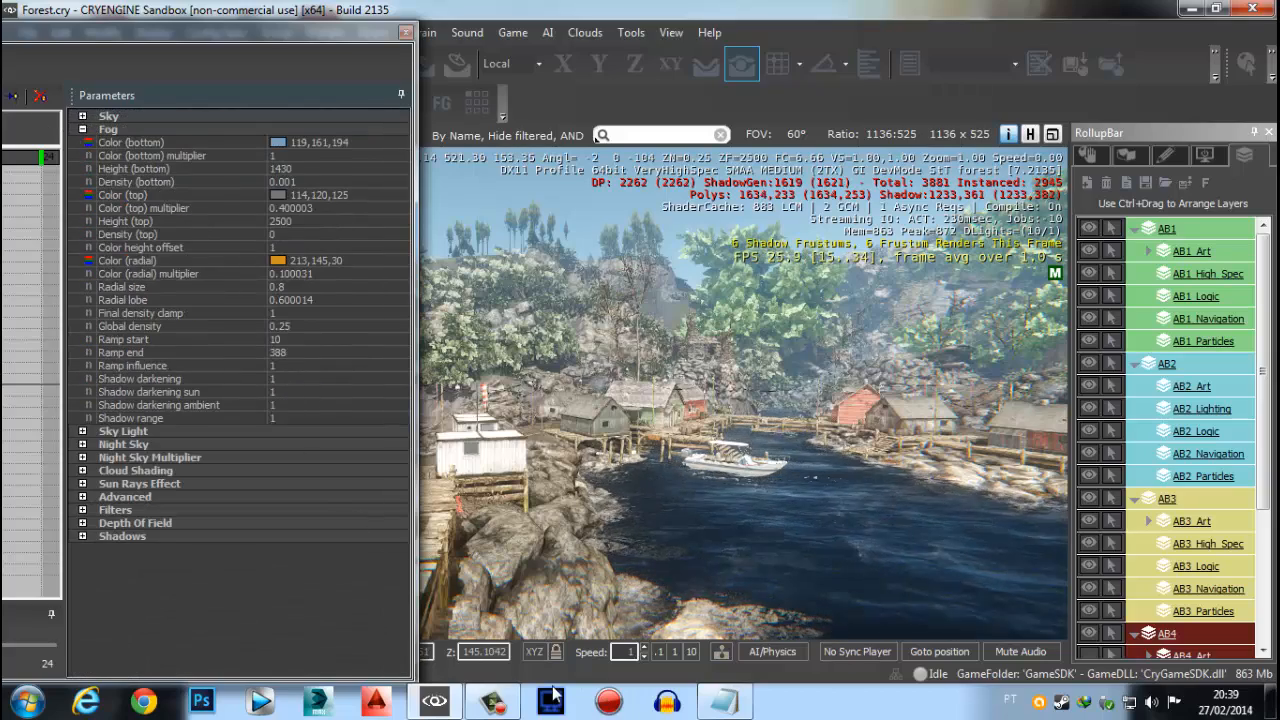
pyautogui.click(511, 708)
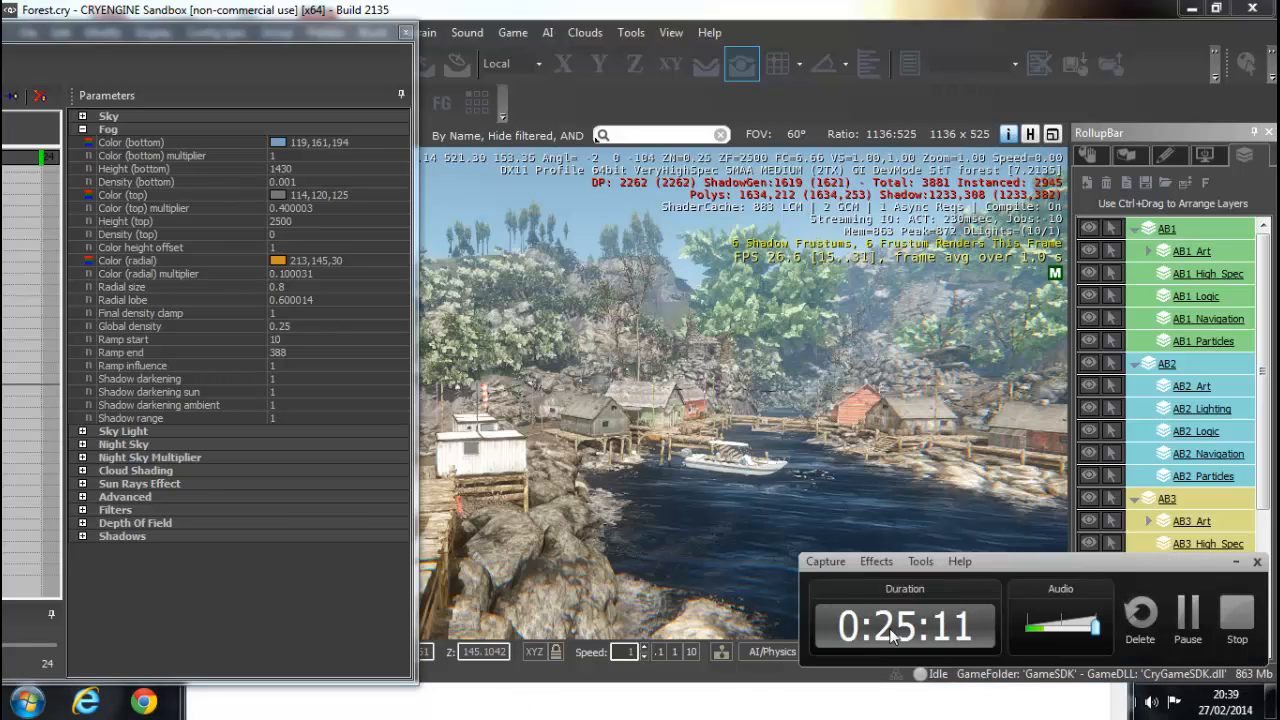
pyautogui.click(1234, 566)
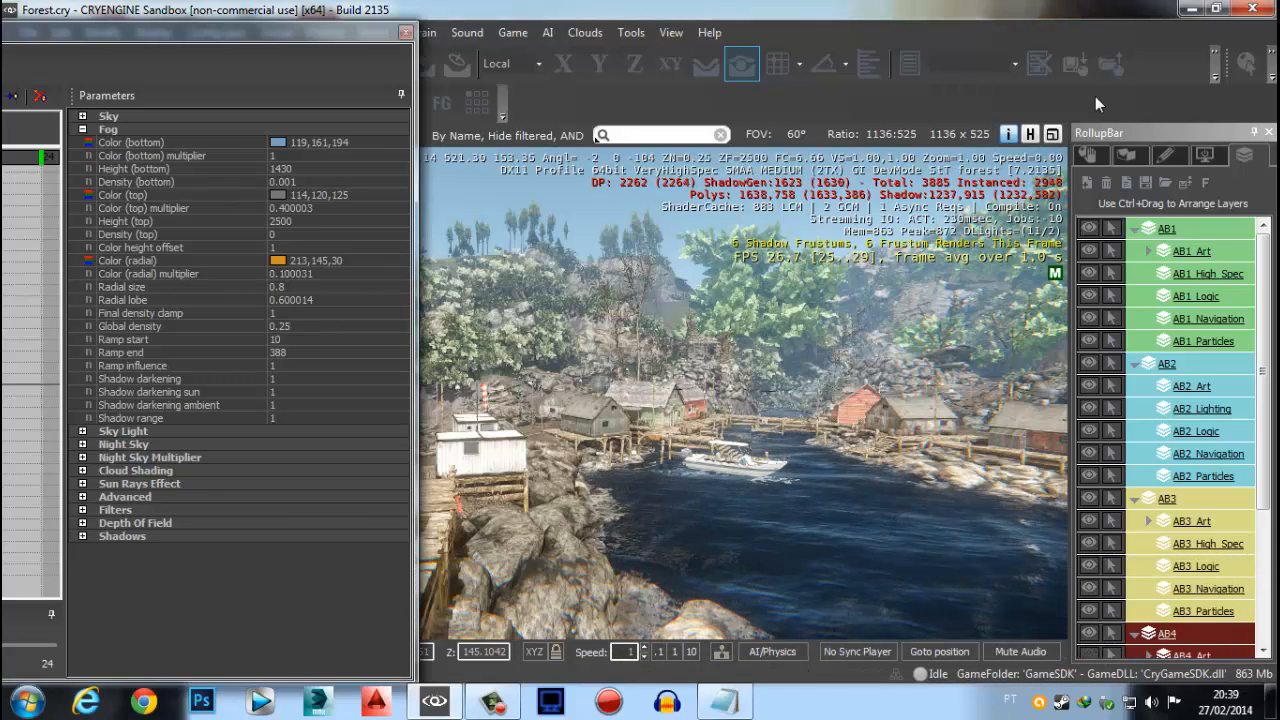
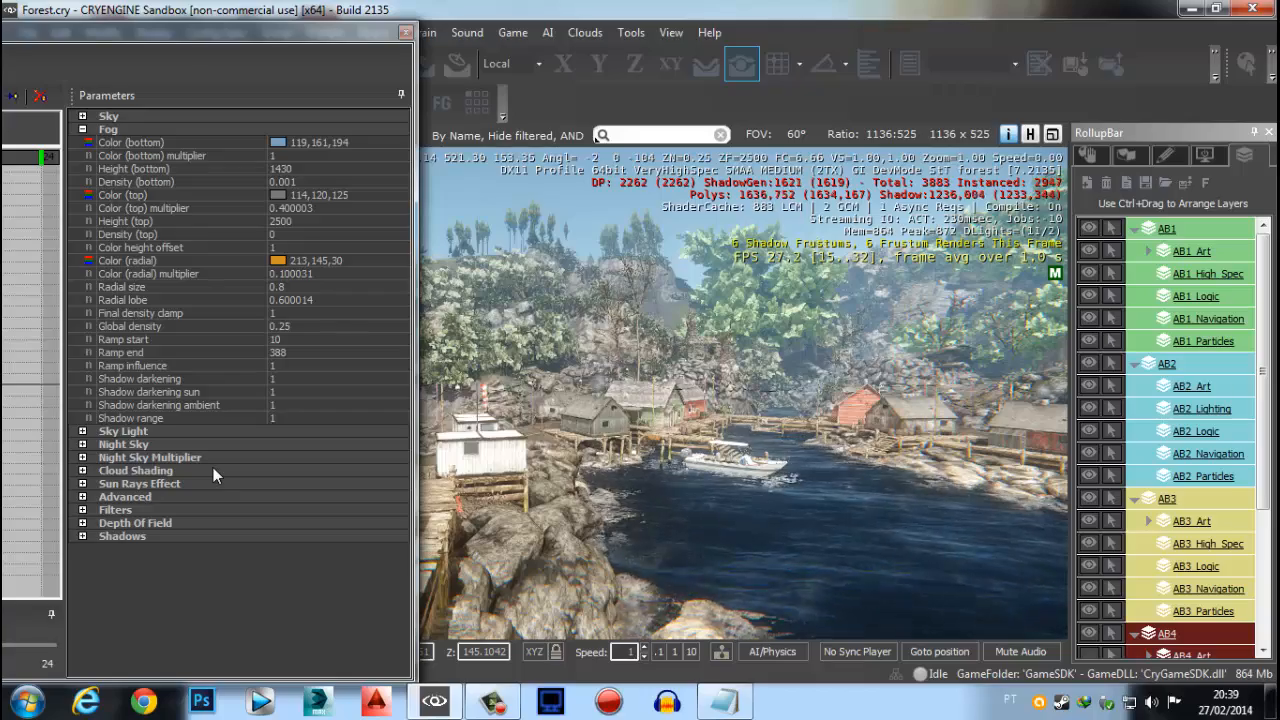
# Set the Sky group's HDR dynamic power factor to 3.5 with the boat and wooden dock in close view
pyautogui.press('w')
pyautogui.moveTo(744, 394); pyautogui.dragTo(544, 238, button='right')
pyautogui.press('w')
pyautogui.press('w')
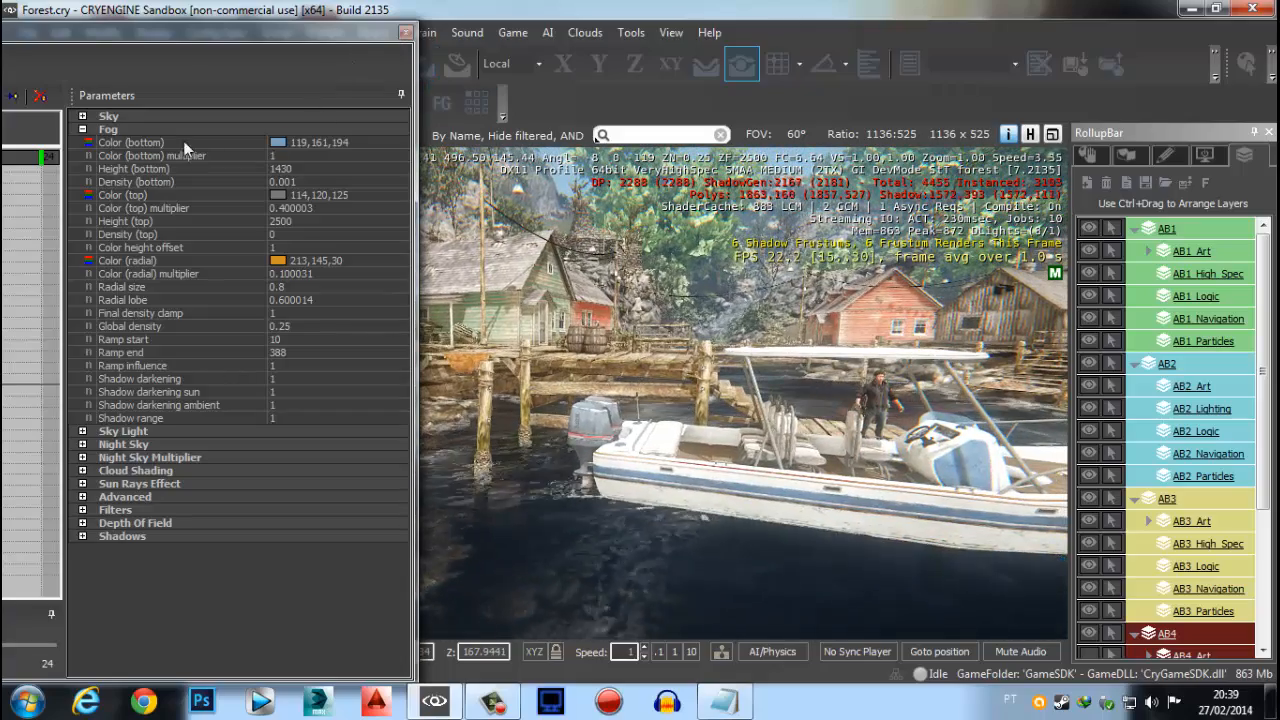
pyautogui.click(83, 129)
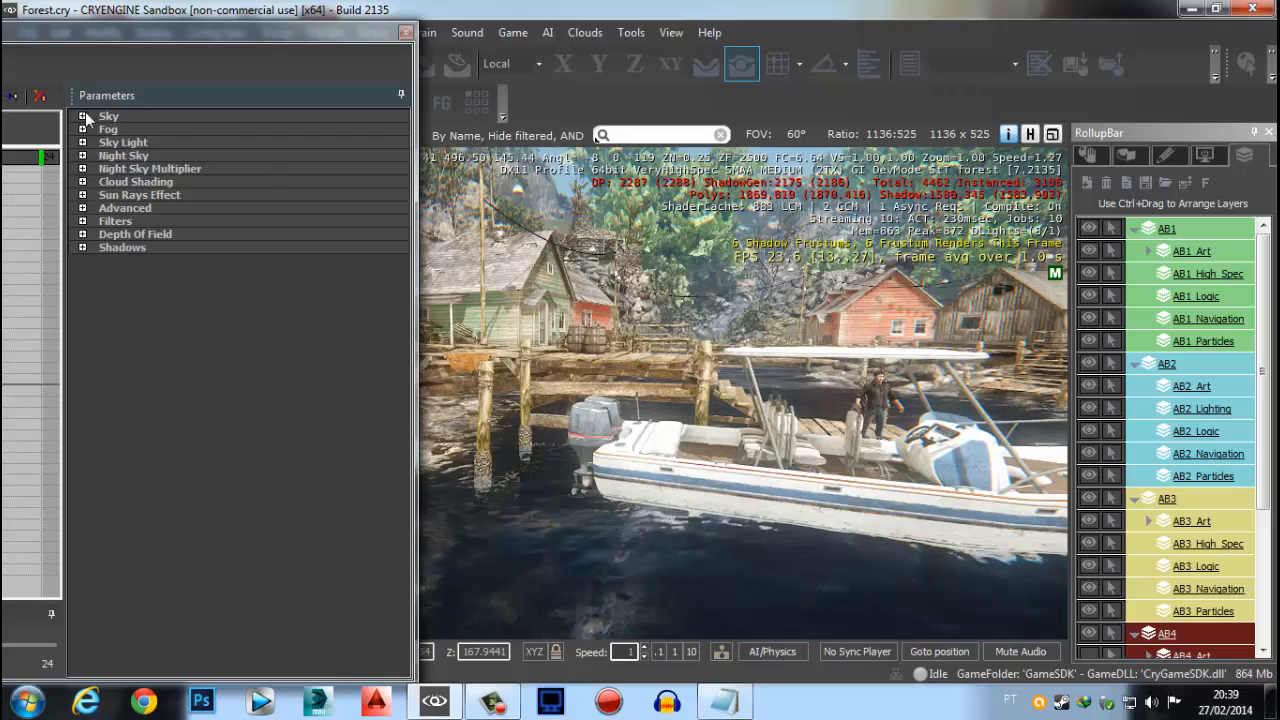
pyautogui.click(106, 117)
pyautogui.click(181, 130)
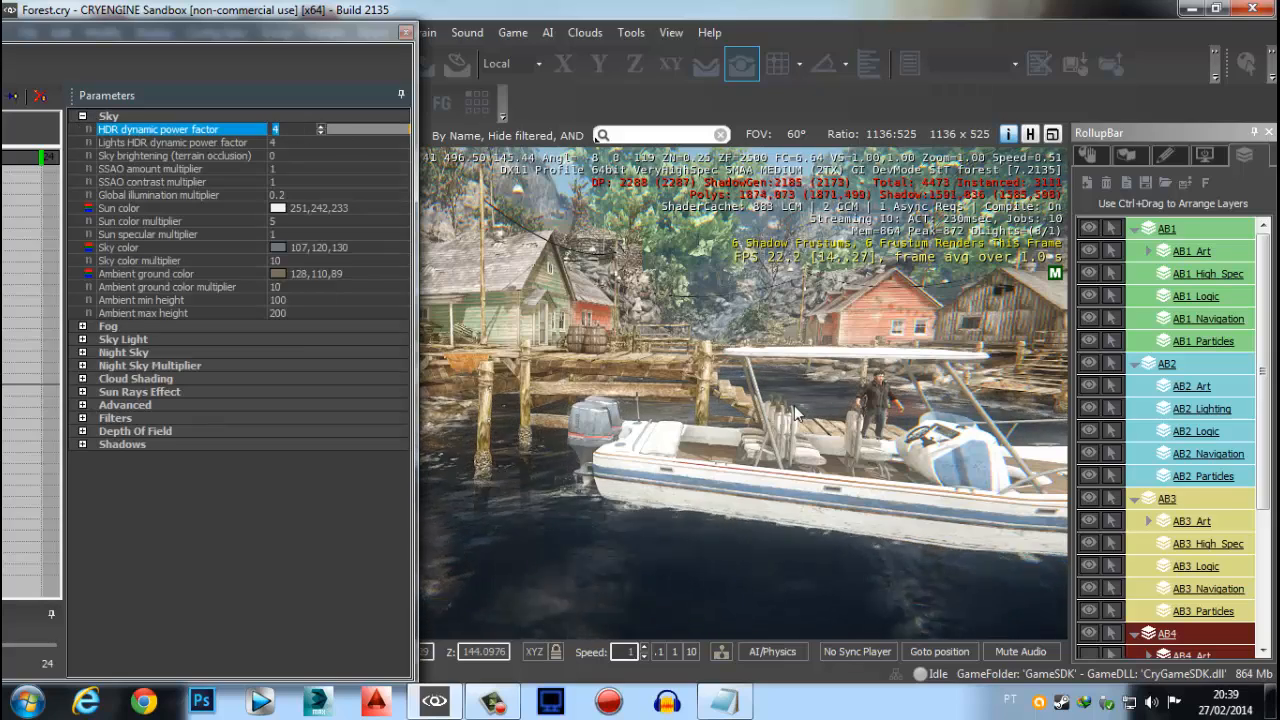
pyautogui.write('3')
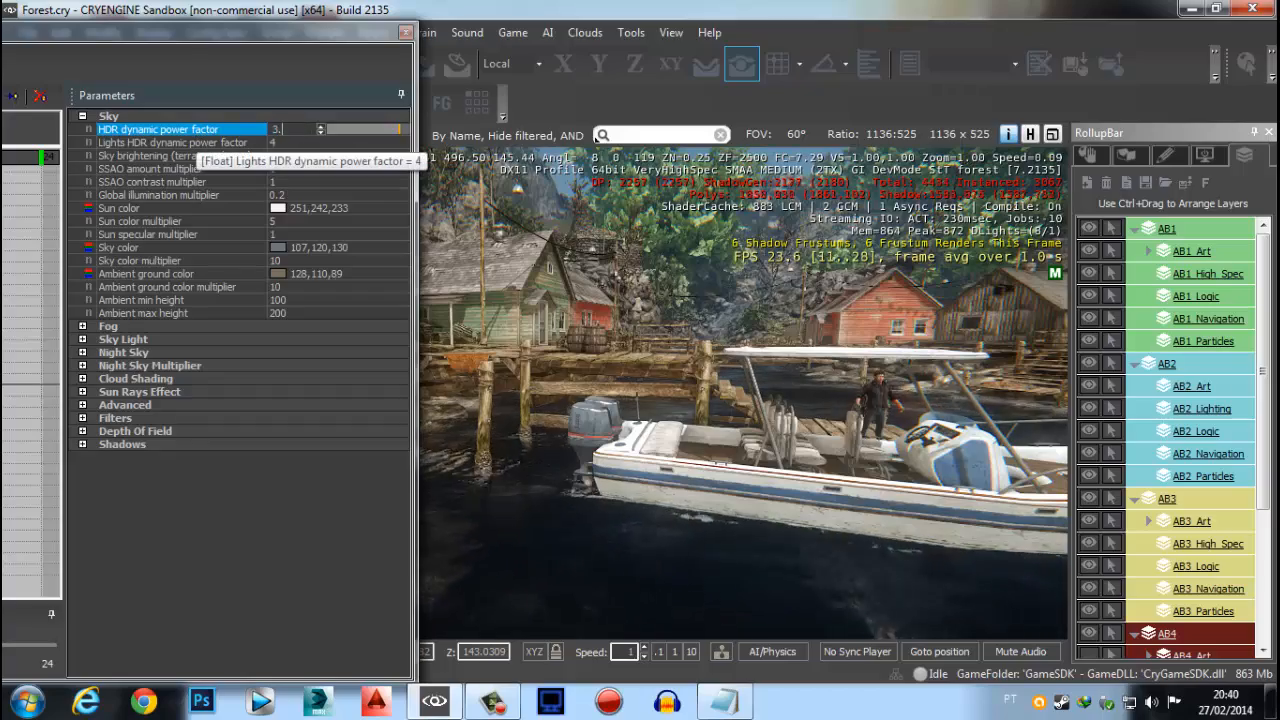
pyautogui.write('.5')
pyautogui.moveTo(477, 273); pyautogui.dragTo(457, 265, button='right')
# Restore the HDR dynamic power factor to 4 and show the Fog parameters with the Sky group collapsed
pyautogui.click(296, 129)
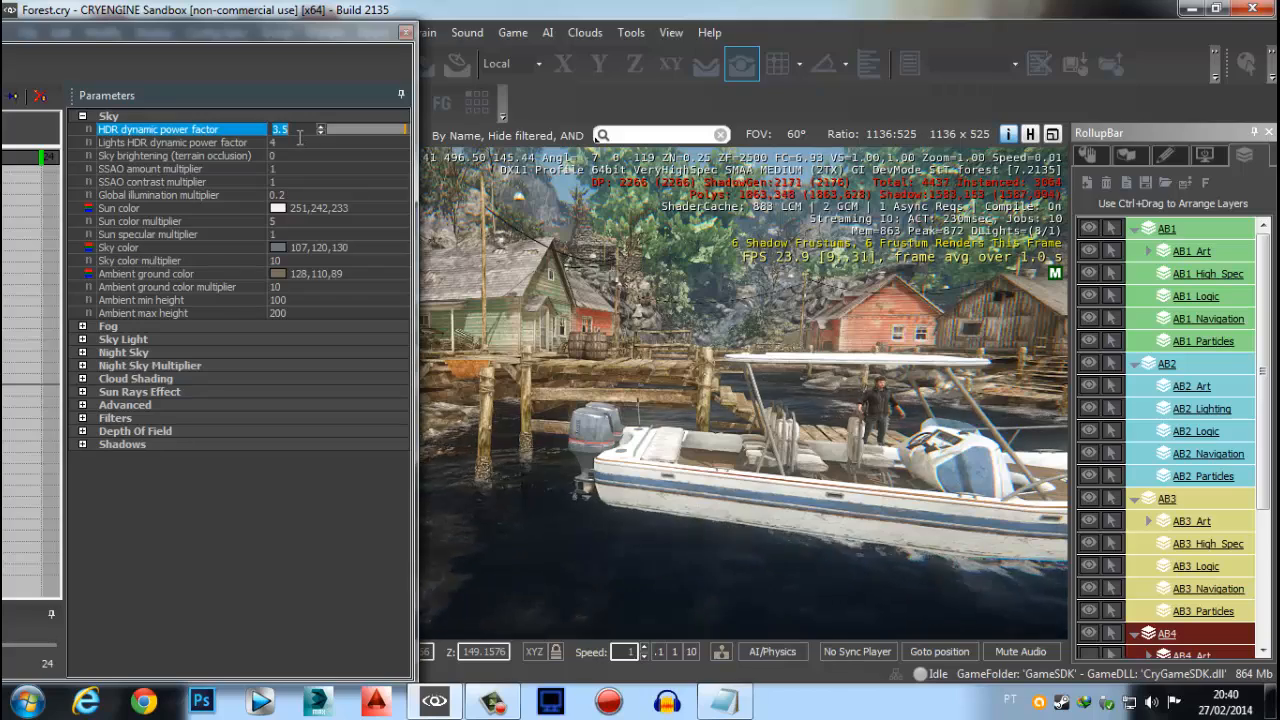
pyautogui.press('Return')
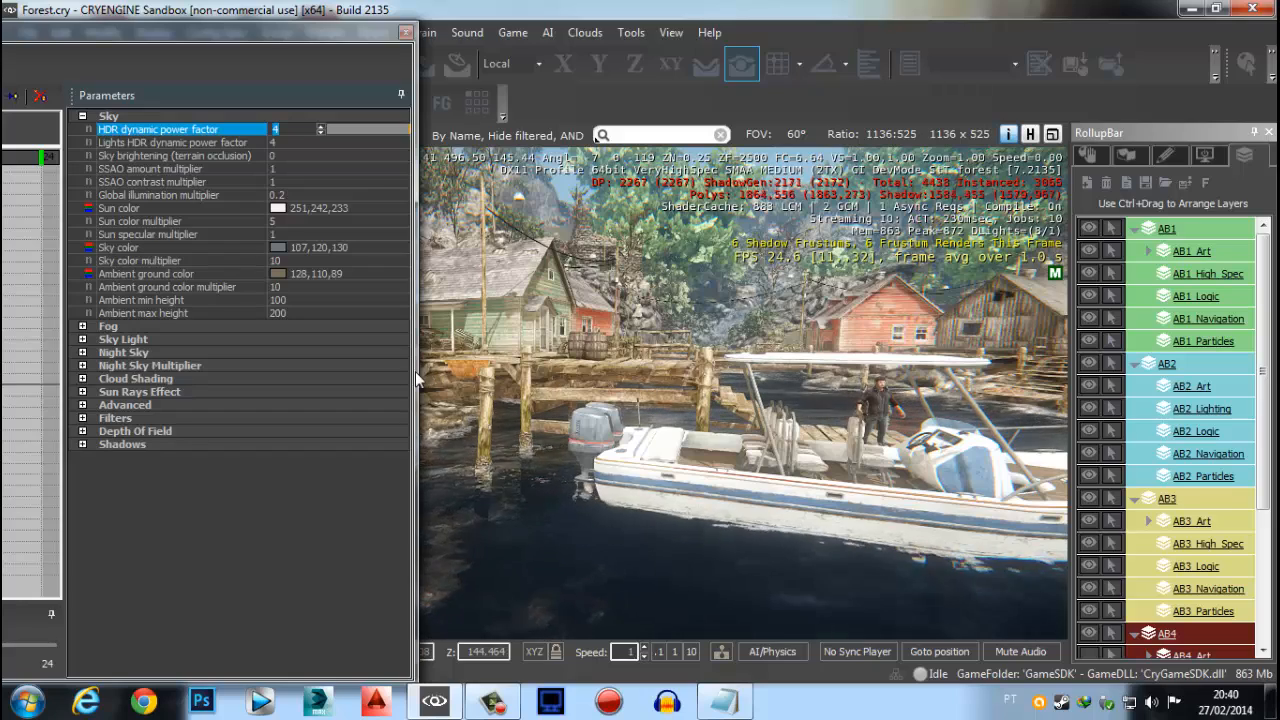
pyautogui.click(191, 329)
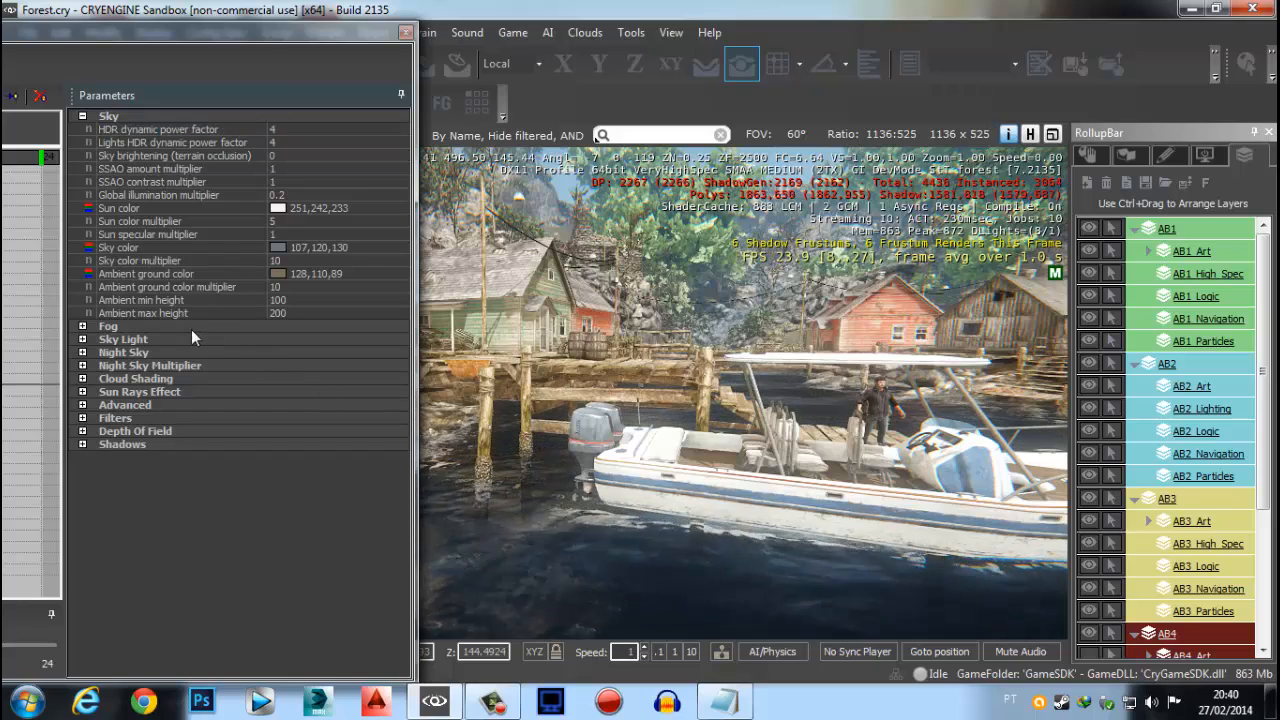
pyautogui.click(82, 327)
pyautogui.click(82, 116)
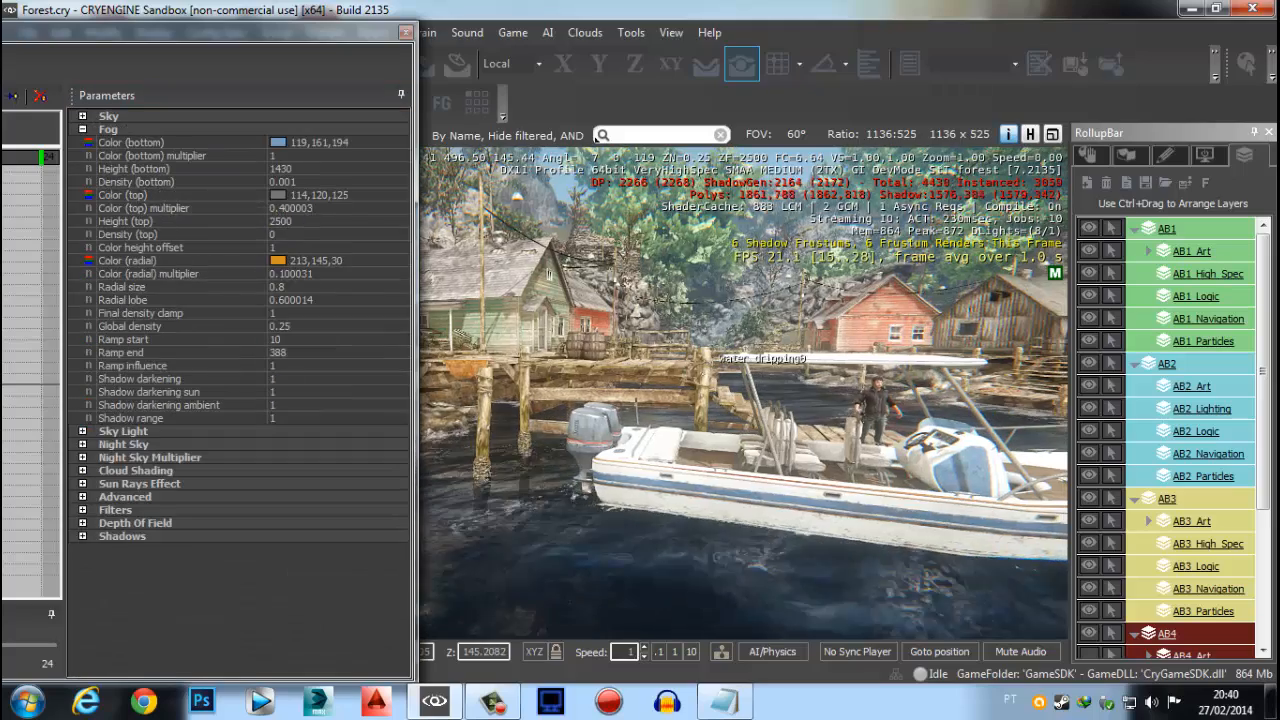
pyautogui.moveTo(724, 351); pyautogui.dragTo(698, 342, button='right')
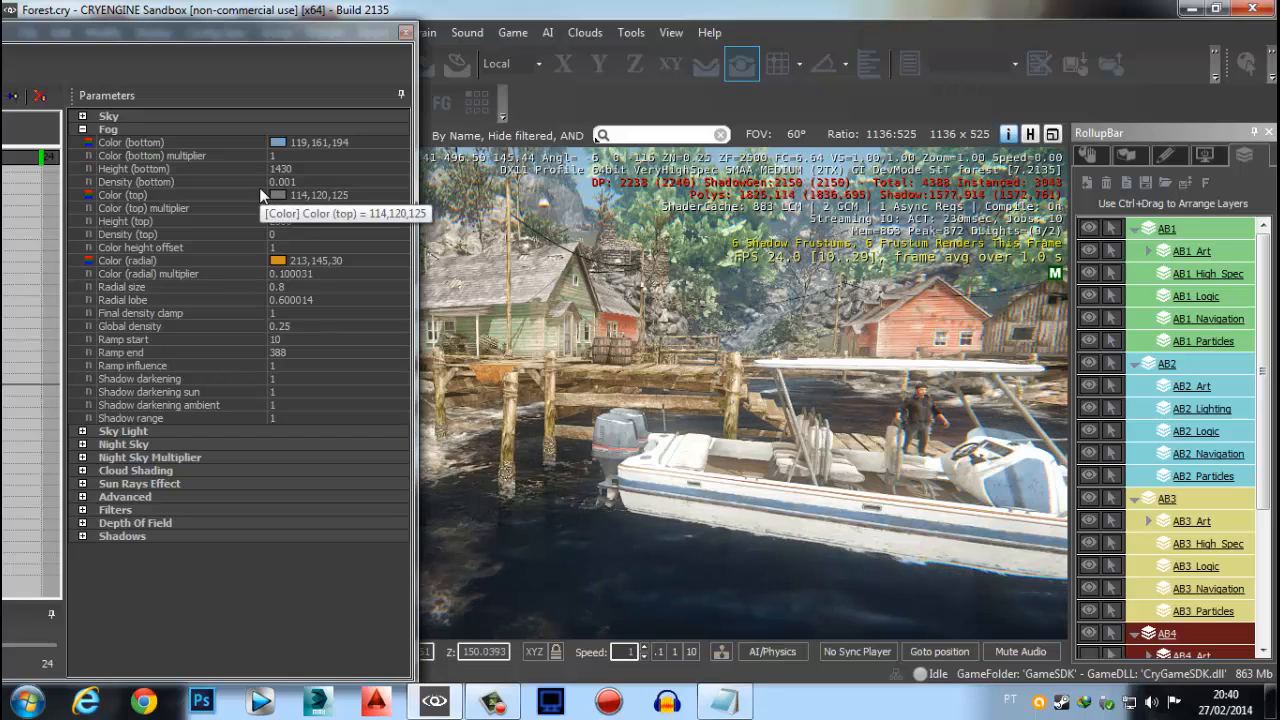